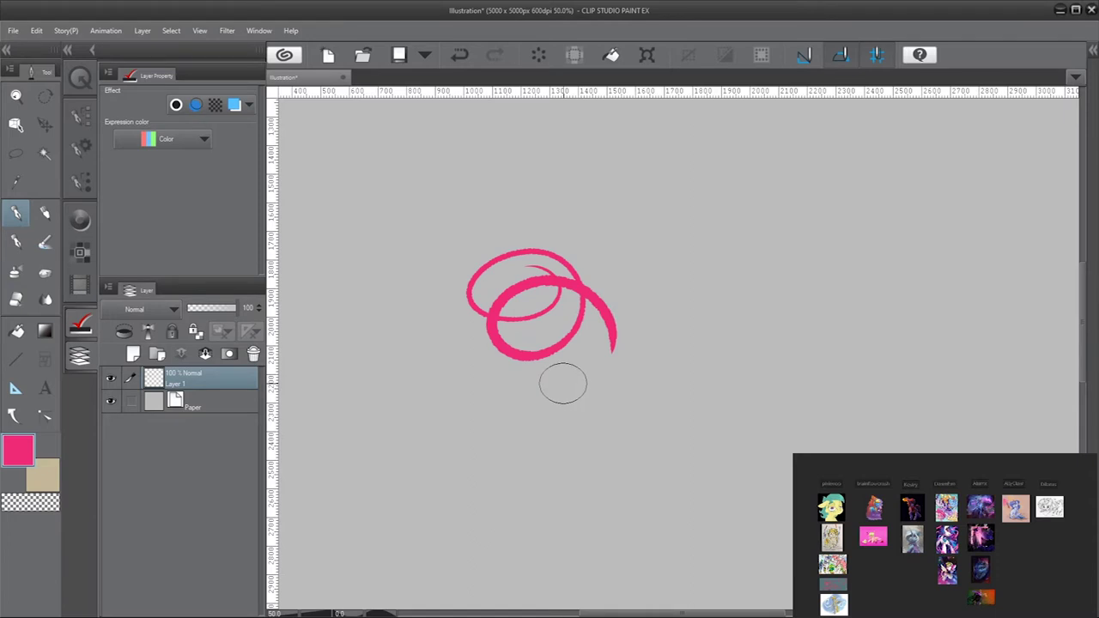
# Undo the loose pink practice scribbles to clear Layer 1
pyautogui.hotkey('ctrl', 'z')
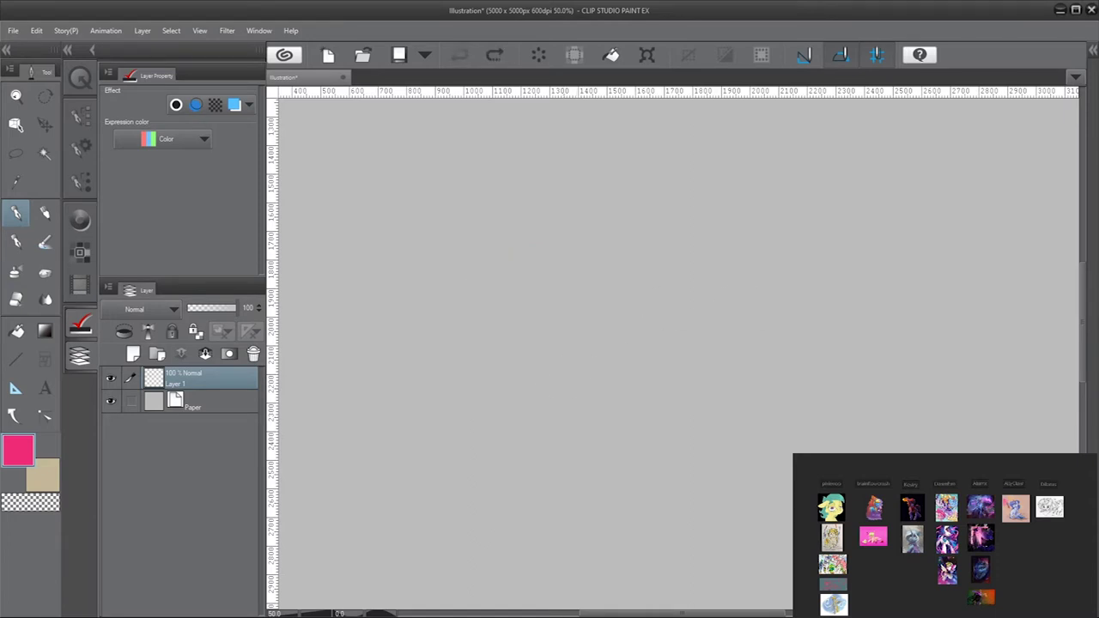
pyautogui.scroll(-1, 678, 352)
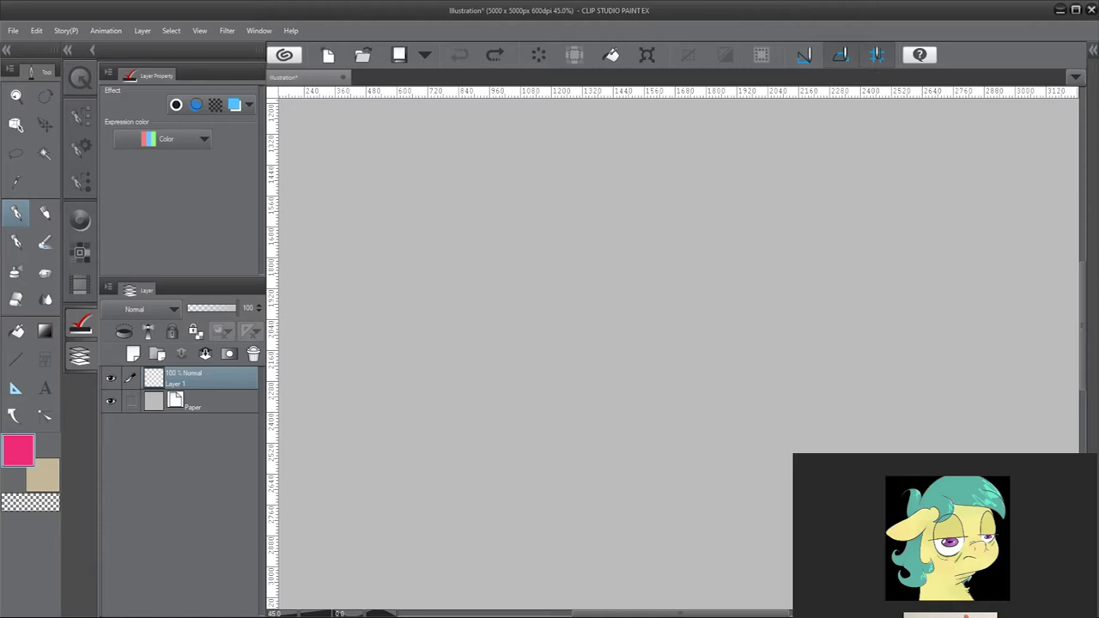
pyautogui.moveTo(587, 251)
pyautogui.mouseDown()
pyautogui.moveTo(542, 312)
pyautogui.moveTo(638, 272)
pyautogui.moveTo(702, 282)
pyautogui.moveTo(643, 331)
pyautogui.moveTo(693, 467)
pyautogui.mouseUp()
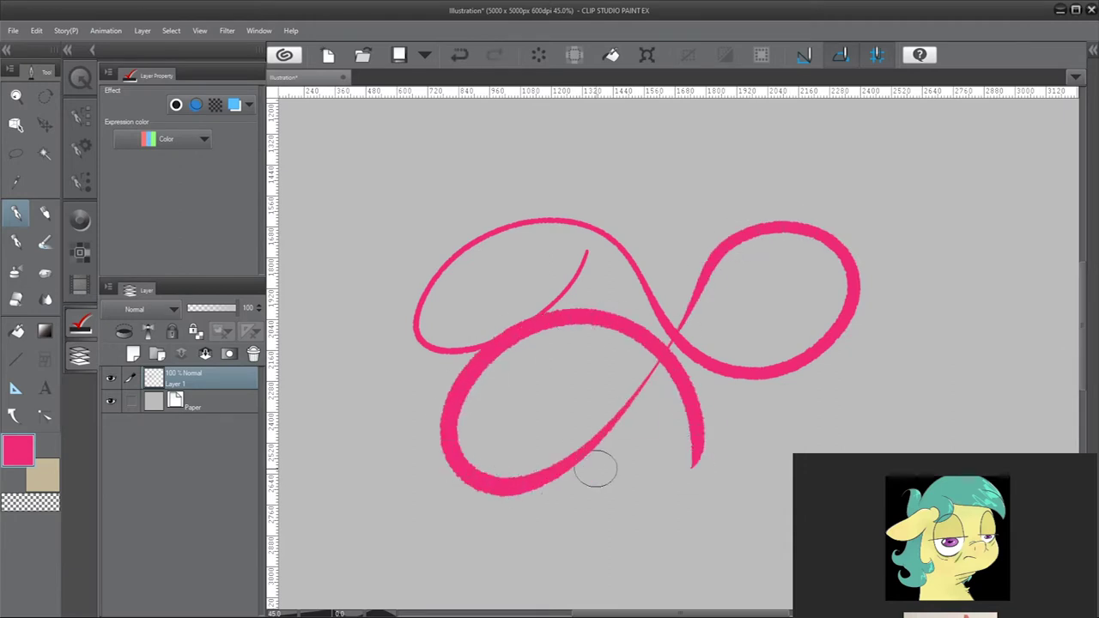
pyautogui.hotkey('ctrl', 'z')
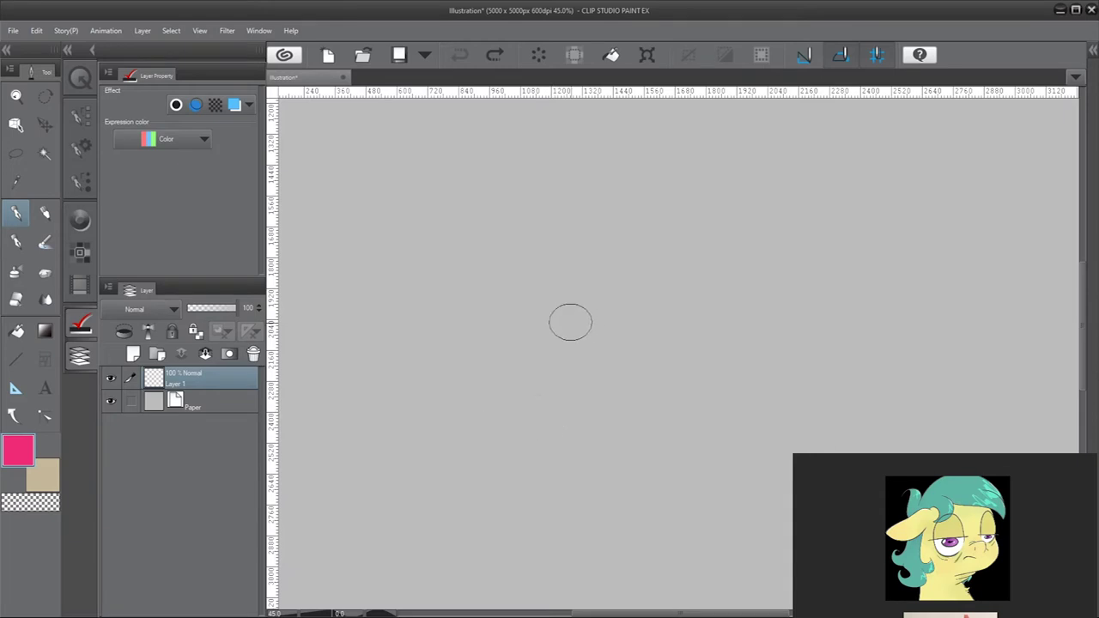
# Draw a curved pink ear line with two tall eye ovals beside it, the far one narrower
pyautogui.click(563, 244)
pyautogui.moveTo(563, 244)
pyautogui.mouseDown()
pyautogui.moveTo(462, 333)
pyautogui.moveTo(346, 332)
pyautogui.mouseUp()
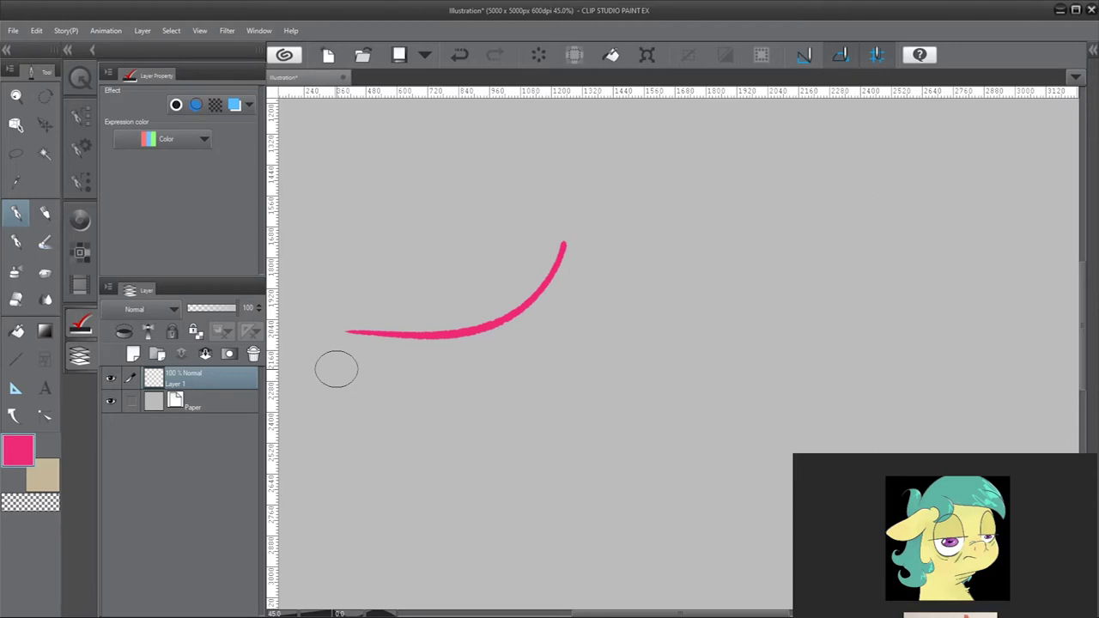
pyautogui.moveTo(577, 382)
pyautogui.mouseDown()
pyautogui.moveTo(660, 224)
pyautogui.moveTo(584, 277)
pyautogui.moveTo(587, 265)
pyautogui.mouseUp()
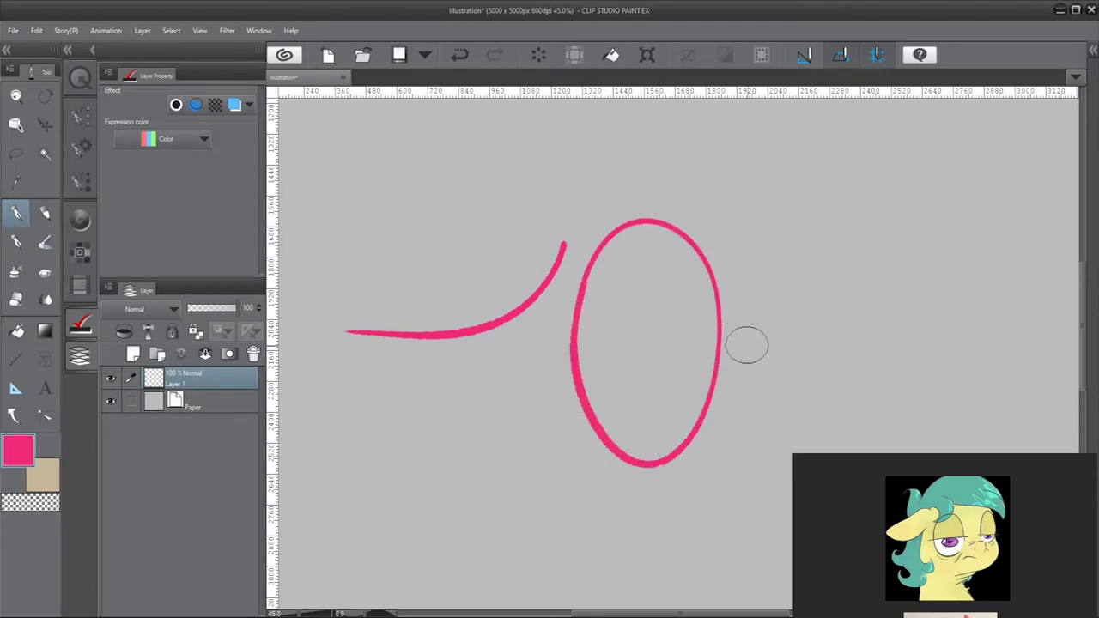
pyautogui.moveTo(801, 357)
pyautogui.mouseDown()
pyautogui.moveTo(837, 225)
pyautogui.moveTo(798, 304)
pyautogui.mouseUp()
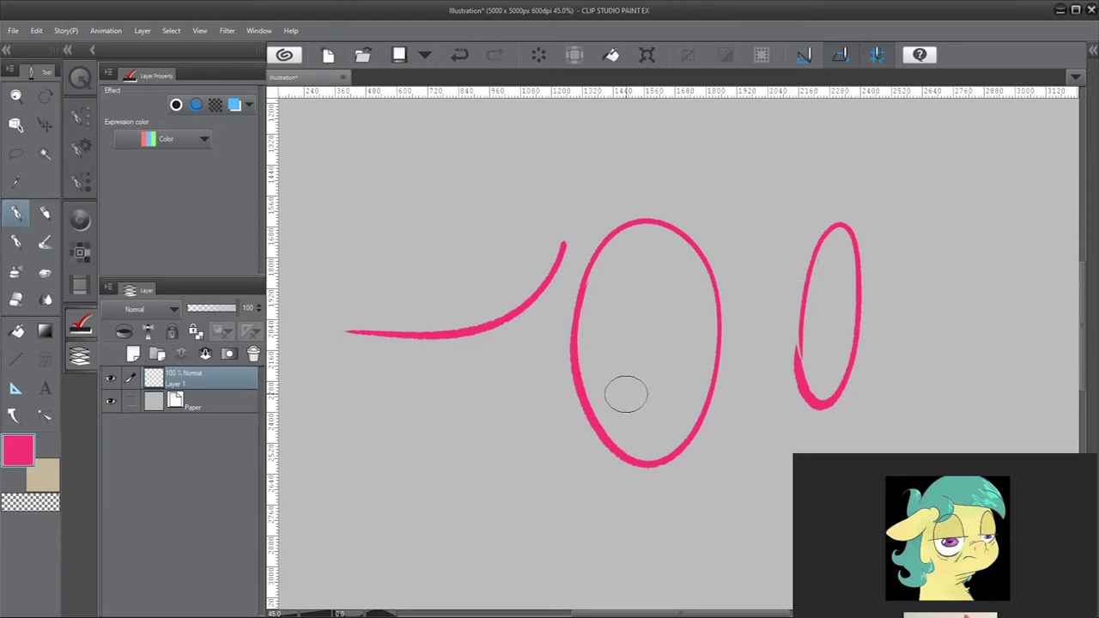
# Draw a straight half-closed eyelid line across each eye oval and a small flattened iris beneath each line
pyautogui.moveTo(543, 364); pyautogui.dragTo(889, 346)
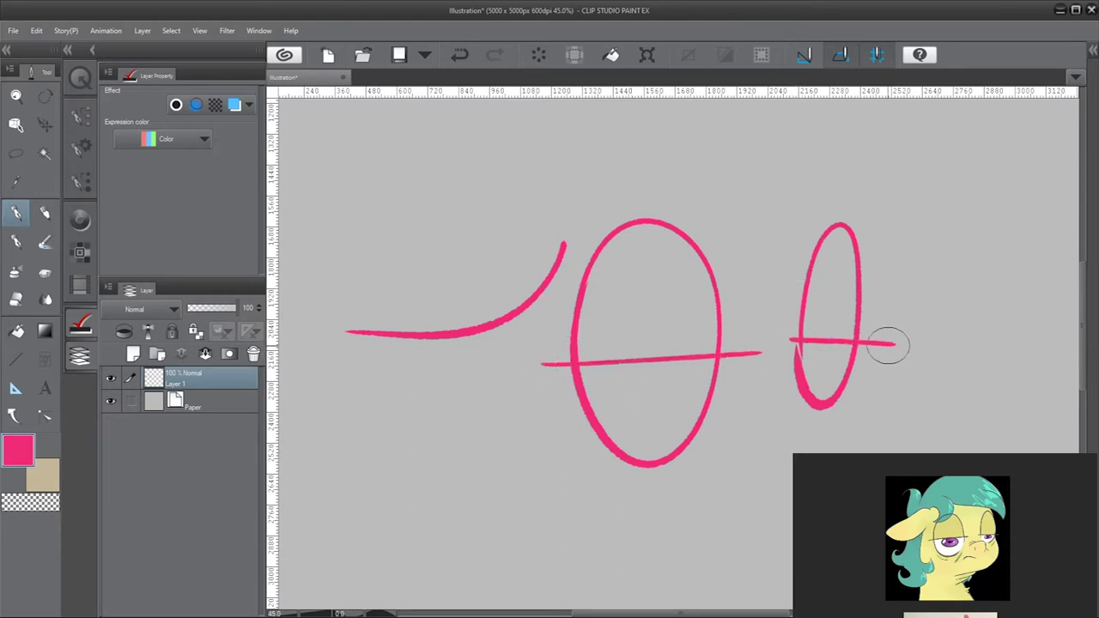
pyautogui.moveTo(615, 367)
pyautogui.mouseDown()
pyautogui.moveTo(670, 385)
pyautogui.moveTo(675, 371)
pyautogui.mouseUp()
pyautogui.moveTo(814, 351); pyautogui.dragTo(829, 339)
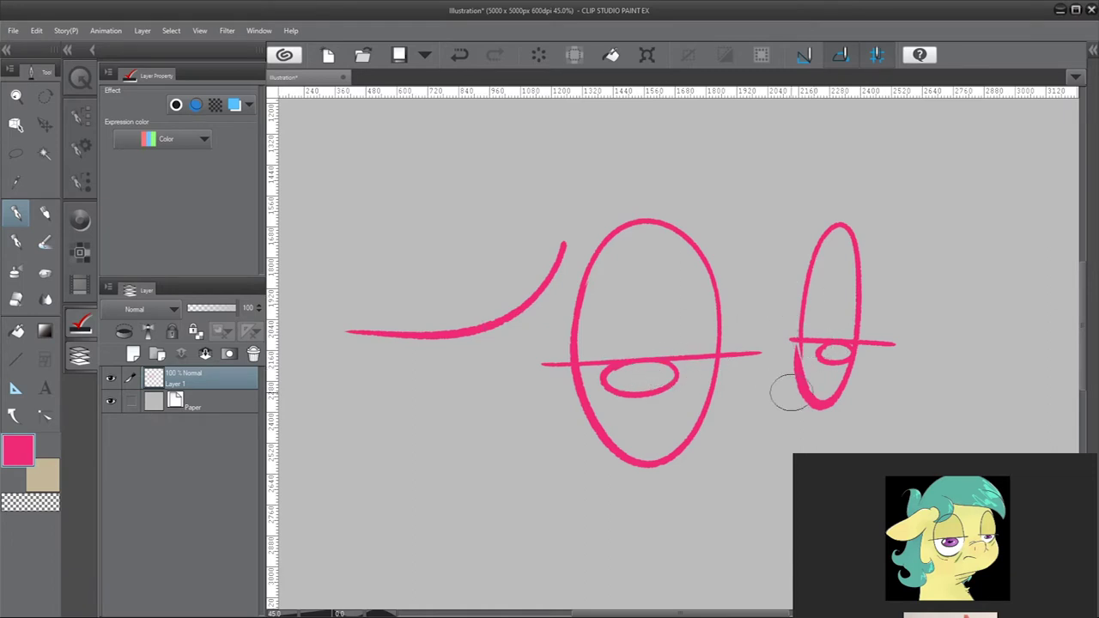
# Sketch the wrinkled muzzle bridge between the eyes and a short frowning mouth below it
pyautogui.moveTo(798, 382); pyautogui.dragTo(817, 425)
pyautogui.moveTo(728, 391)
pyautogui.mouseDown()
pyautogui.moveTo(794, 376)
pyautogui.moveTo(771, 383)
pyautogui.mouseUp()
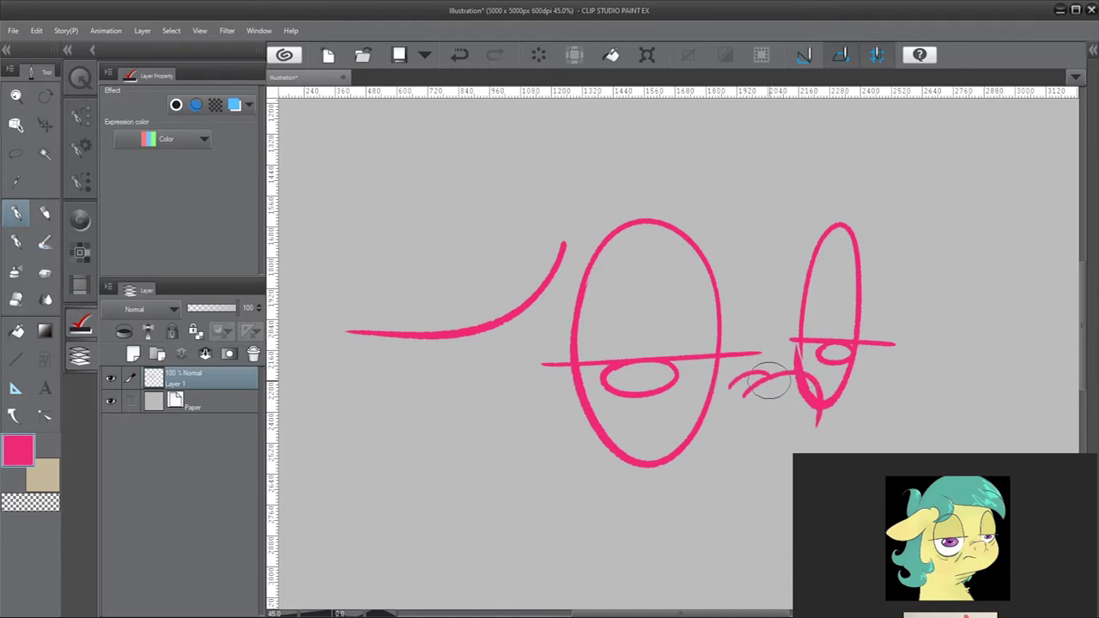
pyautogui.moveTo(706, 469); pyautogui.dragTo(767, 462)
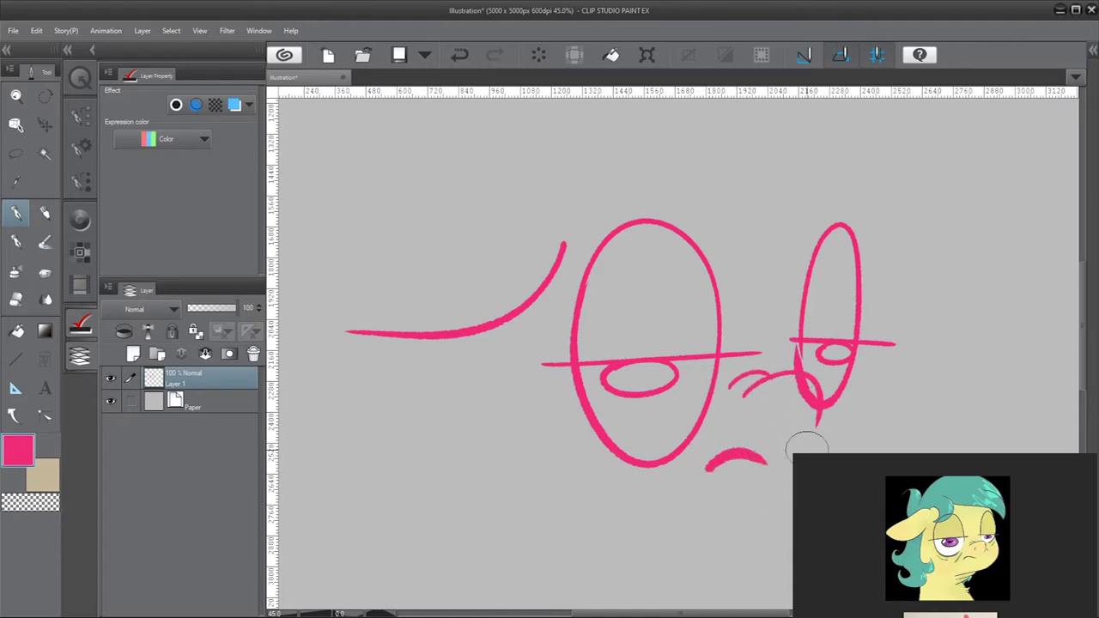
# Add short bag creases below both eyes and draw the curved muzzle-and-chin outline of the tired pony face
pyautogui.moveTo(775, 400); pyautogui.dragTo(764, 414)
pyautogui.moveTo(851, 404); pyautogui.dragTo(842, 415)
pyautogui.moveTo(592, 455); pyautogui.dragTo(625, 486)
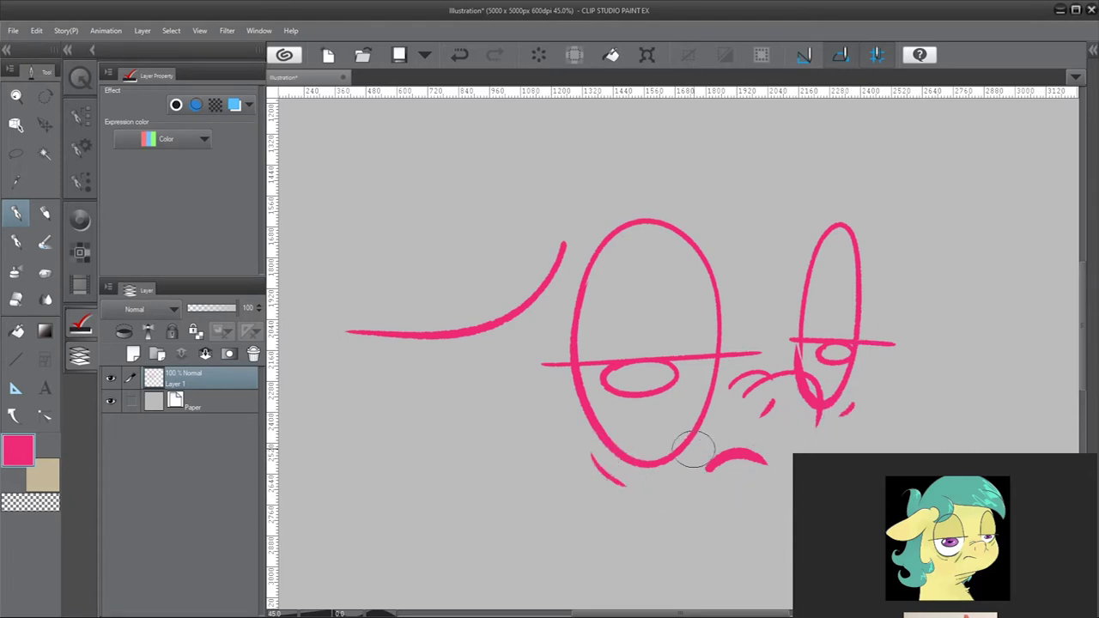
pyautogui.moveTo(704, 431); pyautogui.dragTo(670, 477)
pyautogui.moveTo(869, 368)
pyautogui.mouseDown()
pyautogui.moveTo(875, 404)
pyautogui.moveTo(758, 535)
pyautogui.mouseUp()
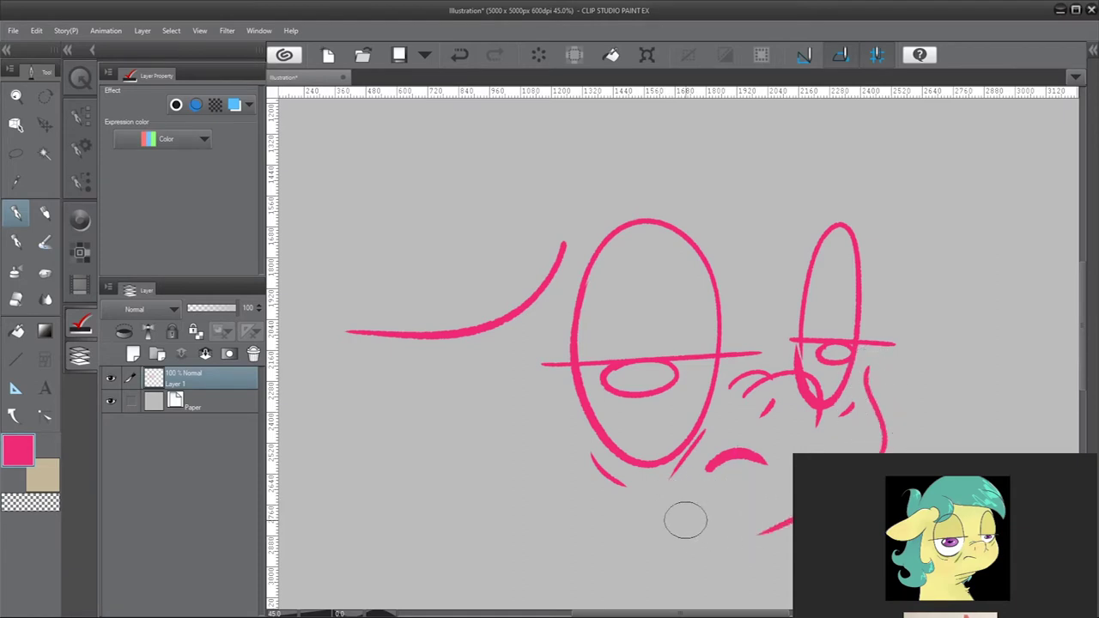
# Reduce the brush size and draw a long wavy cheek-and-neck line in the empty area beside the first face
pyautogui.scroll(-5, 366, 389)
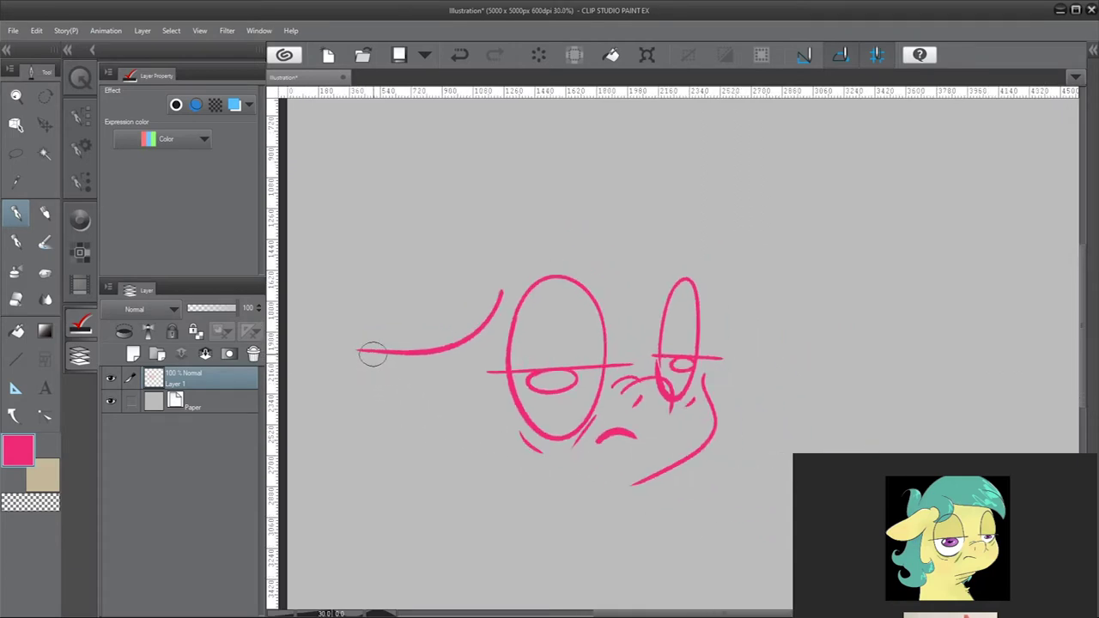
pyautogui.scroll(3, 618, 334)
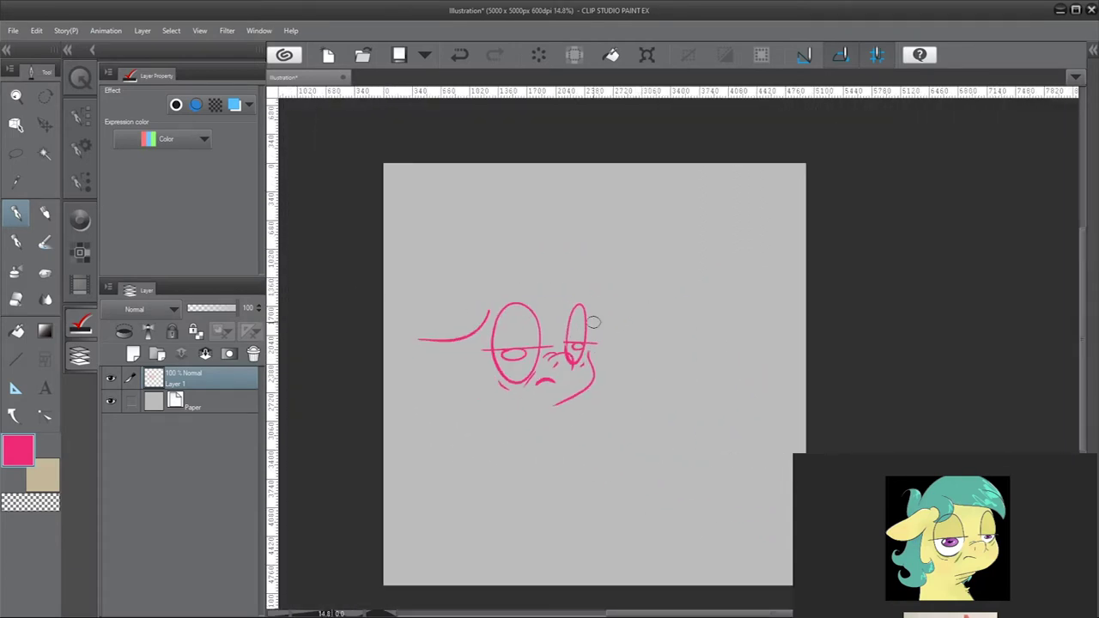
pyautogui.scroll(4, 657, 325)
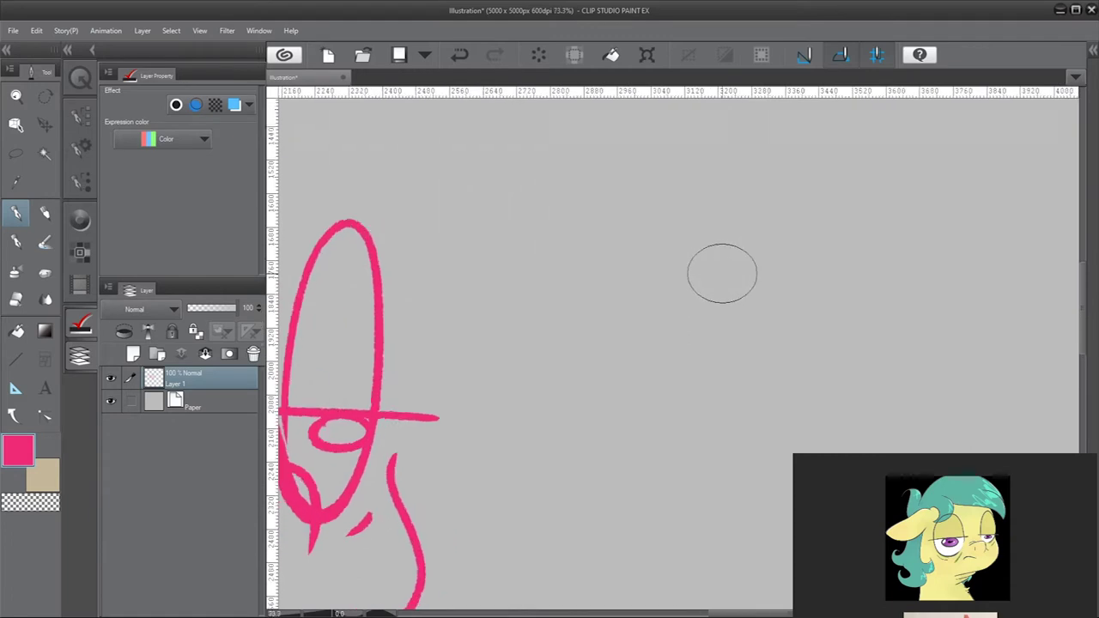
pyautogui.press('[')
pyautogui.press('[')
pyautogui.press('[')
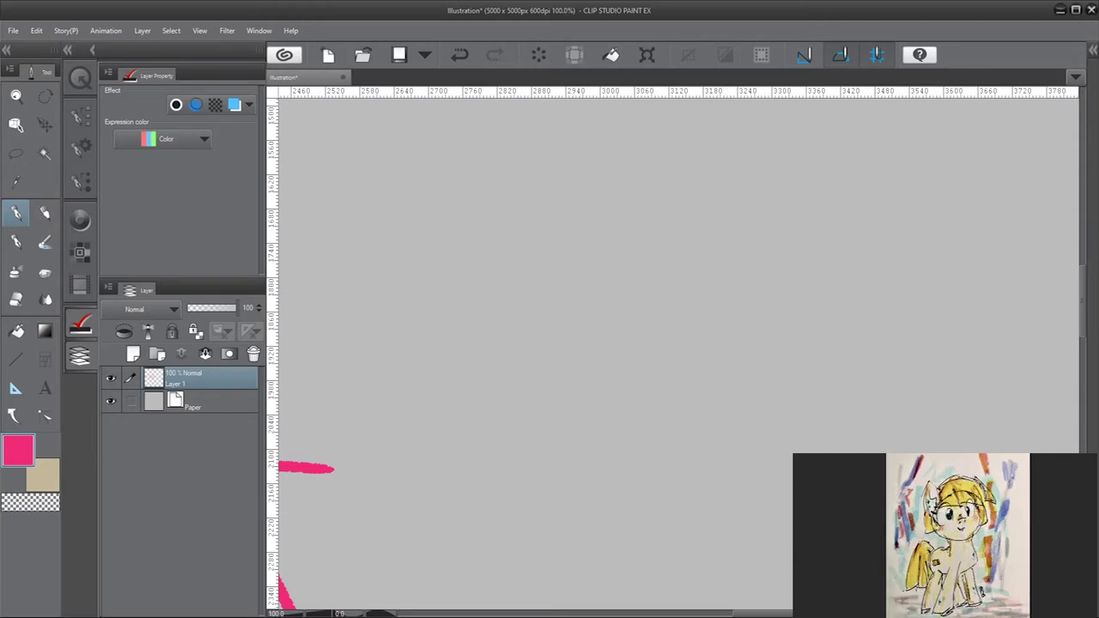
pyautogui.moveTo(627, 191)
pyautogui.mouseDown()
pyautogui.moveTo(662, 289)
pyautogui.moveTo(678, 567)
pyautogui.mouseUp()
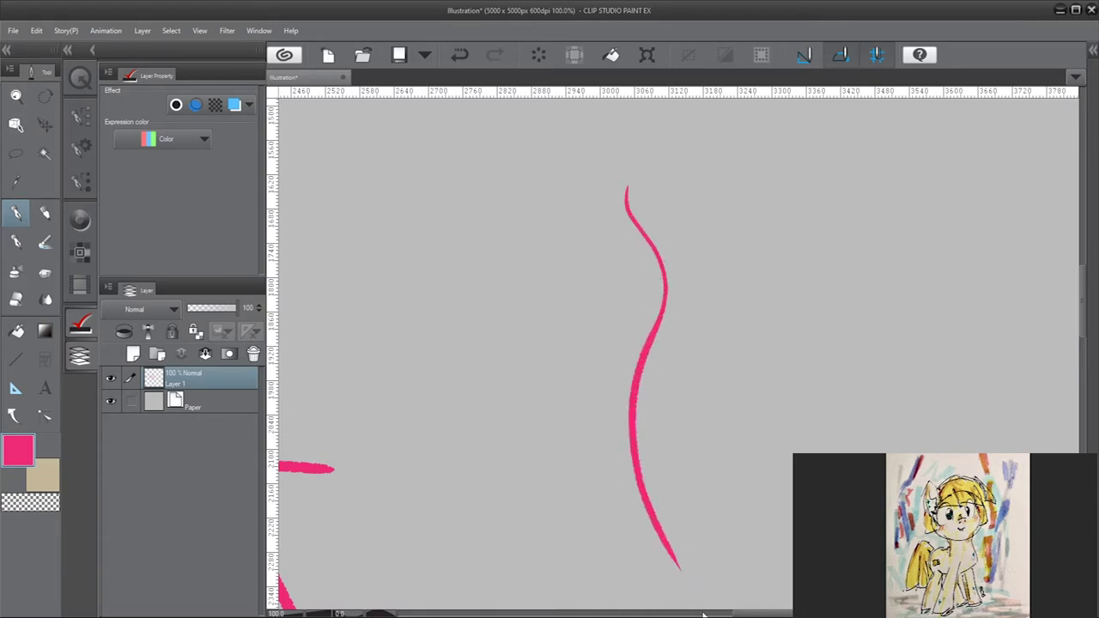
# Sketch the second pony's two eyes with oval pupils and a short curved muzzle line between them
pyautogui.moveTo(560, 250); pyautogui.dragTo(618, 241)
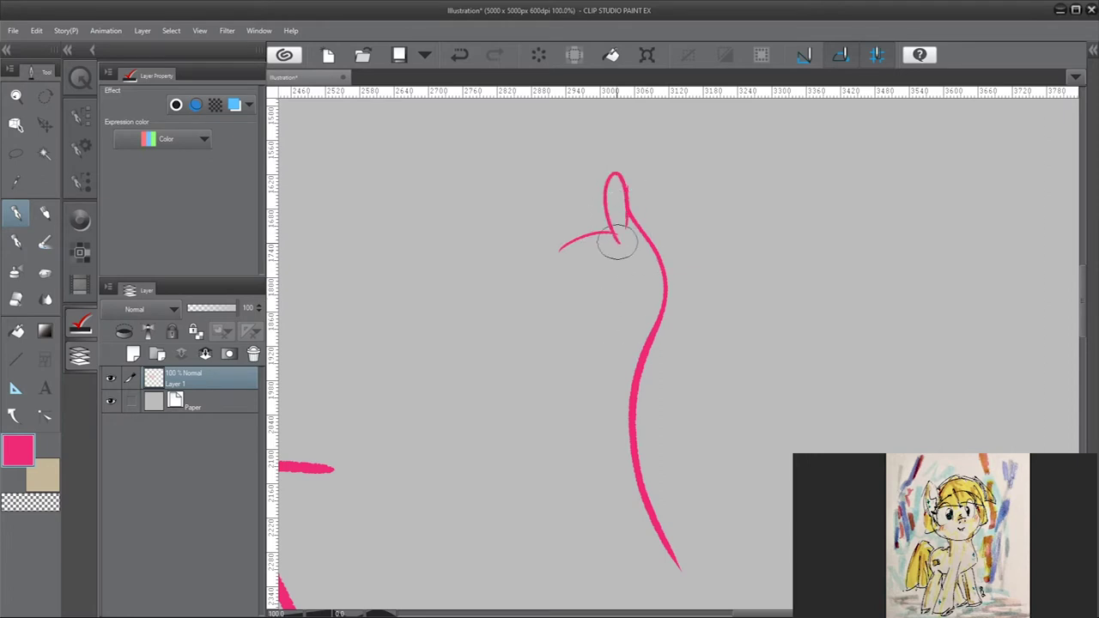
pyautogui.moveTo(550, 254); pyautogui.dragTo(518, 266)
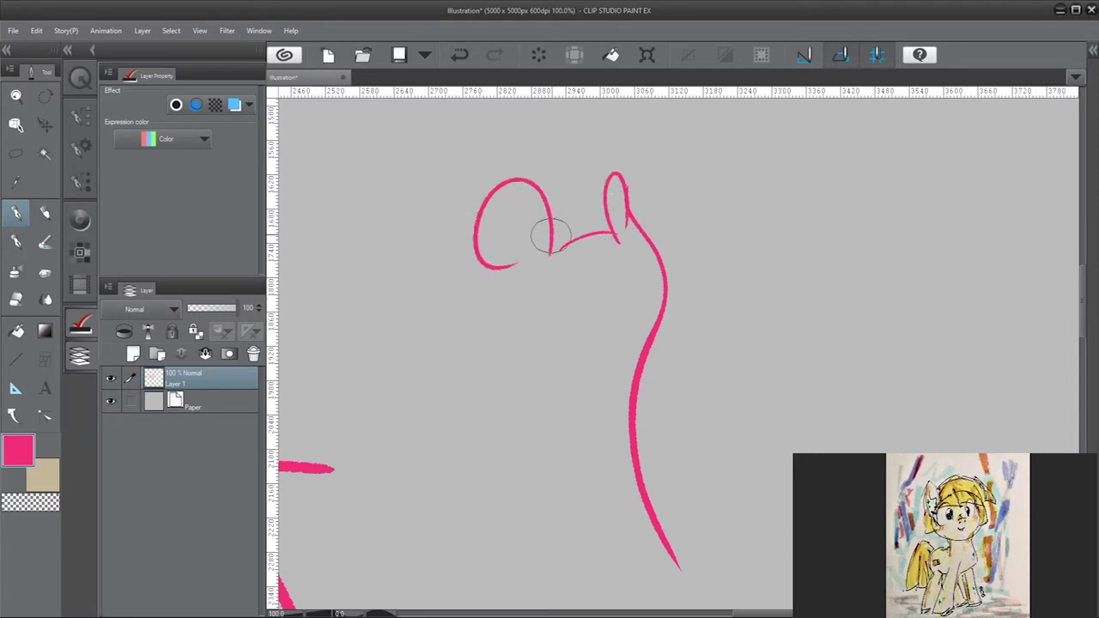
pyautogui.moveTo(546, 208); pyautogui.dragTo(551, 251)
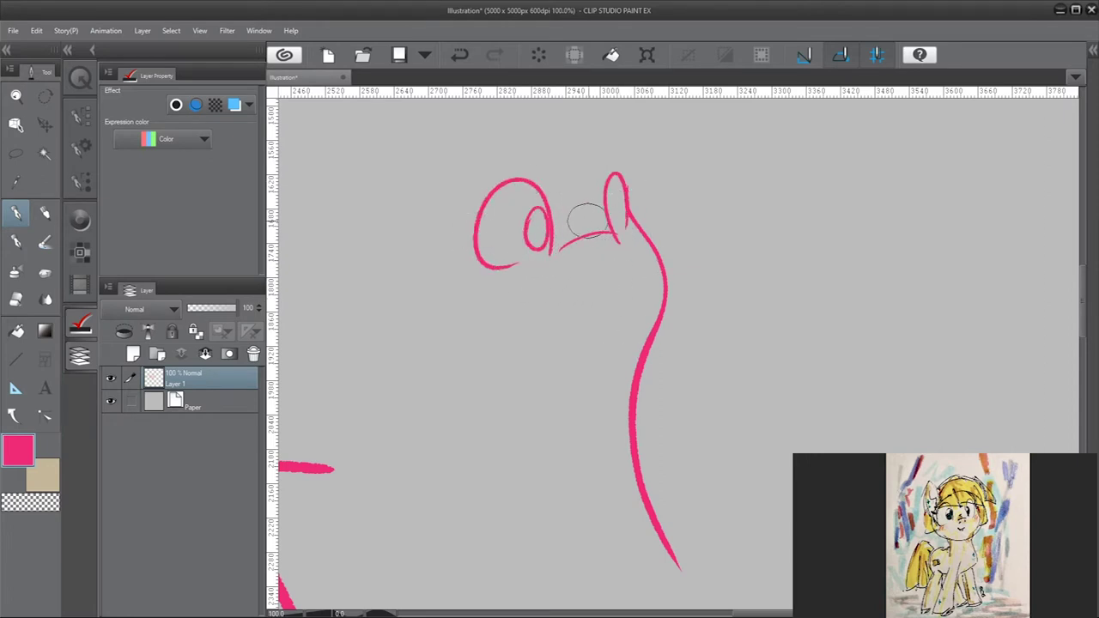
pyautogui.moveTo(607, 223); pyautogui.dragTo(617, 200)
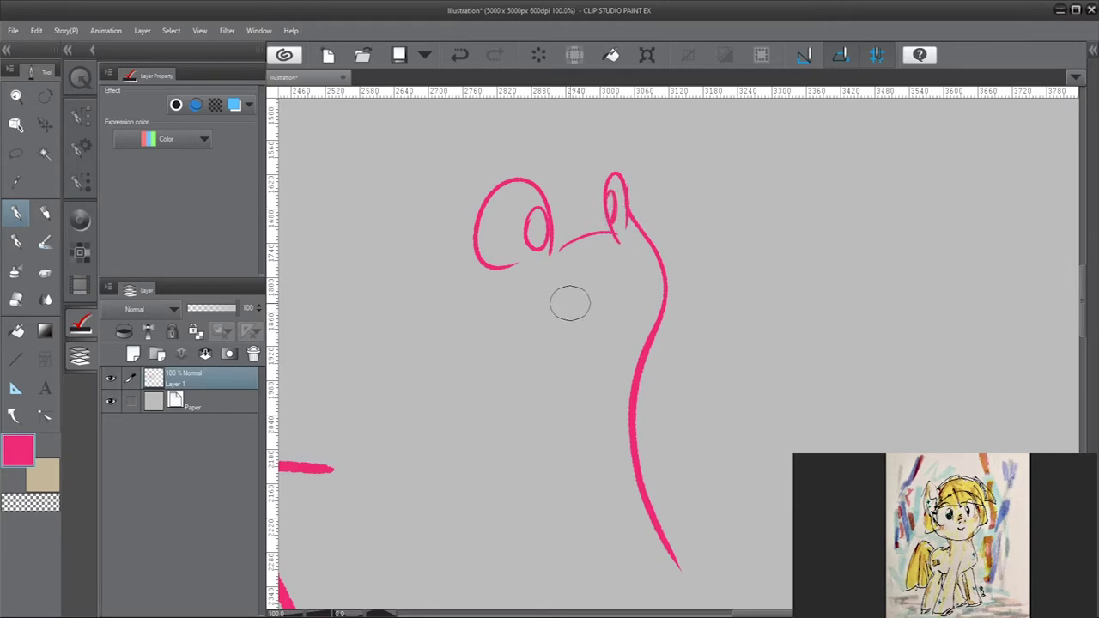
# Draw a small smiling mouth with a lower lip and a nostril mark on the second pony's muzzle
pyautogui.moveTo(567, 300); pyautogui.dragTo(599, 298)
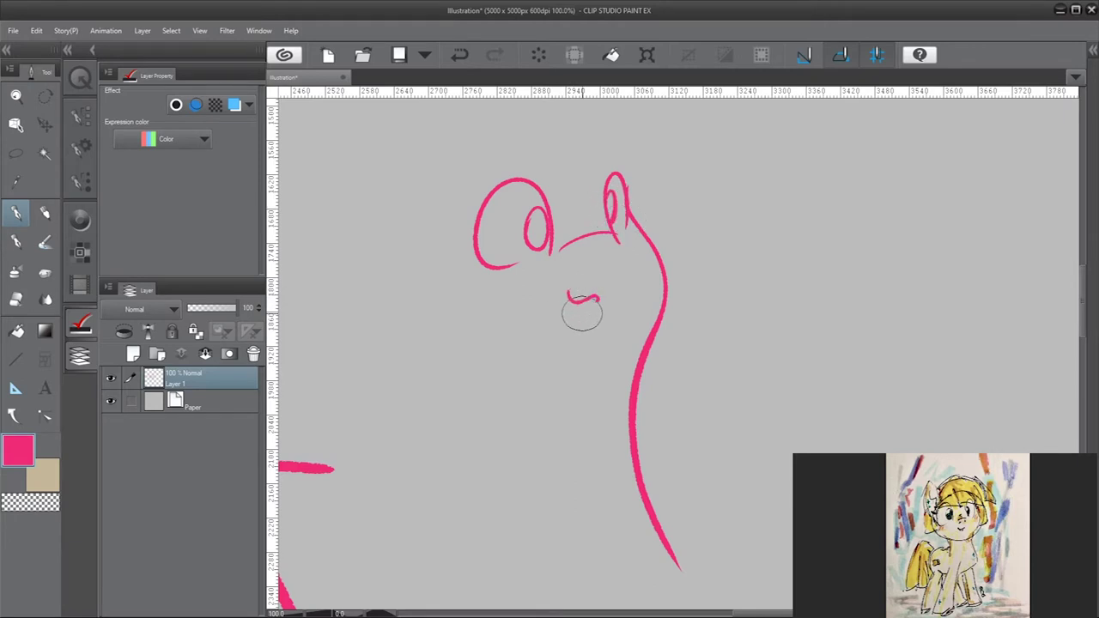
pyautogui.moveTo(568, 295); pyautogui.dragTo(598, 299)
pyautogui.moveTo(577, 259); pyautogui.dragTo(590, 255)
# Sketch the second pony's mane with scalloped bangs over the eyes, an outer head curve and a lock beside the cheek
pyautogui.moveTo(475, 162); pyautogui.dragTo(433, 98)
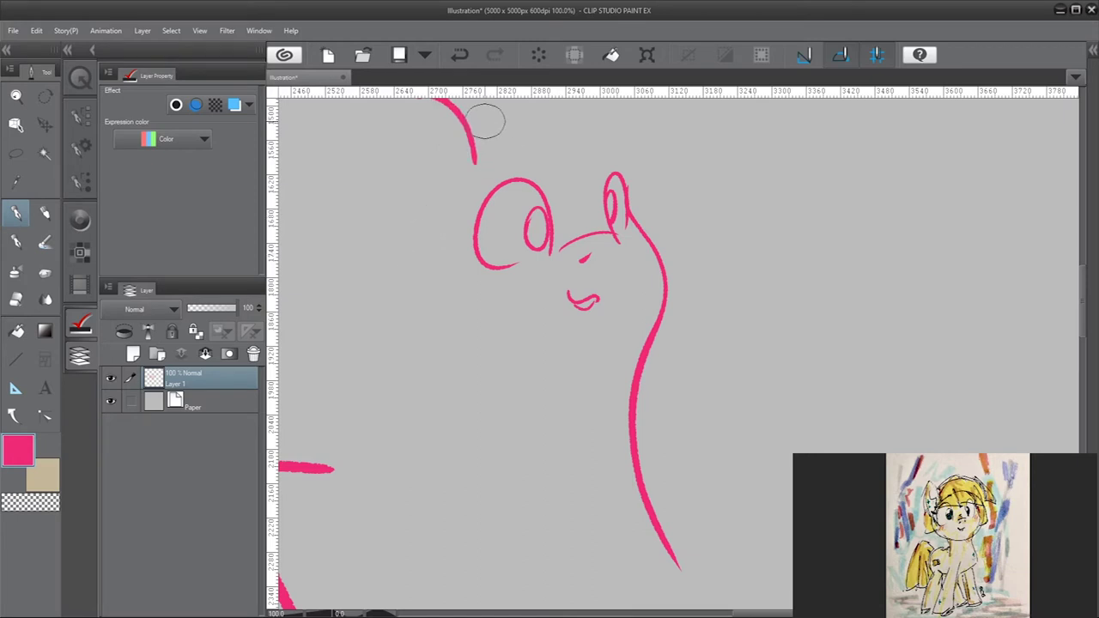
pyautogui.moveTo(489, 120)
pyautogui.mouseDown()
pyautogui.moveTo(449, 188)
pyautogui.moveTo(565, 181)
pyautogui.mouseUp()
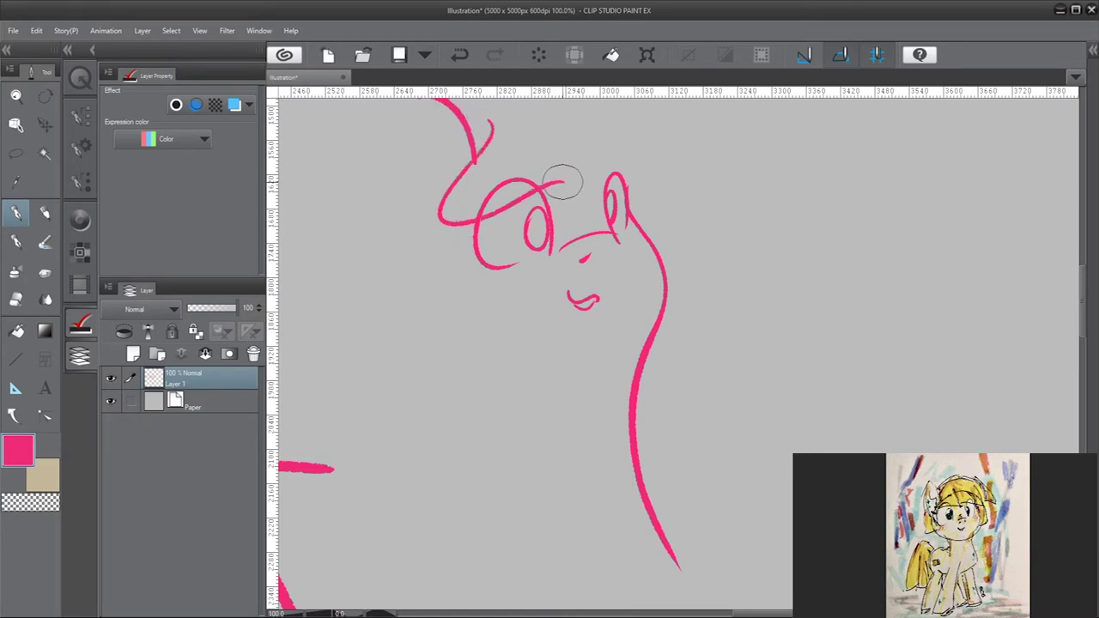
pyautogui.moveTo(565, 123); pyautogui.dragTo(560, 205)
pyautogui.moveTo(550, 212); pyautogui.dragTo(662, 206)
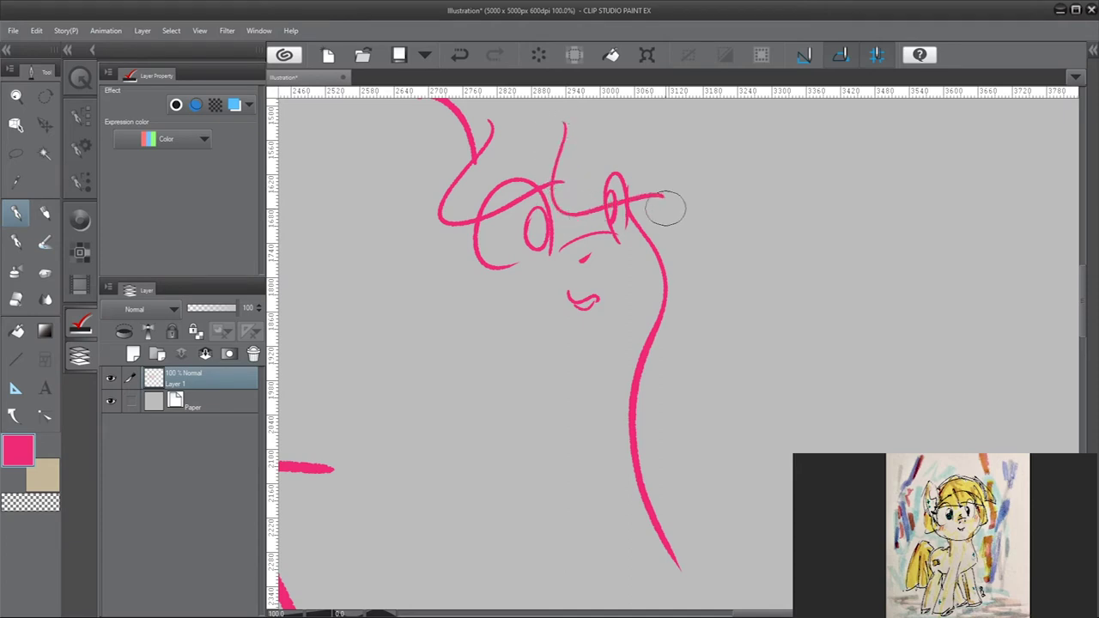
pyautogui.moveTo(651, 123)
pyautogui.mouseDown()
pyautogui.moveTo(694, 201)
pyautogui.moveTo(722, 202)
pyautogui.moveTo(670, 100)
pyautogui.mouseUp()
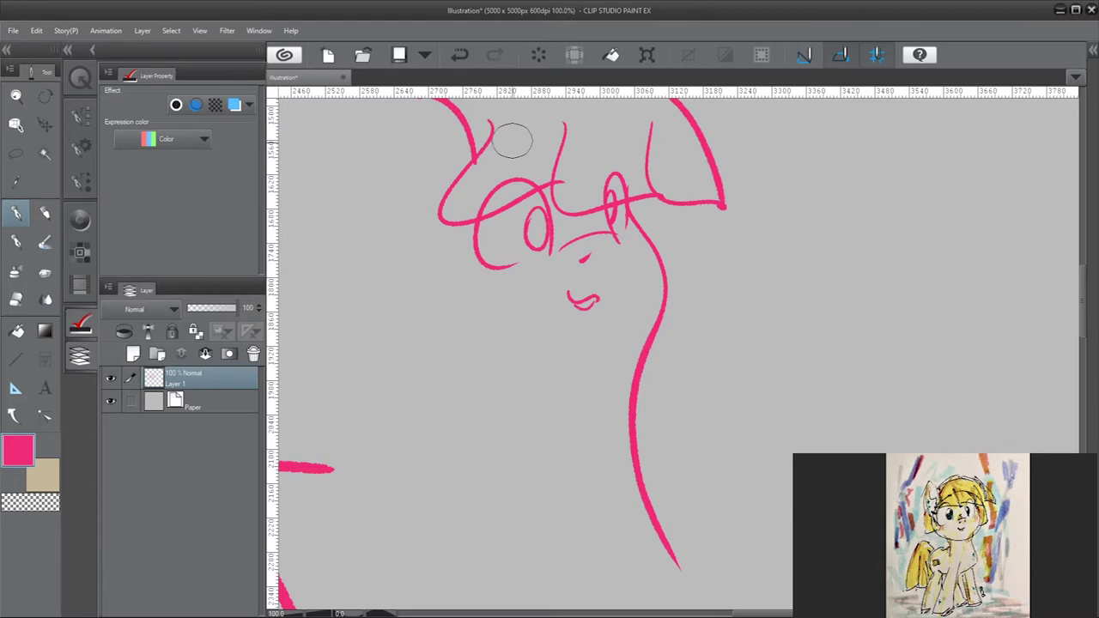
pyautogui.moveTo(685, 199)
pyautogui.mouseDown()
pyautogui.moveTo(699, 267)
pyautogui.moveTo(649, 350)
pyautogui.mouseUp()
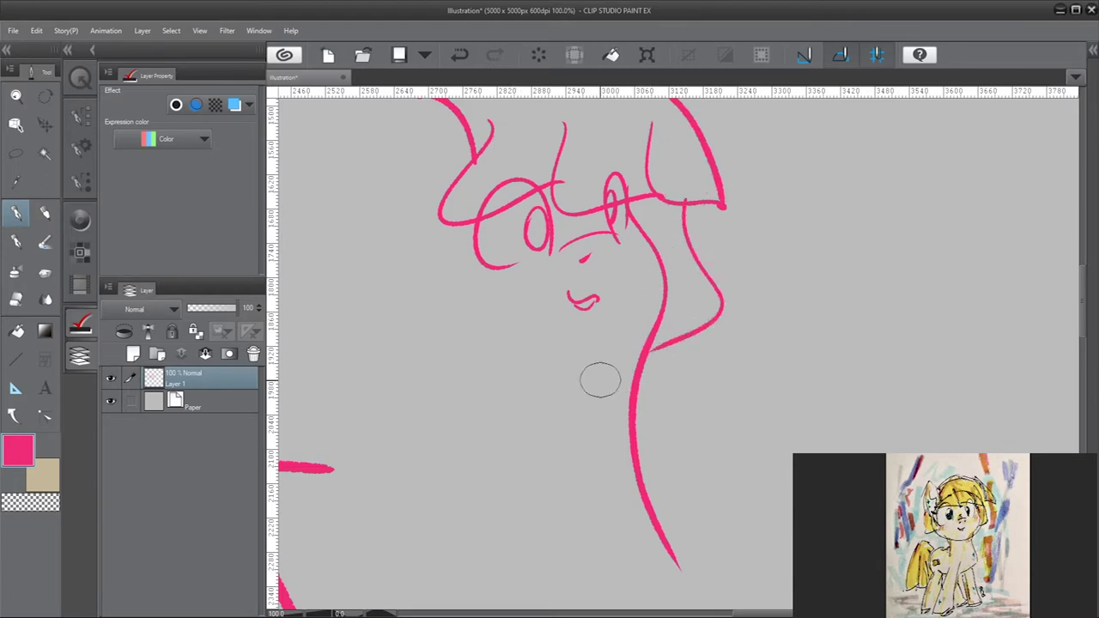
# Try a thick purple brush mark on the empty canvas beside the second pony head
pyautogui.scroll(-5, 403, 322)
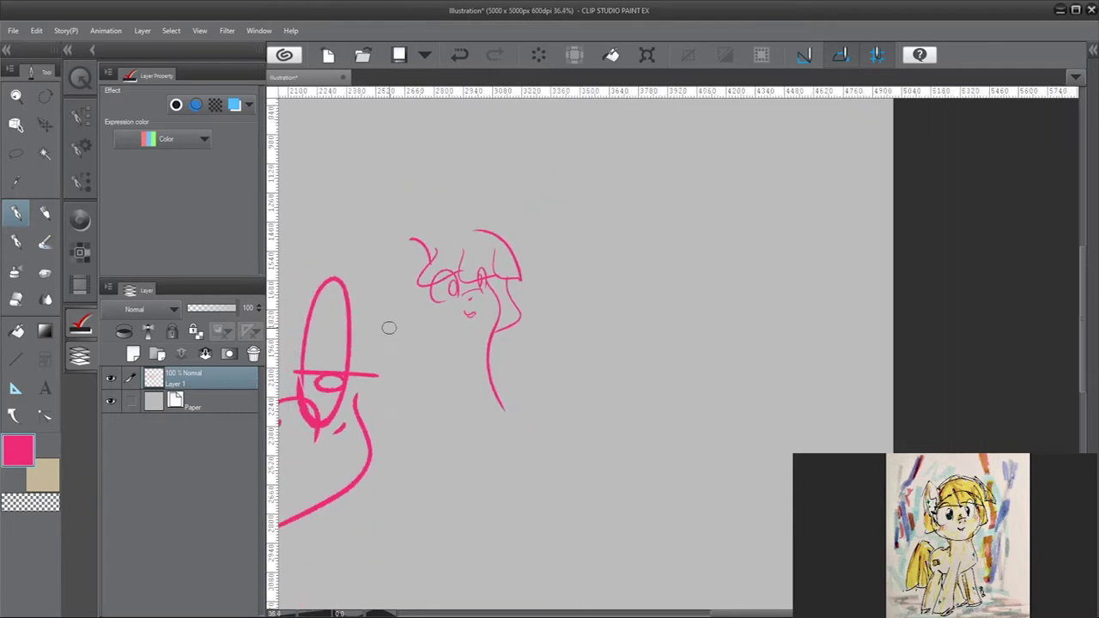
pyautogui.scroll(-1, 662, 324)
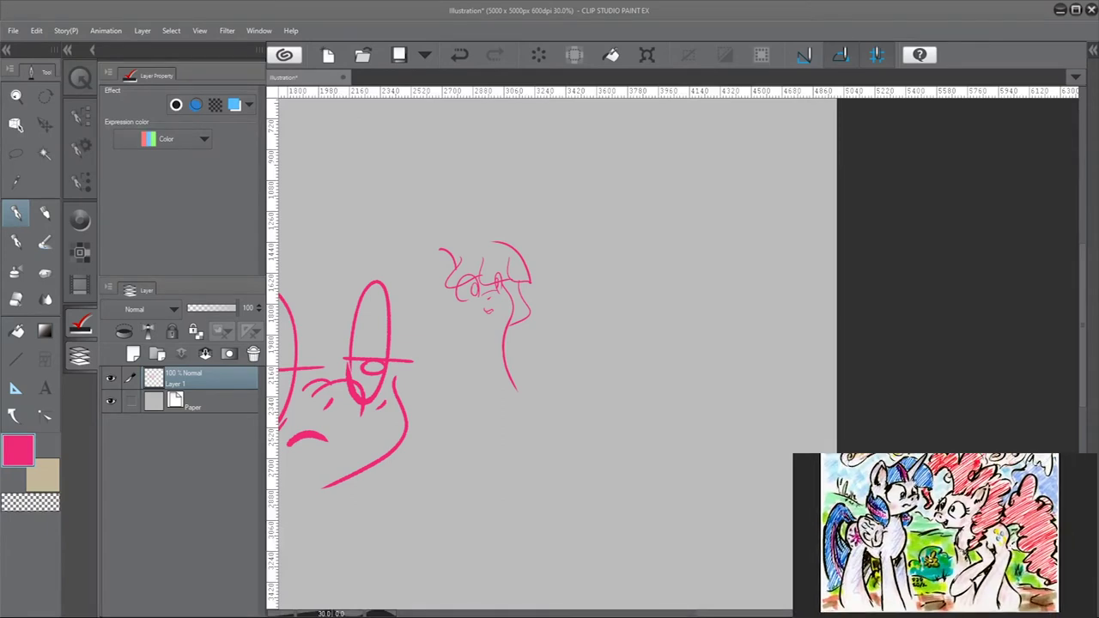
pyautogui.scroll(-2, 634, 279)
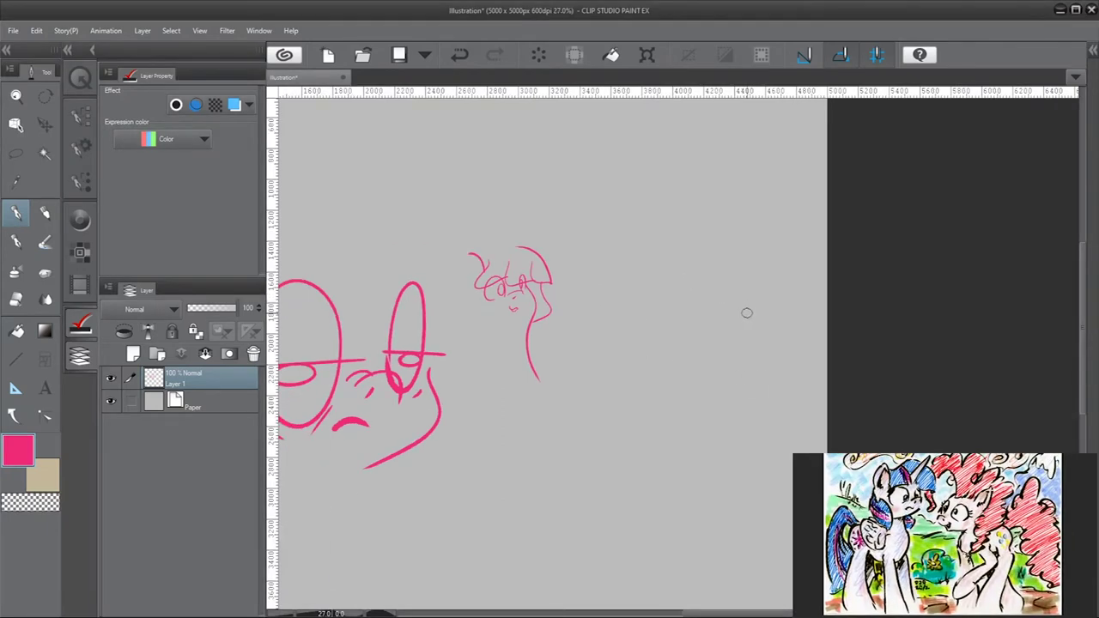
pyautogui.scroll(6, 651, 277)
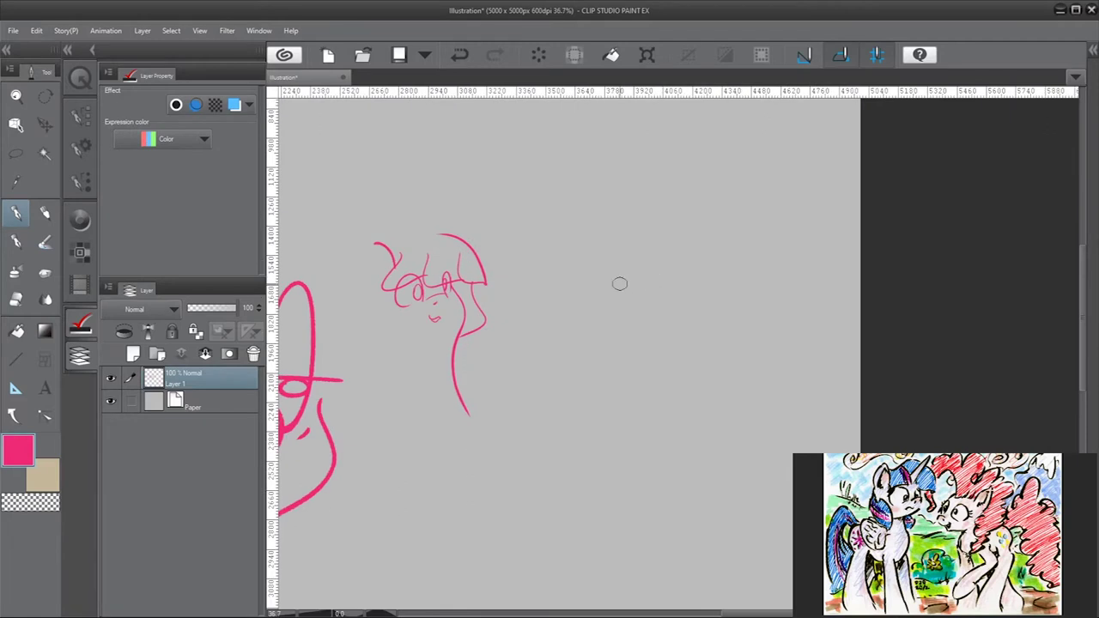
pyautogui.scroll(2, 478, 290)
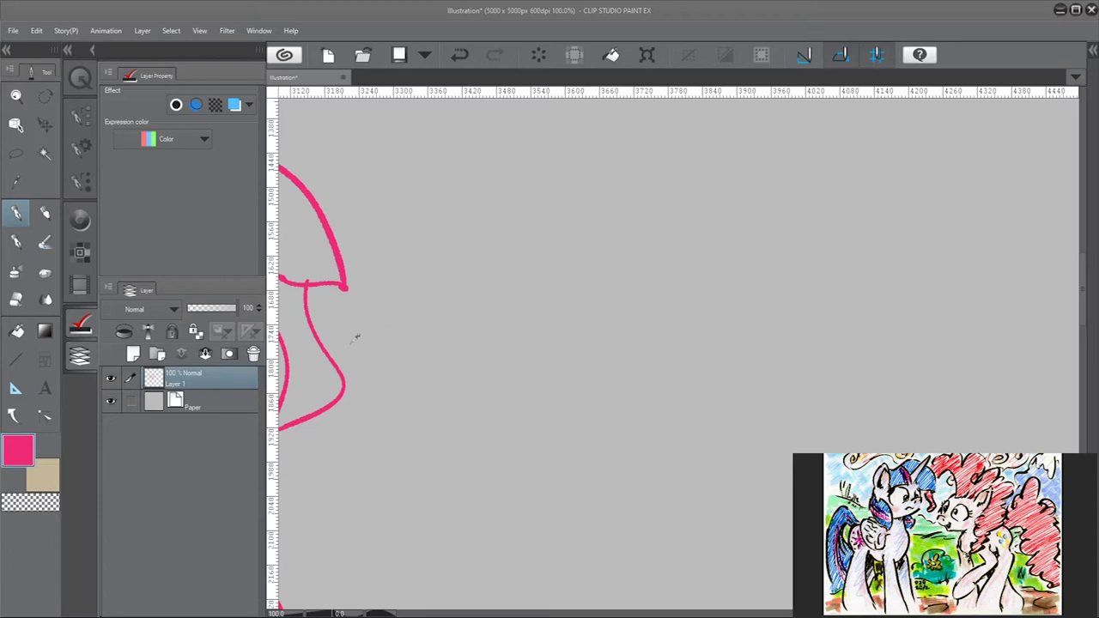
pyautogui.moveTo(498, 215)
pyautogui.mouseDown()
pyautogui.moveTo(506, 245)
pyautogui.moveTo(590, 306)
pyautogui.mouseUp()
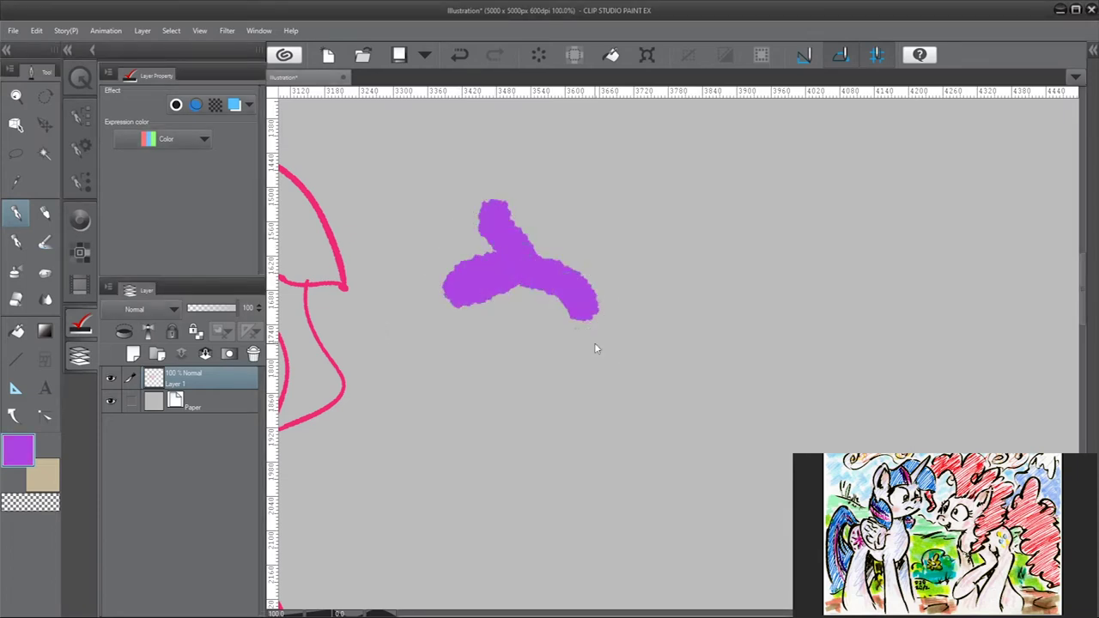
pyautogui.hotkey('ctrl', 'z')
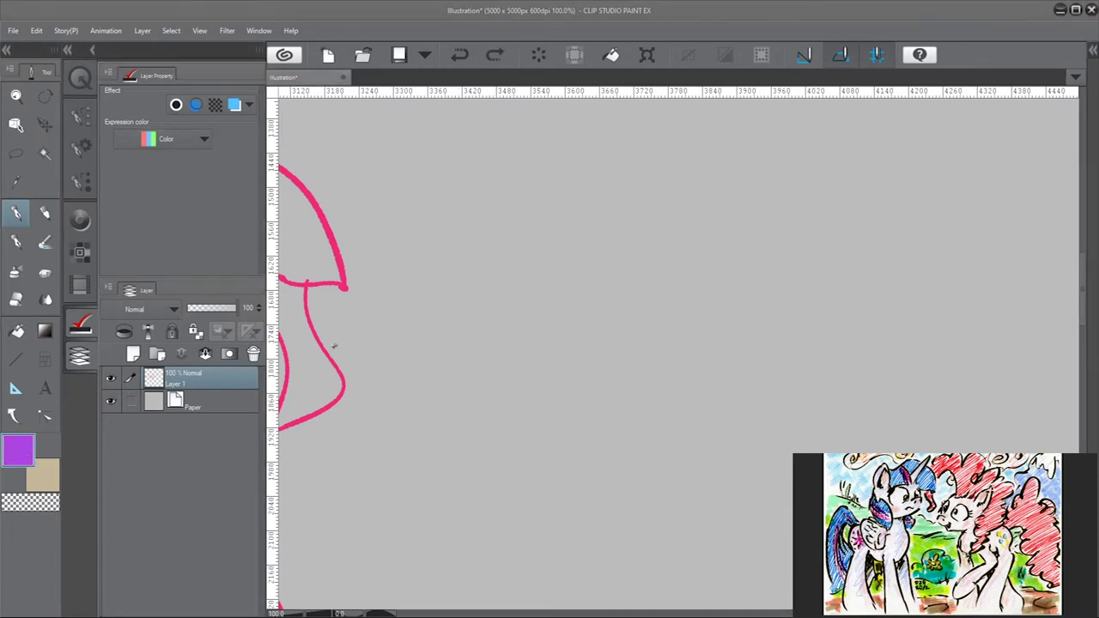
# Sketch a third pony's neck, chest and foreleg in sweeping purple curves on the empty canvas beside the second head
pyautogui.moveTo(532, 301)
pyautogui.mouseDown()
pyautogui.moveTo(570, 292)
pyautogui.moveTo(550, 301)
pyautogui.mouseUp()
pyautogui.hotkey('ctrl', 'z')
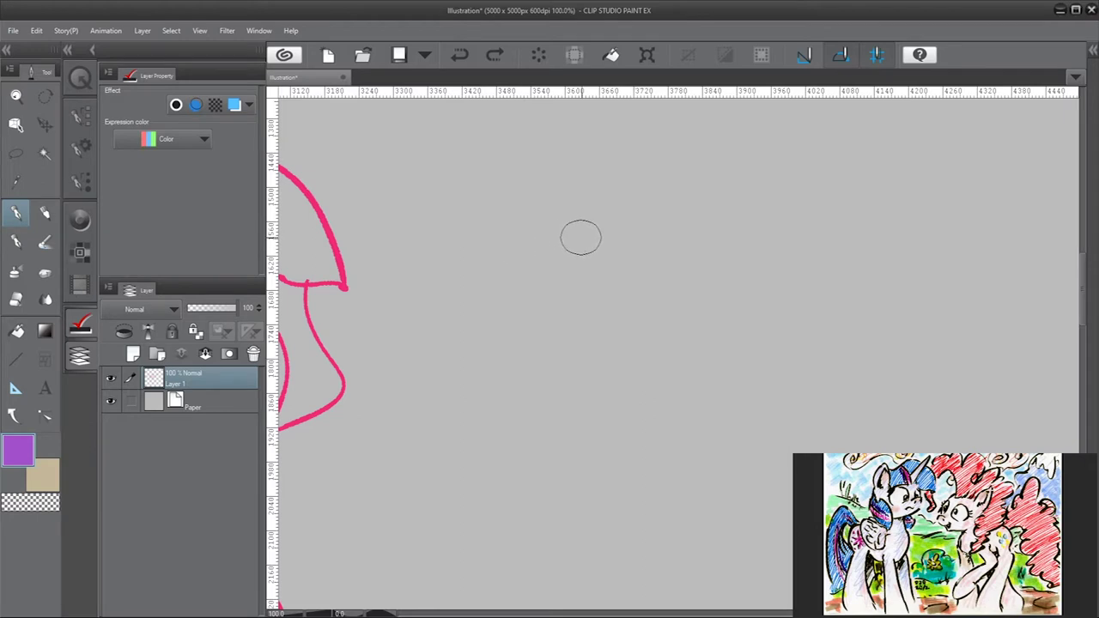
pyautogui.moveTo(669, 291)
pyautogui.mouseDown()
pyautogui.moveTo(648, 374)
pyautogui.moveTo(662, 384)
pyautogui.moveTo(662, 436)
pyautogui.moveTo(584, 572)
pyautogui.mouseUp()
pyautogui.moveTo(630, 353); pyautogui.dragTo(641, 462)
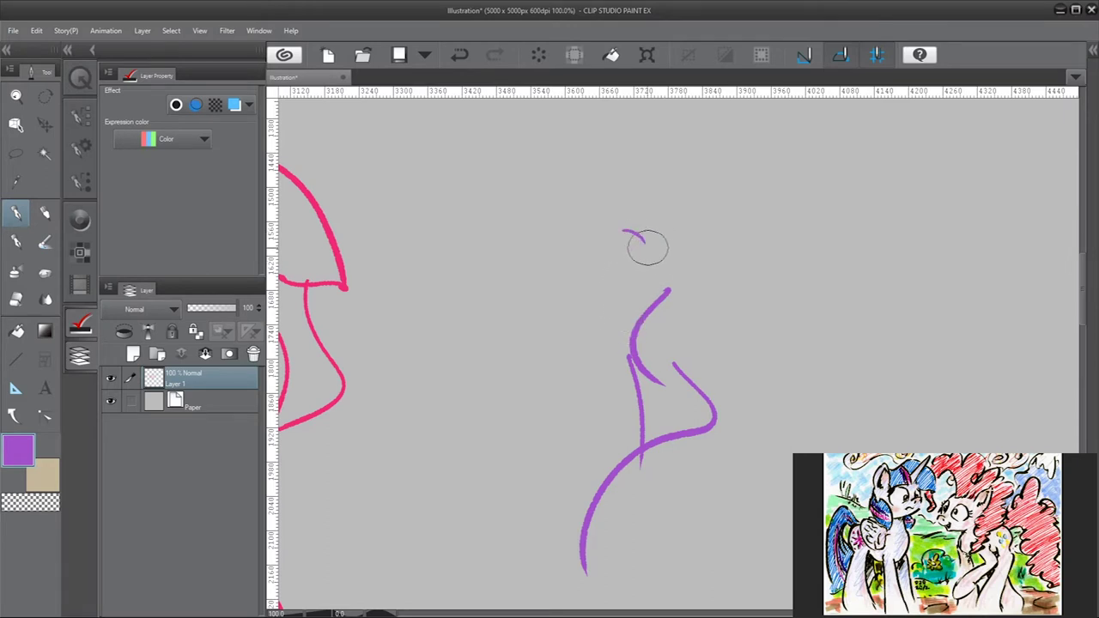
# Draw the purple pony's muzzle, open mouth and two eyes with pupils, a large bangs arc above and a small curved mark facing it
pyautogui.moveTo(622, 230); pyautogui.dragTo(619, 254)
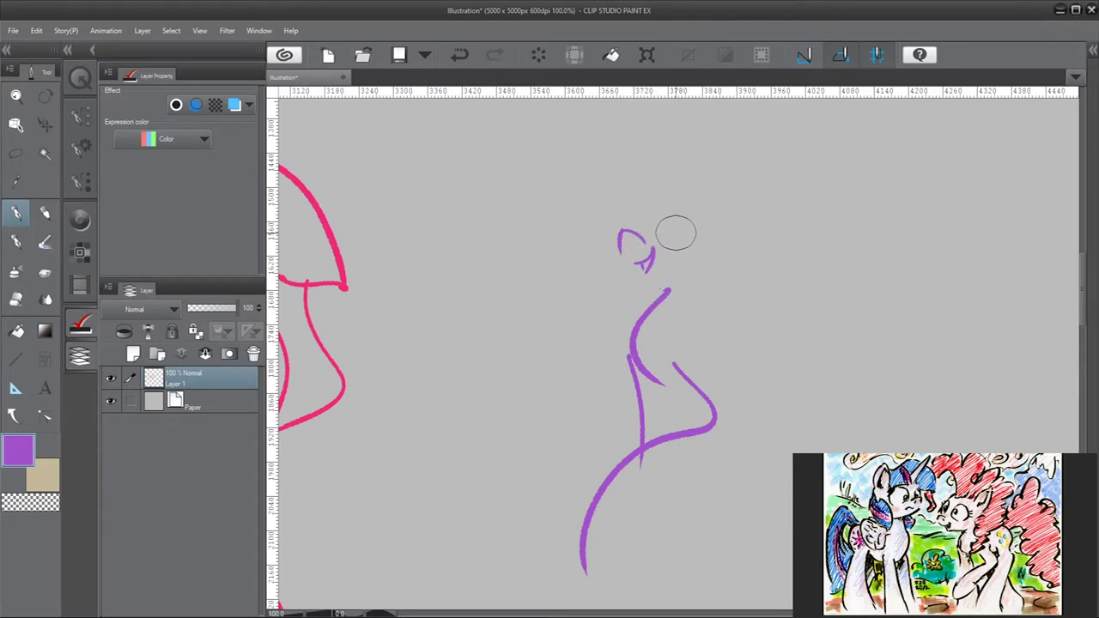
pyautogui.moveTo(667, 238)
pyautogui.mouseDown()
pyautogui.moveTo(709, 236)
pyautogui.moveTo(686, 210)
pyautogui.moveTo(641, 243)
pyautogui.moveTo(654, 258)
pyautogui.moveTo(677, 224)
pyautogui.moveTo(689, 230)
pyautogui.moveTo(650, 219)
pyautogui.mouseUp()
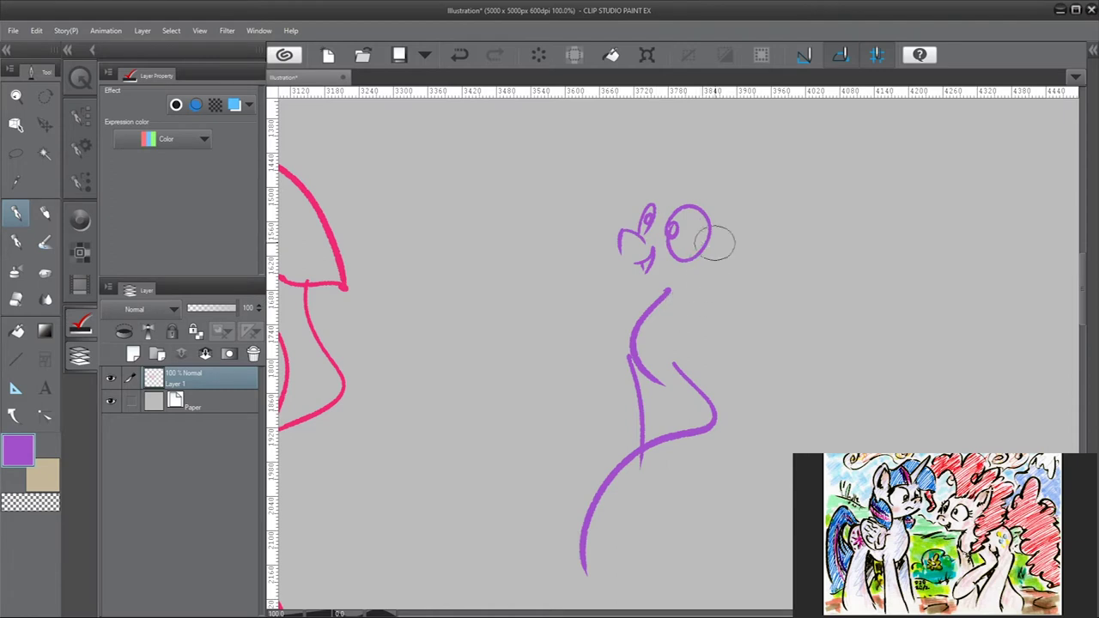
pyautogui.moveTo(674, 194)
pyautogui.mouseDown()
pyautogui.moveTo(677, 140)
pyautogui.moveTo(537, 168)
pyautogui.mouseUp()
pyautogui.moveTo(584, 229); pyautogui.dragTo(574, 245)
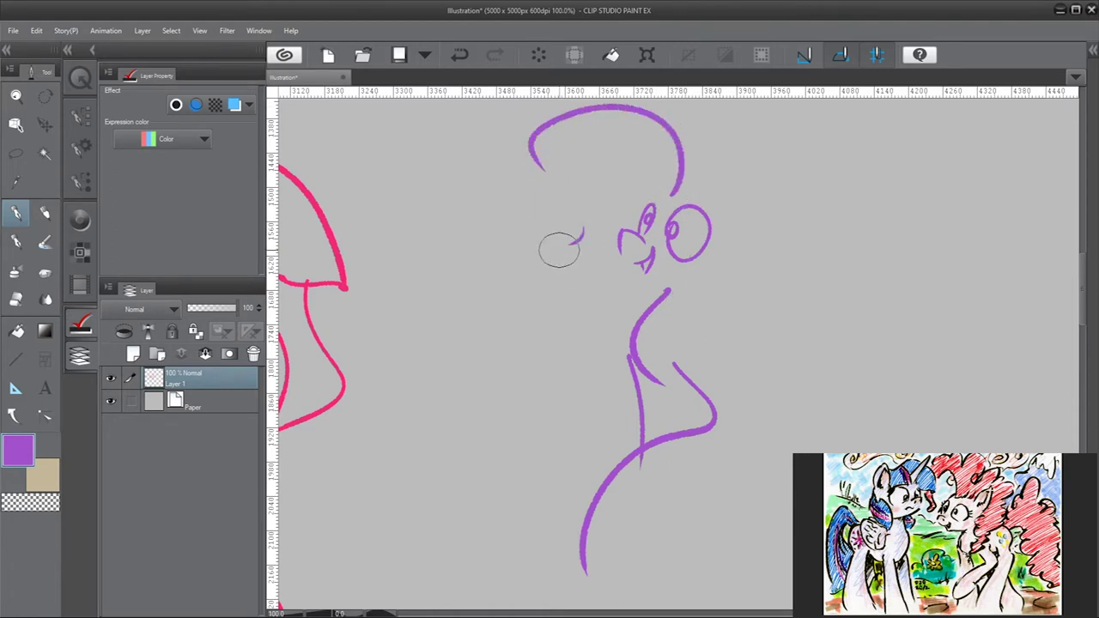
# Draw the purple pony's back mane with an upper curve, three scalloped curls beside the cheek and a jaw line
pyautogui.moveTo(730, 204); pyautogui.dragTo(777, 114)
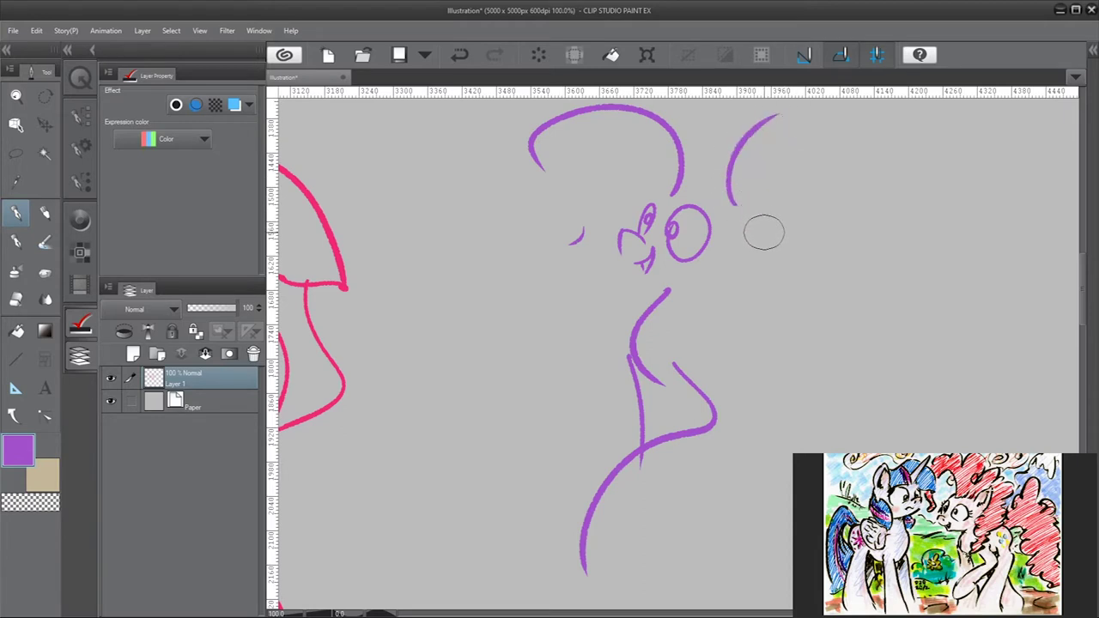
pyautogui.moveTo(773, 239)
pyautogui.mouseDown()
pyautogui.moveTo(716, 271)
pyautogui.moveTo(721, 292)
pyautogui.moveTo(777, 315)
pyautogui.mouseUp()
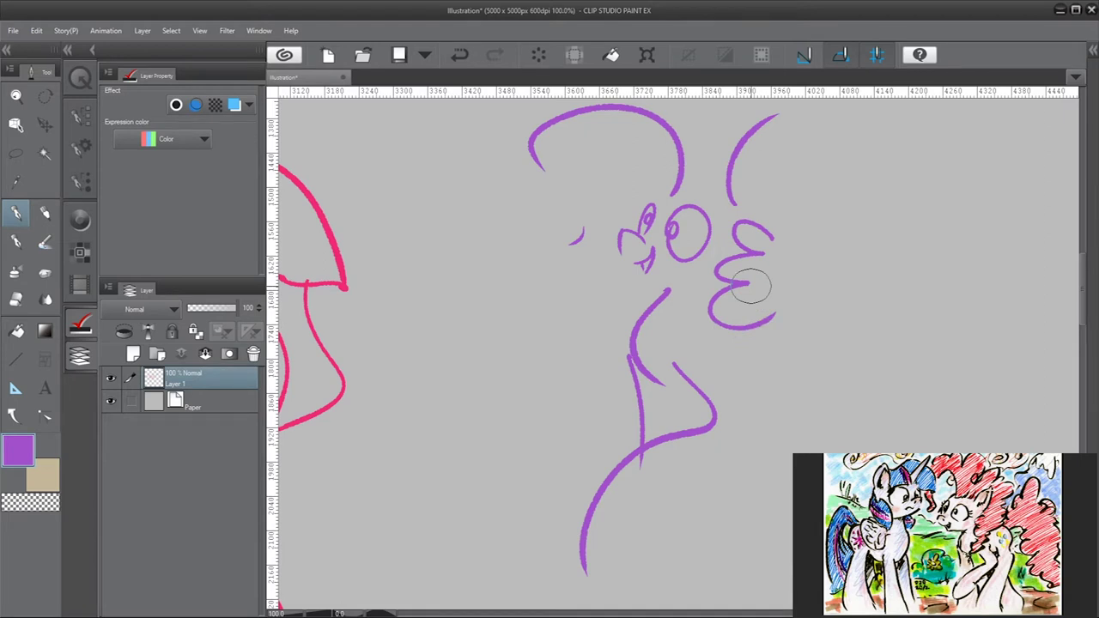
pyautogui.moveTo(620, 257); pyautogui.dragTo(719, 283)
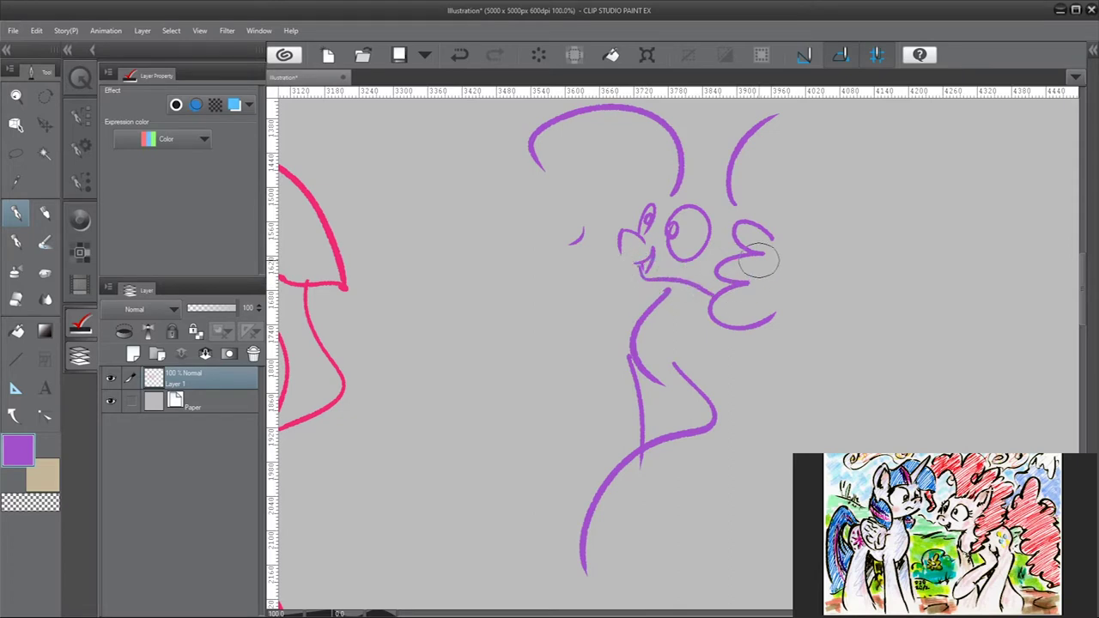
pyautogui.scroll(-1, 443, 292)
pyautogui.scroll(-1, 434, 291)
pyautogui.scroll(2, 601, 262)
pyautogui.scroll(1, 683, 247)
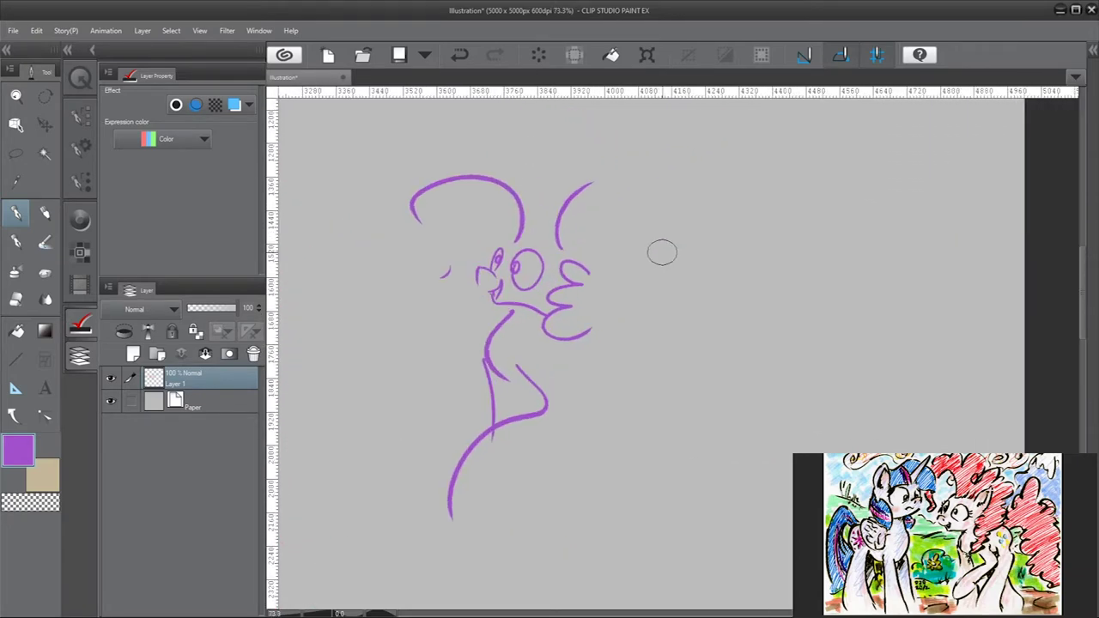
pyautogui.scroll(3, 702, 241)
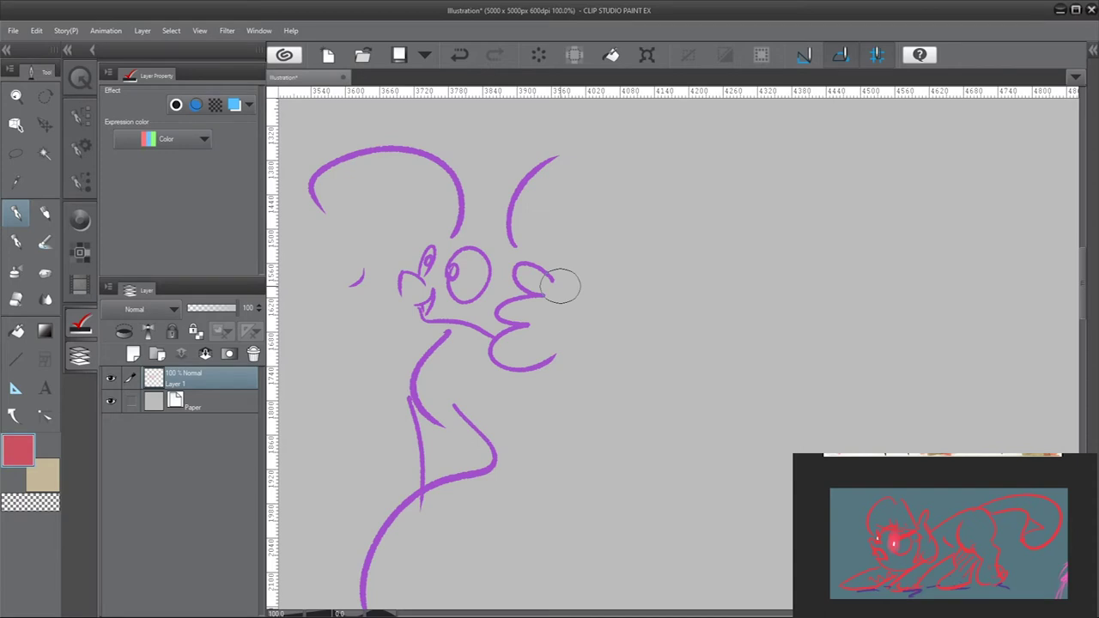
# Sketch a crouching red pony beside the purple one with a round head, arched back, hind leg and outstretched forelegs
pyautogui.hscroll(3, 567, 412)
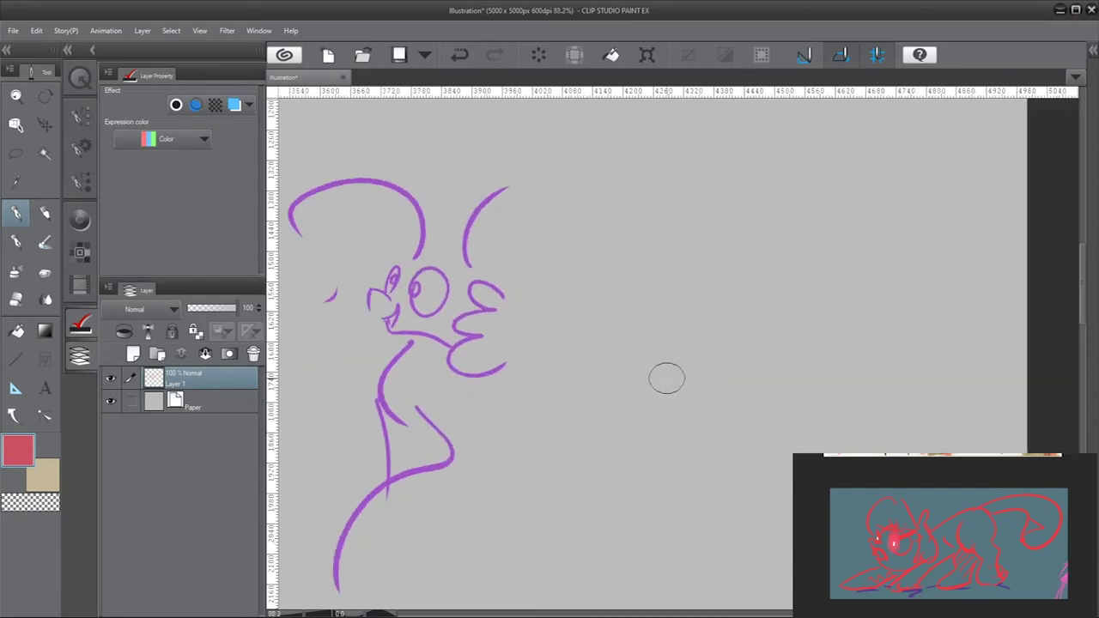
pyautogui.hscroll(5, 626, 384)
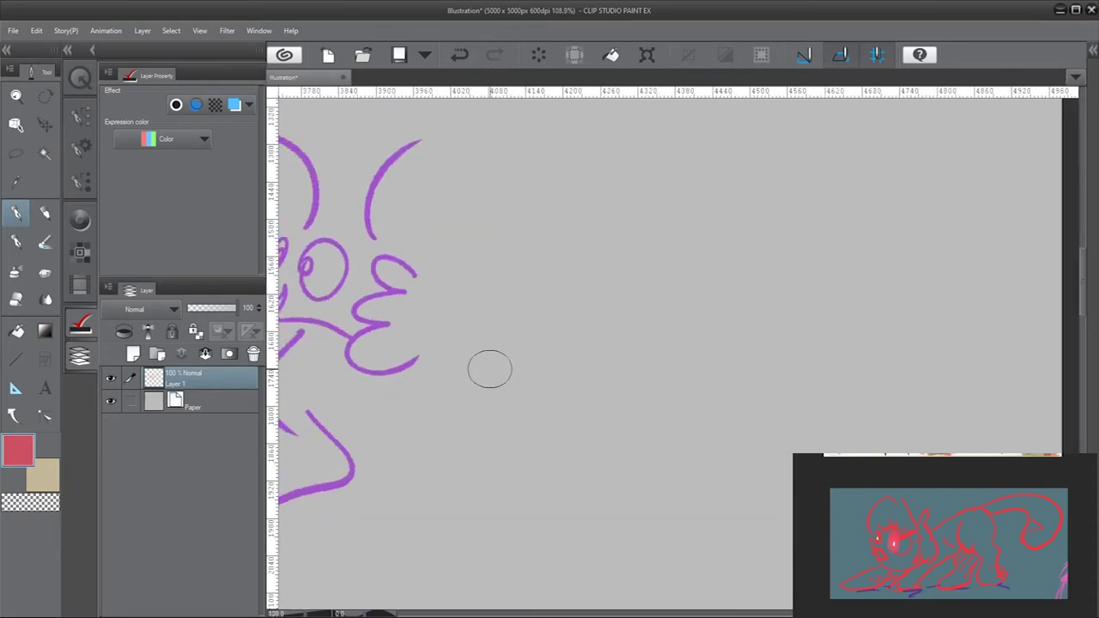
pyautogui.scroll(-1, 490, 369)
pyautogui.click(609, 363)
pyautogui.hotkey('ctrl', 'z')
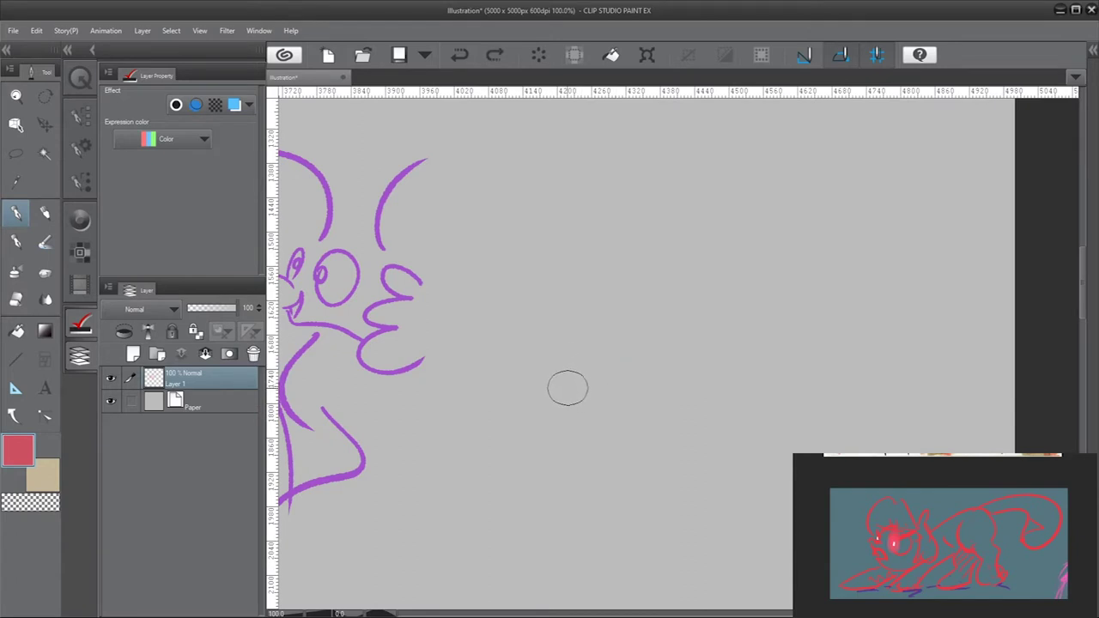
pyautogui.moveTo(529, 371)
pyautogui.mouseDown()
pyautogui.moveTo(537, 330)
pyautogui.moveTo(581, 311)
pyautogui.mouseUp()
pyautogui.moveTo(606, 366)
pyautogui.mouseDown()
pyautogui.moveTo(693, 316)
pyautogui.moveTo(763, 442)
pyautogui.moveTo(758, 479)
pyautogui.mouseUp()
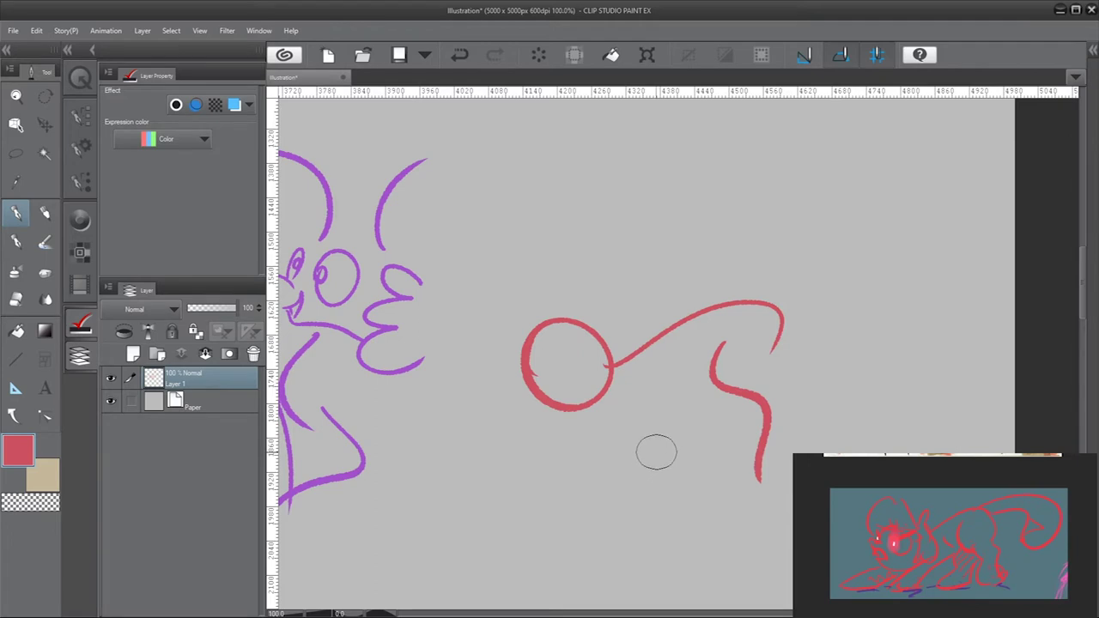
pyautogui.moveTo(663, 378)
pyautogui.mouseDown()
pyautogui.moveTo(672, 398)
pyautogui.moveTo(557, 501)
pyautogui.mouseUp()
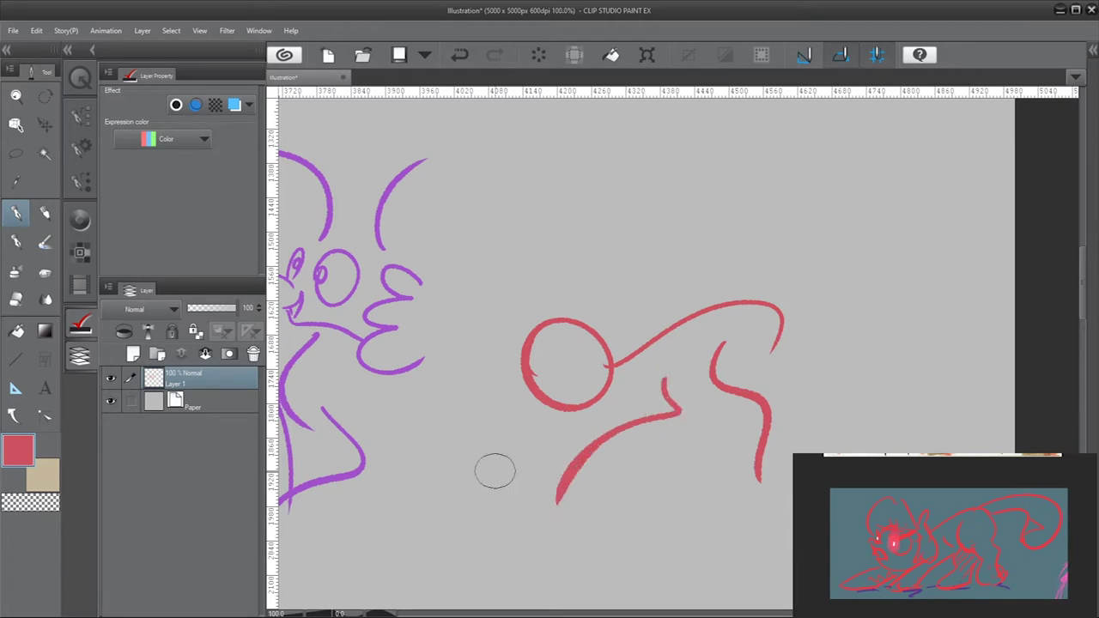
pyautogui.moveTo(526, 417); pyautogui.dragTo(435, 479)
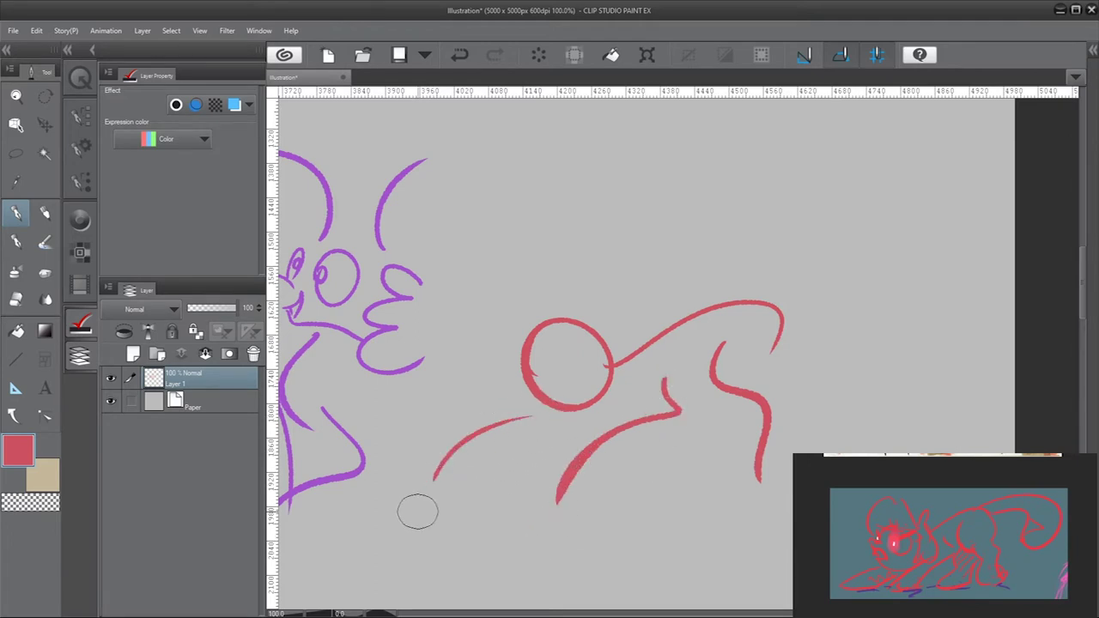
# Draw the crouching pony's far eye, small muzzle, slanted angry brow and near-eye marks inside the head circle
pyautogui.moveTo(531, 343); pyautogui.dragTo(541, 371)
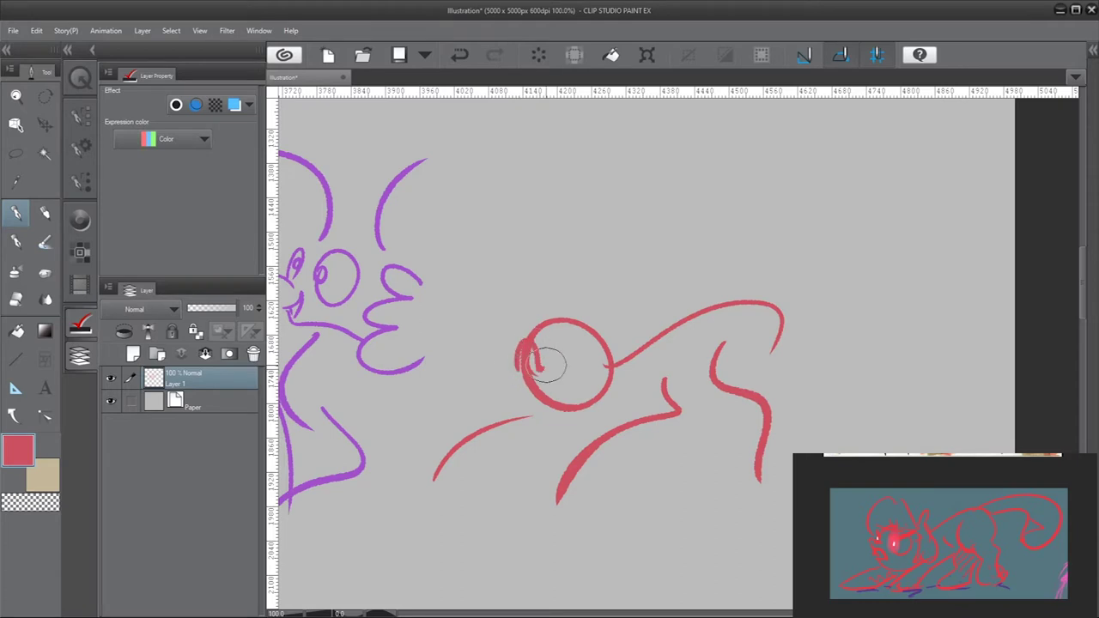
pyautogui.moveTo(528, 347); pyautogui.dragTo(534, 391)
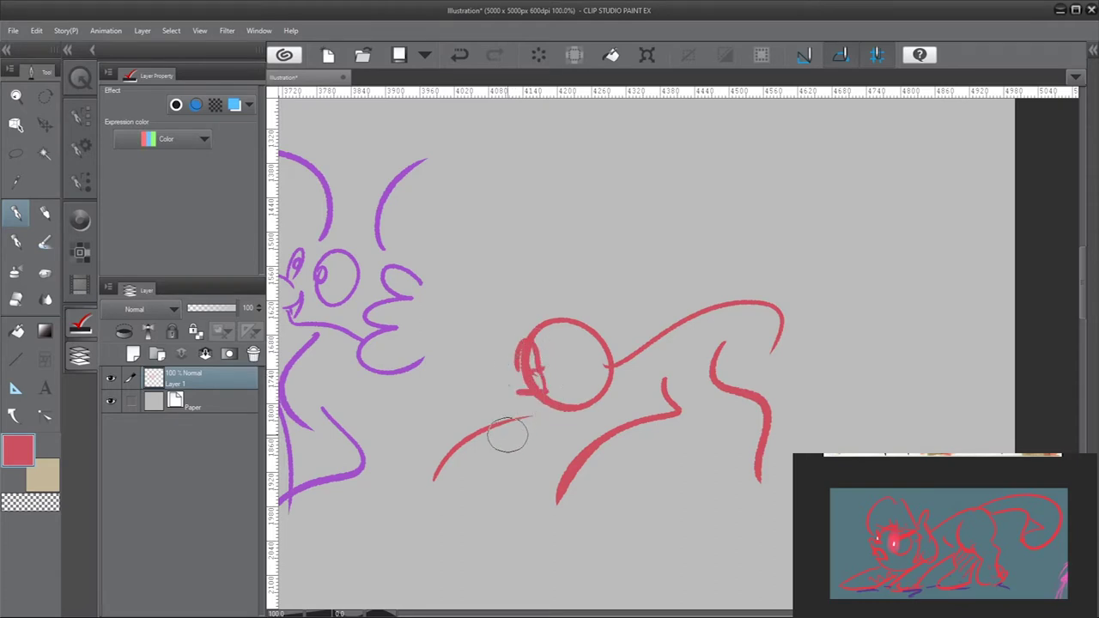
pyautogui.moveTo(553, 341); pyautogui.dragTo(605, 340)
pyautogui.moveTo(536, 347)
pyautogui.mouseDown()
pyautogui.moveTo(532, 319)
pyautogui.moveTo(557, 328)
pyautogui.moveTo(570, 405)
pyautogui.moveTo(569, 359)
pyautogui.mouseUp()
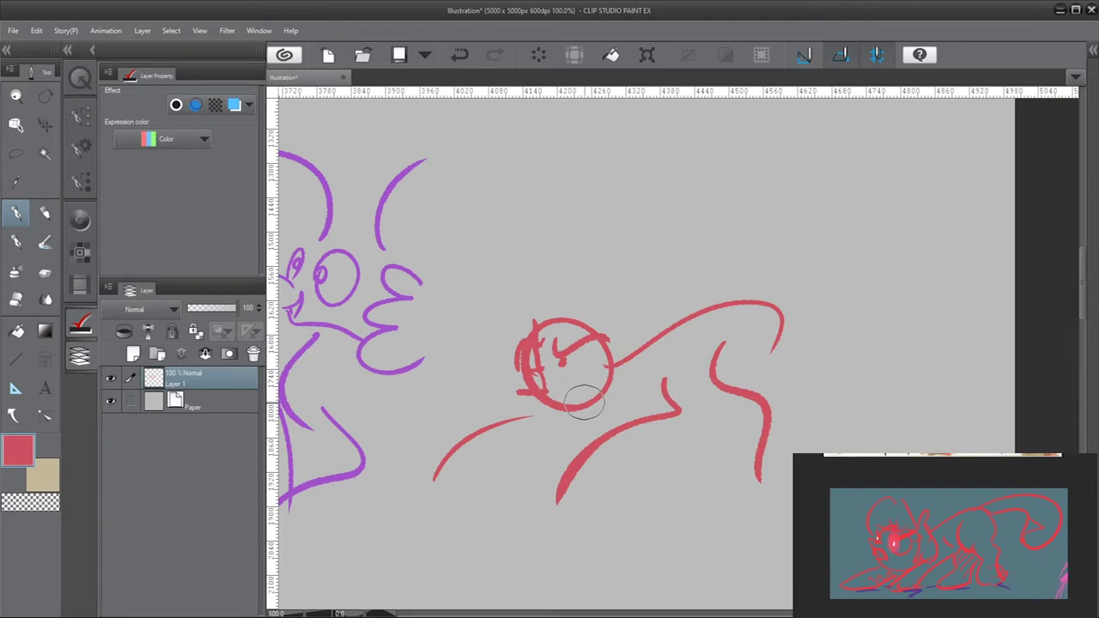
pyautogui.moveTo(554, 357); pyautogui.dragTo(584, 347)
# Add the crouching pony's tall bangs arc, a pointed looped ear and an oval mane lock behind the cheek
pyautogui.moveTo(611, 316); pyautogui.dragTo(506, 307)
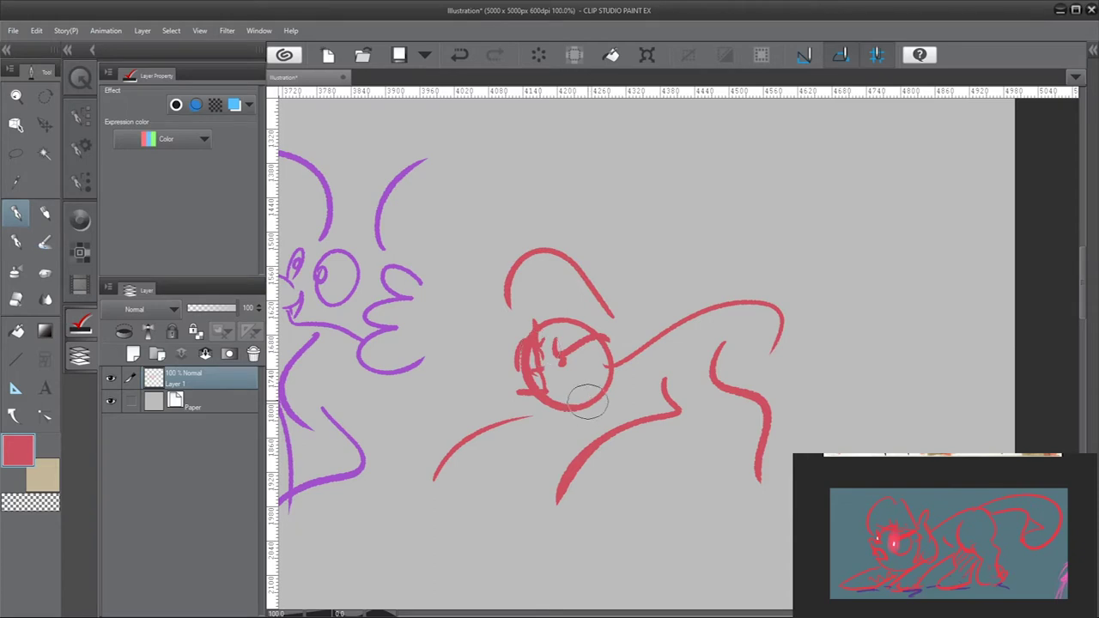
pyautogui.moveTo(613, 323); pyautogui.dragTo(606, 324)
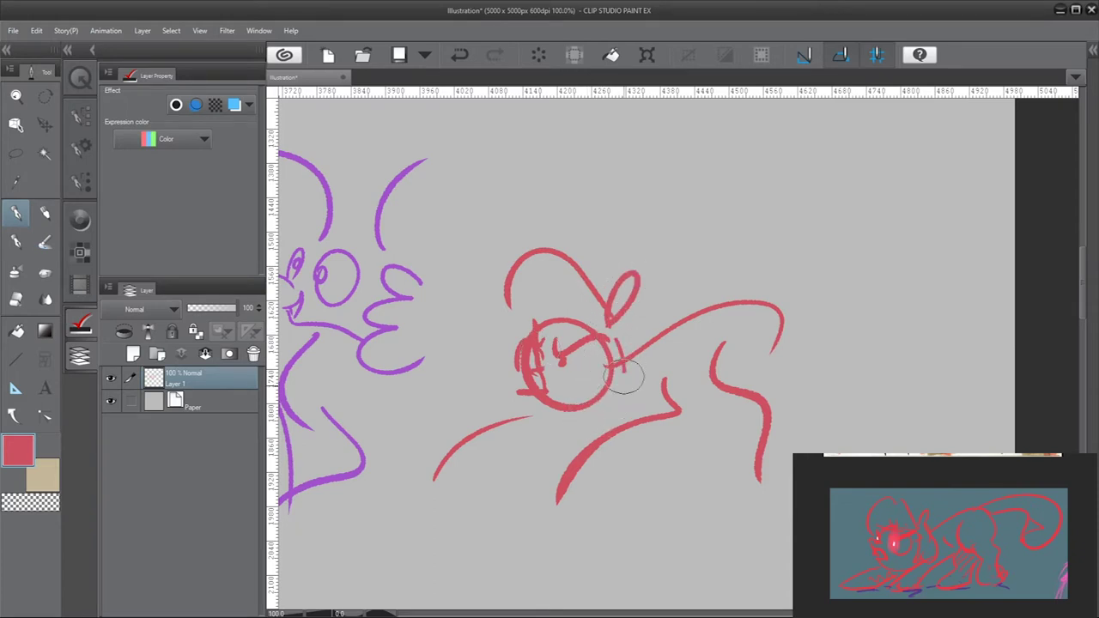
pyautogui.moveTo(610, 337); pyautogui.dragTo(591, 365)
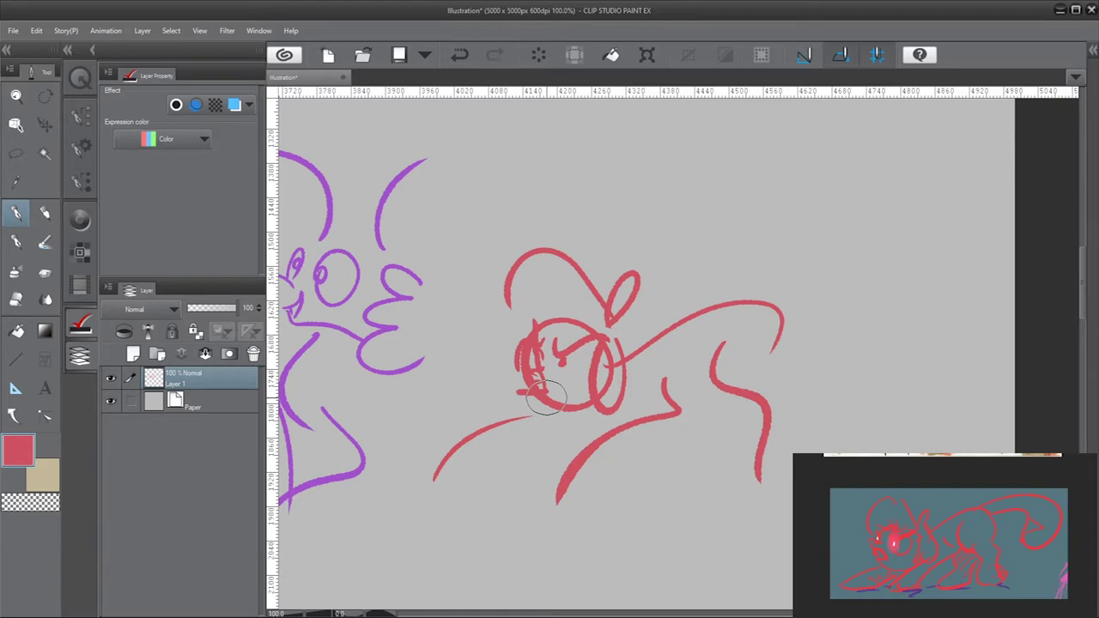
pyautogui.moveTo(550, 350); pyautogui.dragTo(558, 337)
pyautogui.hotkey('ctrl', 'z')
pyautogui.moveTo(541, 355); pyautogui.dragTo(526, 378)
pyautogui.hotkey('ctrl', 'z')
pyautogui.moveTo(525, 337); pyautogui.dragTo(547, 360)
pyautogui.hotkey('ctrl', 'z')
pyautogui.hotkey('ctrl', 'y')
pyautogui.hotkey('ctrl', 'z')
# Add a short stroke to the crouching pony's muzzle and try another line along its foreleg
pyautogui.moveTo(537, 365); pyautogui.dragTo(525, 391)
pyautogui.moveTo(675, 386)
pyautogui.mouseDown()
pyautogui.moveTo(565, 461)
pyautogui.moveTo(545, 493)
pyautogui.mouseUp()
pyautogui.hotkey('ctrl', 'z')
# Sketch a flying pony's S-curved back line and an inner leg line on the empty canvas above the crouching pony
pyautogui.scroll(-5, 625, 397)
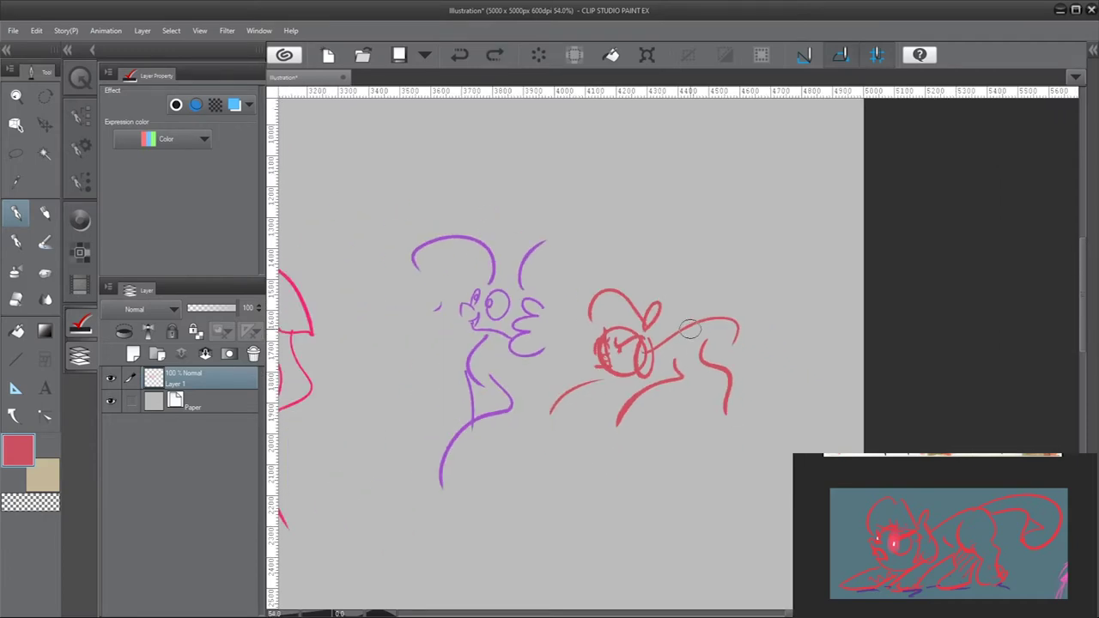
pyautogui.scroll(5, 667, 375)
pyautogui.scroll(-3, 633, 515)
pyautogui.scroll(4, 645, 284)
pyautogui.scroll(2, 642, 370)
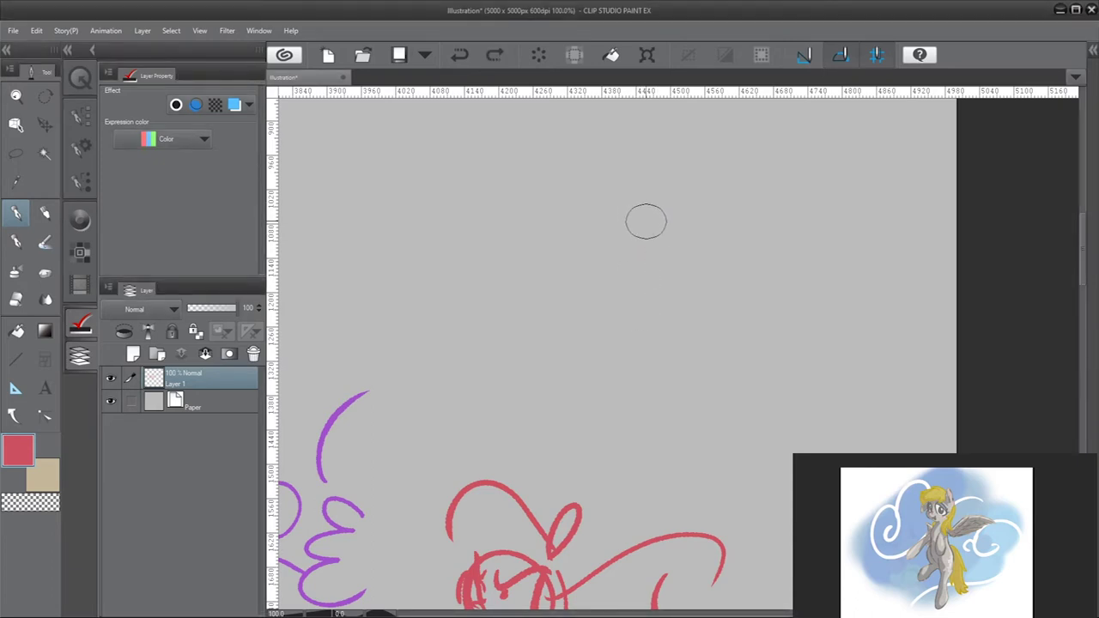
pyautogui.moveTo(650, 212)
pyautogui.mouseDown()
pyautogui.moveTo(688, 434)
pyautogui.moveTo(668, 491)
pyautogui.mouseUp()
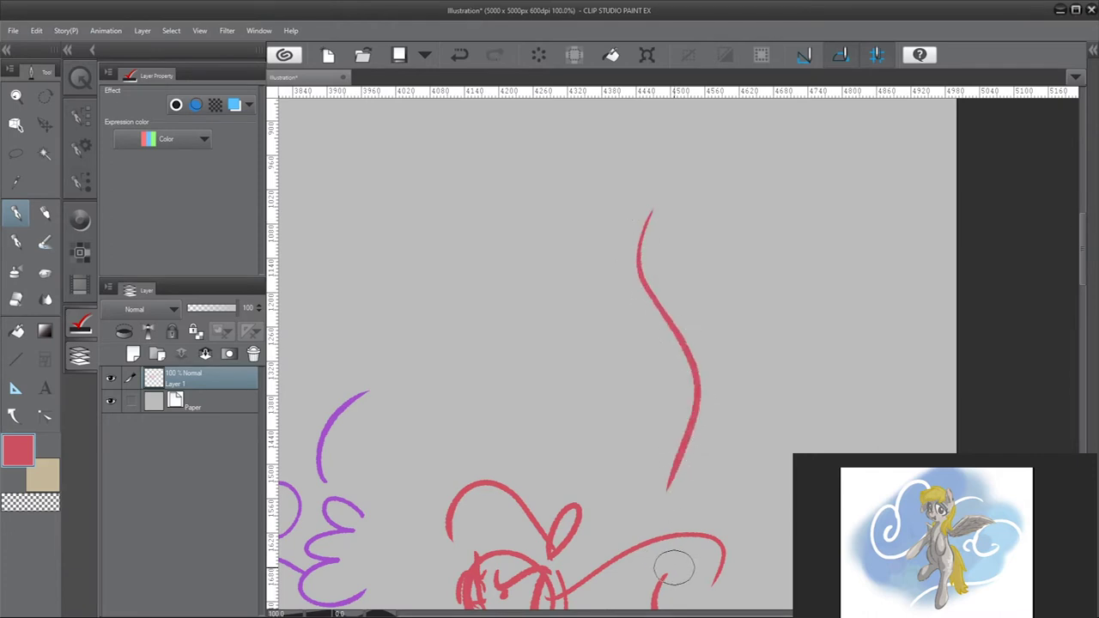
pyautogui.moveTo(644, 367); pyautogui.dragTo(645, 522)
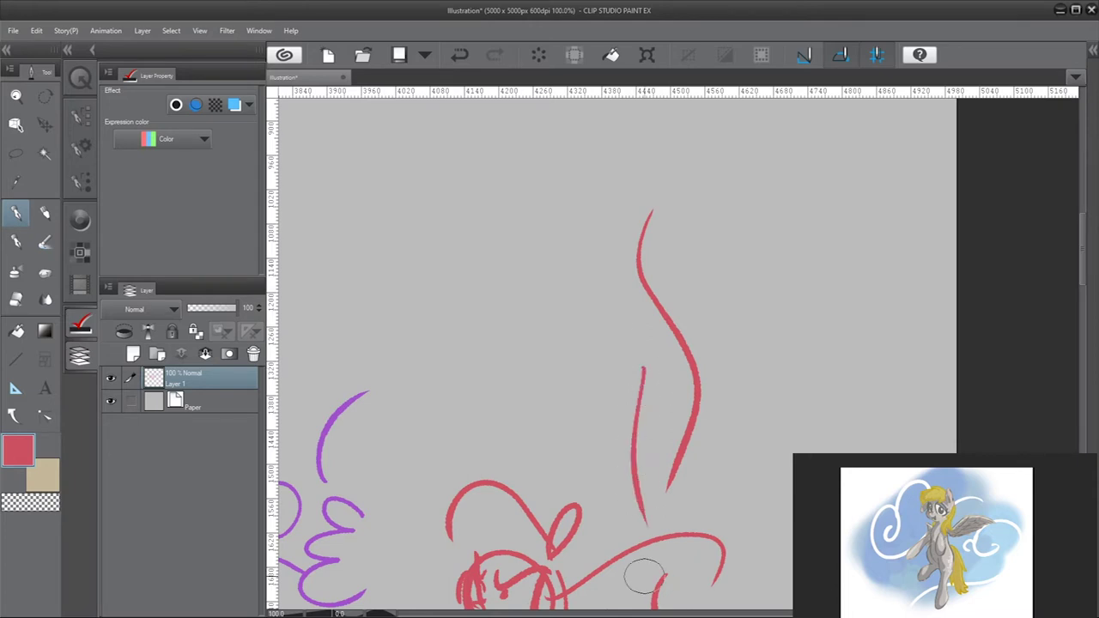
# Draw the flying pony's looped shoulder, long extended foreleg, belly curve, bent leg and a wavy outstretched wing line
pyautogui.moveTo(644, 296); pyautogui.dragTo(618, 328)
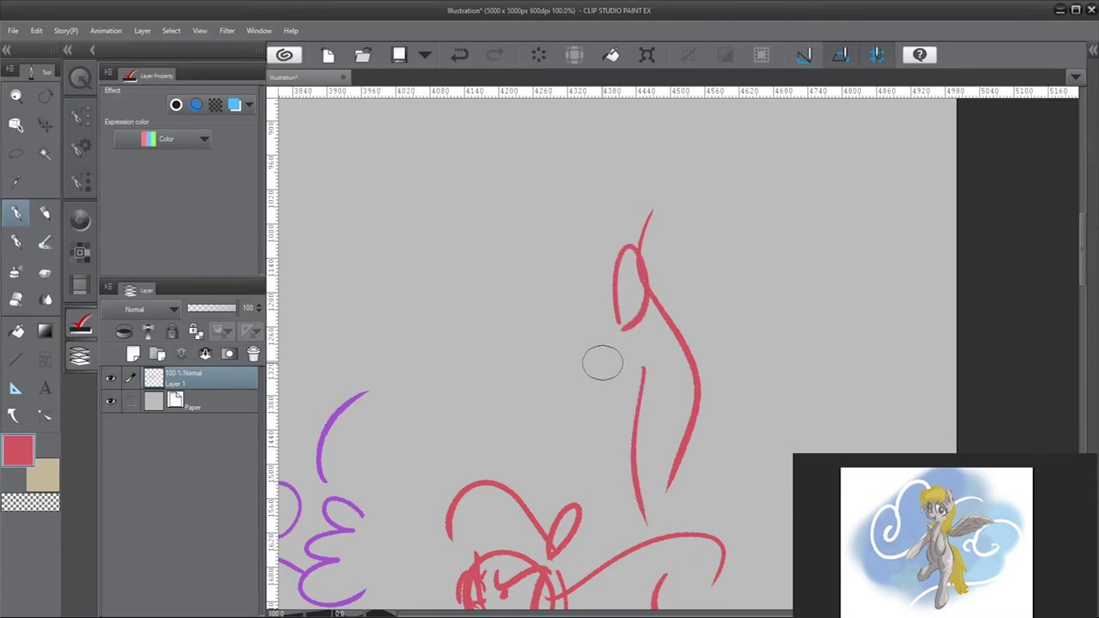
pyautogui.moveTo(563, 300)
pyautogui.mouseDown()
pyautogui.moveTo(441, 442)
pyautogui.moveTo(546, 336)
pyautogui.mouseUp()
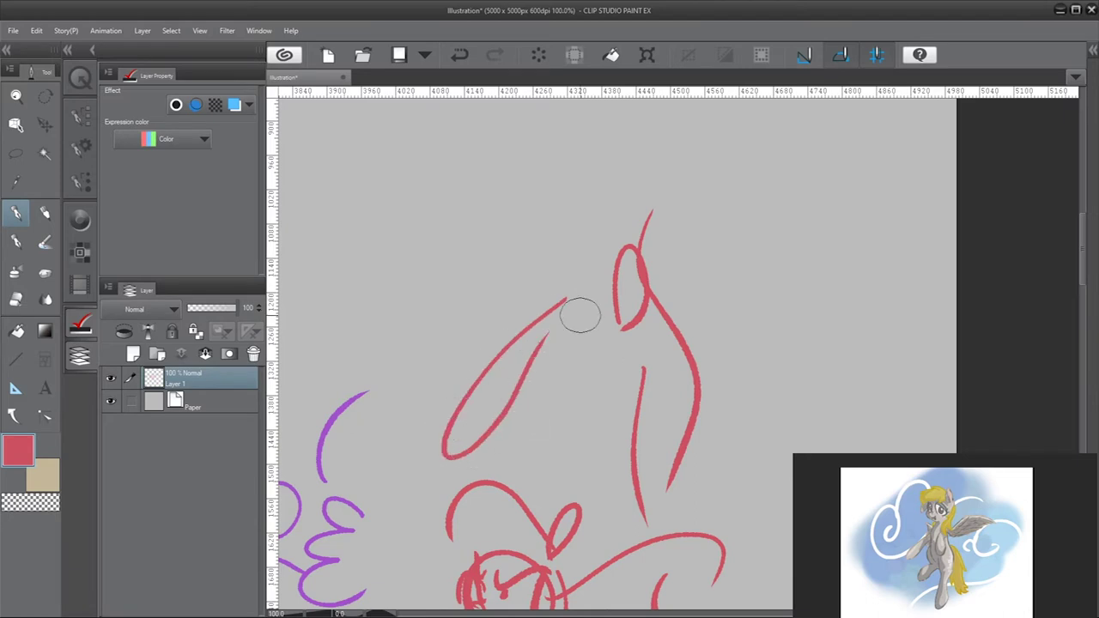
pyautogui.moveTo(581, 287); pyautogui.dragTo(613, 402)
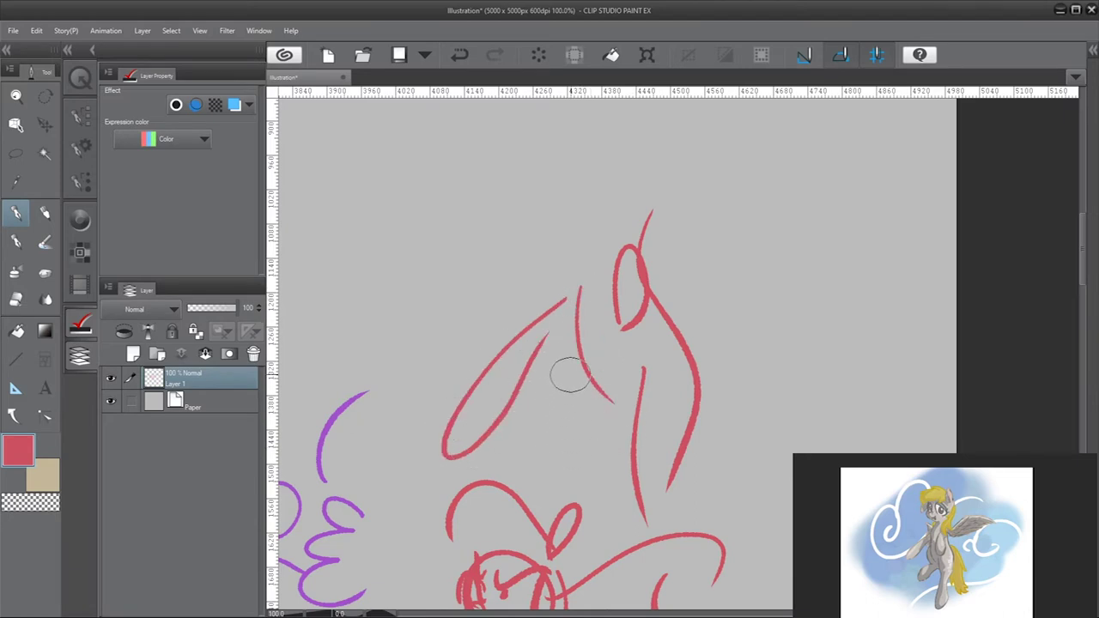
pyautogui.moveTo(570, 352); pyautogui.dragTo(546, 477)
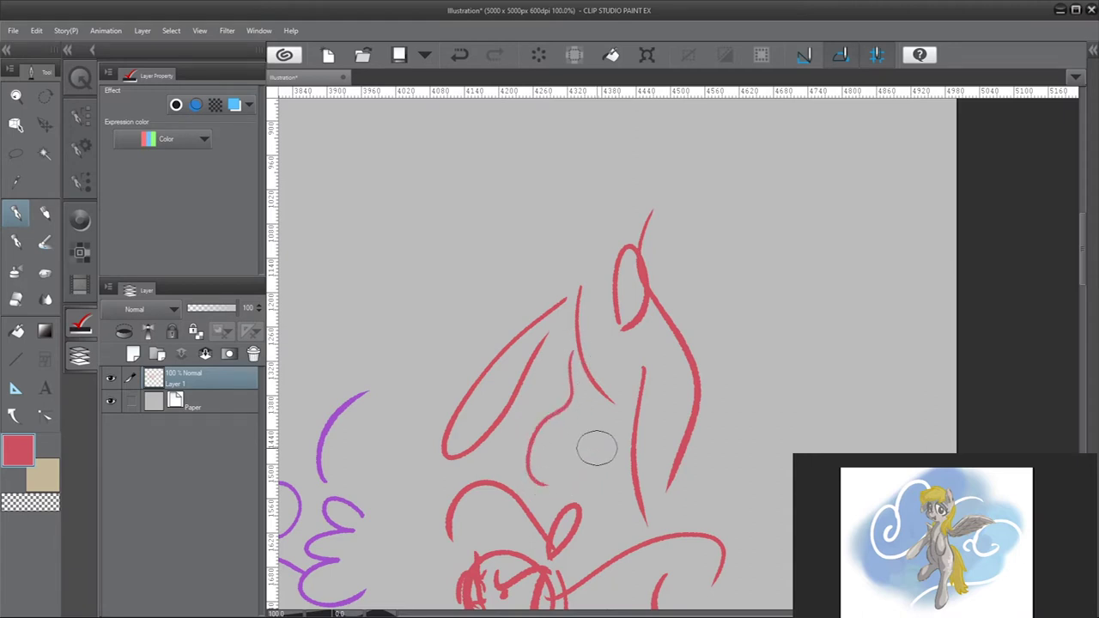
pyautogui.moveTo(654, 258); pyautogui.dragTo(814, 234)
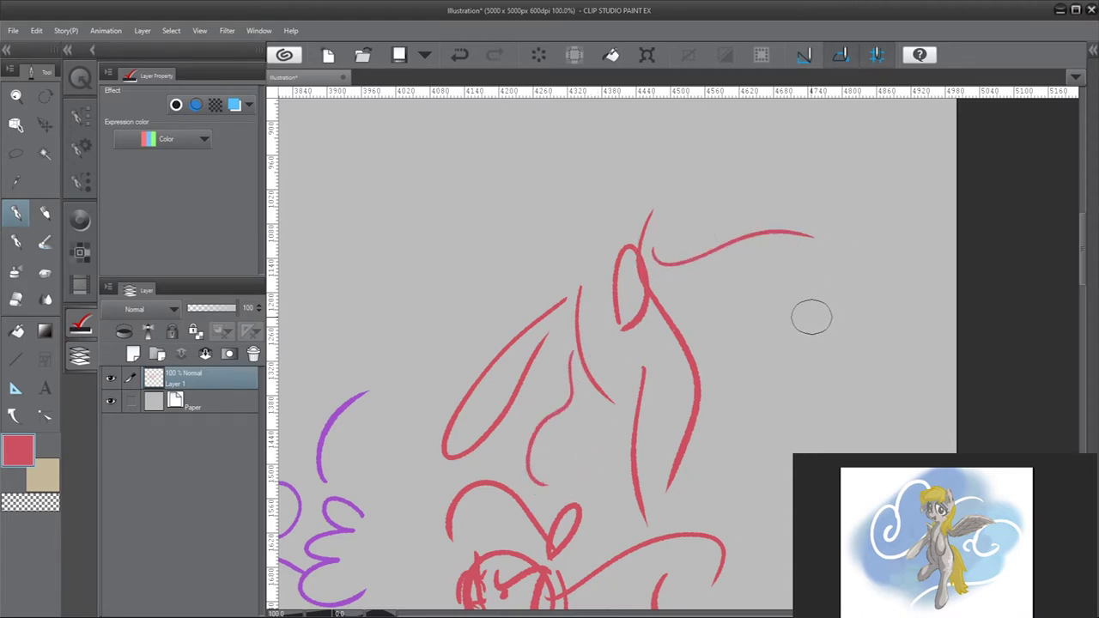
# Sketch the flying pony's face with an open mouth, muzzle profile, short nose stroke and two round eyes with pupils
pyautogui.moveTo(546, 257)
pyautogui.mouseDown()
pyautogui.moveTo(544, 233)
pyautogui.moveTo(573, 258)
pyautogui.mouseUp()
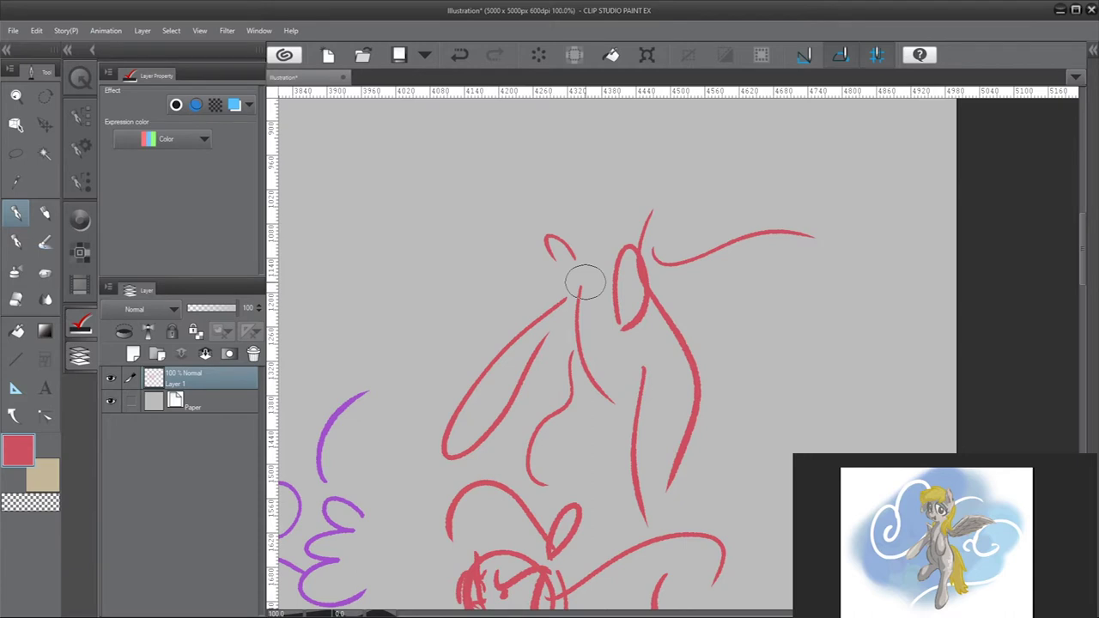
pyautogui.scroll(-2, 585, 282)
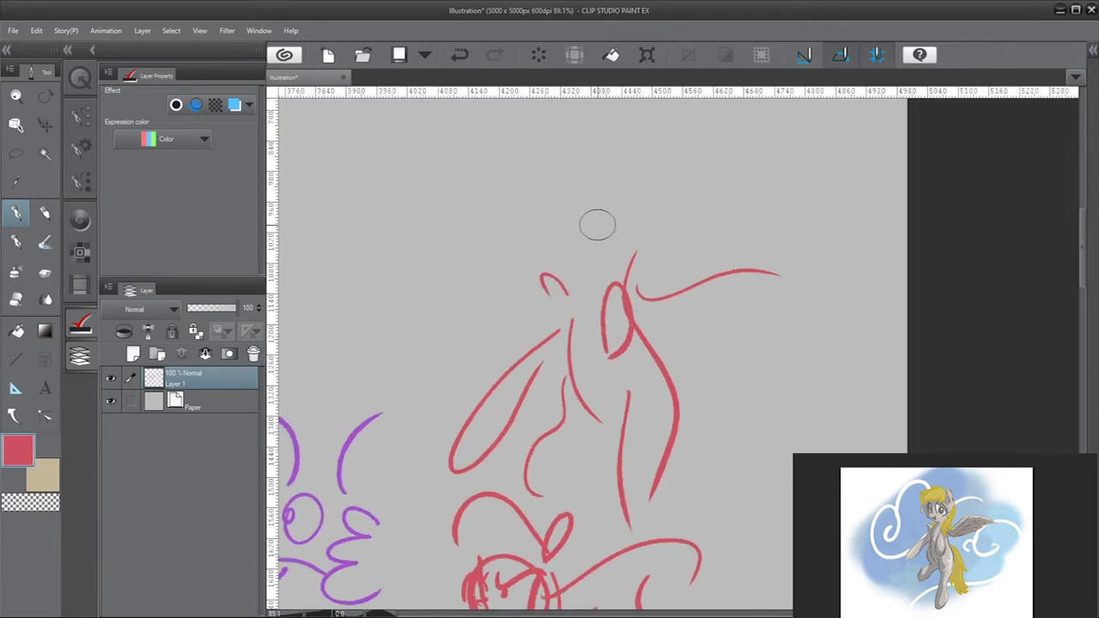
pyautogui.scroll(2, 587, 225)
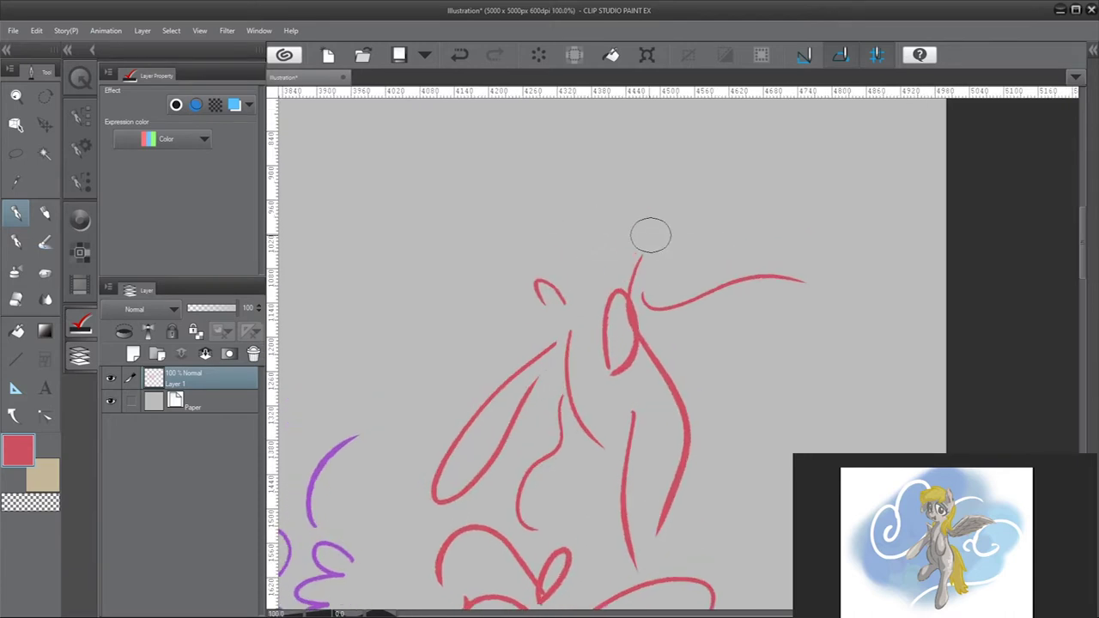
pyautogui.moveTo(573, 254); pyautogui.dragTo(589, 251)
pyautogui.moveTo(560, 217)
pyautogui.mouseDown()
pyautogui.moveTo(541, 273)
pyautogui.moveTo(565, 301)
pyautogui.mouseUp()
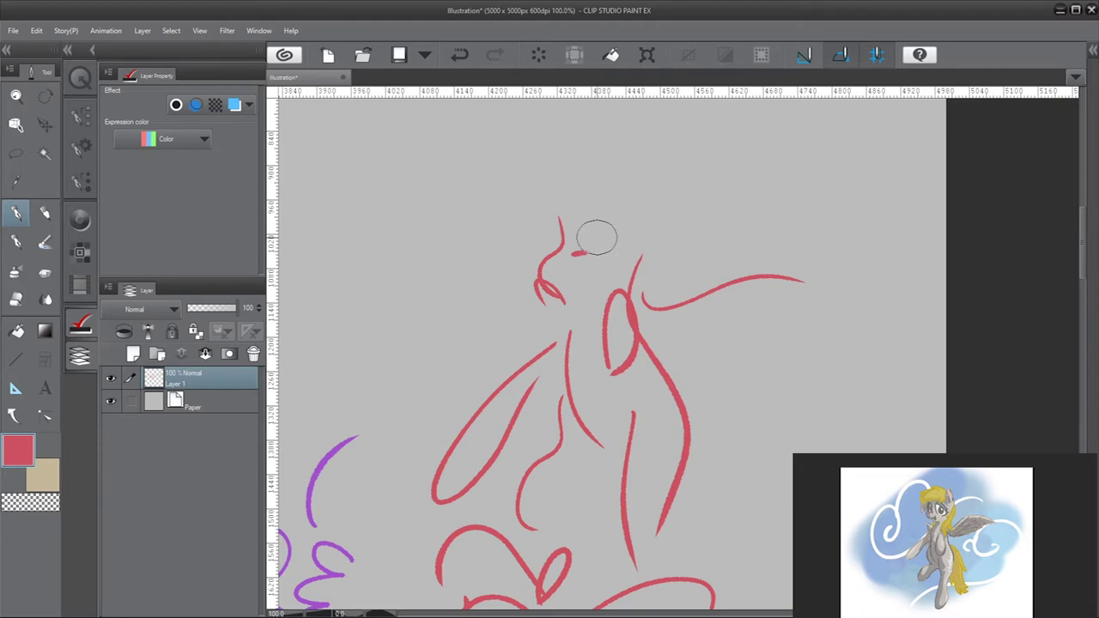
pyautogui.moveTo(565, 248); pyautogui.dragTo(578, 204)
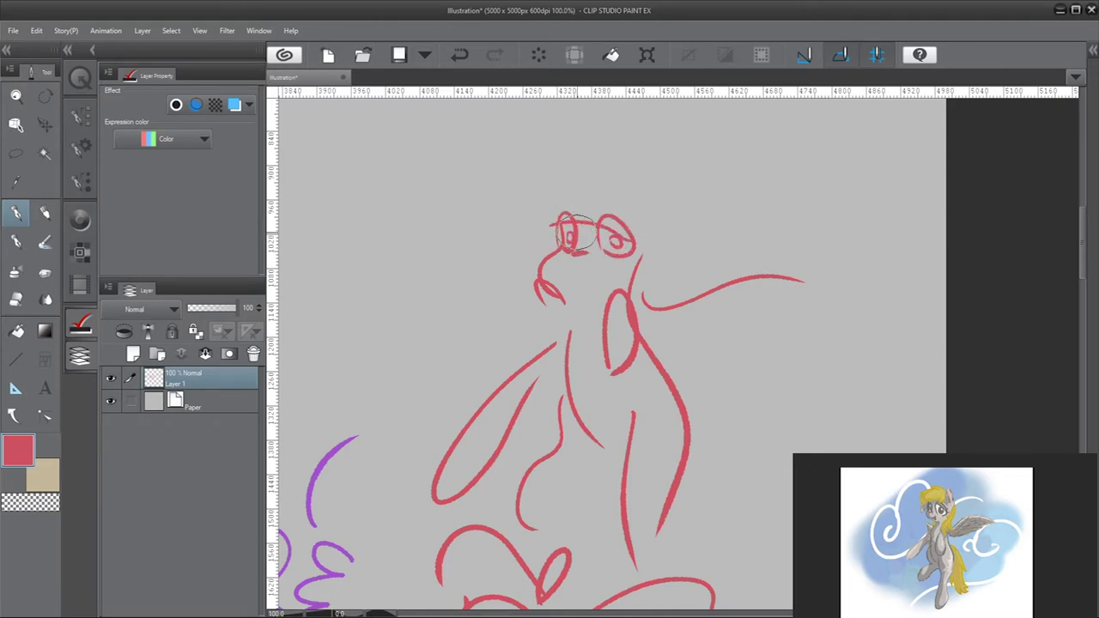
pyautogui.scroll(-5, 578, 232)
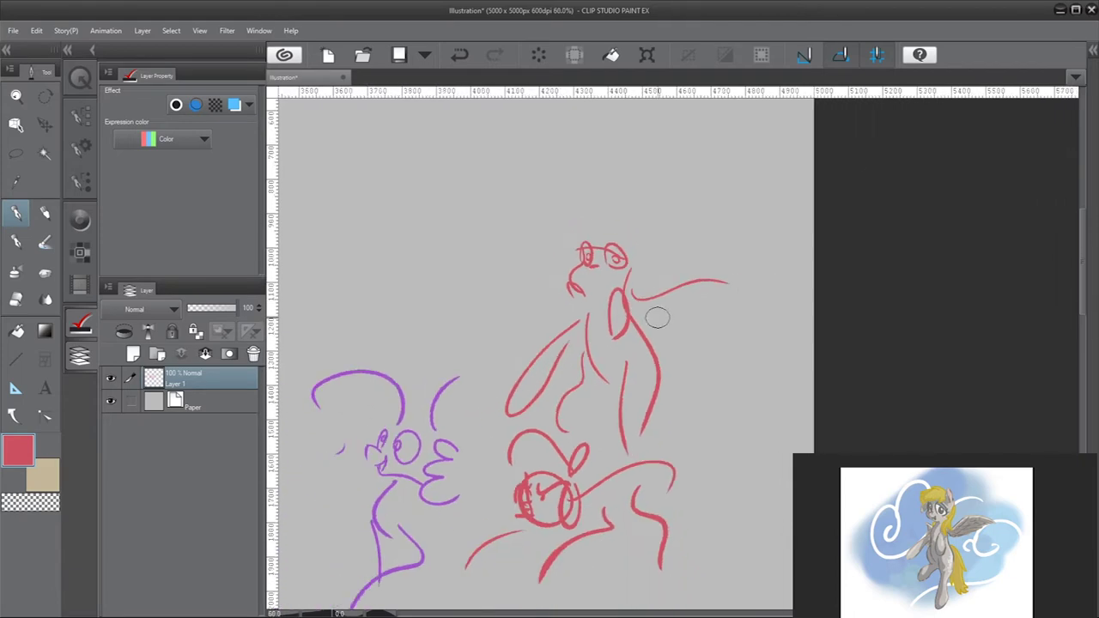
pyautogui.scroll(-3, 652, 389)
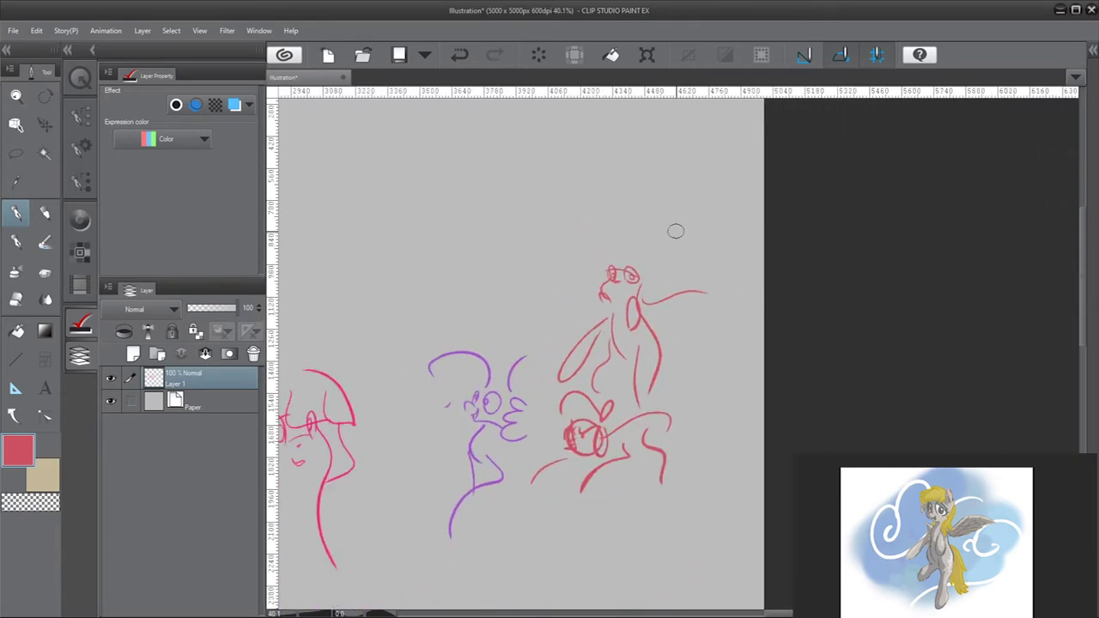
pyautogui.scroll(8, 683, 262)
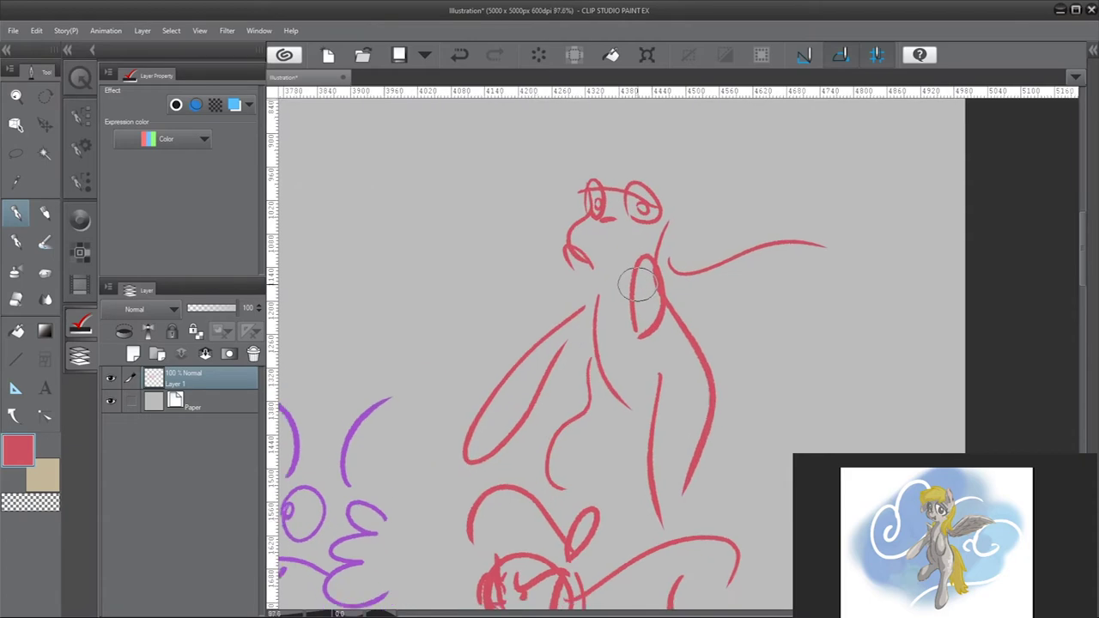
pyautogui.scroll(-8, 687, 241)
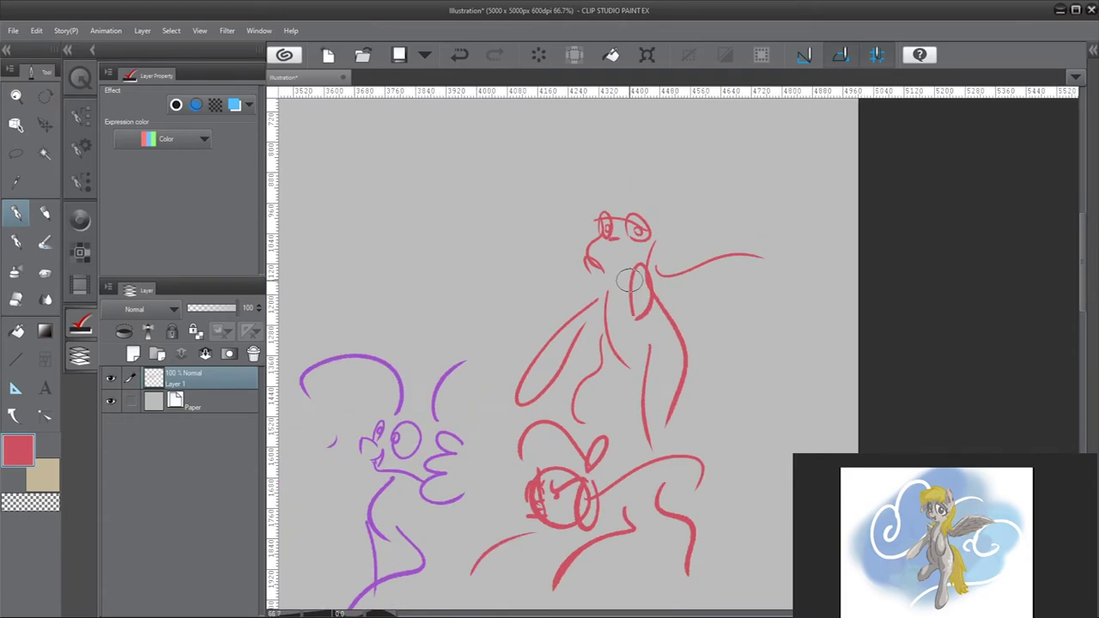
pyautogui.scroll(6, 687, 395)
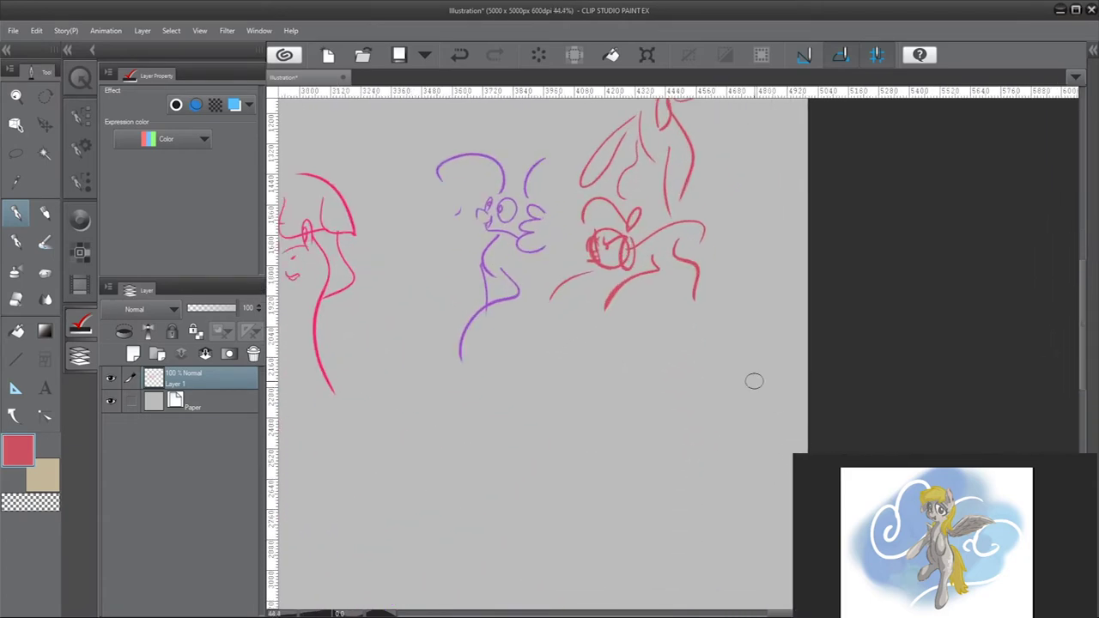
pyautogui.scroll(2, 710, 418)
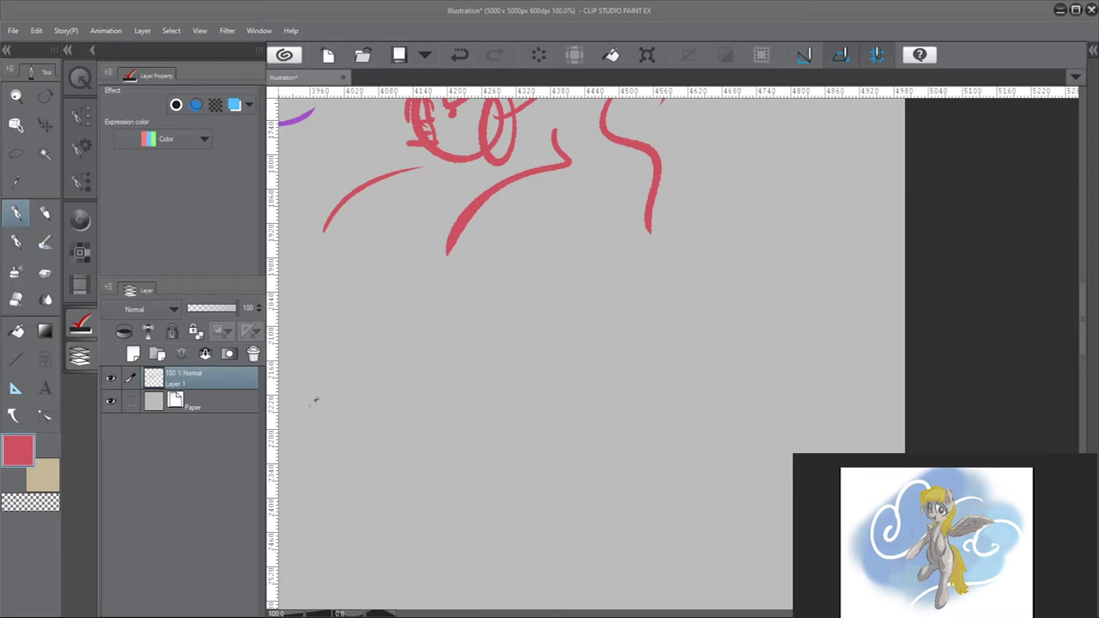
pyautogui.moveTo(568, 348)
pyautogui.mouseDown()
pyautogui.moveTo(678, 364)
pyautogui.moveTo(643, 351)
pyautogui.moveTo(652, 356)
pyautogui.mouseUp()
pyautogui.hotkey('ctrl', 'z')
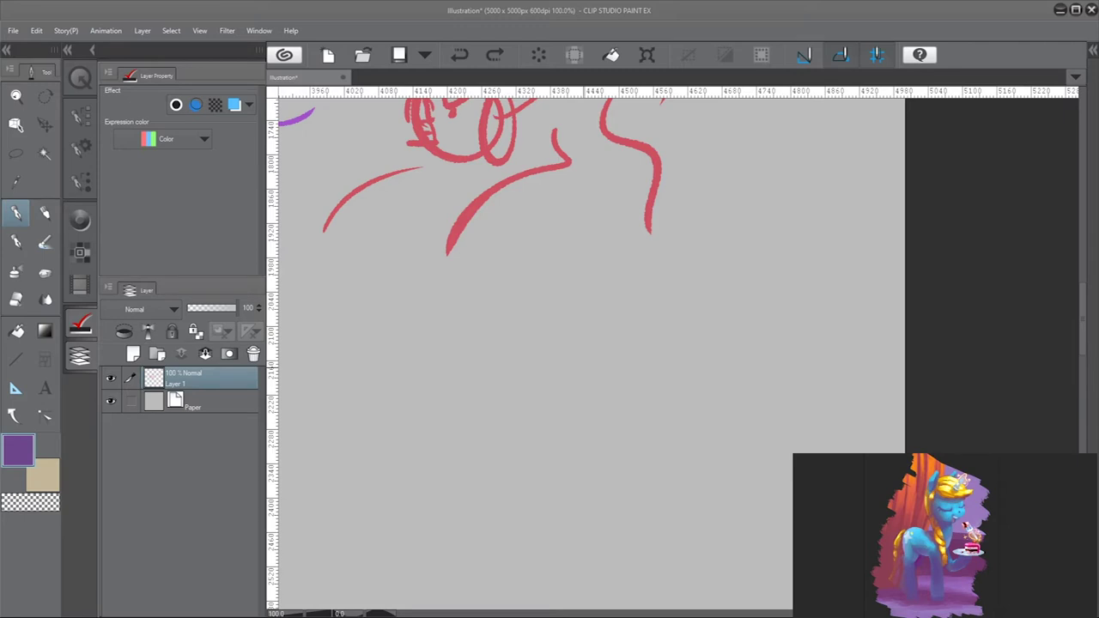
pyautogui.moveTo(678, 494)
pyautogui.mouseDown()
pyautogui.moveTo(696, 483)
pyautogui.moveTo(692, 497)
pyautogui.mouseUp()
pyautogui.hotkey('ctrl', 'z')
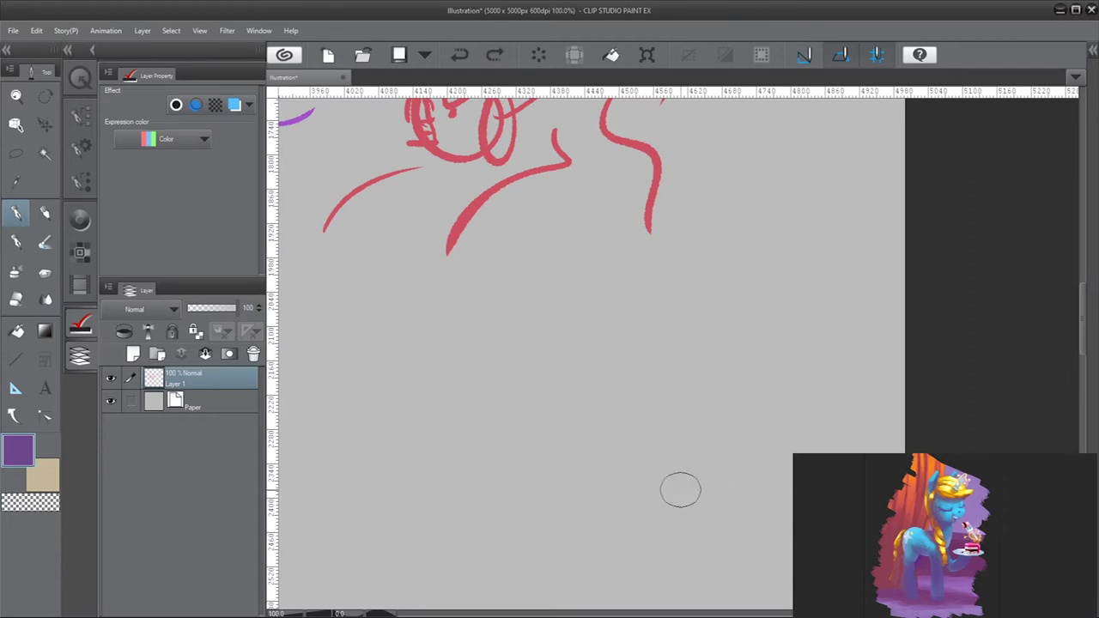
# Sketch the crowned pony's head in dark purple below the crouching pony: looped crown, curved bangs, muzzle, small mouth and closed eyes
pyautogui.moveTo(595, 334)
pyautogui.mouseDown()
pyautogui.moveTo(626, 331)
pyautogui.moveTo(633, 275)
pyautogui.moveTo(615, 329)
pyautogui.mouseUp()
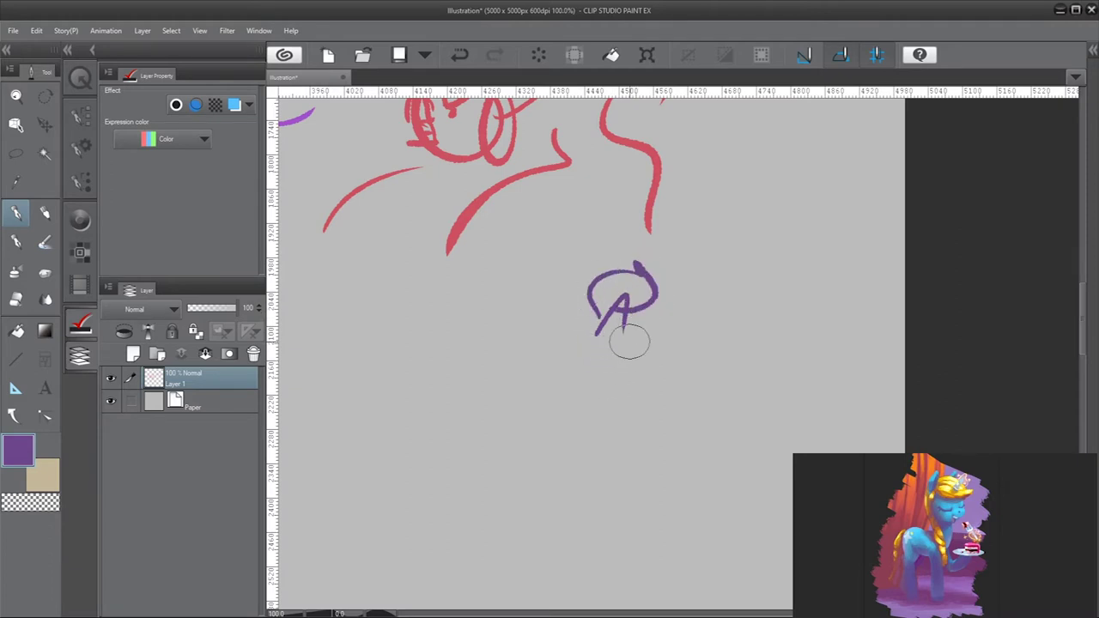
pyautogui.moveTo(560, 343)
pyautogui.mouseDown()
pyautogui.moveTo(608, 377)
pyautogui.moveTo(690, 327)
pyautogui.mouseUp()
pyautogui.moveTo(620, 418)
pyautogui.mouseDown()
pyautogui.moveTo(656, 418)
pyautogui.moveTo(613, 444)
pyautogui.moveTo(616, 468)
pyautogui.mouseUp()
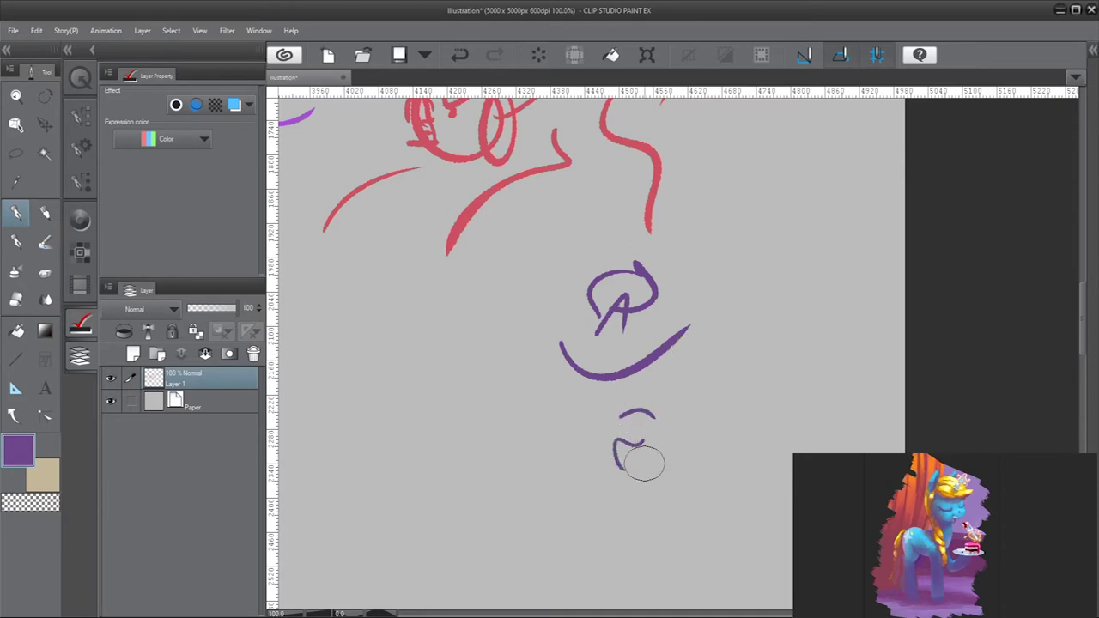
pyautogui.moveTo(626, 464); pyautogui.dragTo(643, 440)
pyautogui.moveTo(599, 410); pyautogui.dragTo(566, 414)
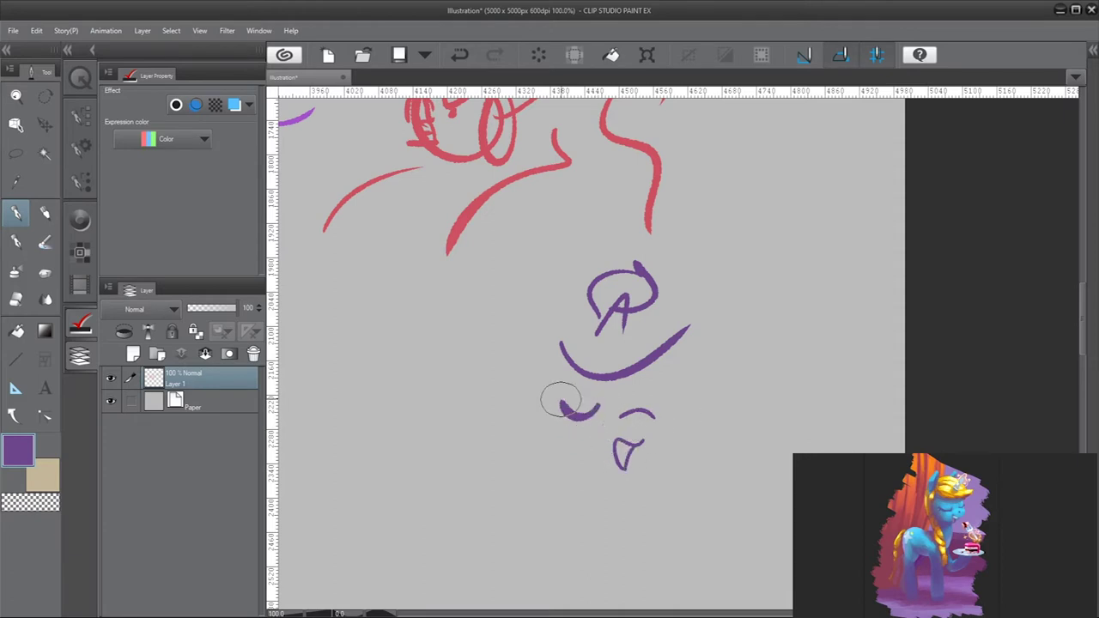
pyautogui.moveTo(637, 408); pyautogui.dragTo(668, 396)
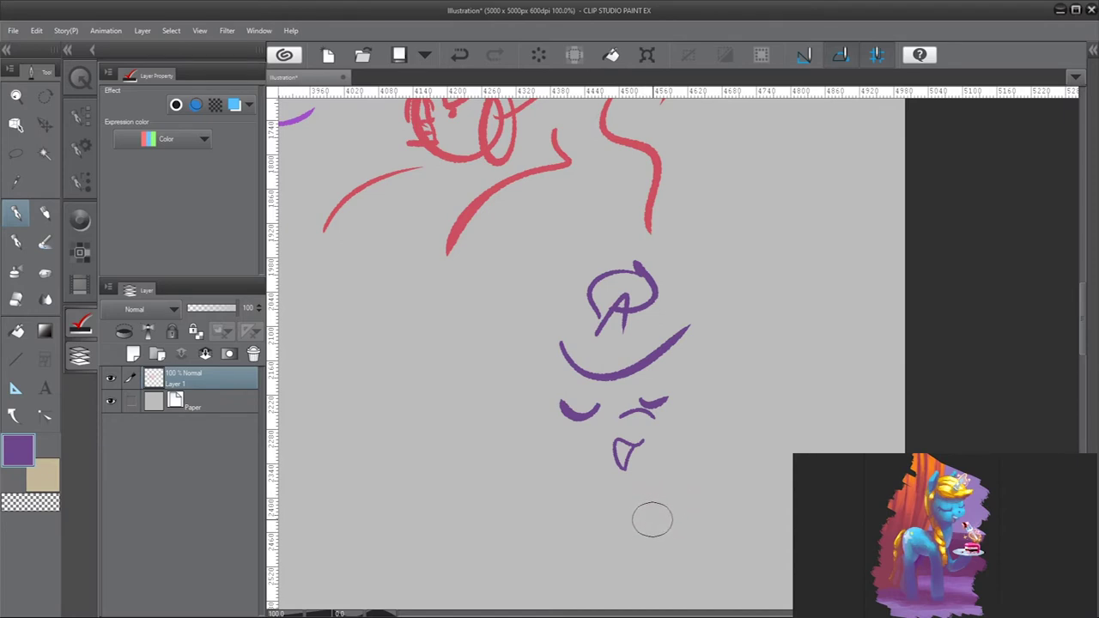
# Add the crowned pony's cheek and neck lines, then its bent foreleg holding a plate with cake and a small floating circle
pyautogui.moveTo(657, 365)
pyautogui.mouseDown()
pyautogui.moveTo(649, 476)
pyautogui.moveTo(617, 498)
pyautogui.moveTo(626, 537)
pyautogui.moveTo(608, 564)
pyautogui.mouseUp()
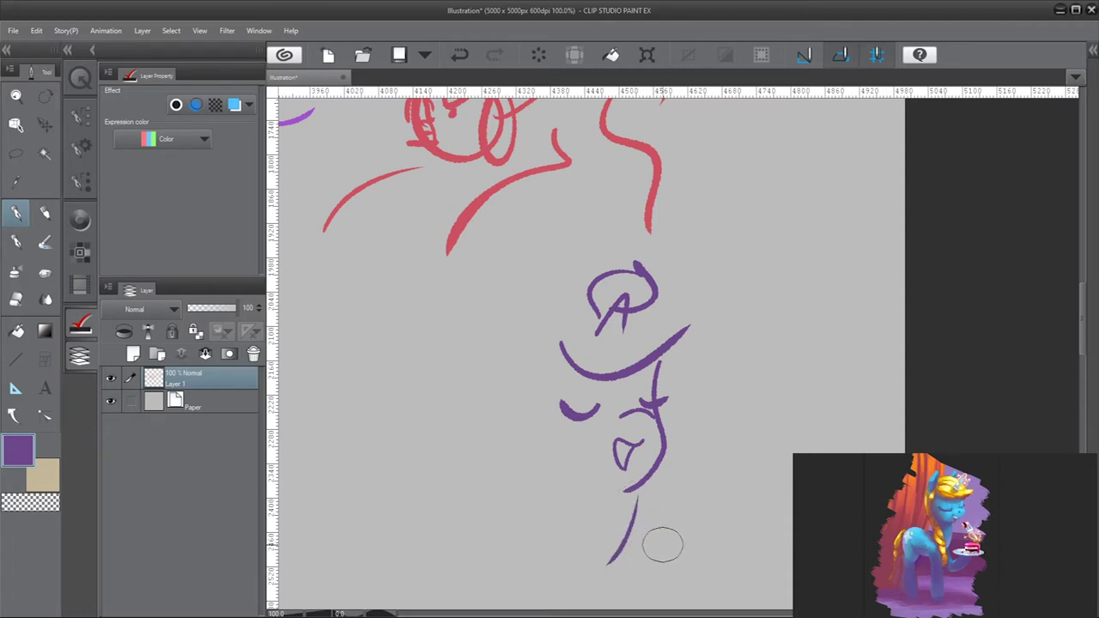
pyautogui.moveTo(636, 526)
pyautogui.mouseDown()
pyautogui.moveTo(656, 581)
pyautogui.moveTo(692, 528)
pyautogui.moveTo(716, 527)
pyautogui.moveTo(730, 509)
pyautogui.mouseUp()
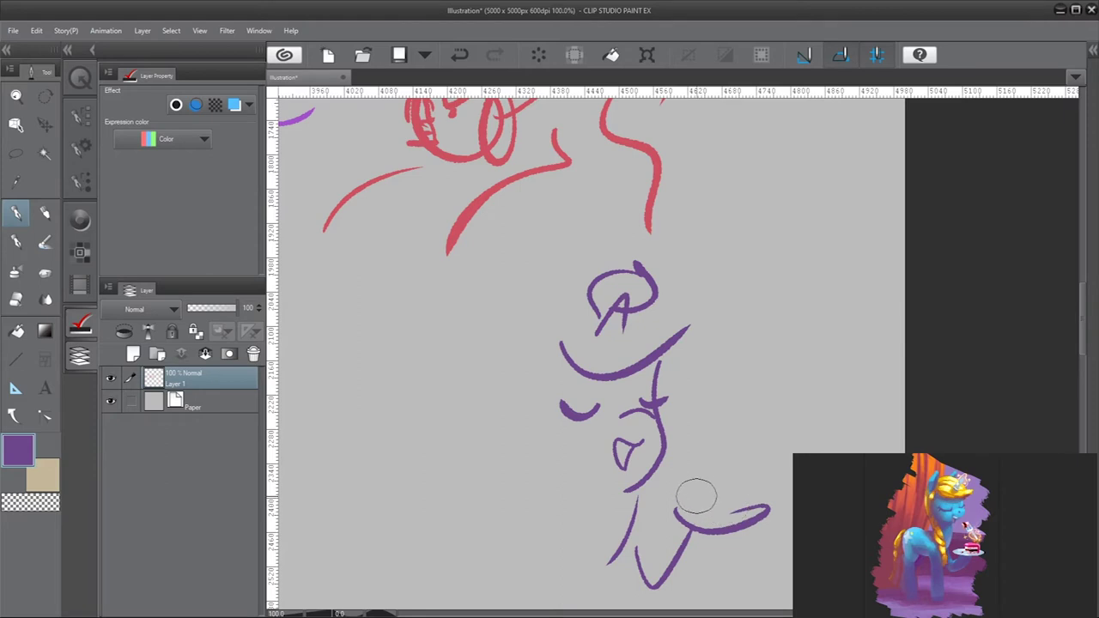
pyautogui.moveTo(712, 496)
pyautogui.mouseDown()
pyautogui.moveTo(739, 482)
pyautogui.moveTo(718, 514)
pyautogui.mouseUp()
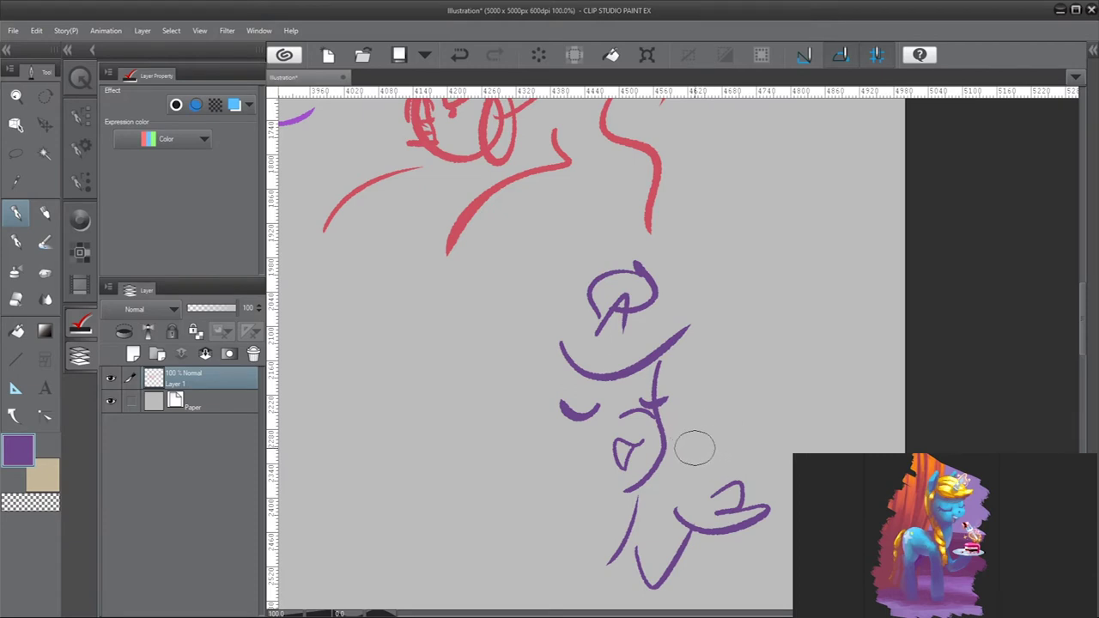
pyautogui.moveTo(707, 449); pyautogui.dragTo(712, 437)
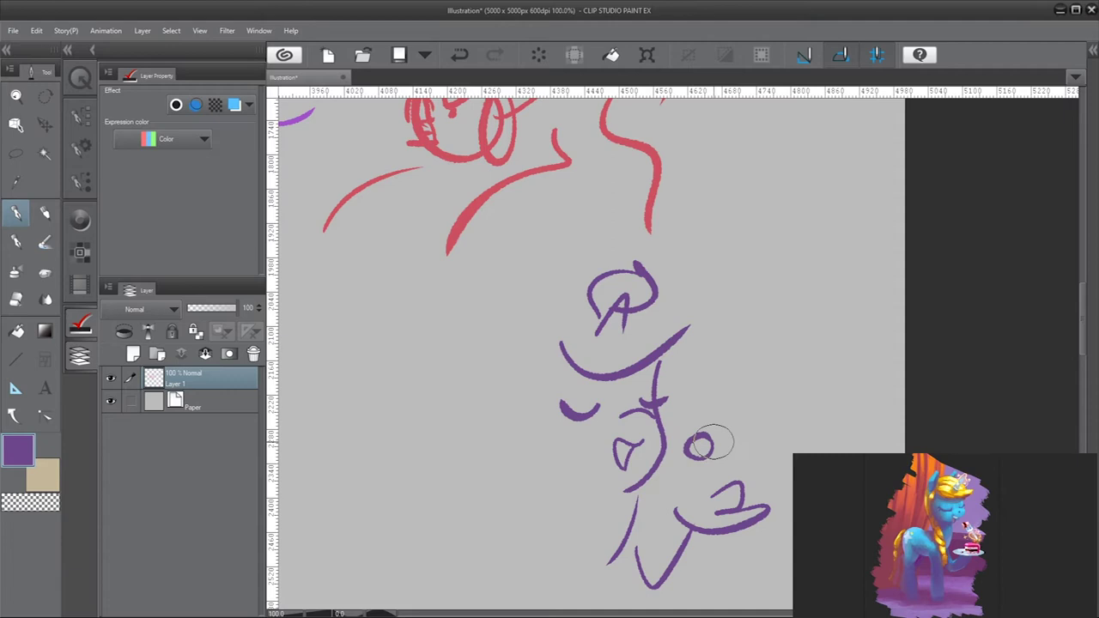
pyautogui.moveTo(710, 436); pyautogui.dragTo(722, 427)
pyautogui.hotkey('ctrl', '-')
pyautogui.scroll(-2, 883, 317)
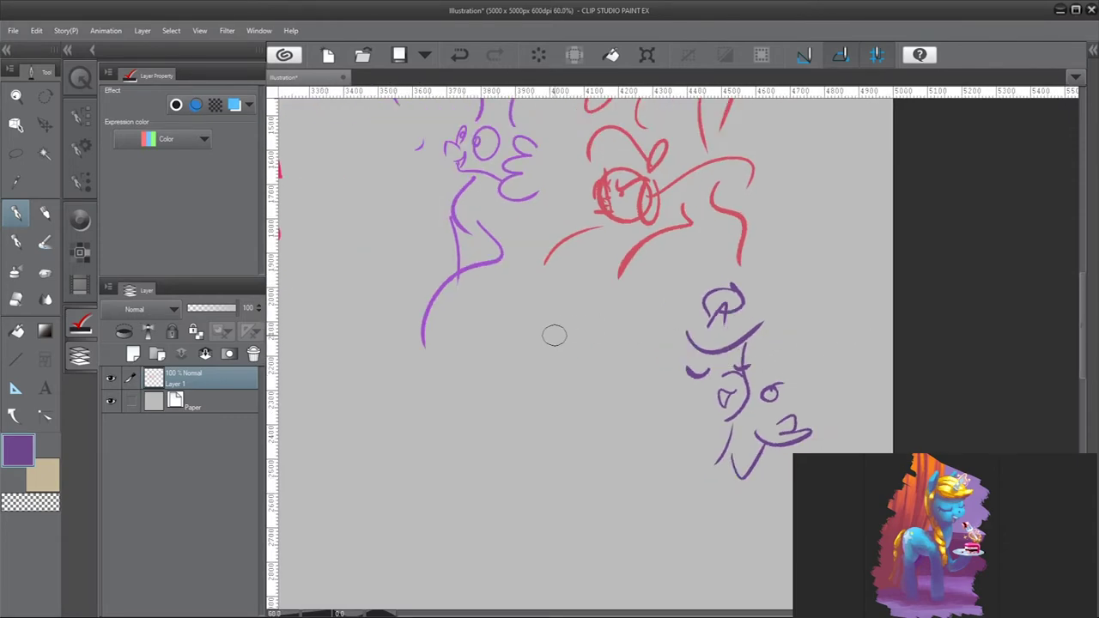
# Start a lying pony study in green below the purple pony by sketching its two bent forelegs
pyautogui.scroll(2, 555, 333)
pyautogui.scroll(4, 538, 339)
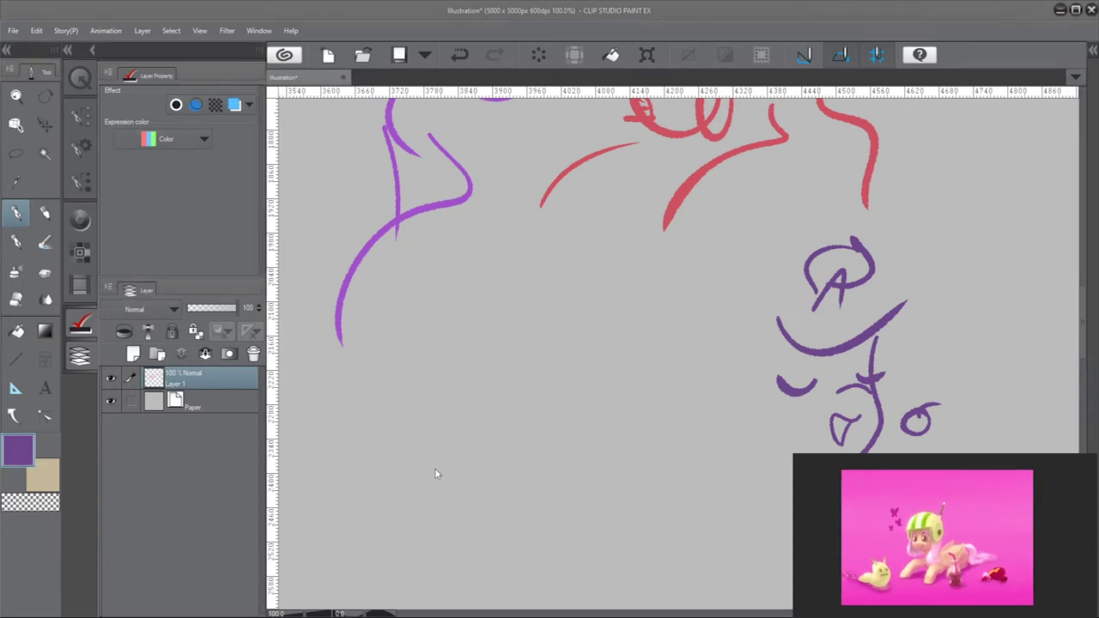
pyautogui.moveTo(589, 340); pyautogui.dragTo(642, 400)
pyautogui.hotkey('ctrl', 'z')
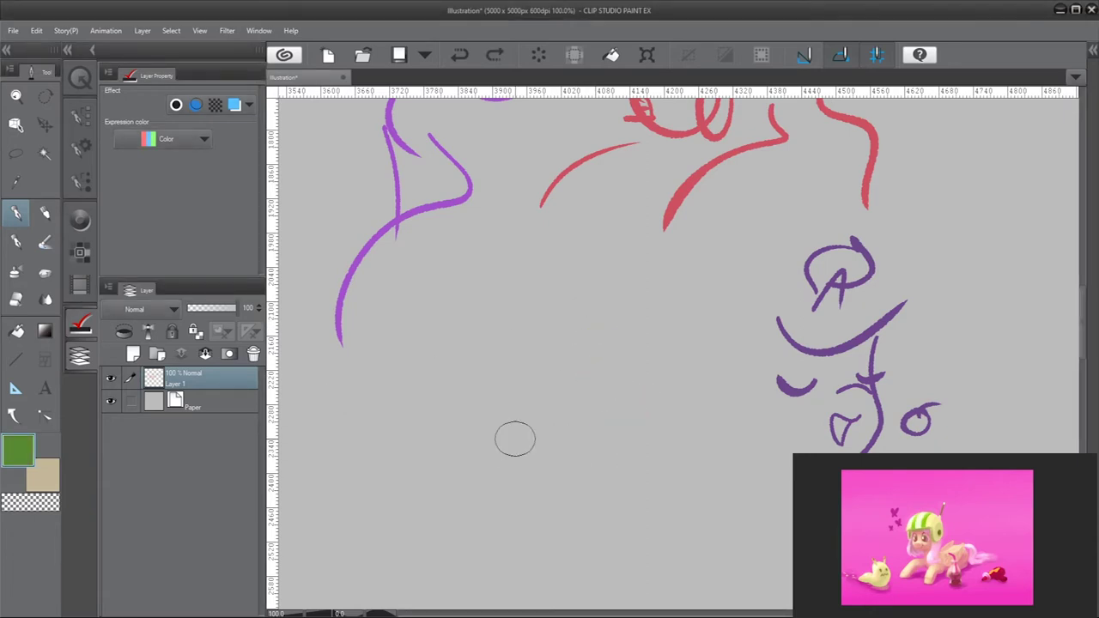
pyautogui.moveTo(583, 463)
pyautogui.mouseDown()
pyautogui.moveTo(552, 455)
pyautogui.moveTo(571, 526)
pyautogui.mouseUp()
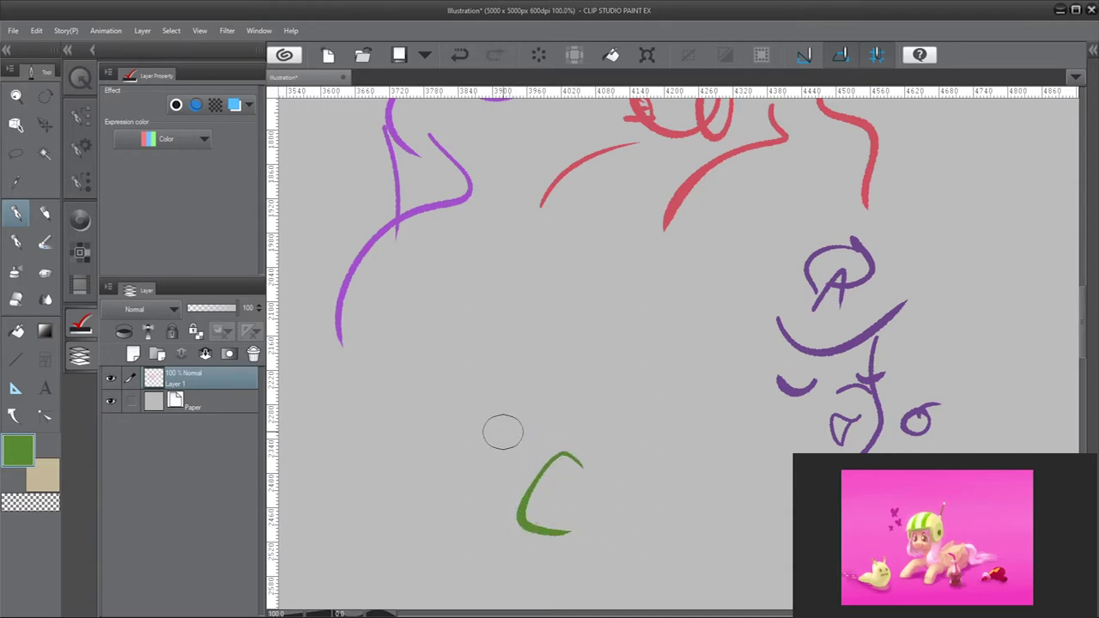
pyautogui.moveTo(502, 434)
pyautogui.mouseDown()
pyautogui.moveTo(438, 433)
pyautogui.moveTo(442, 498)
pyautogui.mouseUp()
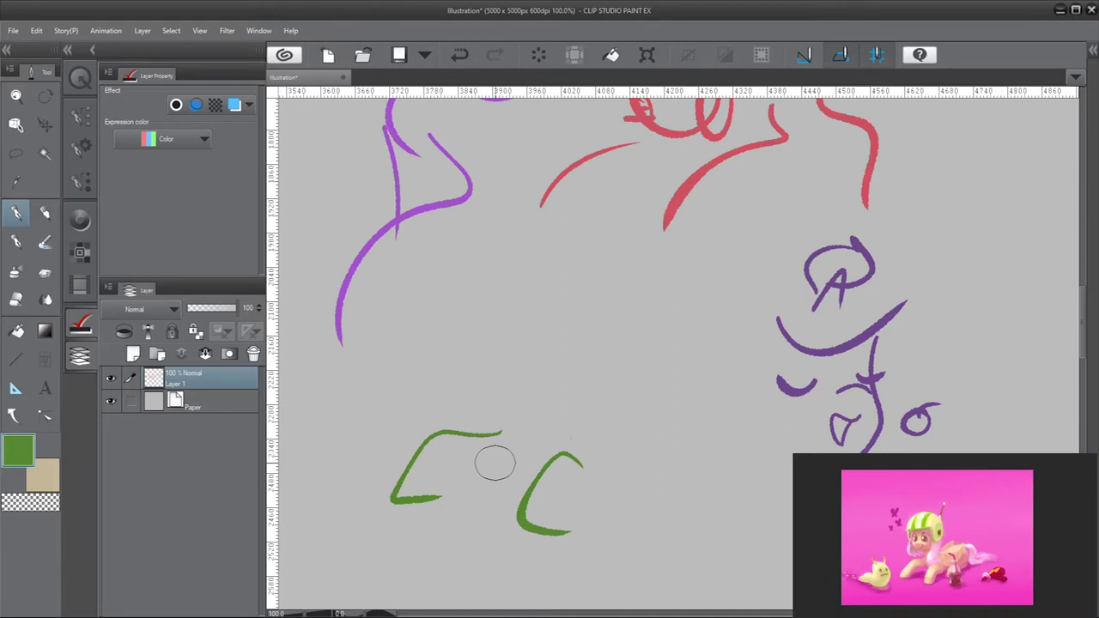
# Draw the green pony's face above the forelegs with a nose line, curved mouth and two eyes with irises
pyautogui.moveTo(512, 375); pyautogui.dragTo(548, 371)
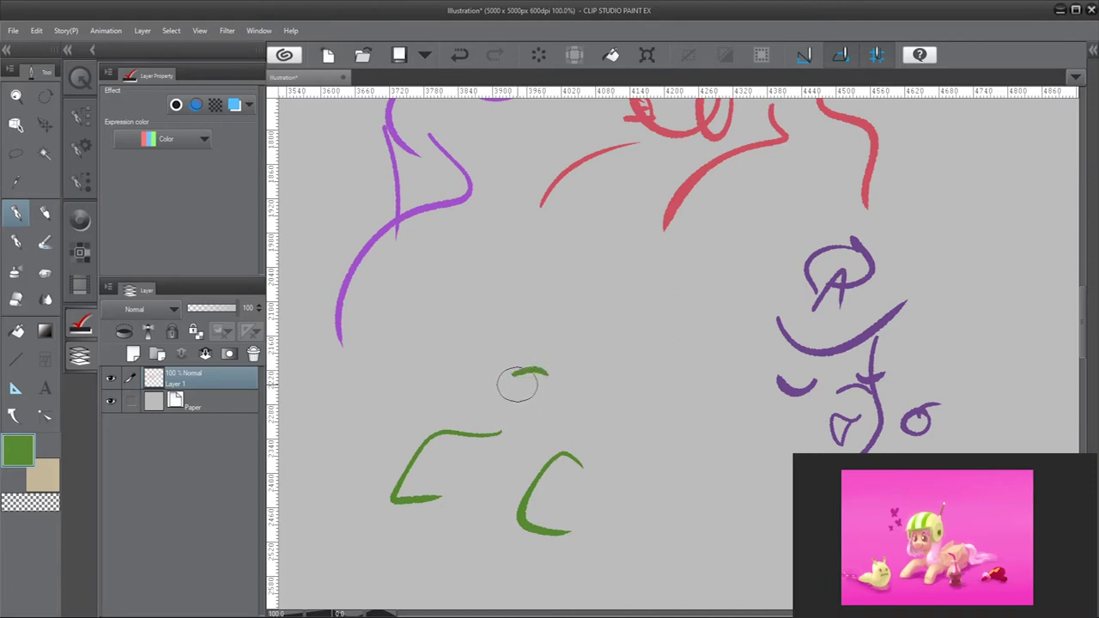
pyautogui.moveTo(516, 383); pyautogui.dragTo(554, 397)
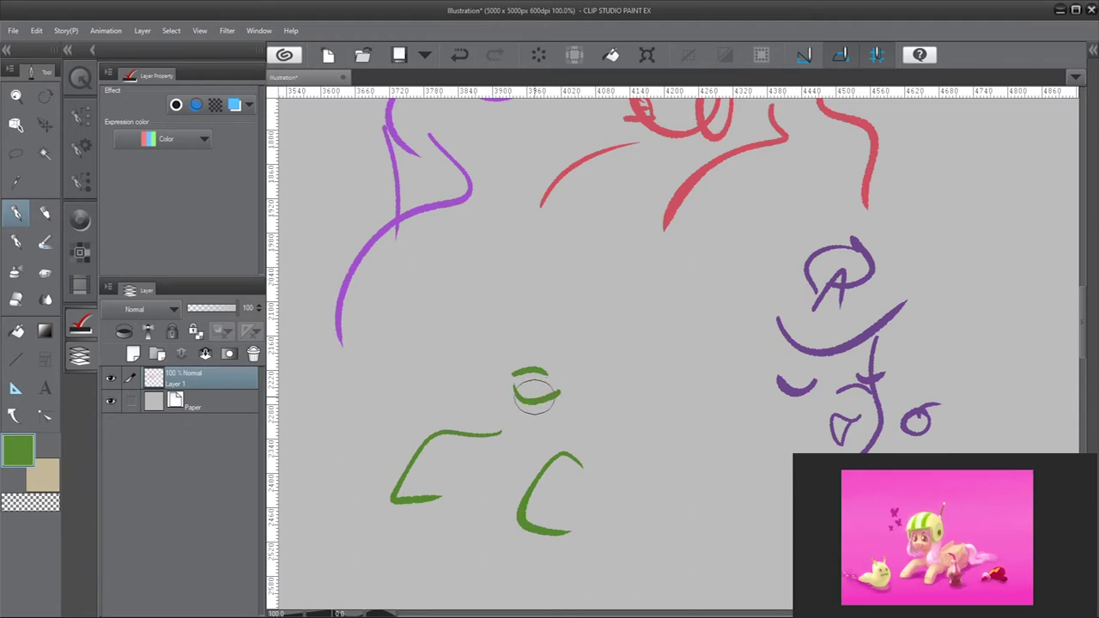
pyautogui.moveTo(548, 342)
pyautogui.mouseDown()
pyautogui.moveTo(575, 345)
pyautogui.moveTo(612, 348)
pyautogui.mouseUp()
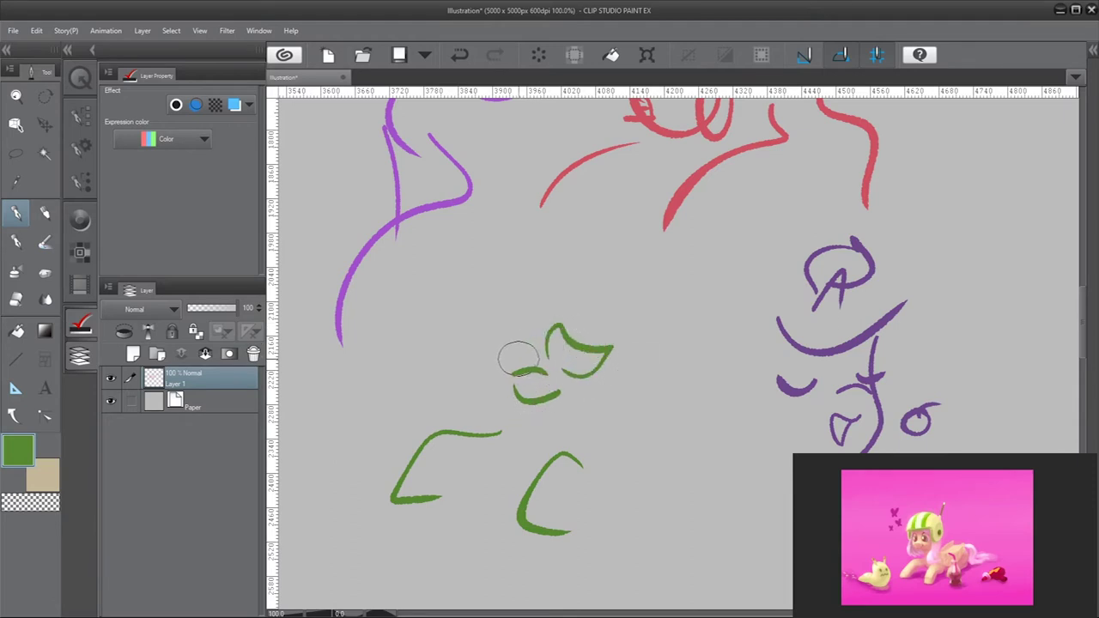
pyautogui.moveTo(516, 359)
pyautogui.mouseDown()
pyautogui.moveTo(507, 331)
pyautogui.moveTo(496, 361)
pyautogui.mouseUp()
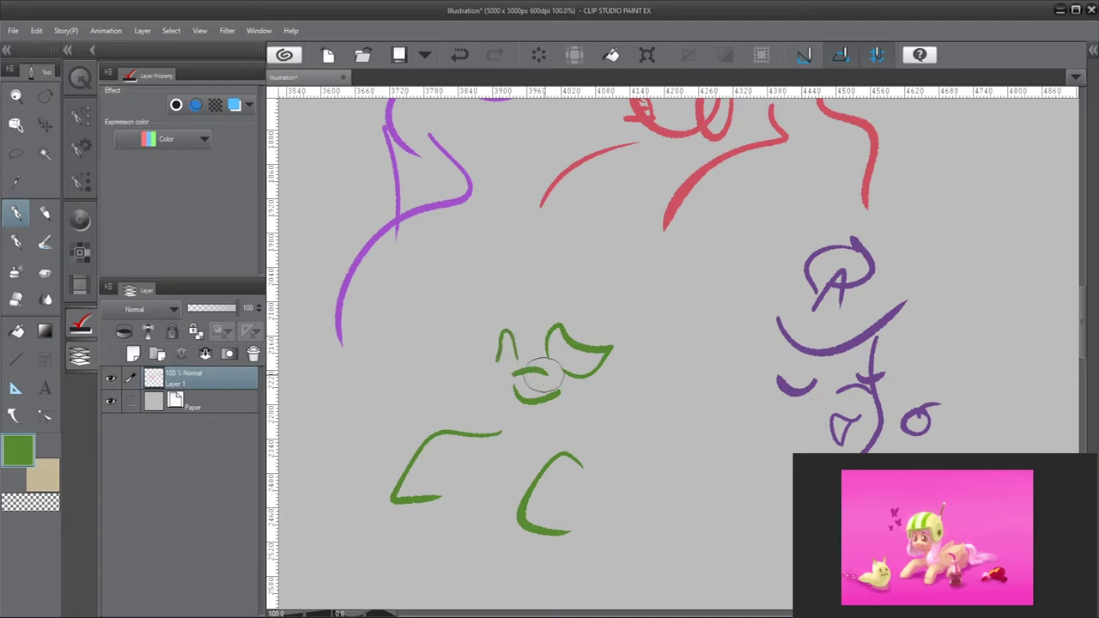
pyautogui.moveTo(556, 351)
pyautogui.mouseDown()
pyautogui.moveTo(579, 353)
pyautogui.moveTo(510, 360)
pyautogui.mouseUp()
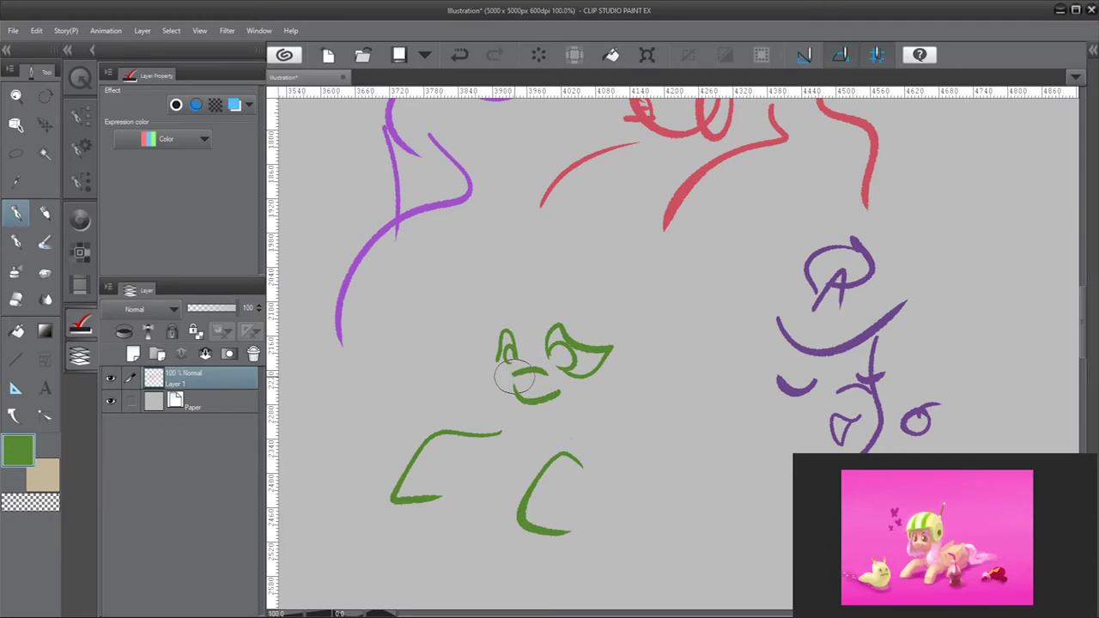
pyautogui.moveTo(565, 359); pyautogui.dragTo(579, 378)
# Frame the green pony's face with a rounded helmet, its angular opening edge, two hanging mane locks and chin and chest lines
pyautogui.moveTo(483, 320)
pyautogui.mouseDown()
pyautogui.moveTo(617, 311)
pyautogui.moveTo(631, 391)
pyautogui.mouseUp()
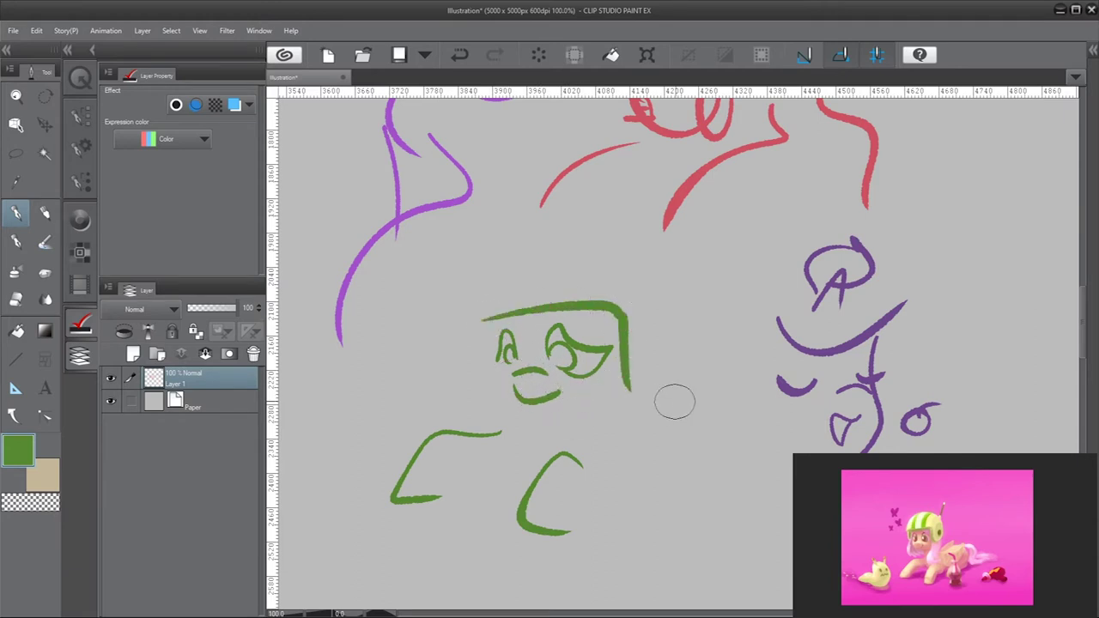
pyautogui.moveTo(478, 335)
pyautogui.mouseDown()
pyautogui.moveTo(659, 259)
pyautogui.moveTo(644, 384)
pyautogui.mouseUp()
pyautogui.moveTo(500, 337)
pyautogui.mouseDown()
pyautogui.moveTo(494, 426)
pyautogui.moveTo(501, 396)
pyautogui.mouseUp()
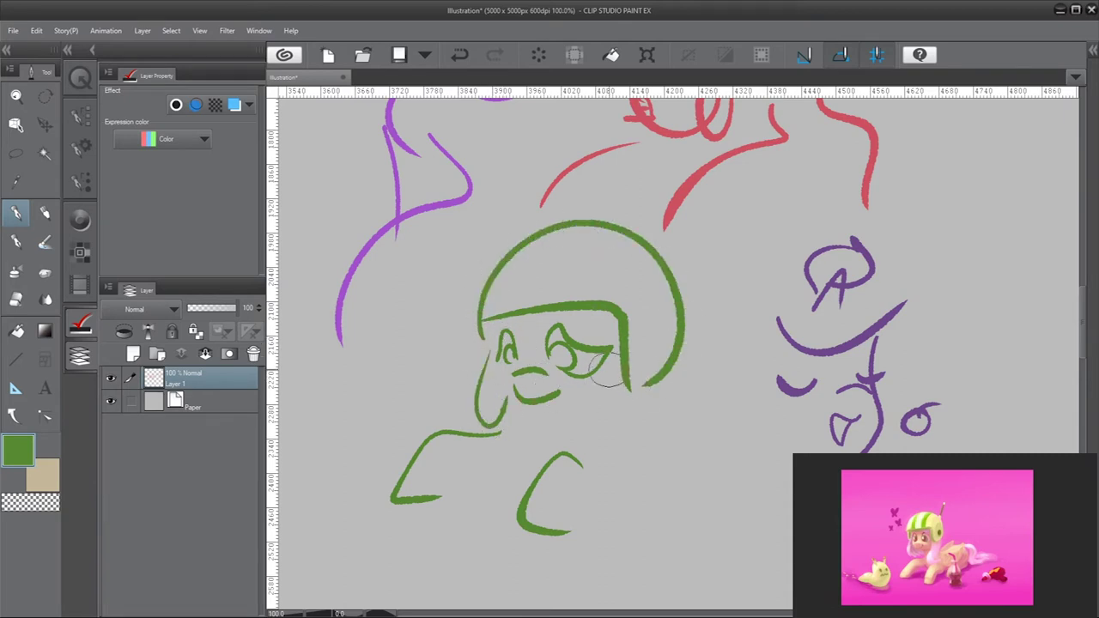
pyautogui.moveTo(608, 316)
pyautogui.mouseDown()
pyautogui.moveTo(585, 437)
pyautogui.moveTo(642, 428)
pyautogui.mouseUp()
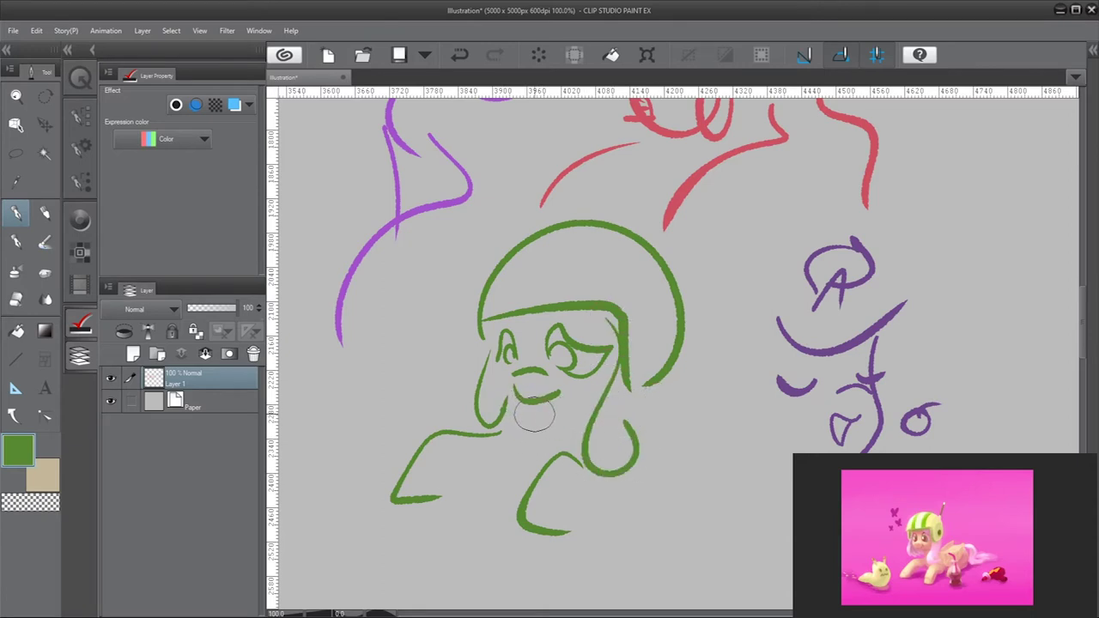
pyautogui.moveTo(515, 390)
pyautogui.mouseDown()
pyautogui.moveTo(577, 403)
pyautogui.moveTo(543, 433)
pyautogui.moveTo(544, 450)
pyautogui.moveTo(494, 432)
pyautogui.mouseUp()
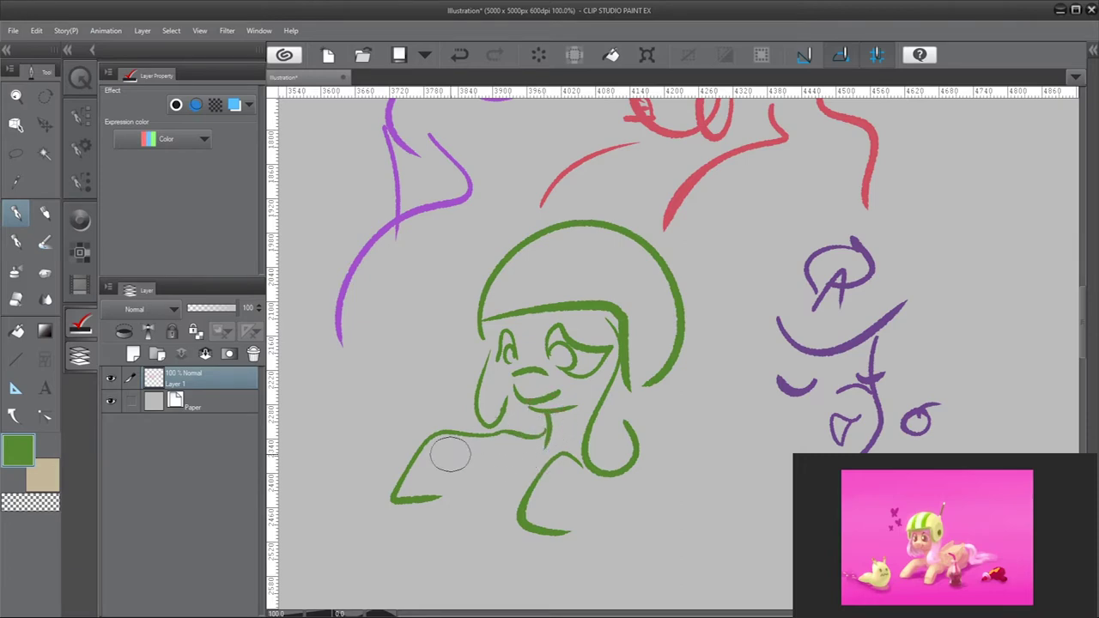
pyautogui.scroll(-5, 450, 456)
pyautogui.scroll(-1, 503, 380)
pyautogui.scroll(2, 550, 368)
pyautogui.scroll(5, 713, 398)
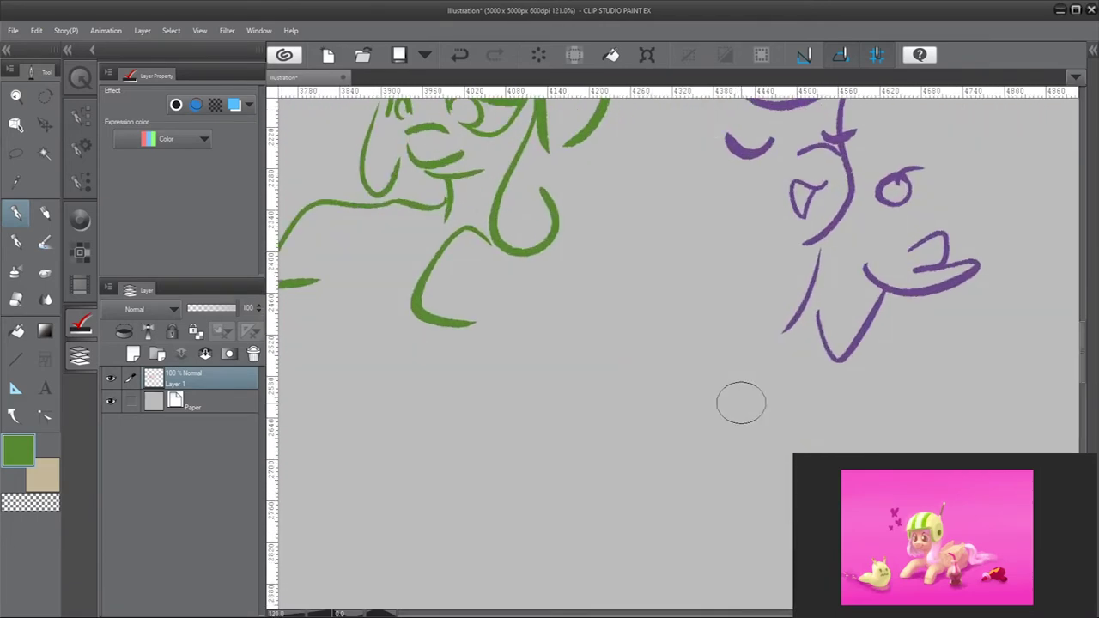
pyautogui.moveTo(555, 340)
pyautogui.mouseDown()
pyautogui.moveTo(587, 336)
pyautogui.moveTo(662, 376)
pyautogui.mouseUp()
pyautogui.hotkey('ctrl', 'z')
pyautogui.moveTo(580, 353)
pyautogui.mouseDown()
pyautogui.moveTo(652, 324)
pyautogui.moveTo(654, 397)
pyautogui.mouseUp()
pyautogui.hotkey('ctrl', 'z')
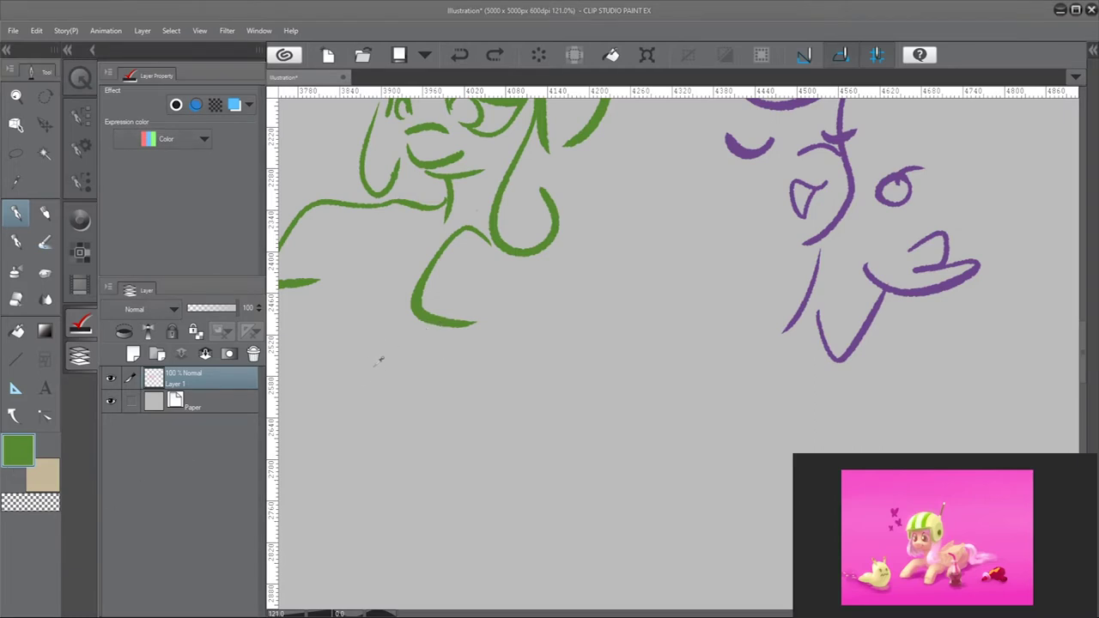
pyautogui.moveTo(589, 325)
pyautogui.mouseDown()
pyautogui.moveTo(632, 383)
pyautogui.moveTo(549, 348)
pyautogui.mouseUp()
pyautogui.hotkey('ctrl', 'z')
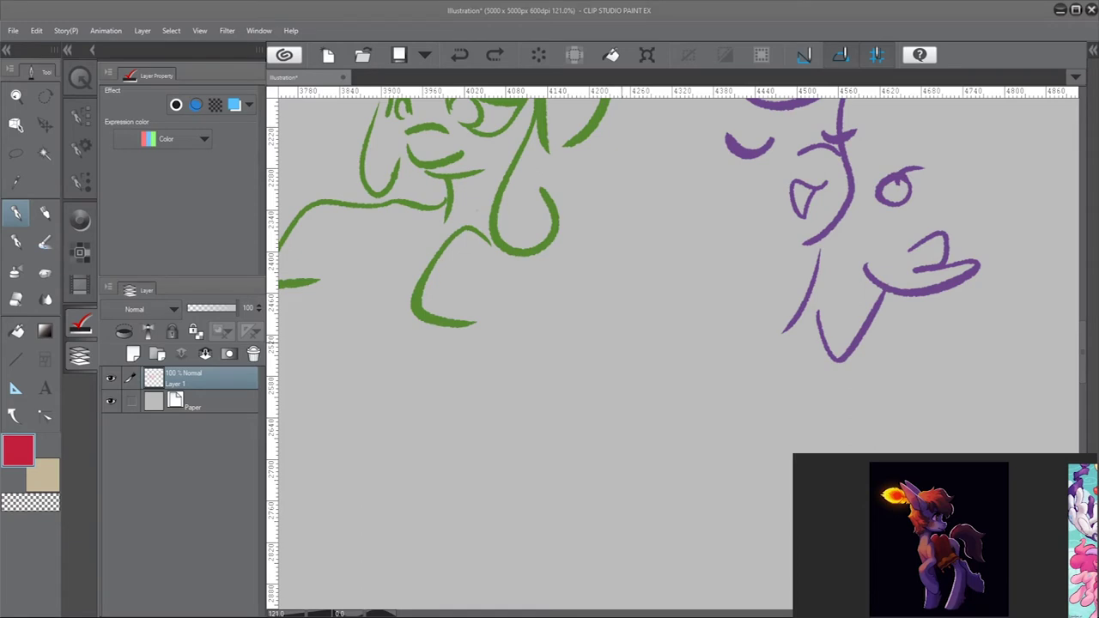
# Start a walking pony study in red below the green pony with a long chest-and-leg curve and a bent raised foreleg
pyautogui.scroll(-1, 640, 251)
pyautogui.scroll(-1, 645, 247)
pyautogui.scroll(1, 586, 273)
pyautogui.scroll(-1, 618, 412)
pyautogui.scroll(-1, 604, 353)
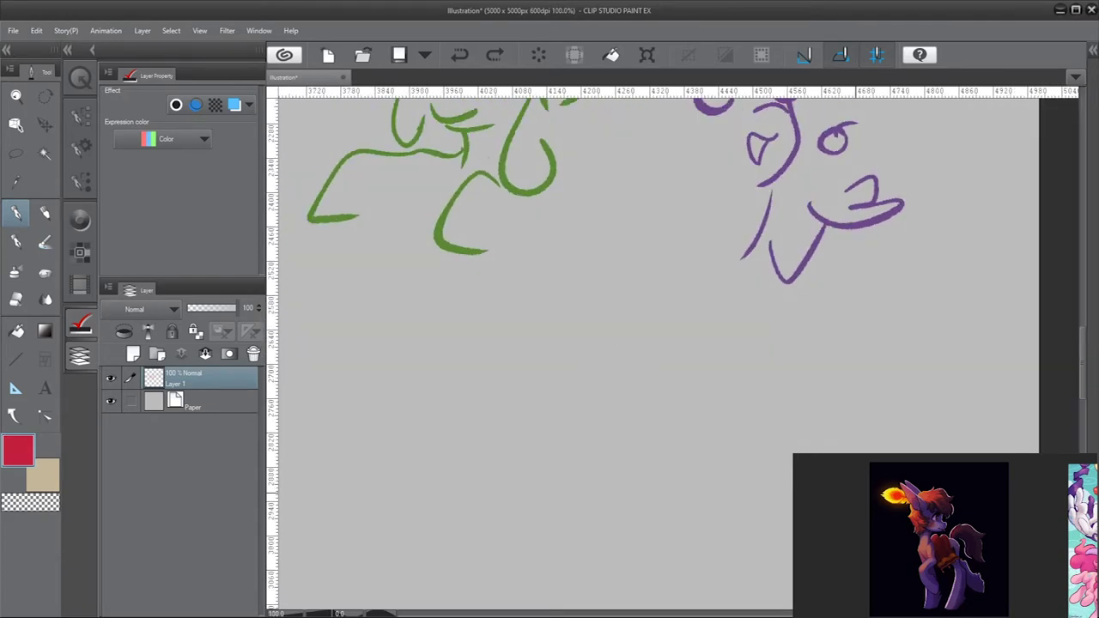
pyautogui.moveTo(571, 264)
pyautogui.mouseDown()
pyautogui.moveTo(559, 397)
pyautogui.moveTo(589, 565)
pyautogui.mouseUp()
pyautogui.moveTo(617, 344); pyautogui.dragTo(629, 506)
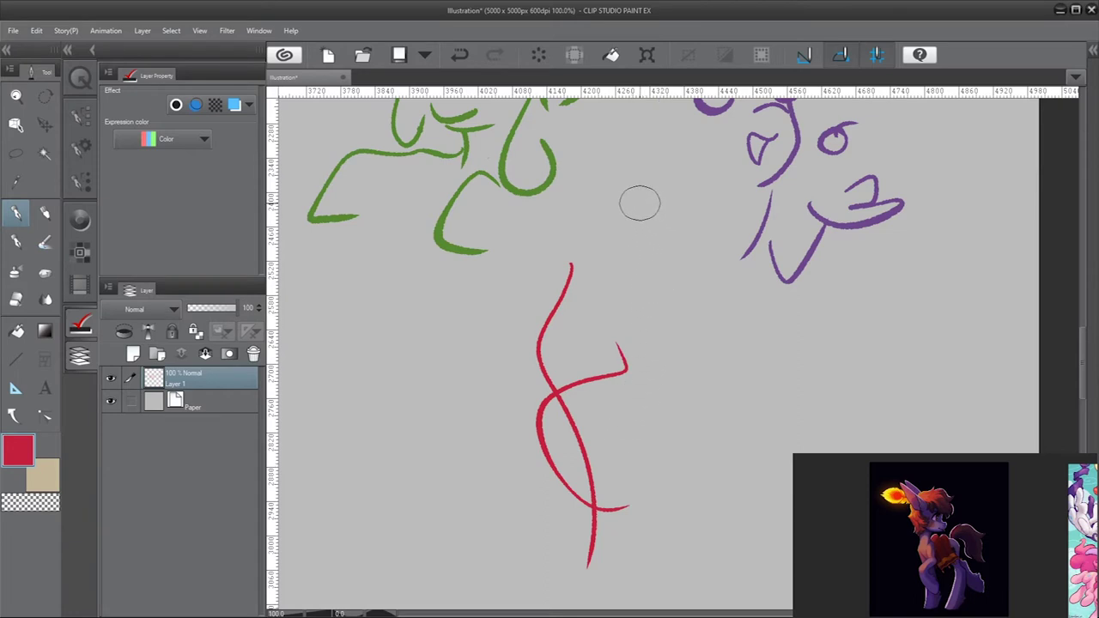
# Draw the red pony's face above the chest curve with a muzzle, mouth, jaw line, and an eye with iris and brow
pyautogui.moveTo(643, 204)
pyautogui.mouseDown()
pyautogui.moveTo(667, 215)
pyautogui.moveTo(658, 251)
pyautogui.moveTo(599, 256)
pyautogui.mouseUp()
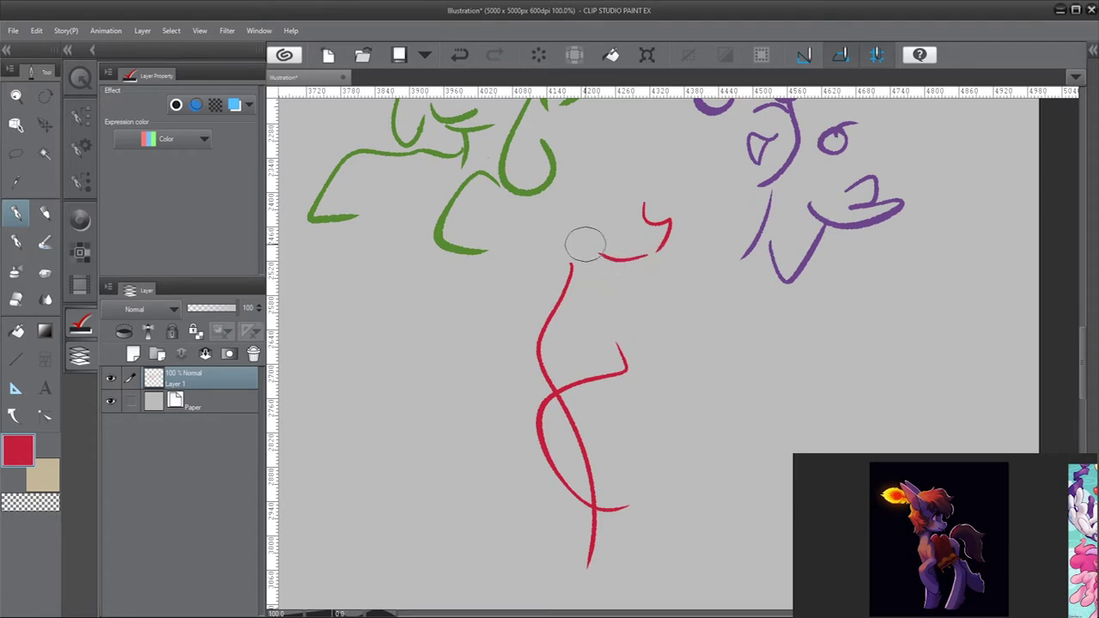
pyautogui.moveTo(637, 251)
pyautogui.mouseDown()
pyautogui.moveTo(663, 241)
pyautogui.moveTo(657, 269)
pyautogui.mouseUp()
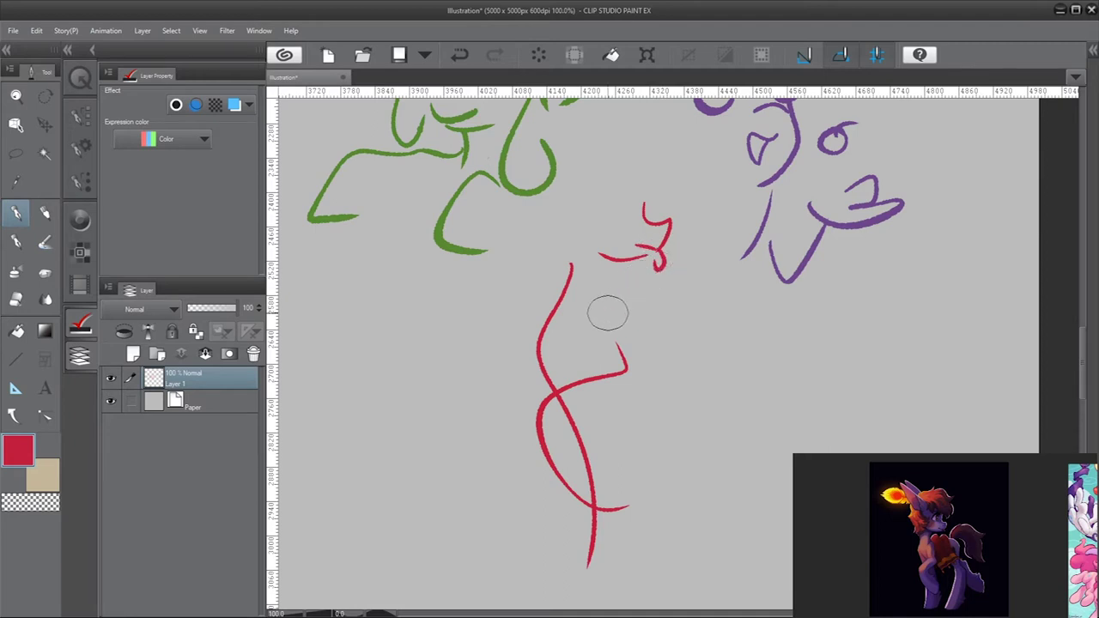
pyautogui.moveTo(607, 211)
pyautogui.mouseDown()
pyautogui.moveTo(617, 187)
pyautogui.moveTo(603, 227)
pyautogui.moveTo(642, 225)
pyautogui.moveTo(650, 196)
pyautogui.moveTo(616, 200)
pyautogui.moveTo(640, 206)
pyautogui.moveTo(628, 197)
pyautogui.mouseUp()
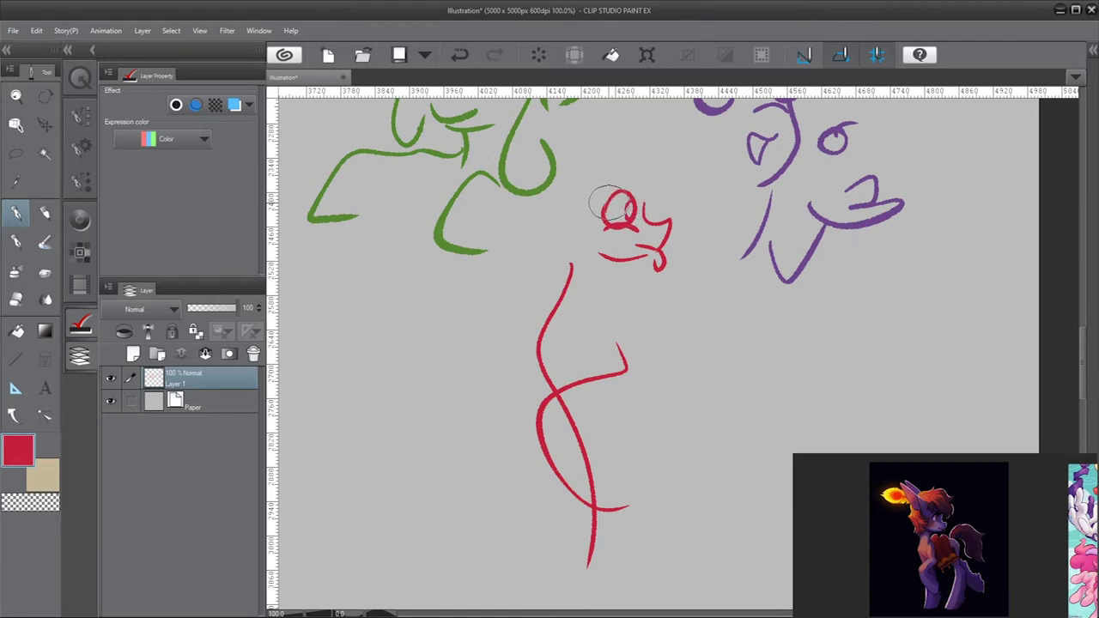
pyautogui.moveTo(619, 206)
pyautogui.mouseDown()
pyautogui.moveTo(649, 197)
pyautogui.moveTo(633, 180)
pyautogui.mouseUp()
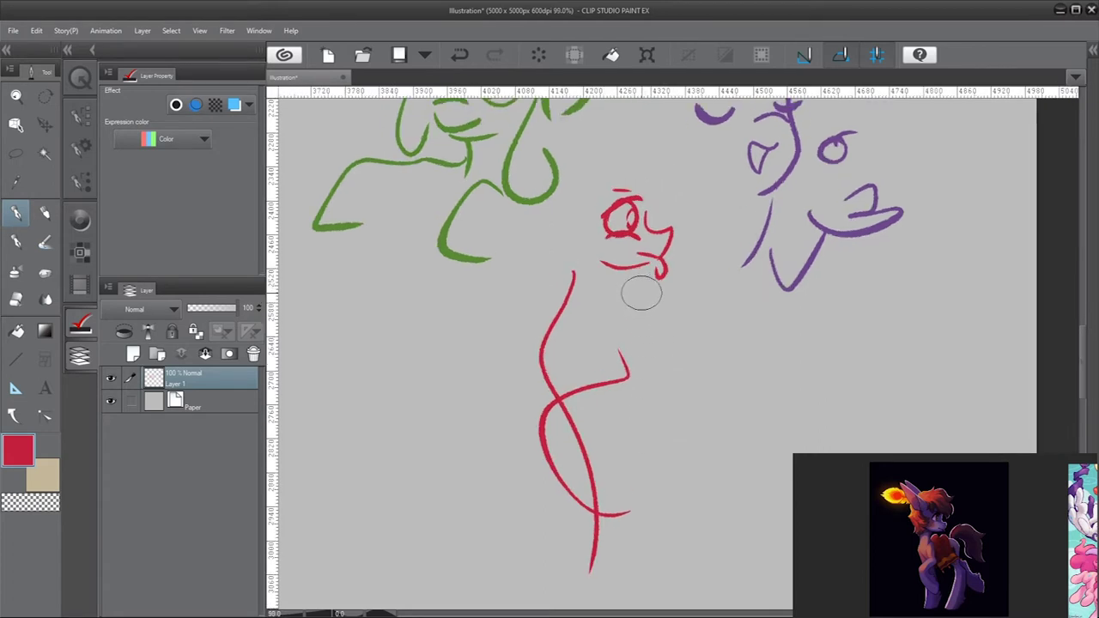
# Add the red pony's neck-and-back line, pointed ear, forelock sweeping over the brow, and the cheek tuft behind the face
pyautogui.moveTo(615, 283)
pyautogui.mouseDown()
pyautogui.moveTo(631, 333)
pyautogui.moveTo(719, 329)
pyautogui.mouseUp()
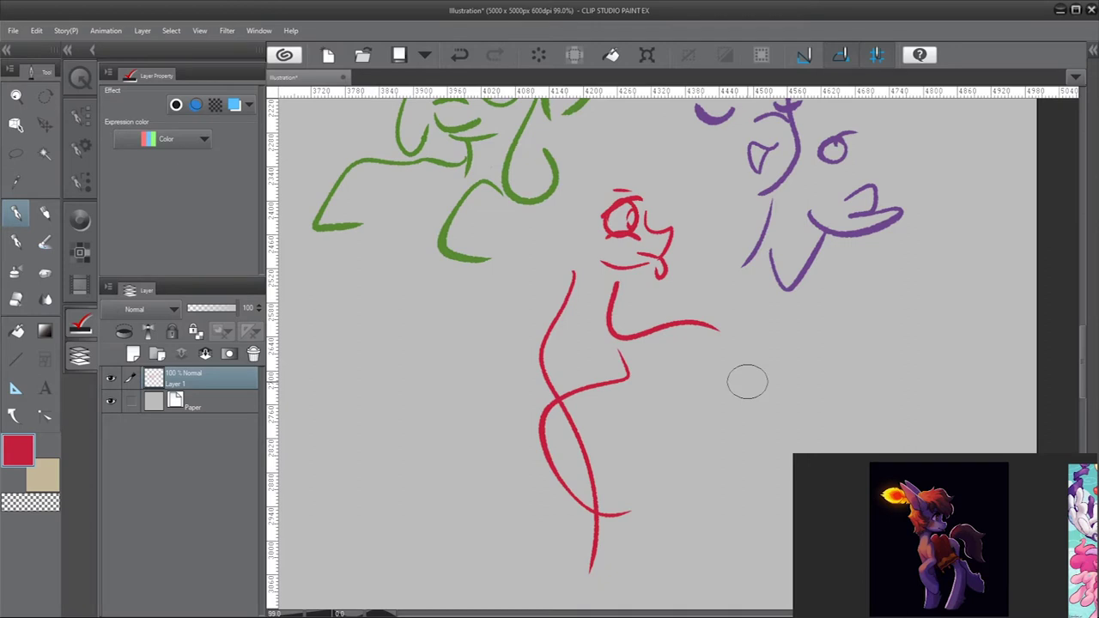
pyautogui.moveTo(584, 195)
pyautogui.mouseDown()
pyautogui.moveTo(531, 133)
pyautogui.moveTo(567, 203)
pyautogui.mouseUp()
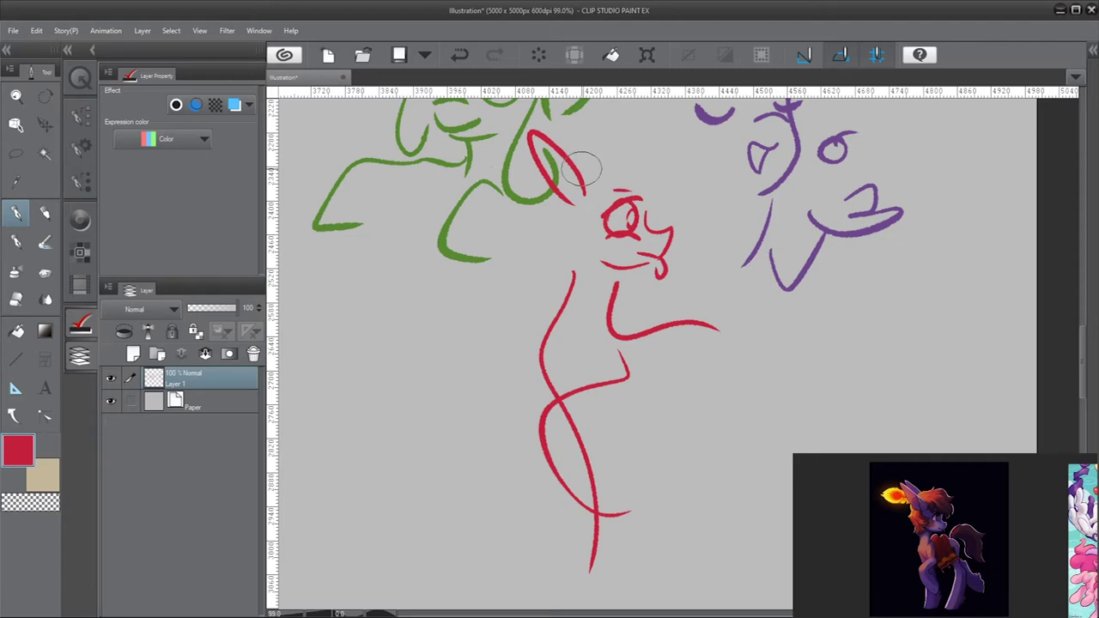
pyautogui.moveTo(569, 200)
pyautogui.mouseDown()
pyautogui.moveTo(611, 174)
pyautogui.moveTo(694, 201)
pyautogui.mouseUp()
pyautogui.moveTo(599, 167)
pyautogui.mouseDown()
pyautogui.moveTo(576, 190)
pyautogui.moveTo(577, 216)
pyautogui.moveTo(563, 203)
pyautogui.moveTo(587, 237)
pyautogui.mouseUp()
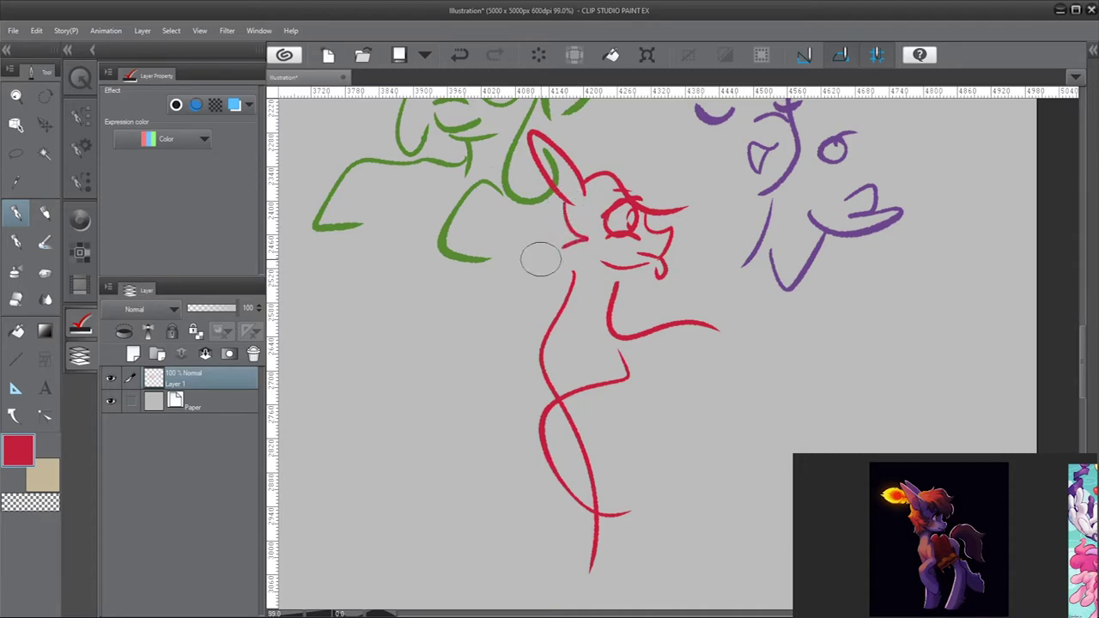
# Start a unicorn face study in red in the empty area beside the walking pony with a muzzle profile, nostril dot and open mouth
pyautogui.scroll(-3, 541, 260)
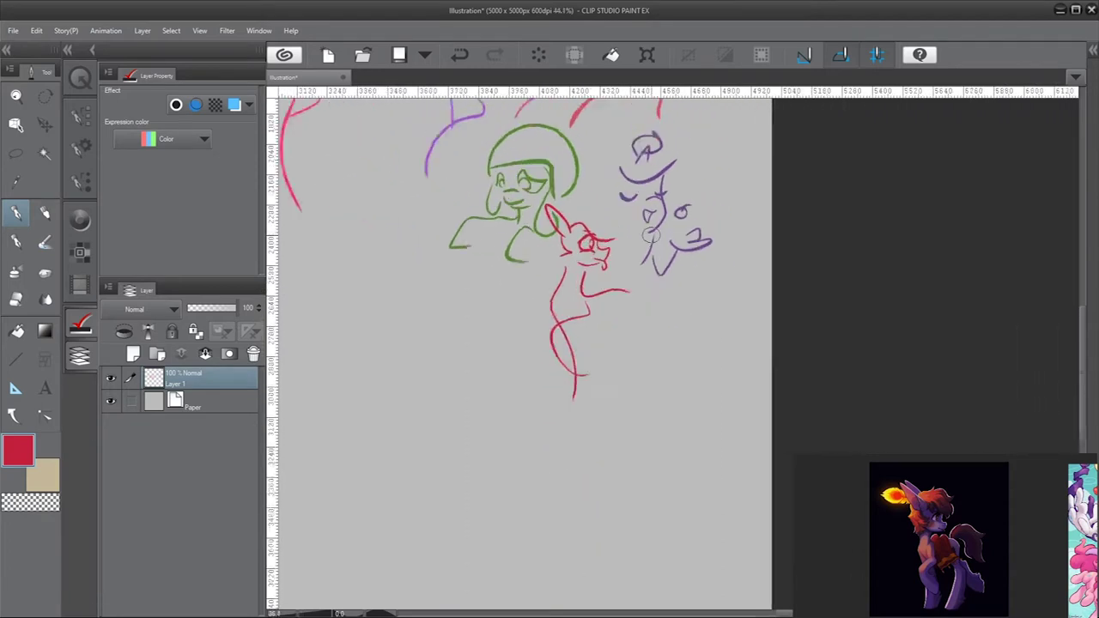
pyautogui.scroll(1, 649, 242)
pyautogui.scroll(-1, 649, 240)
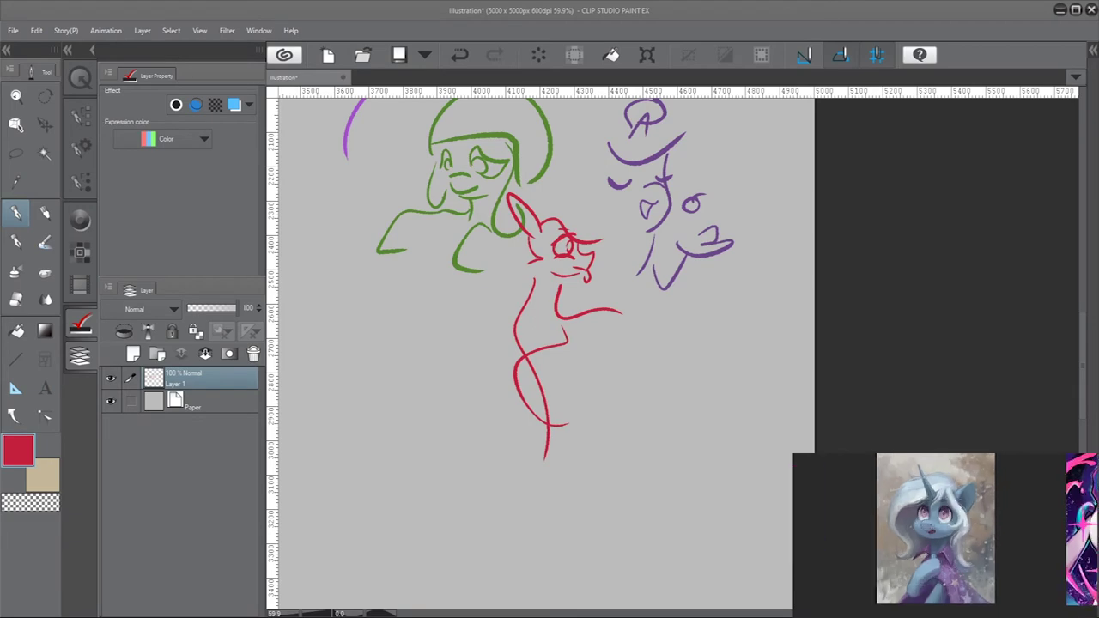
pyautogui.scroll(-5, 662, 358)
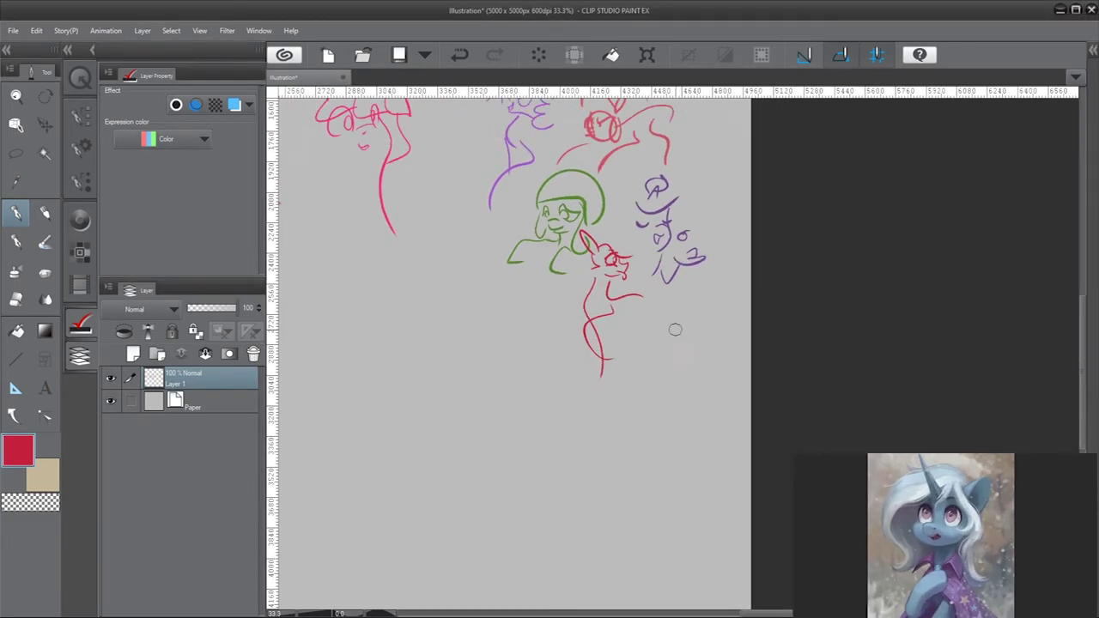
pyautogui.scroll(6, 522, 387)
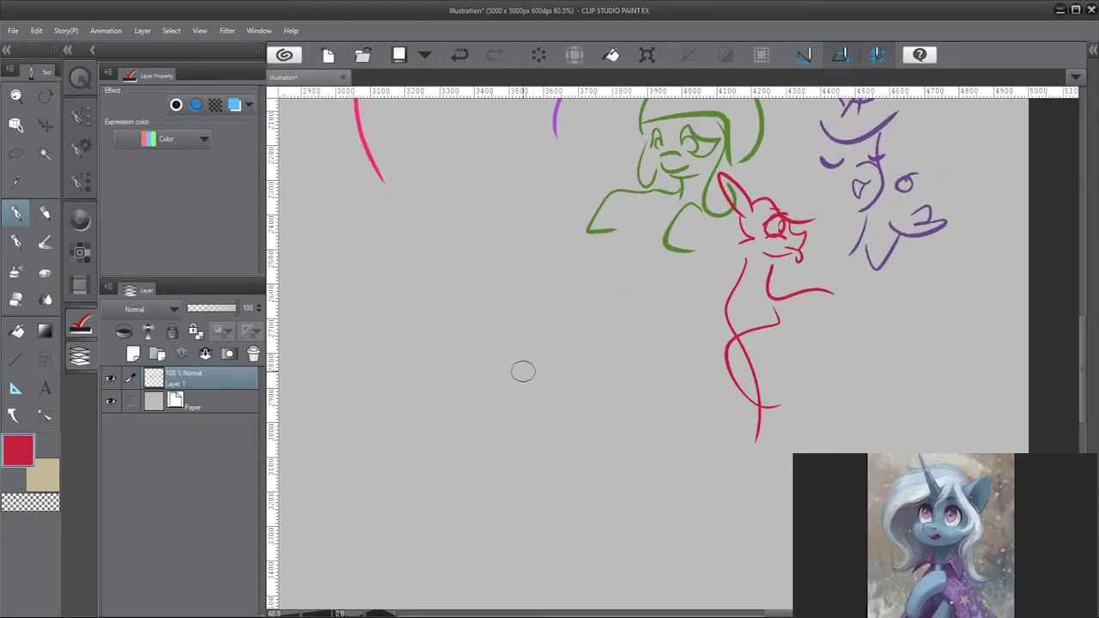
pyautogui.scroll(3, 481, 367)
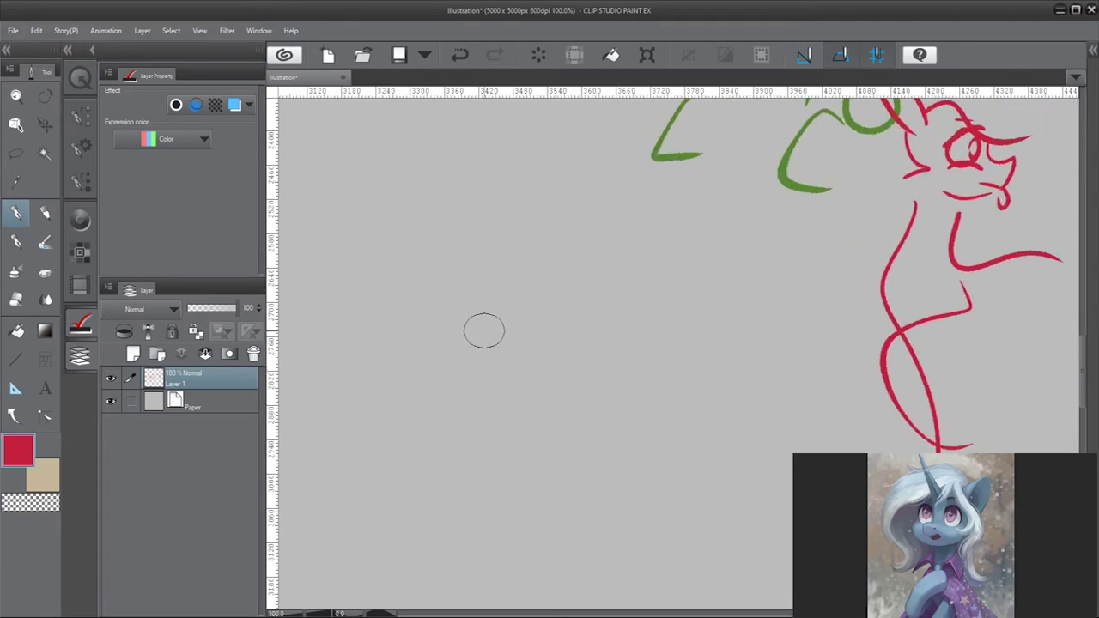
pyautogui.moveTo(653, 314)
pyautogui.mouseDown()
pyautogui.moveTo(518, 407)
pyautogui.moveTo(601, 360)
pyautogui.mouseUp()
pyautogui.moveTo(767, 297); pyautogui.dragTo(772, 314)
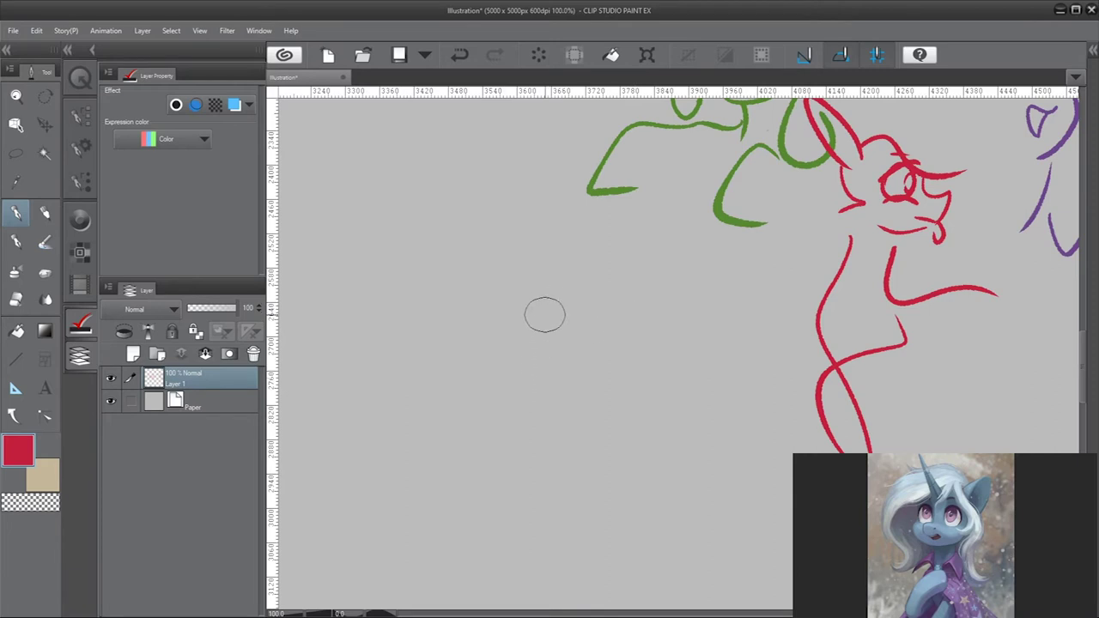
pyautogui.moveTo(502, 380)
pyautogui.mouseDown()
pyautogui.moveTo(498, 345)
pyautogui.moveTo(543, 281)
pyautogui.mouseUp()
pyautogui.moveTo(541, 351); pyautogui.dragTo(539, 358)
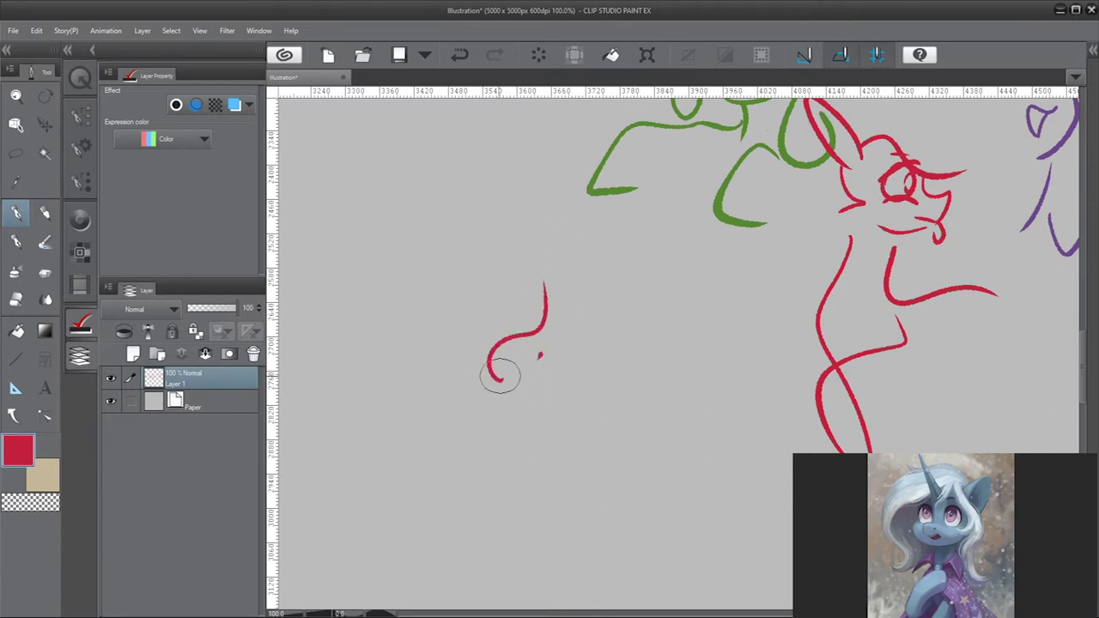
pyautogui.moveTo(521, 395)
pyautogui.mouseDown()
pyautogui.moveTo(551, 387)
pyautogui.moveTo(567, 410)
pyautogui.moveTo(550, 396)
pyautogui.mouseUp()
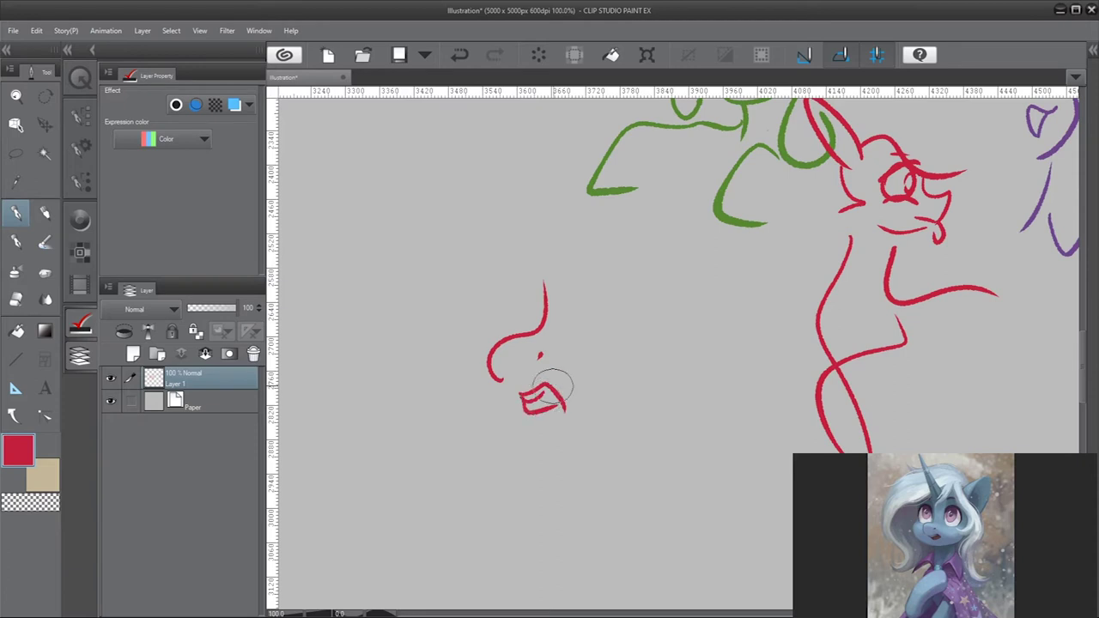
# Draw the unicorn's two large oval eyes above the muzzle, with upward-looking irises and small pupils
pyautogui.moveTo(577, 319); pyautogui.dragTo(582, 342)
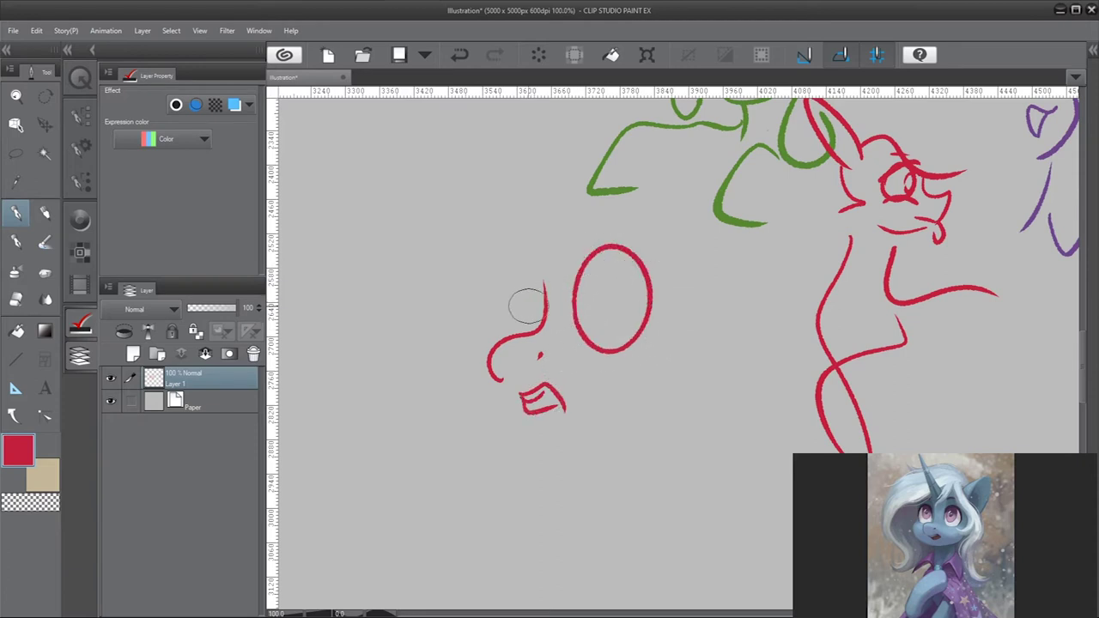
pyautogui.moveTo(537, 311)
pyautogui.mouseDown()
pyautogui.moveTo(520, 260)
pyautogui.moveTo(541, 329)
pyautogui.mouseUp()
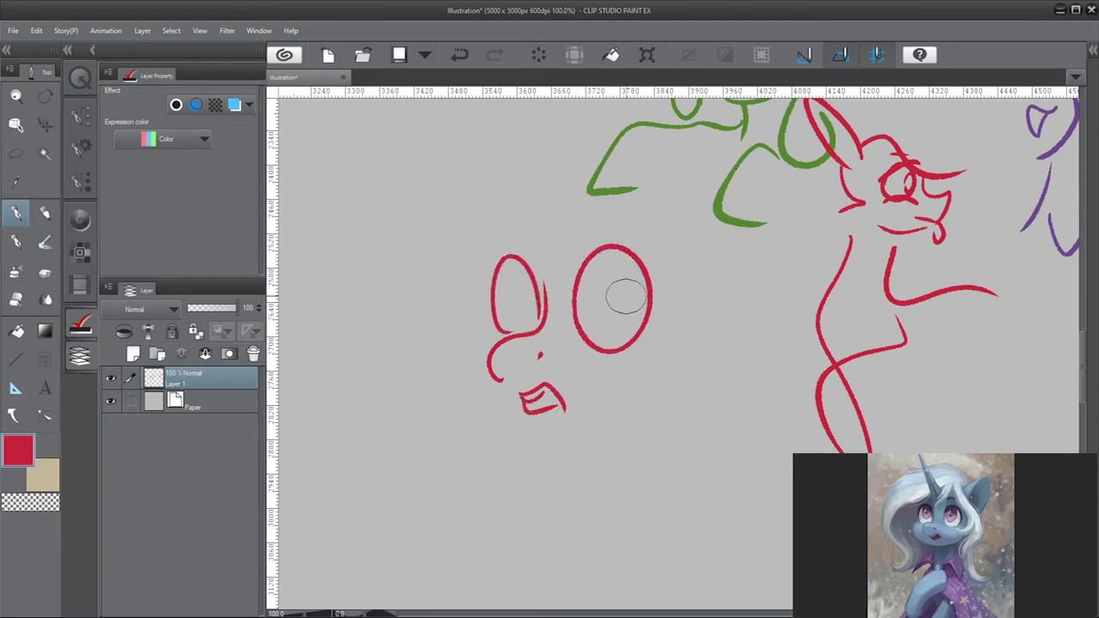
pyautogui.moveTo(609, 275); pyautogui.dragTo(612, 251)
pyautogui.moveTo(531, 284)
pyautogui.mouseDown()
pyautogui.moveTo(530, 315)
pyautogui.moveTo(518, 336)
pyautogui.moveTo(517, 285)
pyautogui.mouseUp()
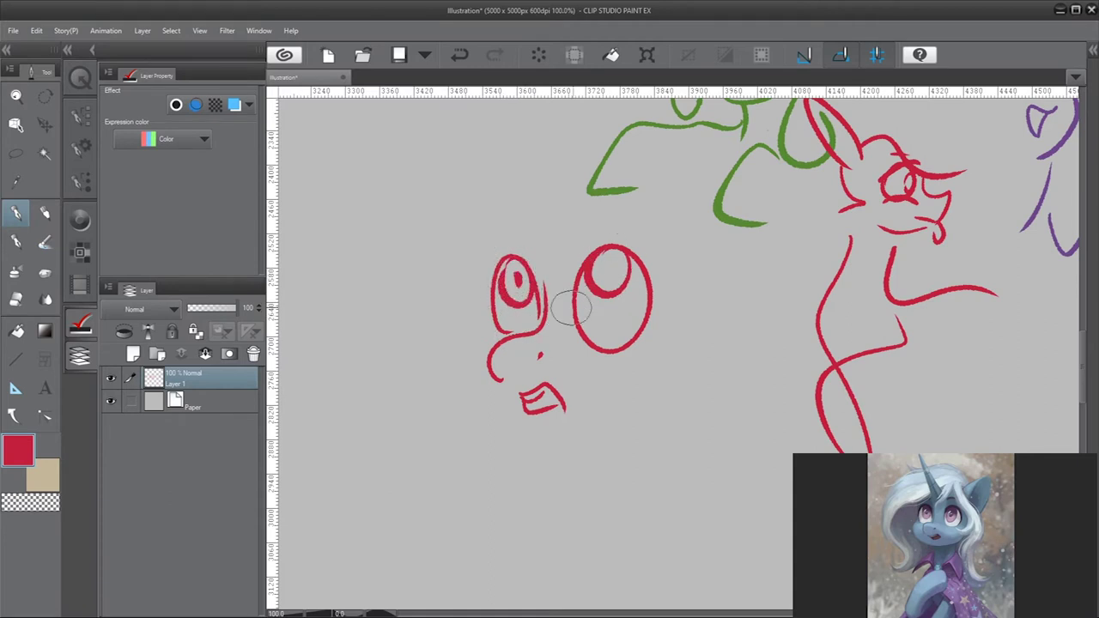
pyautogui.moveTo(611, 267); pyautogui.dragTo(606, 279)
# Frame the unicorn's face with two long curved mane locks and a pointed forelock between the eyes
pyautogui.moveTo(581, 143); pyautogui.dragTo(432, 373)
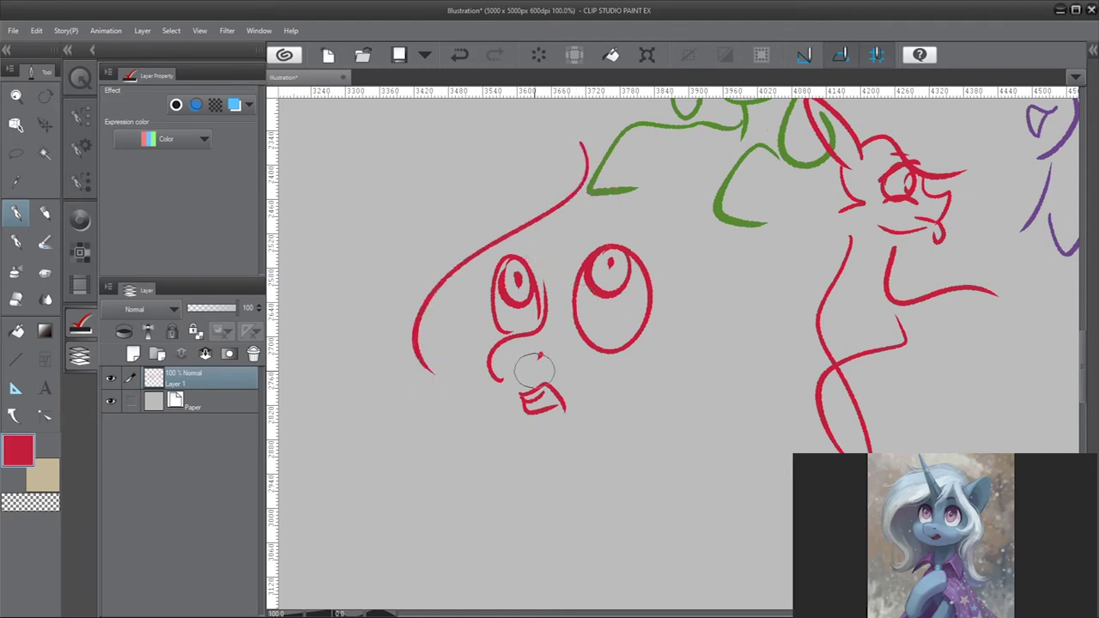
pyautogui.moveTo(637, 147)
pyautogui.mouseDown()
pyautogui.moveTo(710, 314)
pyautogui.moveTo(663, 412)
pyautogui.mouseUp()
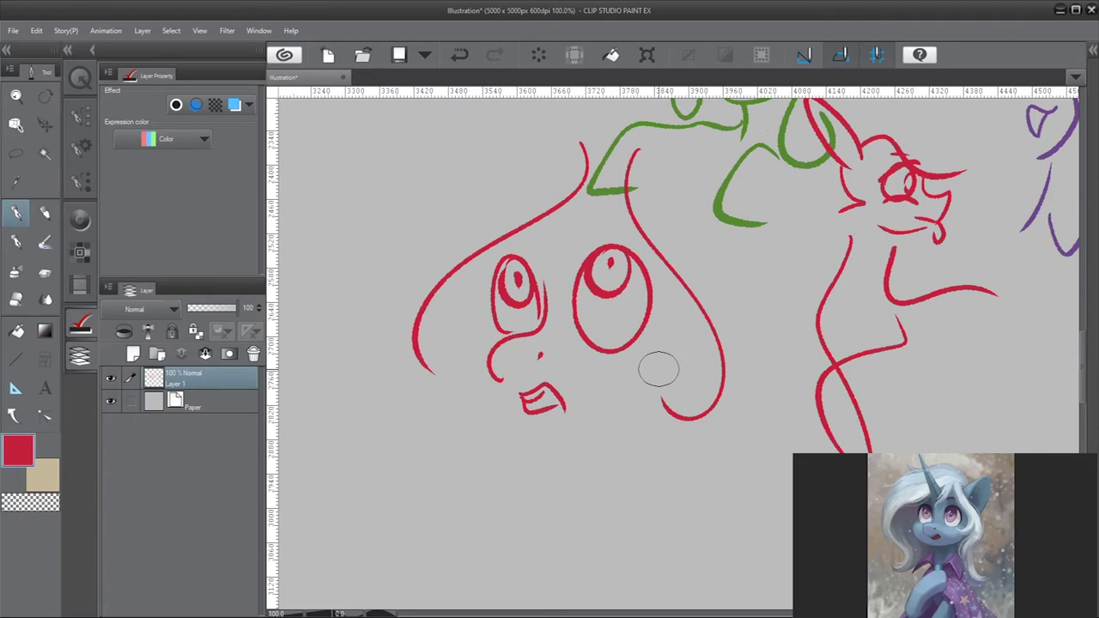
pyautogui.moveTo(604, 144)
pyautogui.mouseDown()
pyautogui.moveTo(552, 249)
pyautogui.moveTo(636, 146)
pyautogui.mouseUp()
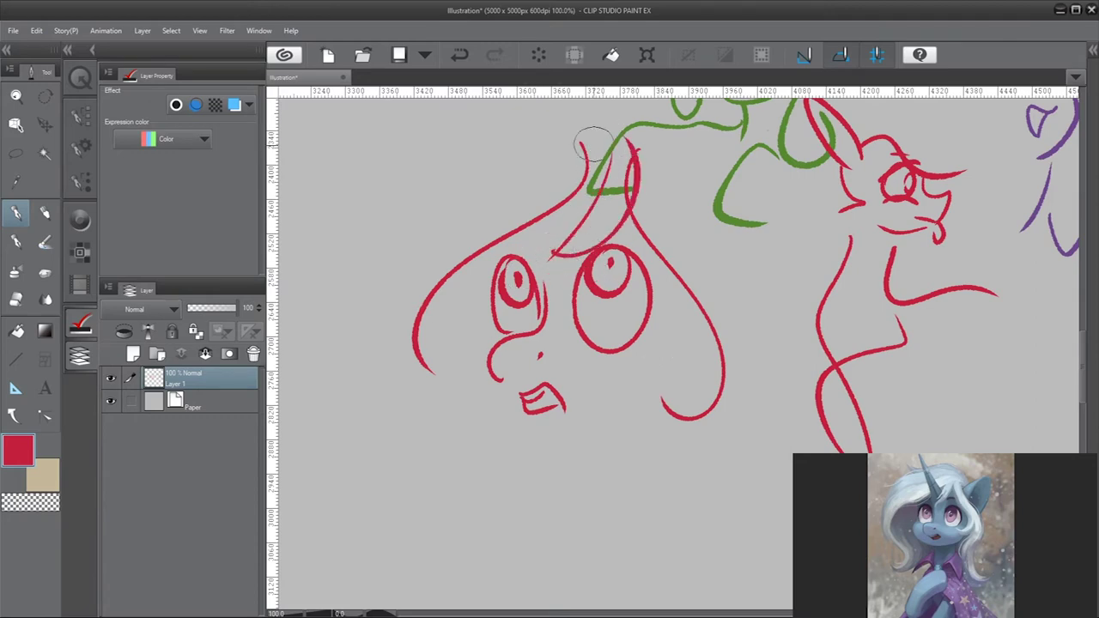
# Sketch the unicorn's pose below the face study with a head contour, neck line, shoulder and back lines, and an arched foreleg
pyautogui.scroll(-5, 603, 205)
pyautogui.scroll(4, 719, 370)
pyautogui.scroll(4, 706, 469)
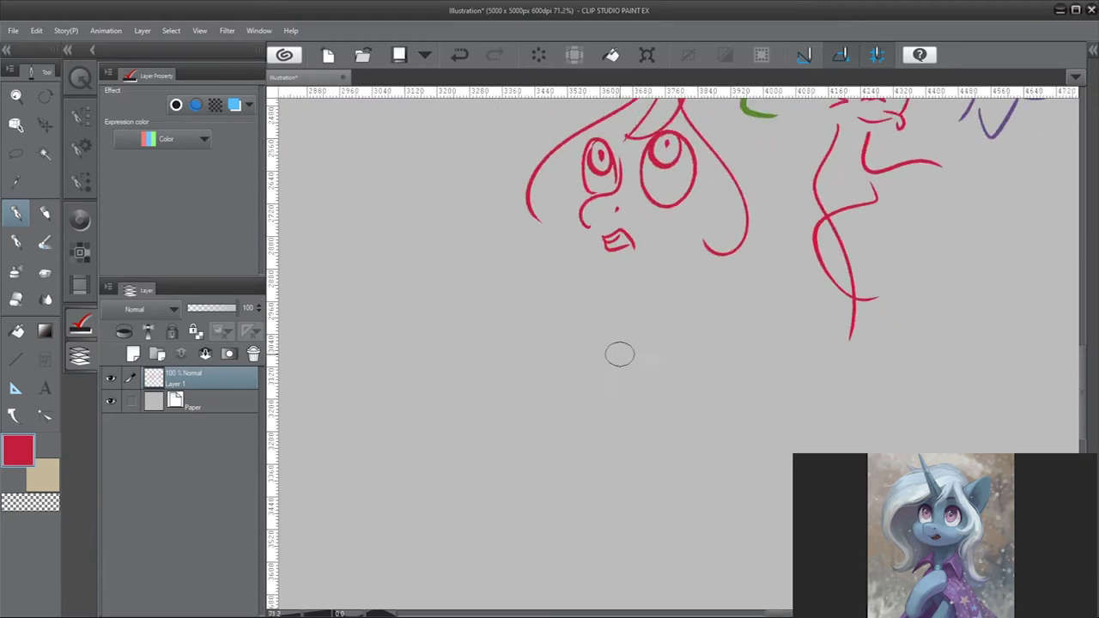
pyautogui.scroll(1, 671, 389)
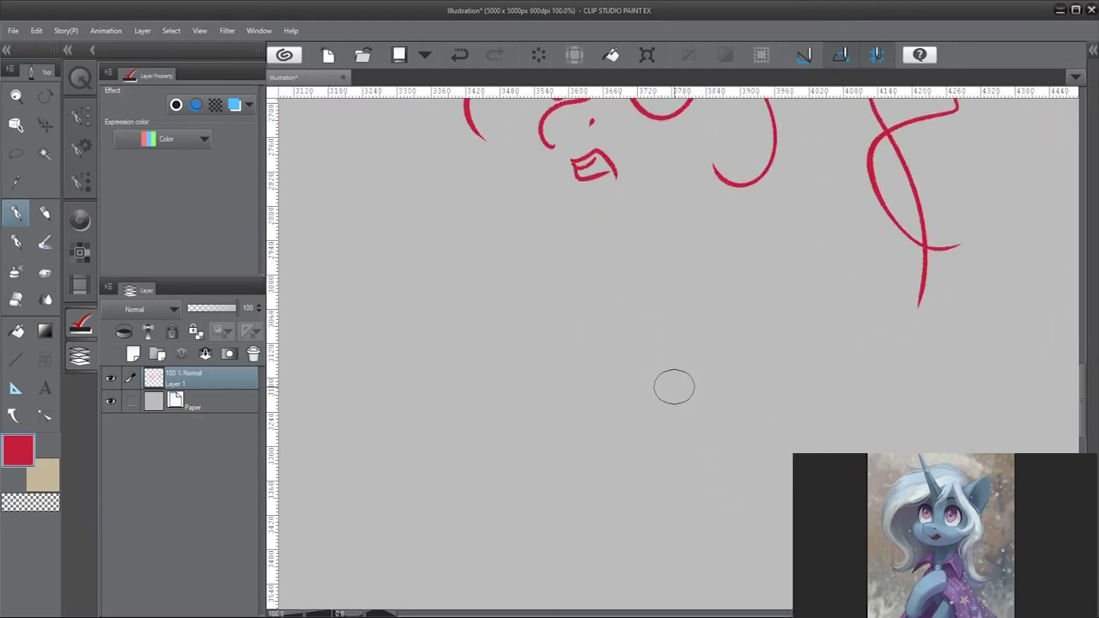
pyautogui.moveTo(572, 261)
pyautogui.mouseDown()
pyautogui.moveTo(593, 436)
pyautogui.moveTo(668, 434)
pyautogui.mouseUp()
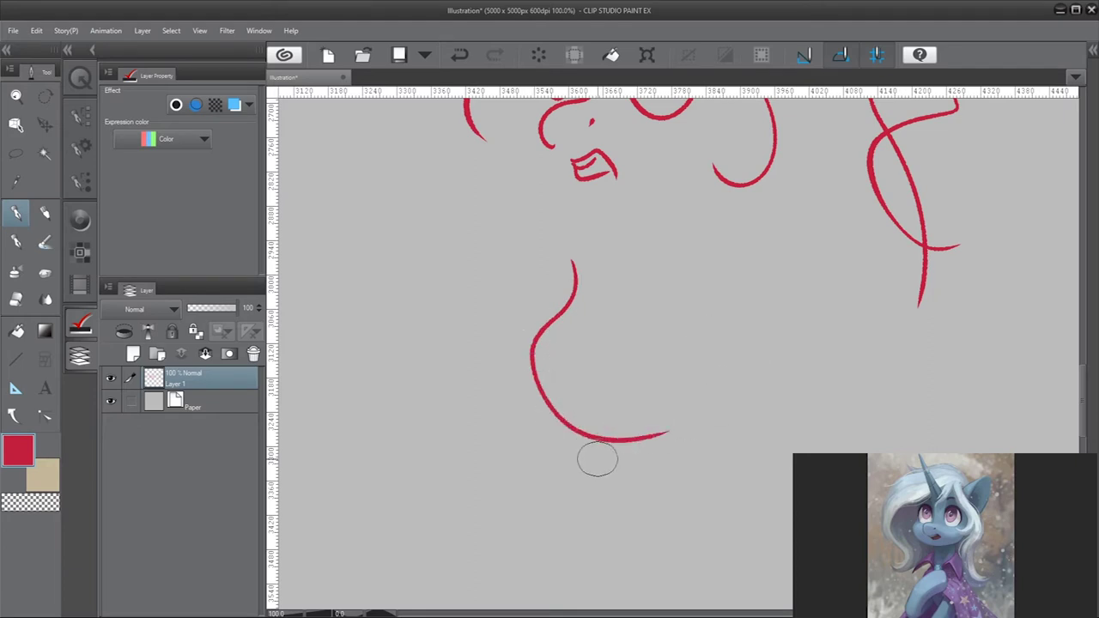
pyautogui.moveTo(598, 445); pyautogui.dragTo(592, 519)
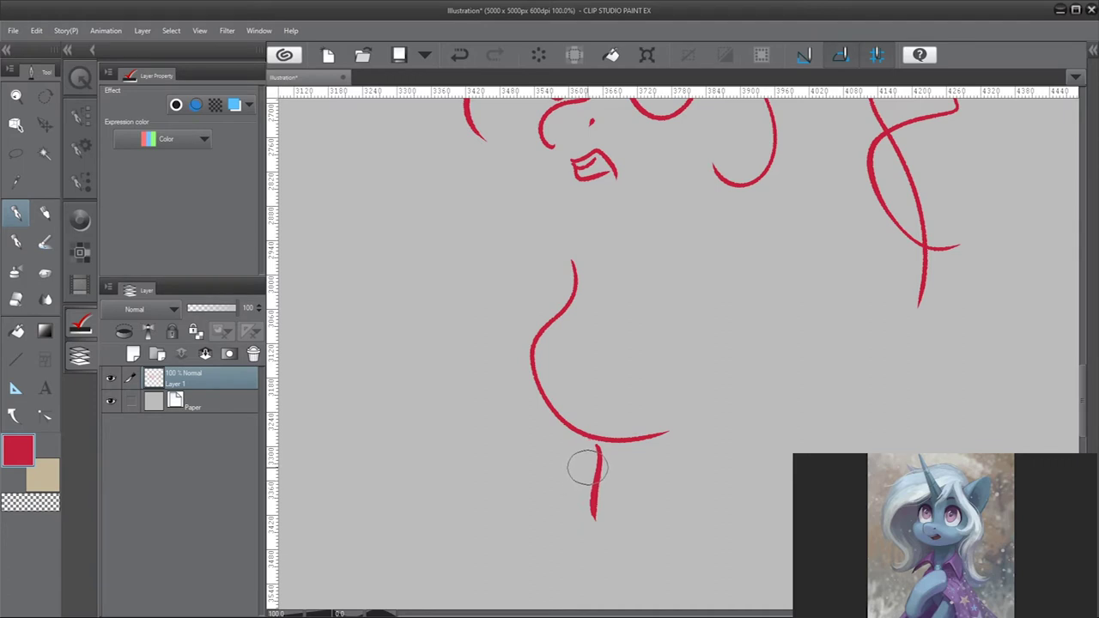
pyautogui.moveTo(597, 463); pyautogui.dragTo(505, 520)
pyautogui.moveTo(679, 462); pyautogui.dragTo(689, 575)
pyautogui.moveTo(521, 589)
pyautogui.mouseDown()
pyautogui.moveTo(657, 510)
pyautogui.moveTo(674, 555)
pyautogui.mouseUp()
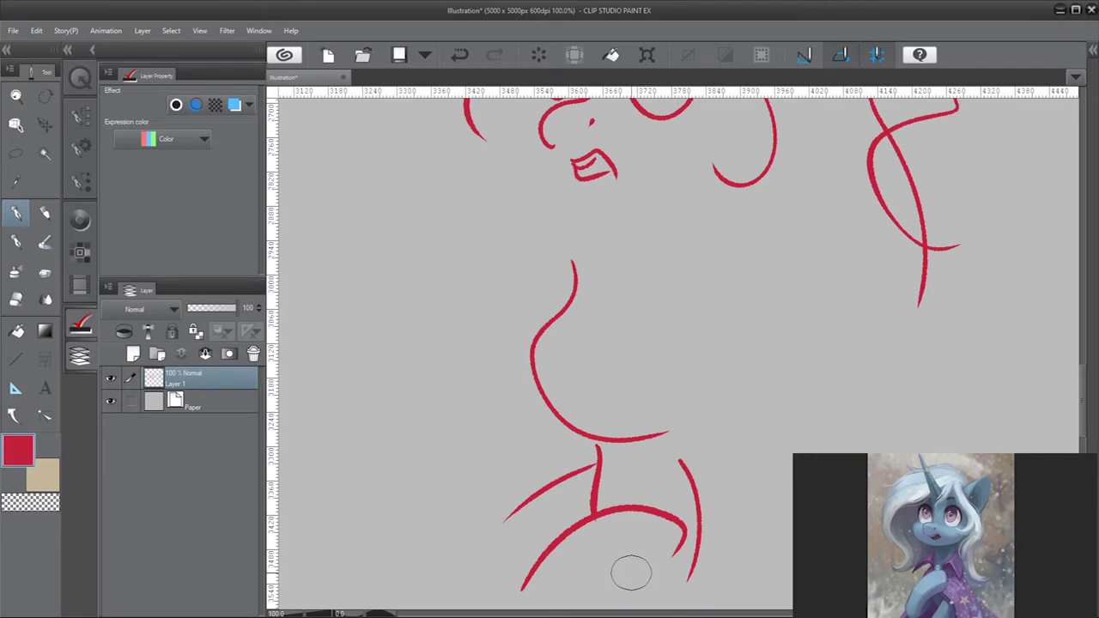
# Add the long mane locks flowing down both sides of the lower unicorn's head and a short forelock curve
pyautogui.scroll(-3, 632, 573)
pyautogui.scroll(3, 510, 314)
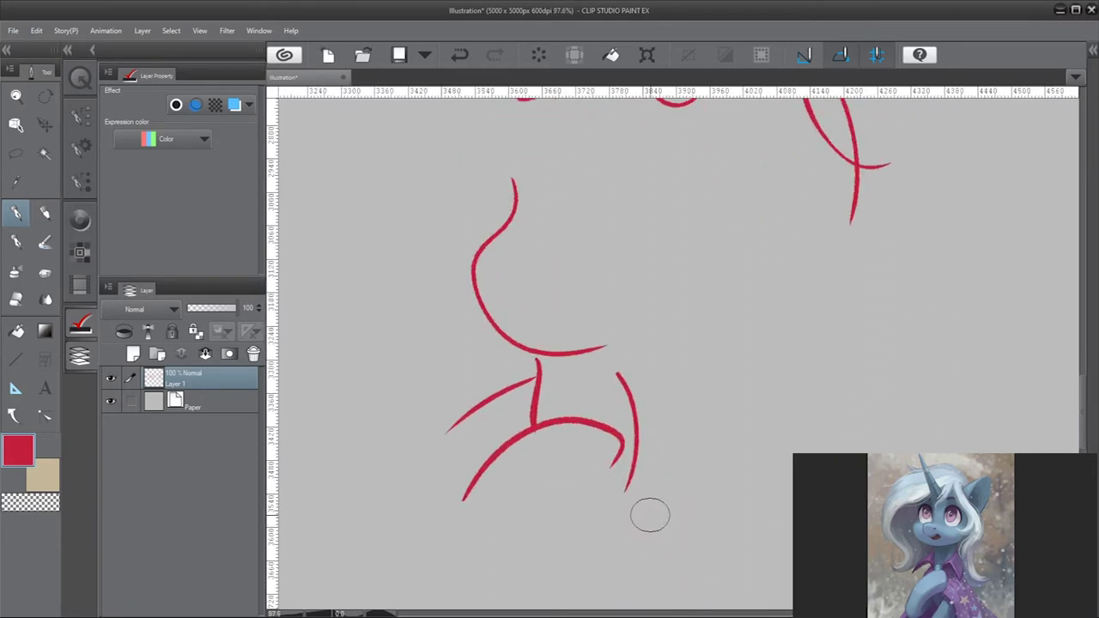
pyautogui.scroll(1, 639, 545)
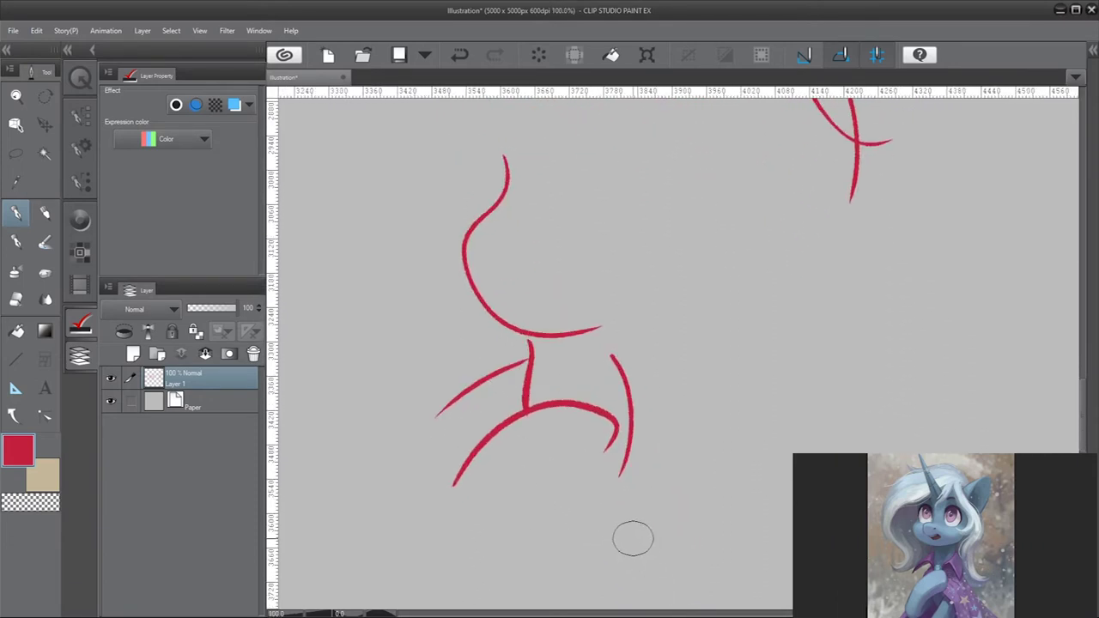
pyautogui.moveTo(550, 115)
pyautogui.mouseDown()
pyautogui.moveTo(405, 216)
pyautogui.moveTo(370, 416)
pyautogui.mouseUp()
pyautogui.moveTo(649, 114)
pyautogui.mouseDown()
pyautogui.moveTo(680, 326)
pyautogui.moveTo(650, 273)
pyautogui.mouseUp()
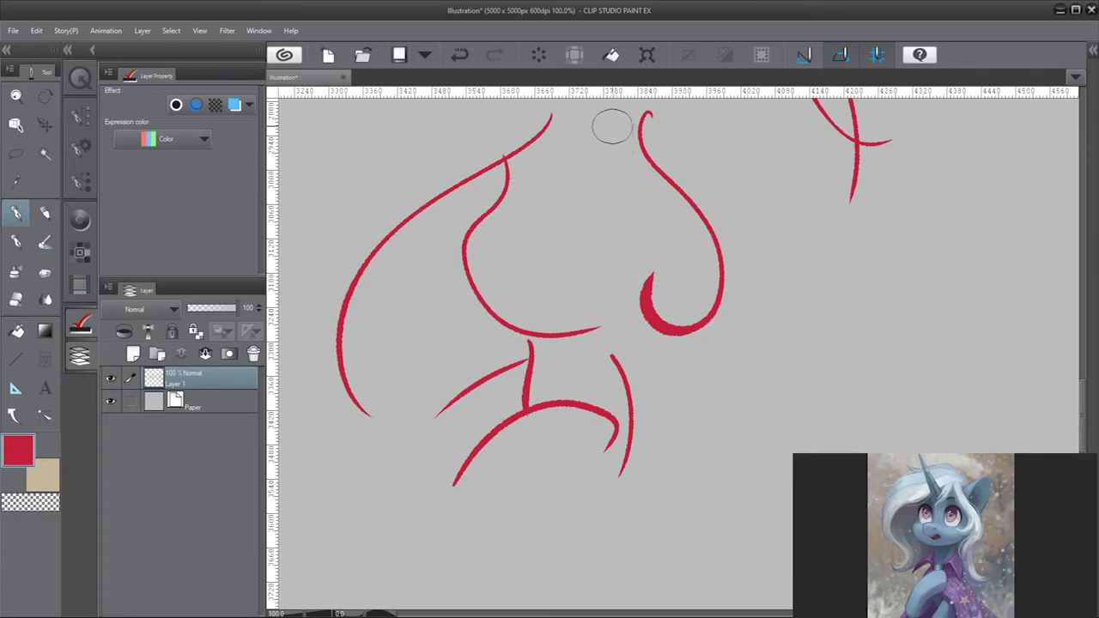
pyautogui.moveTo(624, 112); pyautogui.dragTo(577, 210)
# Draw the lower unicorn's long pointed horn with two converging strokes rising from the forehead
pyautogui.scroll(-2, 623, 331)
pyautogui.moveTo(590, 245); pyautogui.dragTo(566, 151)
pyautogui.moveTo(617, 221); pyautogui.dragTo(573, 133)
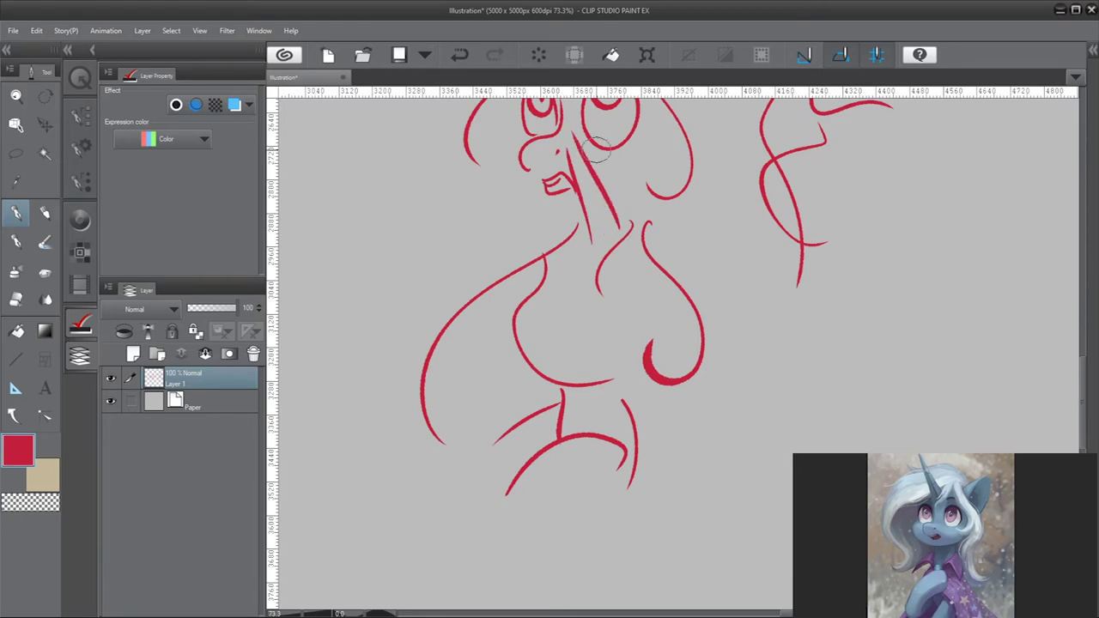
# Complete the lower unicorn with a small curved stroke inside the head contour and splayed lines for the body and cloak beneath the foreleg
pyautogui.scroll(-2, 599, 148)
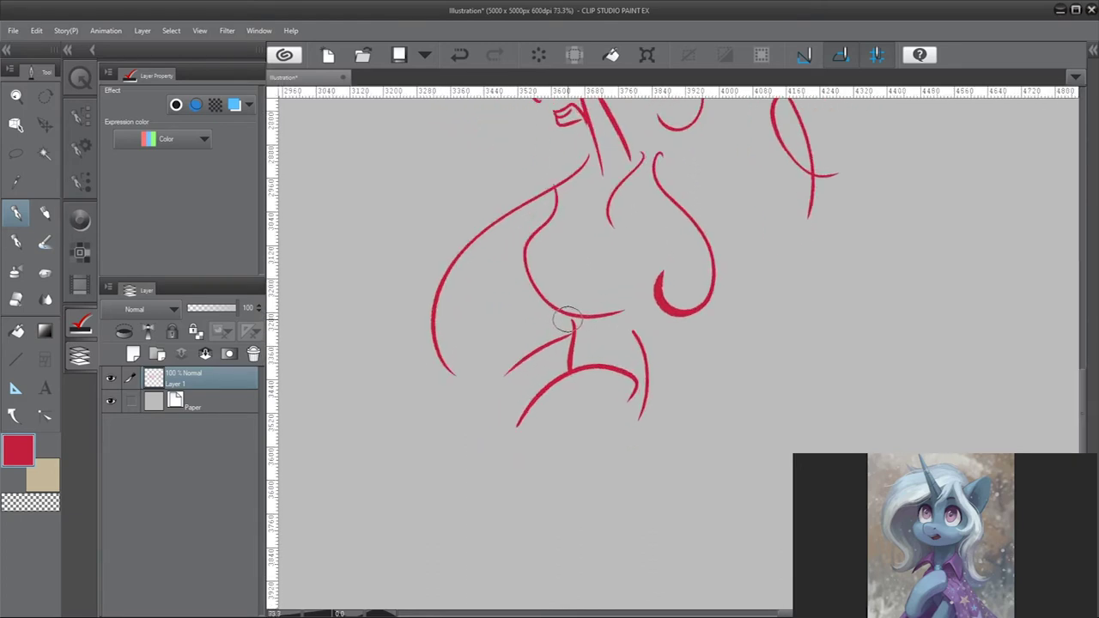
pyautogui.moveTo(588, 249); pyautogui.dragTo(573, 274)
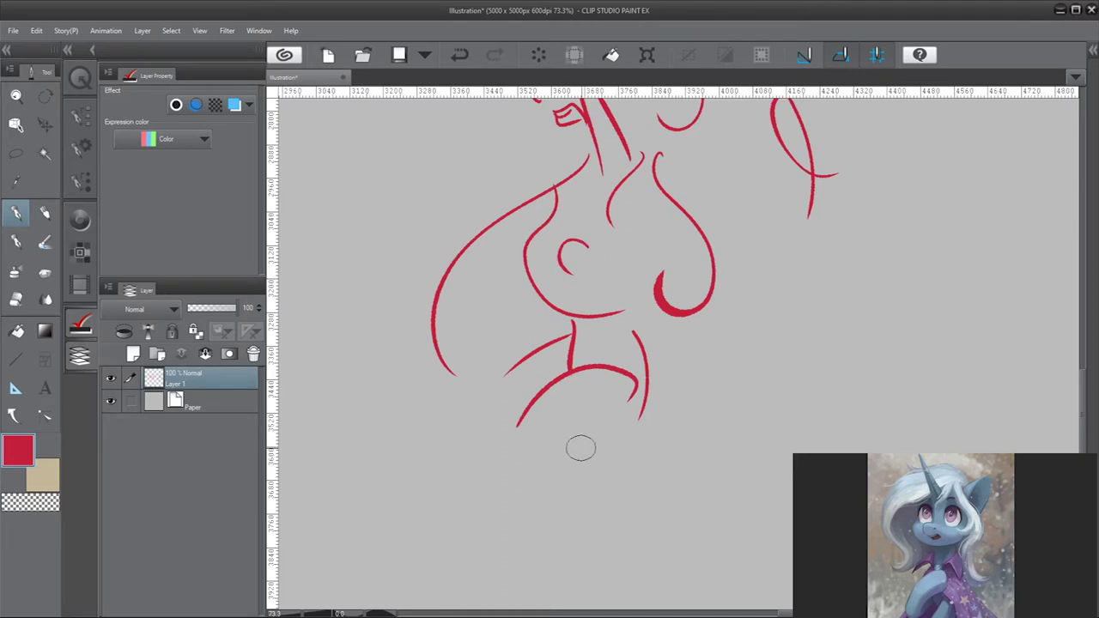
pyautogui.moveTo(640, 417)
pyautogui.mouseDown()
pyautogui.moveTo(635, 462)
pyautogui.moveTo(699, 560)
pyautogui.mouseUp()
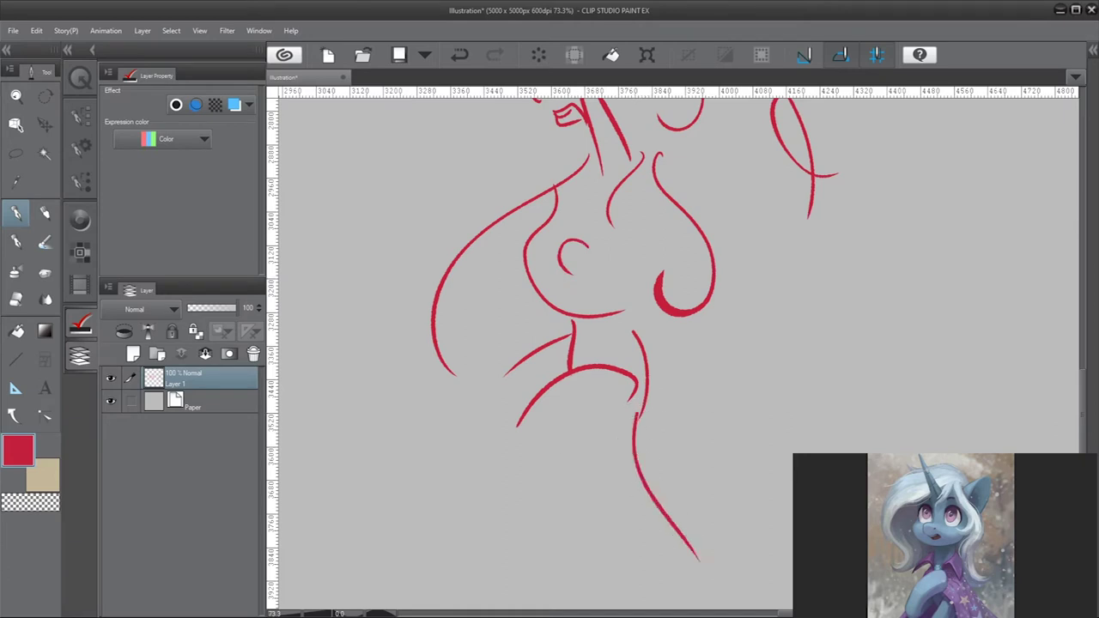
pyautogui.moveTo(635, 418); pyautogui.dragTo(557, 548)
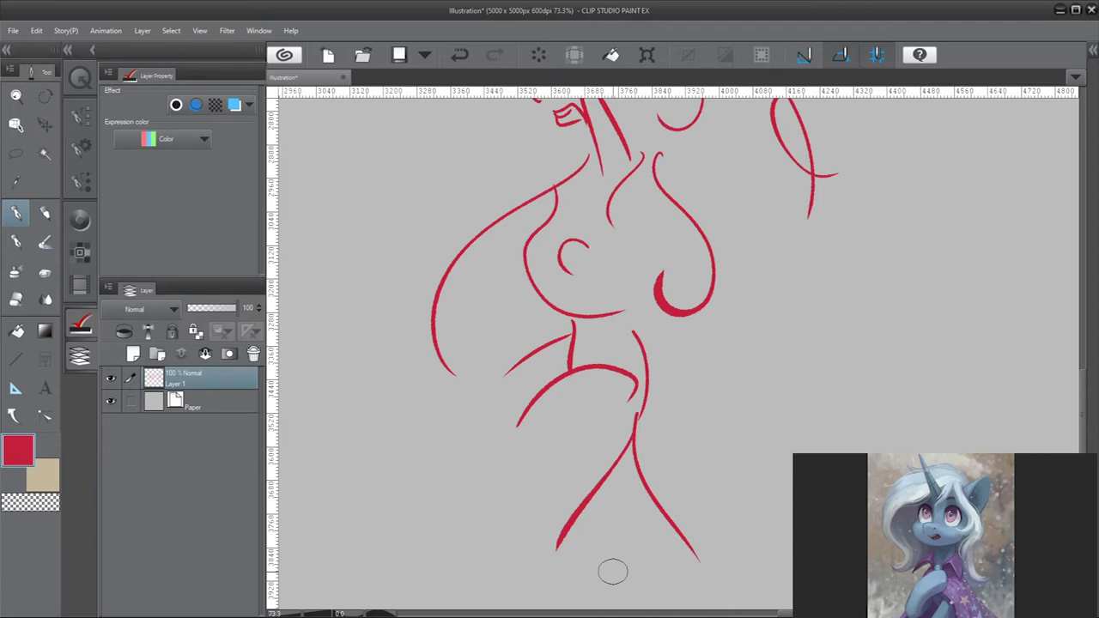
pyautogui.moveTo(649, 489); pyautogui.dragTo(631, 573)
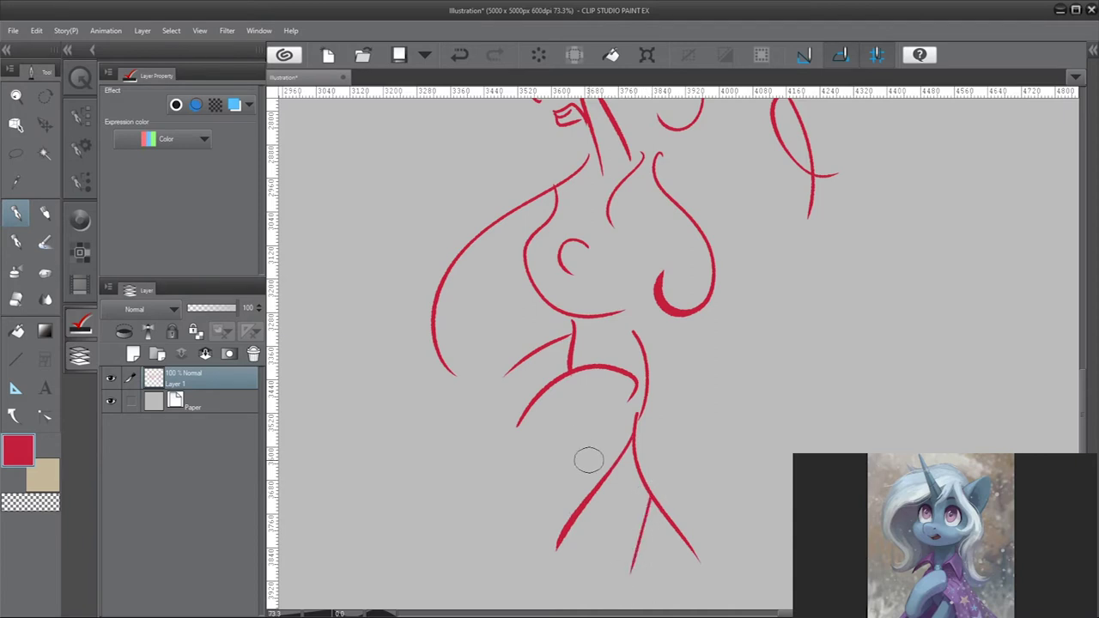
pyautogui.moveTo(621, 434); pyautogui.dragTo(509, 534)
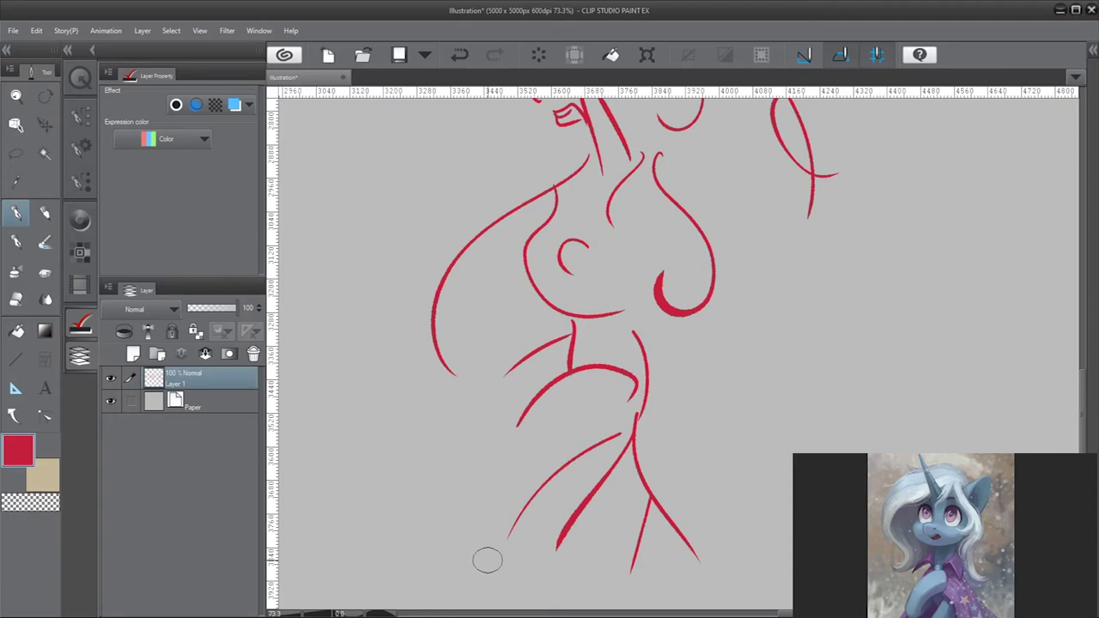
# Review the red unicorn studies up close and in comparison with the neighbouring sketches
pyautogui.scroll(5, 487, 560)
pyautogui.scroll(3, 437, 273)
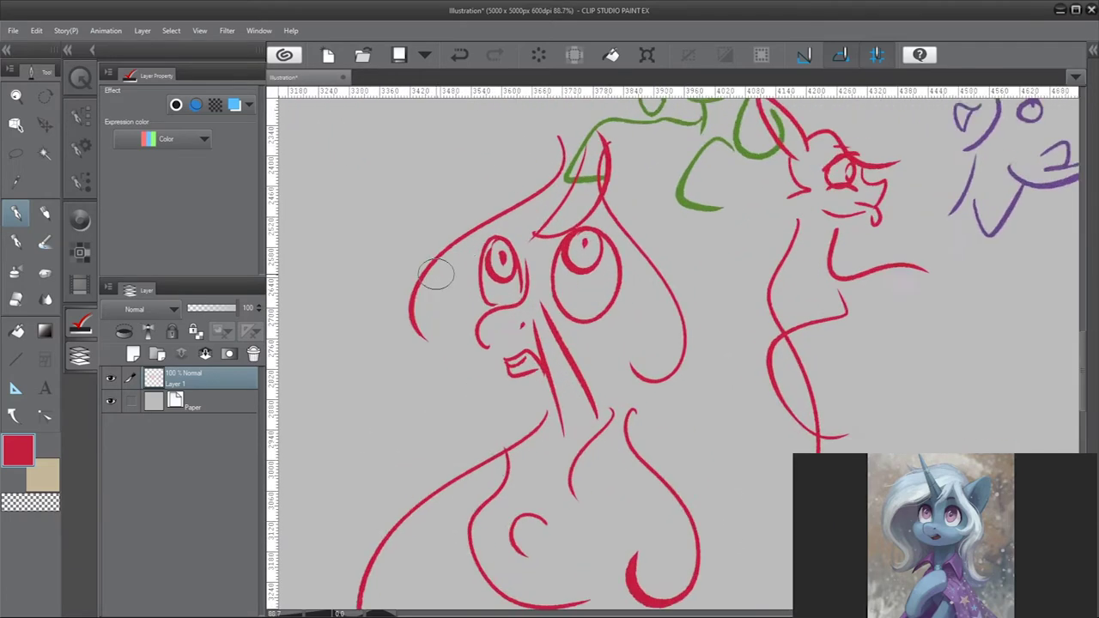
pyautogui.scroll(-4, 436, 273)
pyautogui.scroll(3, 603, 526)
pyautogui.scroll(-3, 603, 526)
pyautogui.scroll(3, 502, 405)
pyautogui.scroll(-5, 486, 393)
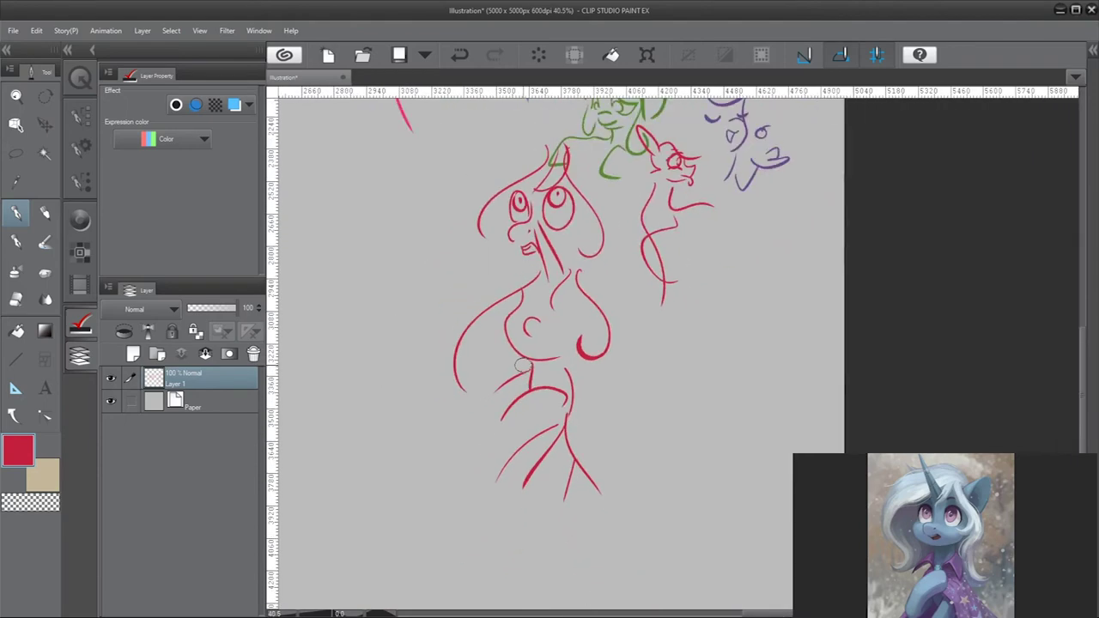
pyautogui.scroll(3, 721, 389)
pyautogui.scroll(-3, 701, 389)
# Block in the purple winged pony's pose in blue beside the red unicorn, with sweeping outstretched wing lines and two curved foreleg lines
pyautogui.scroll(5, 603, 420)
pyautogui.scroll(4, 503, 300)
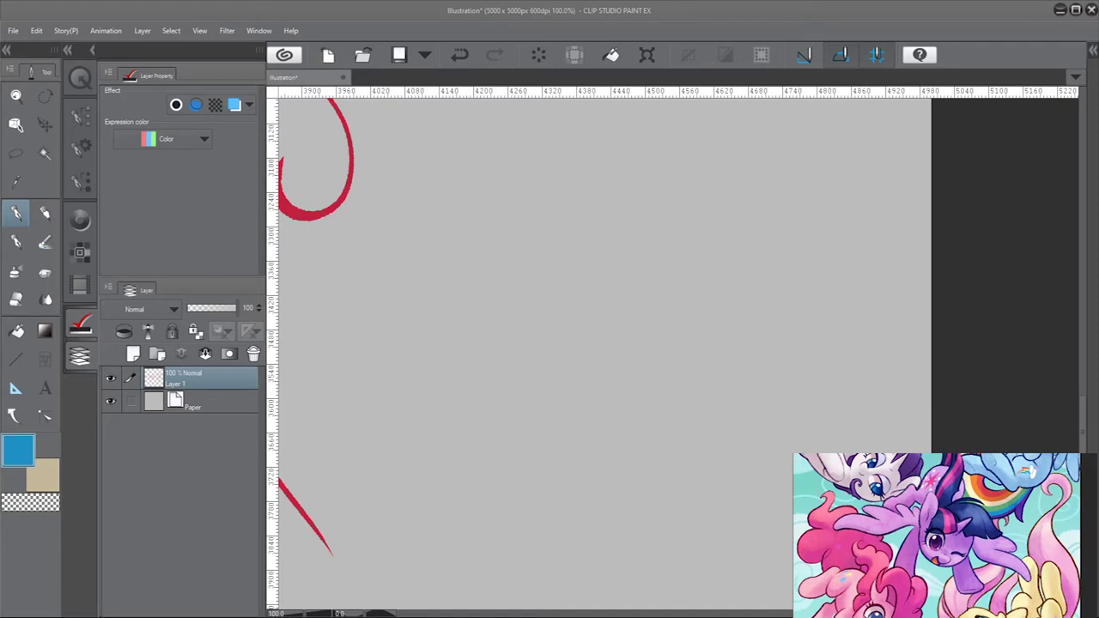
pyautogui.moveTo(517, 335)
pyautogui.mouseDown()
pyautogui.moveTo(576, 384)
pyautogui.moveTo(582, 327)
pyautogui.mouseUp()
pyautogui.hotkey('ctrl', 'z')
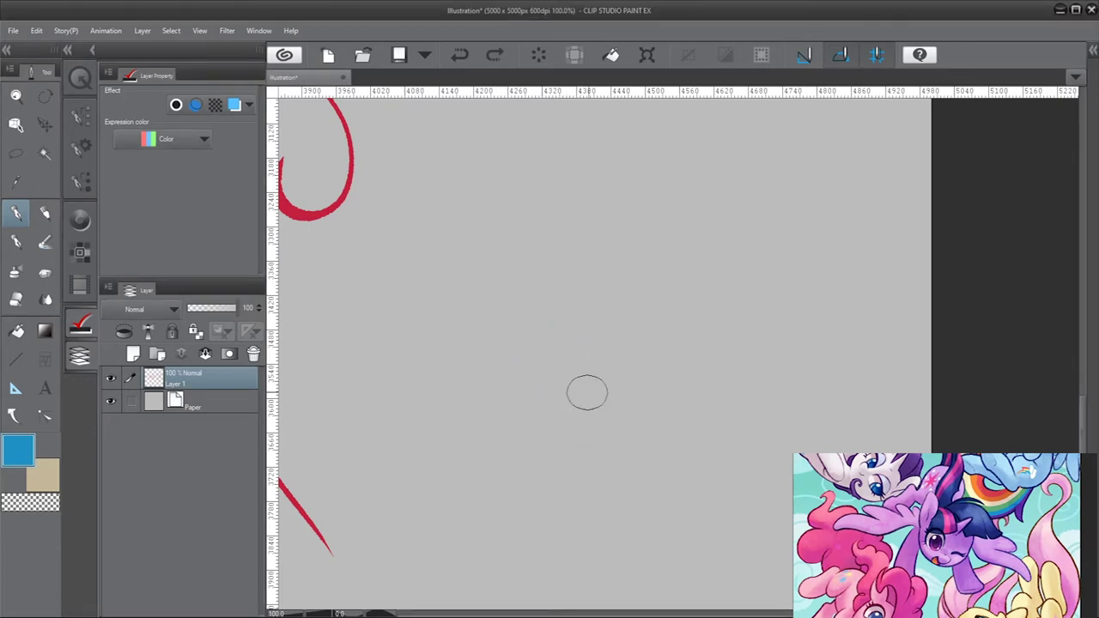
pyautogui.moveTo(599, 344)
pyautogui.mouseDown()
pyautogui.moveTo(494, 363)
pyautogui.moveTo(344, 323)
pyautogui.mouseUp()
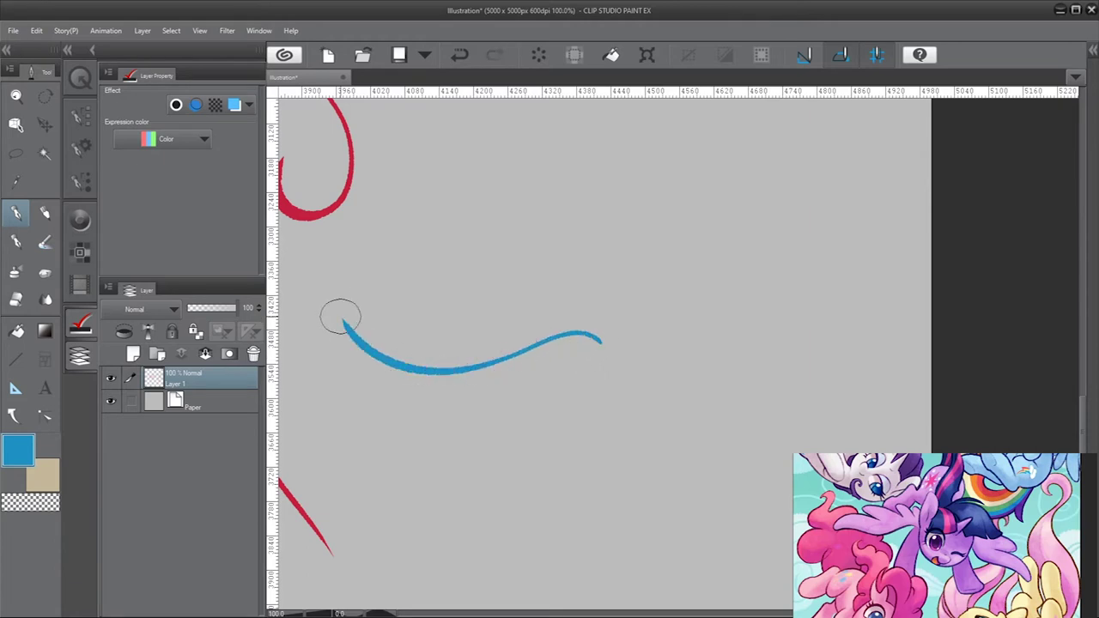
pyautogui.moveTo(742, 404)
pyautogui.mouseDown()
pyautogui.moveTo(807, 462)
pyautogui.moveTo(945, 436)
pyautogui.mouseUp()
pyautogui.moveTo(704, 440)
pyautogui.mouseDown()
pyautogui.moveTo(707, 486)
pyautogui.moveTo(754, 606)
pyautogui.mouseUp()
pyautogui.moveTo(563, 370)
pyautogui.mouseDown()
pyautogui.moveTo(509, 468)
pyautogui.moveTo(486, 567)
pyautogui.mouseUp()
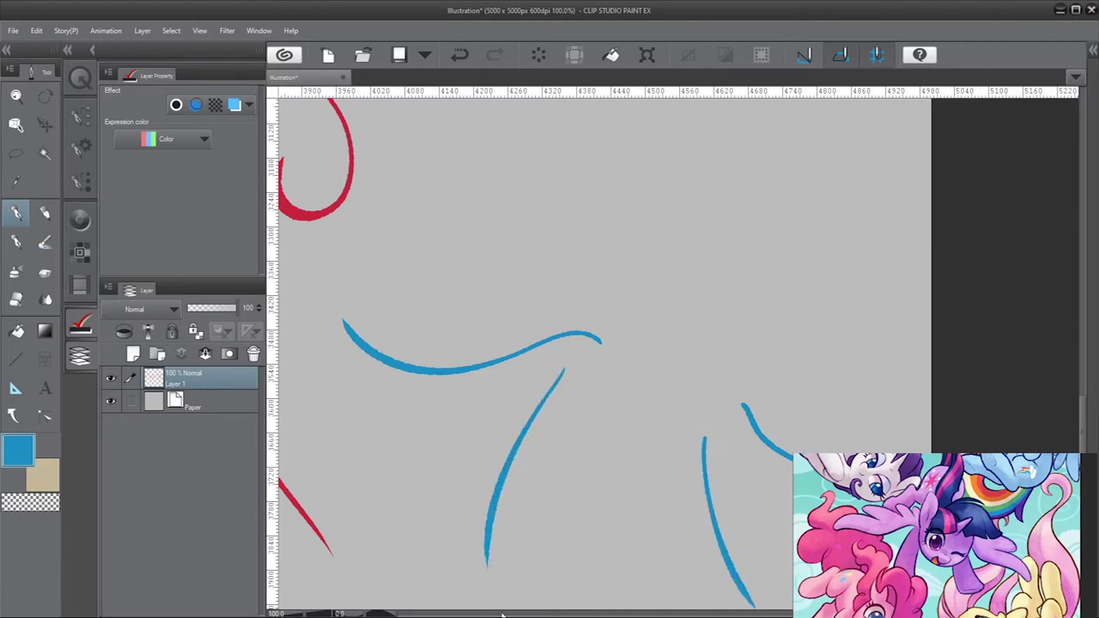
# Draw the blue pony's rounded head contour between the limb lines, with an open mouth, a large oval eye and a winking eye
pyautogui.moveTo(605, 335)
pyautogui.mouseDown()
pyautogui.moveTo(761, 391)
pyautogui.moveTo(726, 348)
pyautogui.mouseUp()
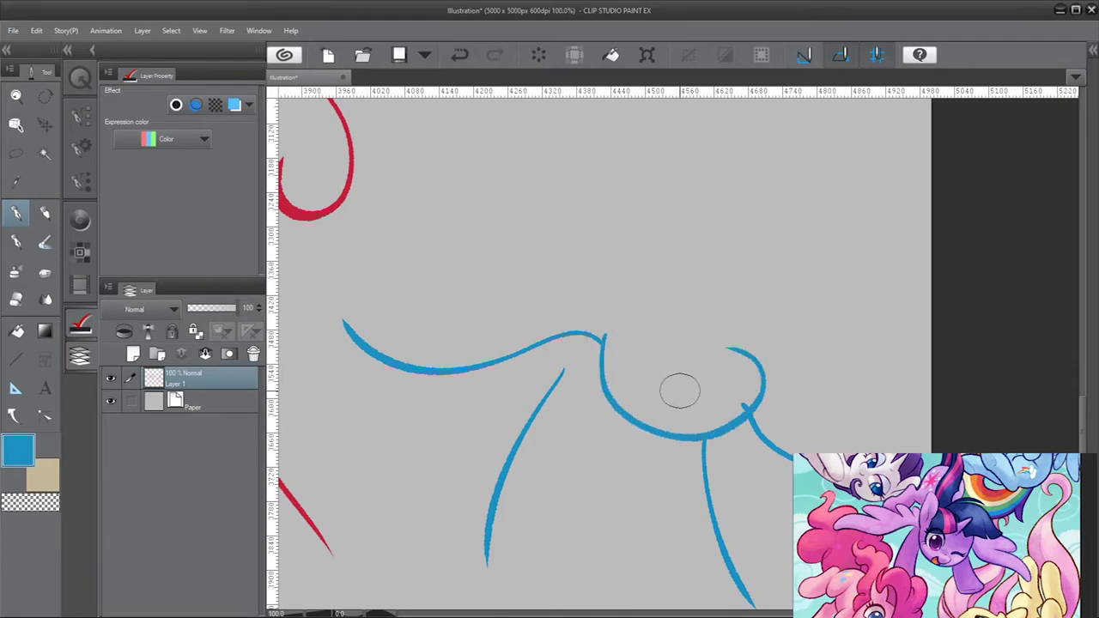
pyautogui.moveTo(678, 398)
pyautogui.mouseDown()
pyautogui.moveTo(686, 432)
pyautogui.moveTo(643, 438)
pyautogui.mouseUp()
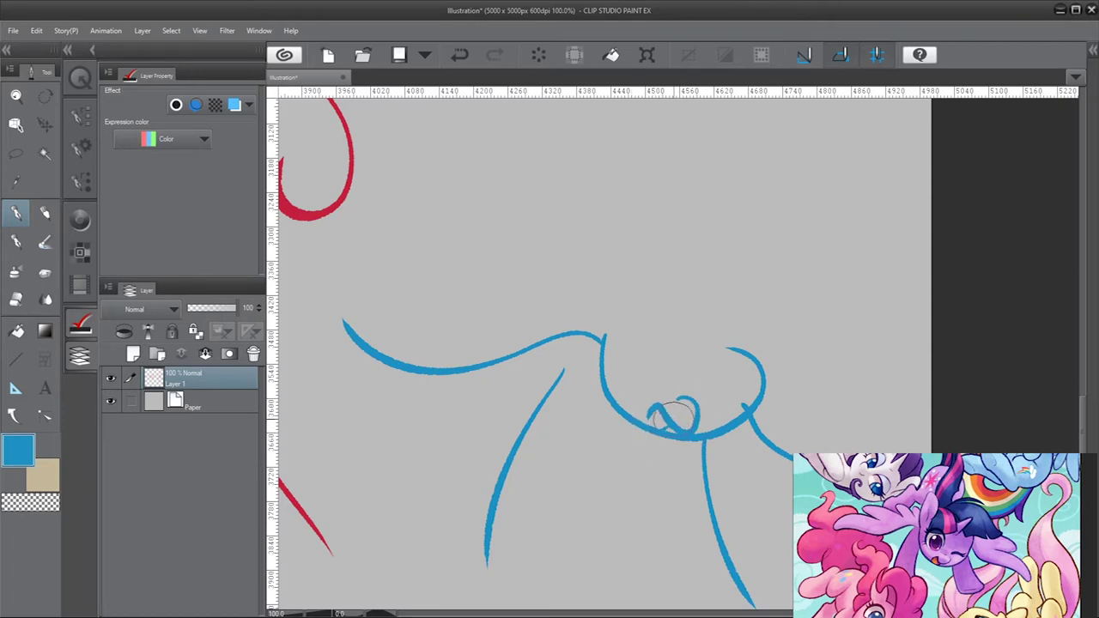
pyautogui.moveTo(645, 330)
pyautogui.mouseDown()
pyautogui.moveTo(640, 394)
pyautogui.moveTo(675, 339)
pyautogui.mouseUp()
pyautogui.moveTo(706, 399); pyautogui.dragTo(747, 409)
pyautogui.moveTo(657, 353)
pyautogui.mouseDown()
pyautogui.moveTo(637, 377)
pyautogui.moveTo(655, 391)
pyautogui.moveTo(666, 359)
pyautogui.moveTo(618, 320)
pyautogui.mouseUp()
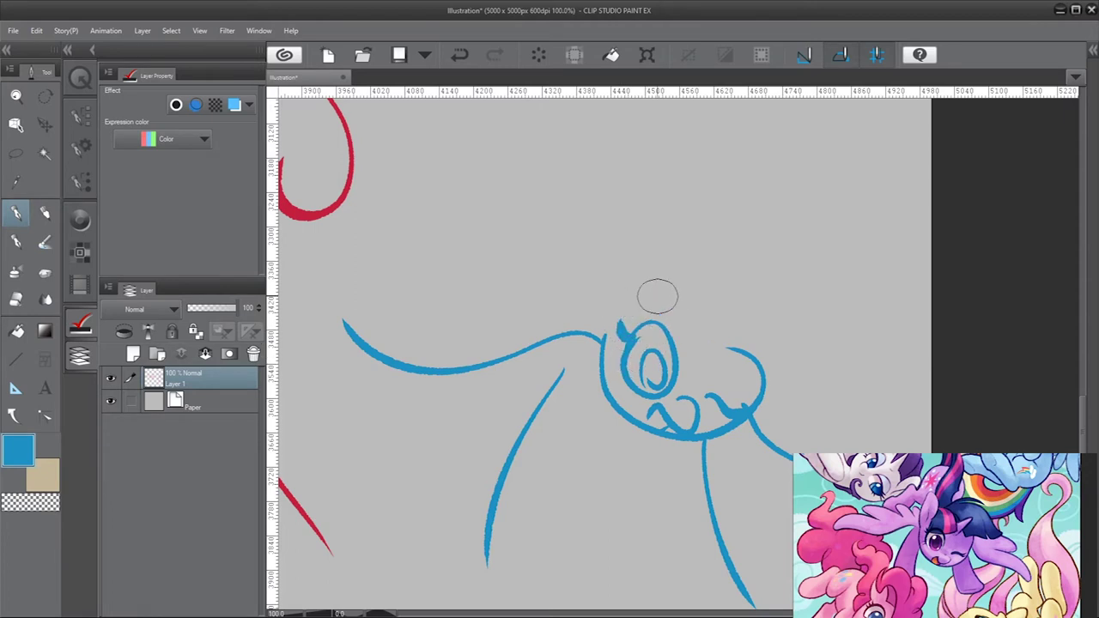
# Add a straight-cut fringe, a pointed horn and a curved mane lock to the blue pony's head
pyautogui.moveTo(632, 256)
pyautogui.mouseDown()
pyautogui.moveTo(601, 323)
pyautogui.moveTo(703, 322)
pyautogui.mouseUp()
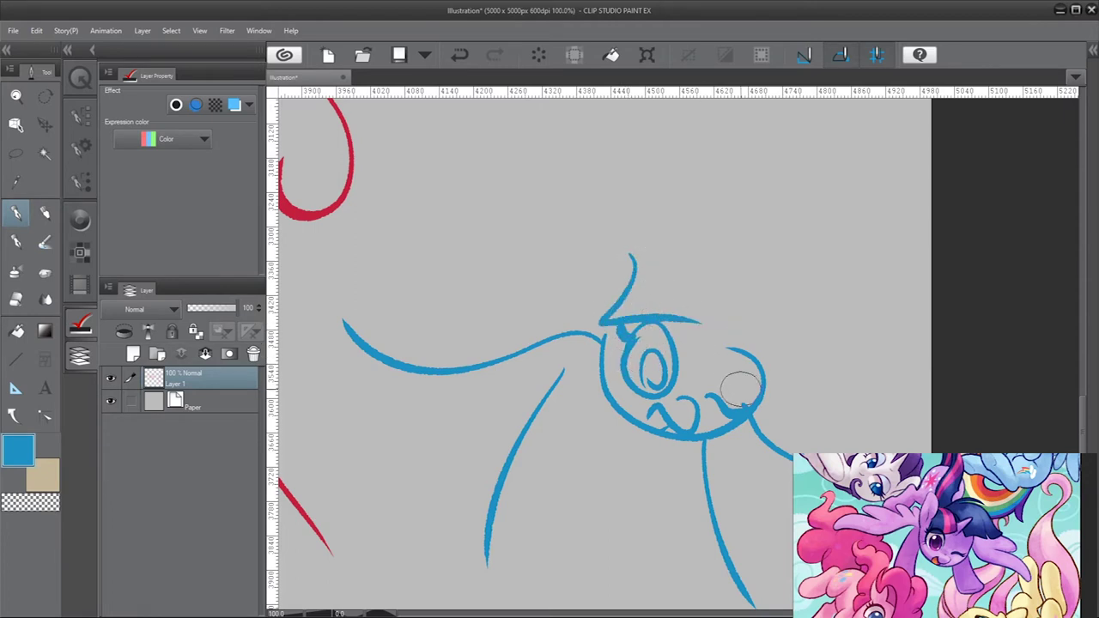
pyautogui.moveTo(667, 247)
pyautogui.mouseDown()
pyautogui.moveTo(704, 322)
pyautogui.moveTo(701, 300)
pyautogui.mouseUp()
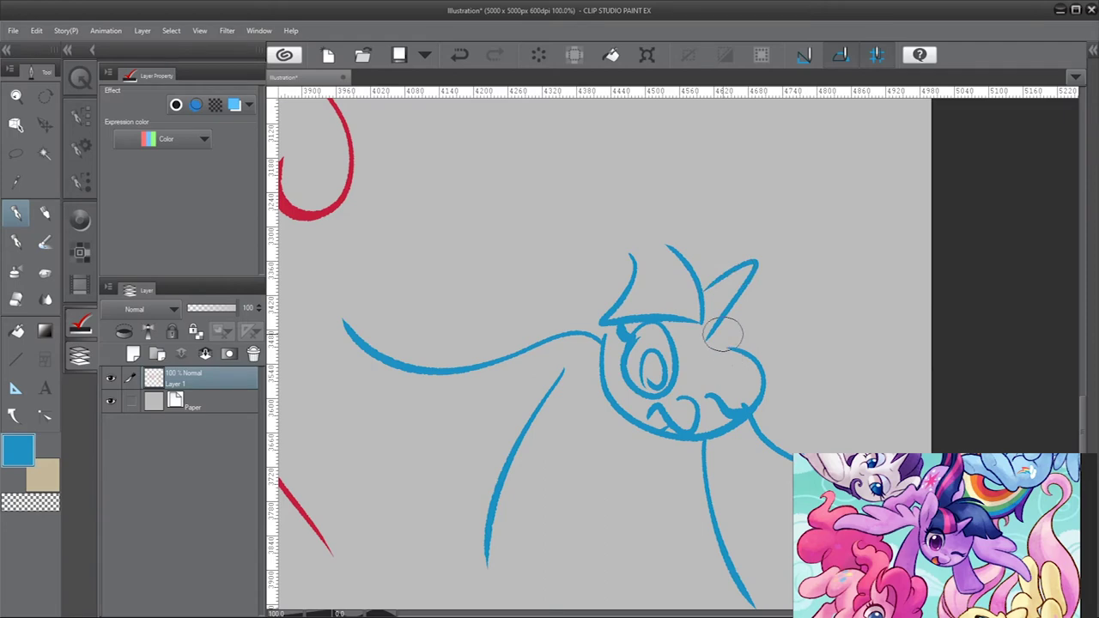
pyautogui.moveTo(726, 318); pyautogui.dragTo(828, 394)
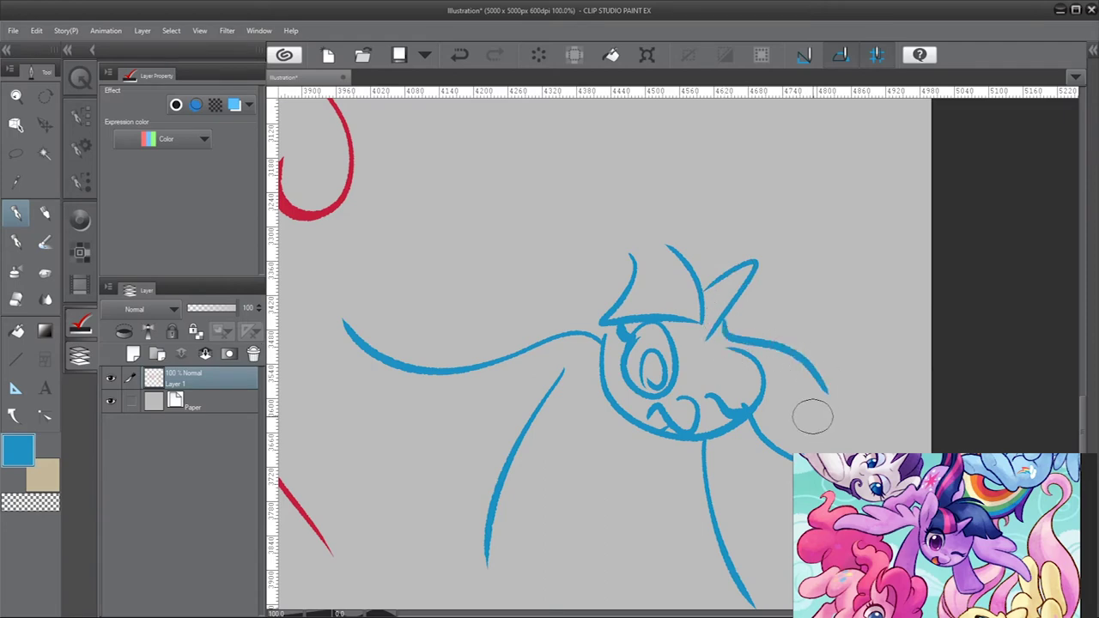
# Examine the blue winged pony's proportions and pose at several magnifications, against the red unicorn and the empty canvas below
pyautogui.scroll(-3, 812, 416)
pyautogui.scroll(1, 730, 443)
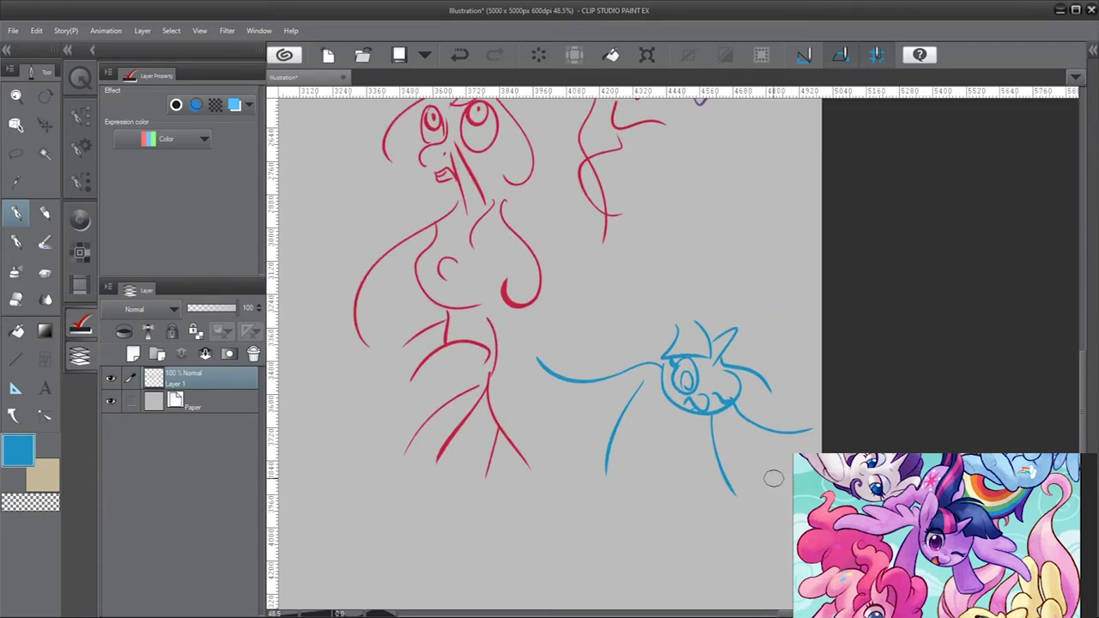
pyautogui.scroll(1, 730, 443)
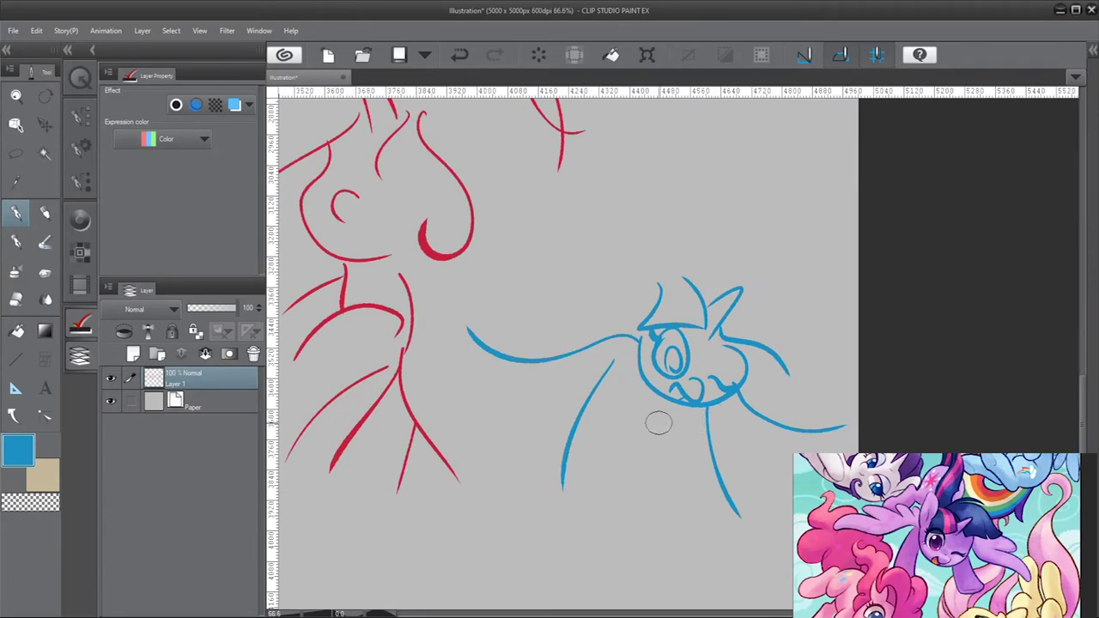
pyautogui.scroll(-1, 581, 316)
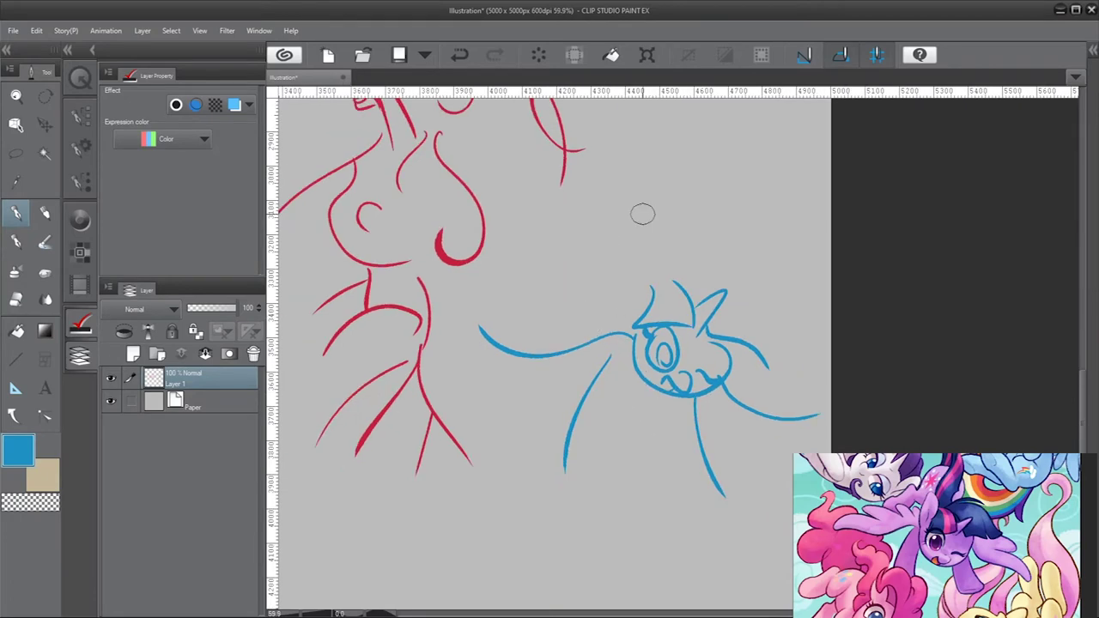
pyautogui.scroll(-2, 679, 413)
pyautogui.scroll(2, 645, 387)
pyautogui.scroll(-1, 652, 463)
pyautogui.scroll(2, 652, 463)
pyautogui.scroll(1, 636, 464)
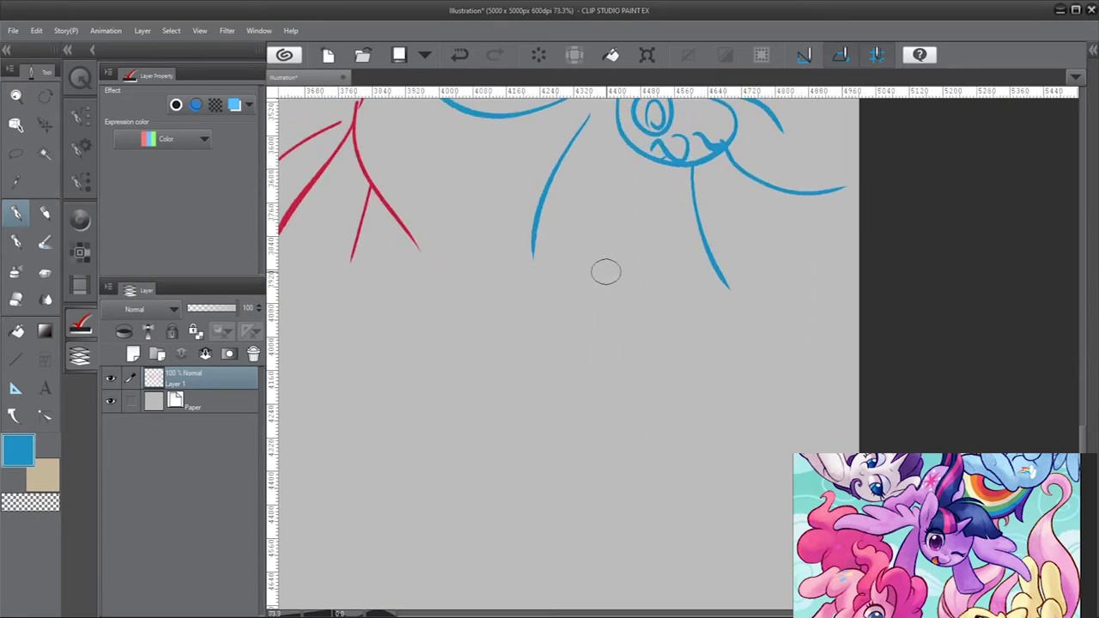
pyautogui.scroll(1, 604, 283)
pyautogui.scroll(2, 619, 515)
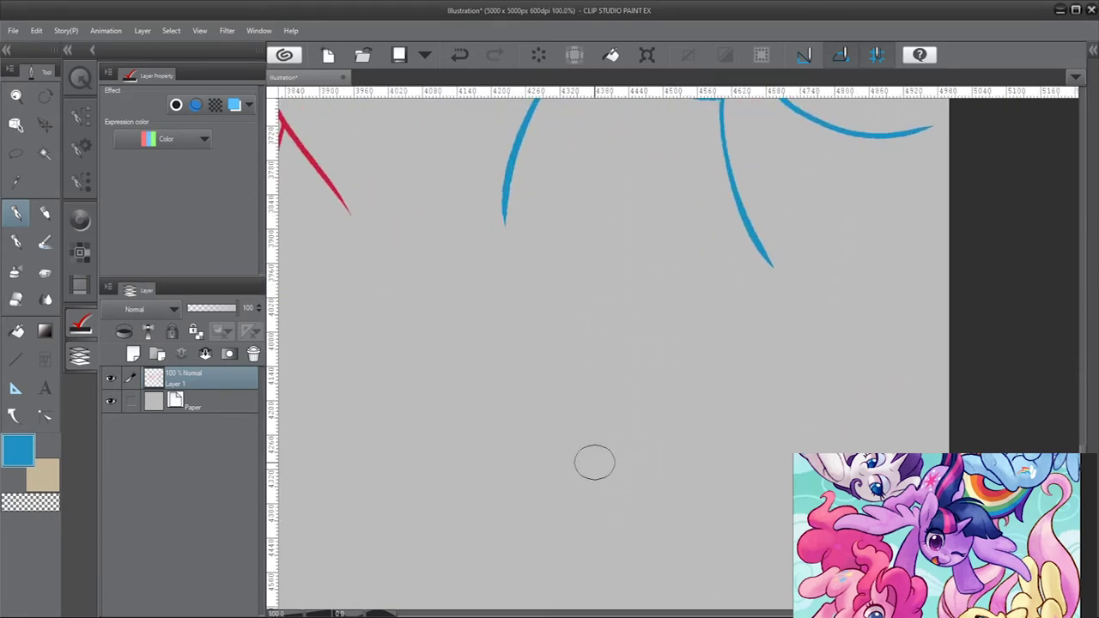
pyautogui.scroll(-3, 595, 463)
pyautogui.scroll(3, 581, 373)
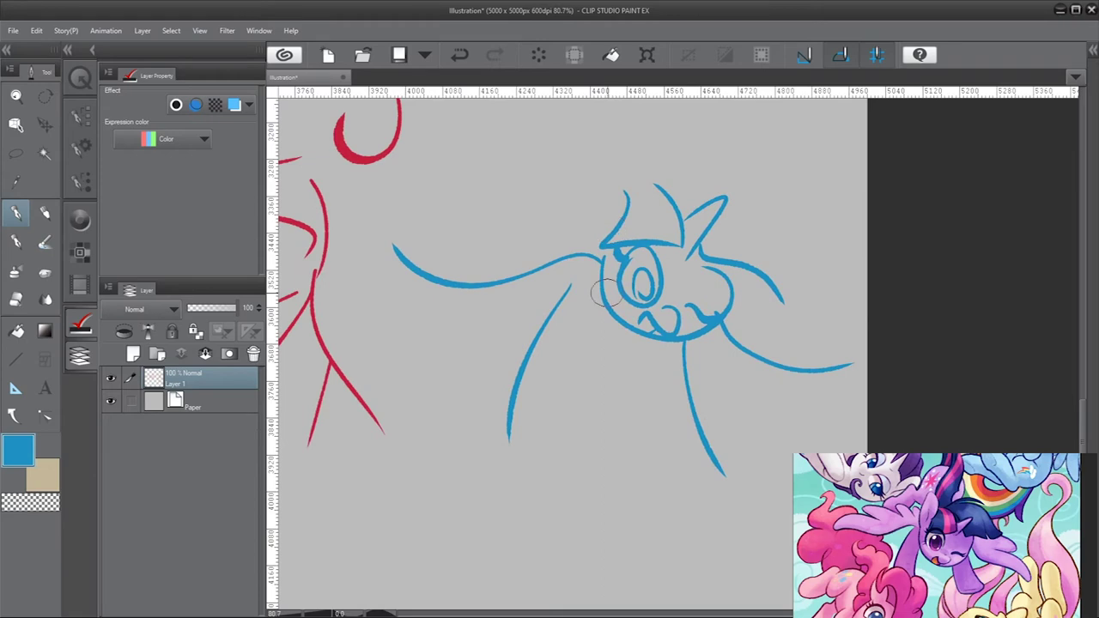
pyautogui.scroll(-1, 622, 262)
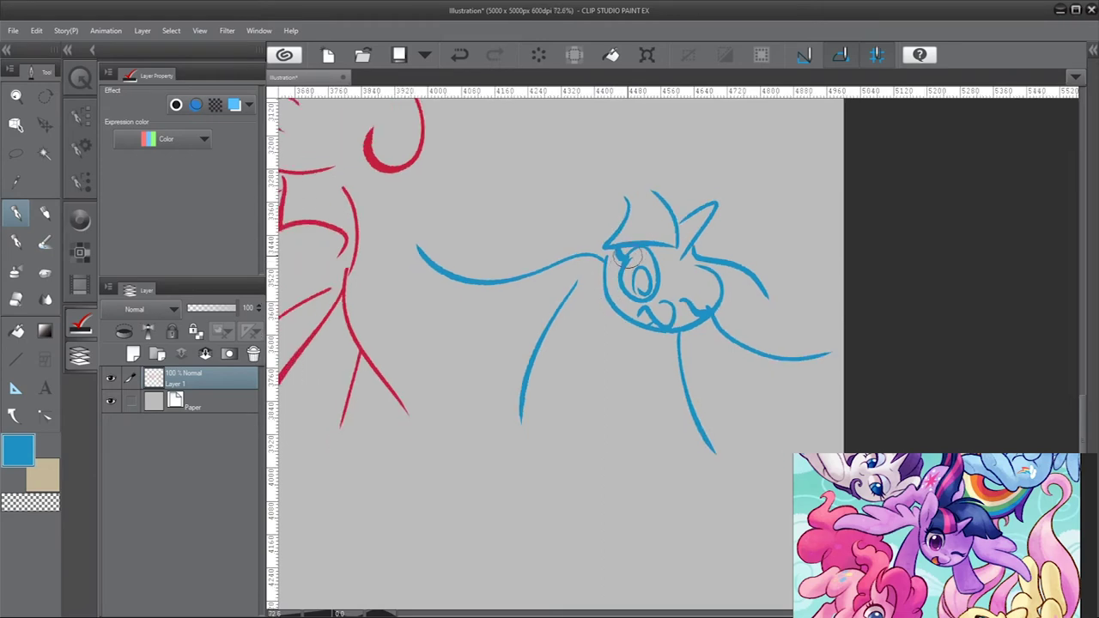
pyautogui.scroll(-2, 636, 257)
pyautogui.scroll(2, 645, 249)
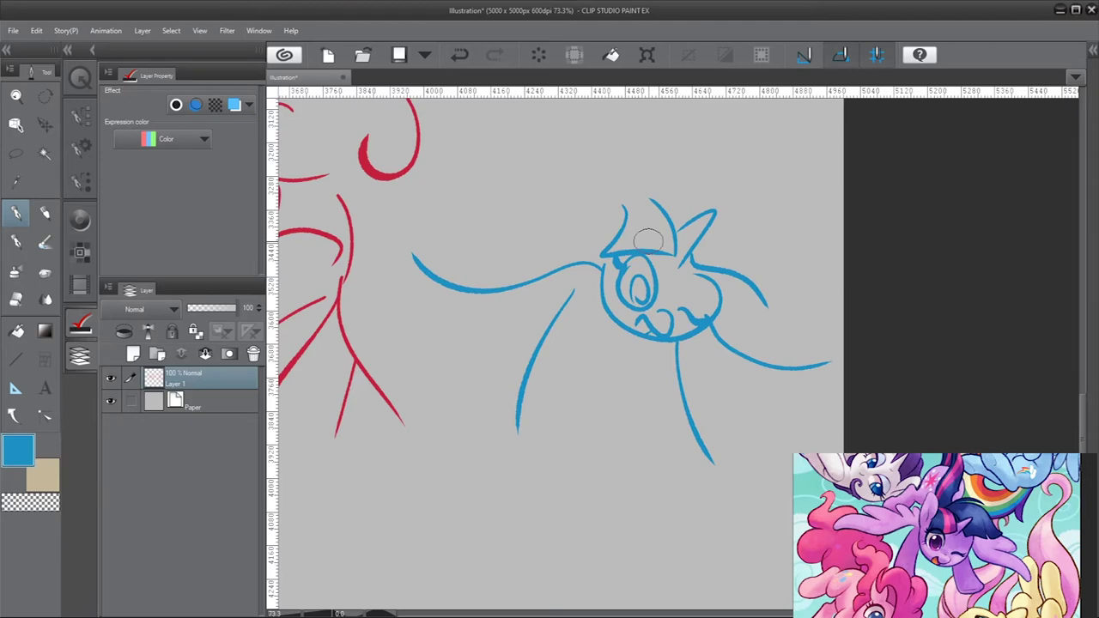
pyautogui.scroll(-5, 649, 241)
pyautogui.scroll(3, 657, 430)
pyautogui.scroll(-4, 627, 438)
# Sketch a second blue pose below the first, with two curved foreleg lines and rounded wings with feather tips on both sides
pyautogui.scroll(6, 608, 400)
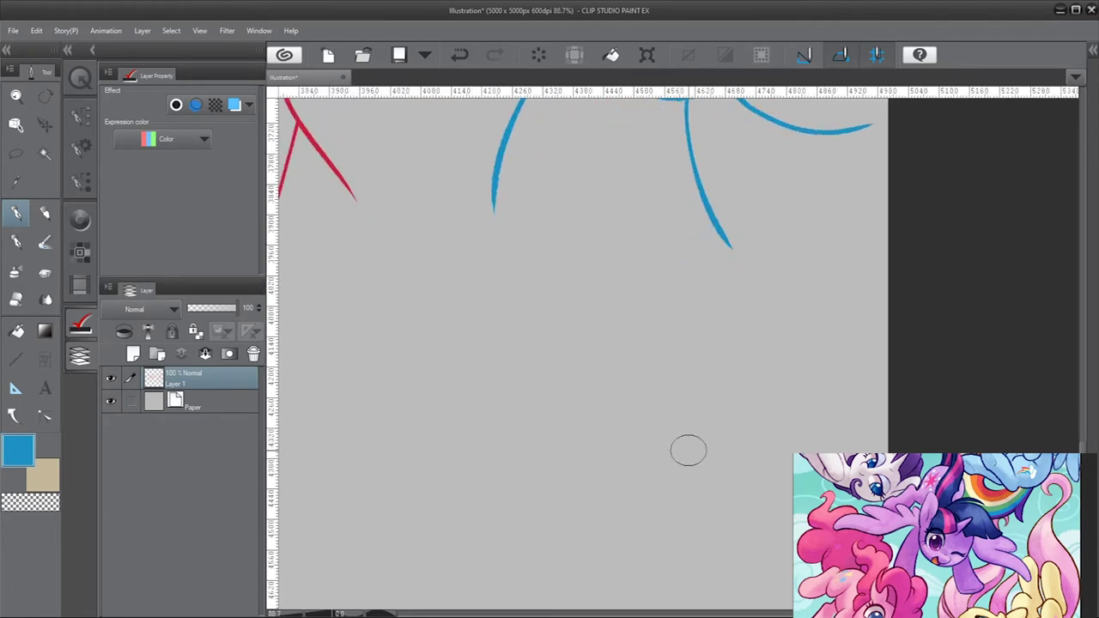
pyautogui.scroll(2, 672, 489)
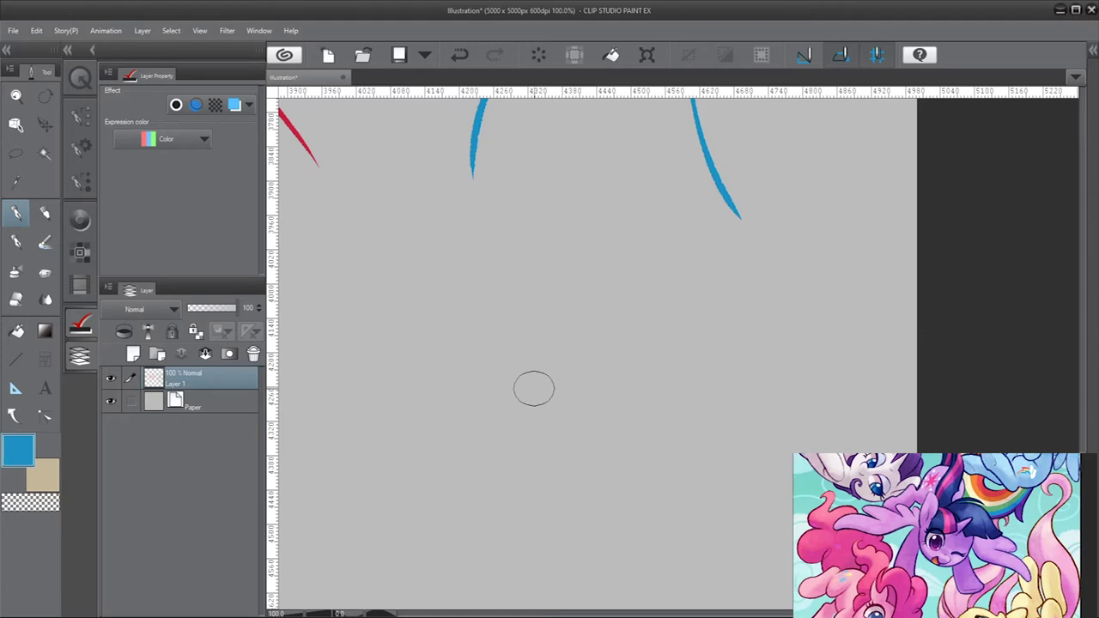
pyautogui.moveTo(540, 376); pyautogui.dragTo(515, 573)
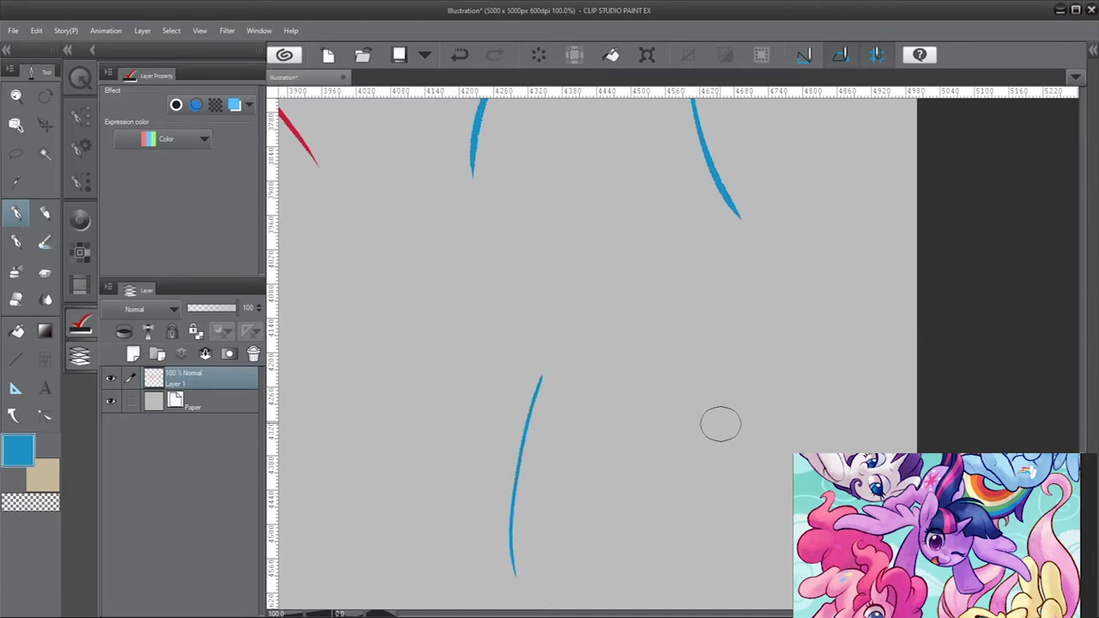
pyautogui.moveTo(693, 359); pyautogui.dragTo(765, 548)
pyautogui.moveTo(712, 350); pyautogui.dragTo(843, 375)
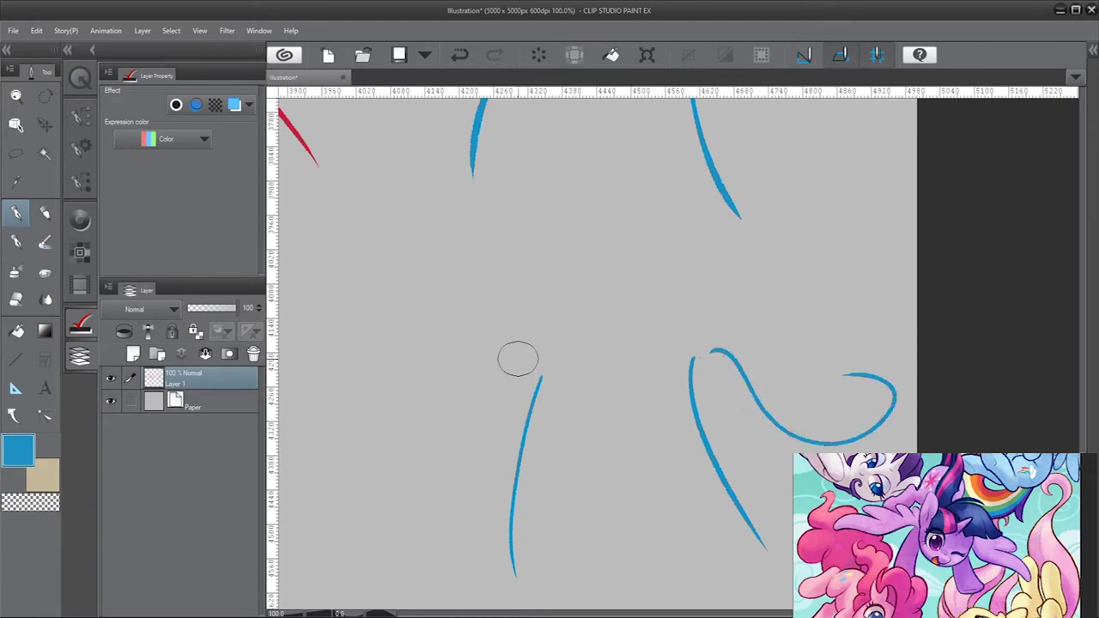
pyautogui.moveTo(522, 353)
pyautogui.mouseDown()
pyautogui.moveTo(497, 376)
pyautogui.moveTo(353, 415)
pyautogui.moveTo(488, 324)
pyautogui.mouseUp()
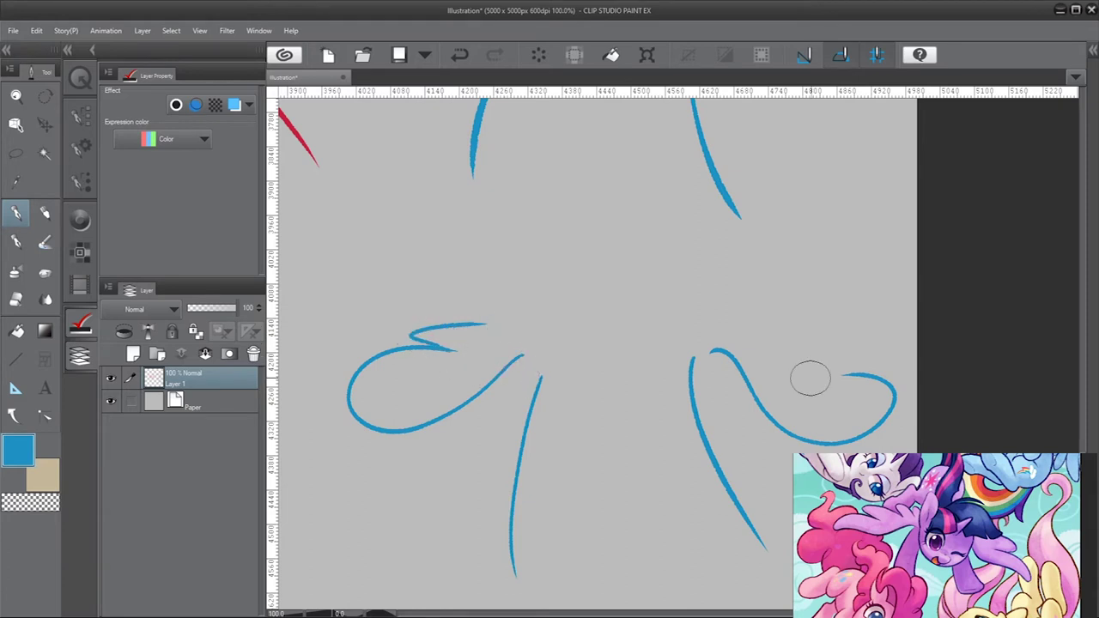
pyautogui.moveTo(843, 372); pyautogui.dragTo(790, 359)
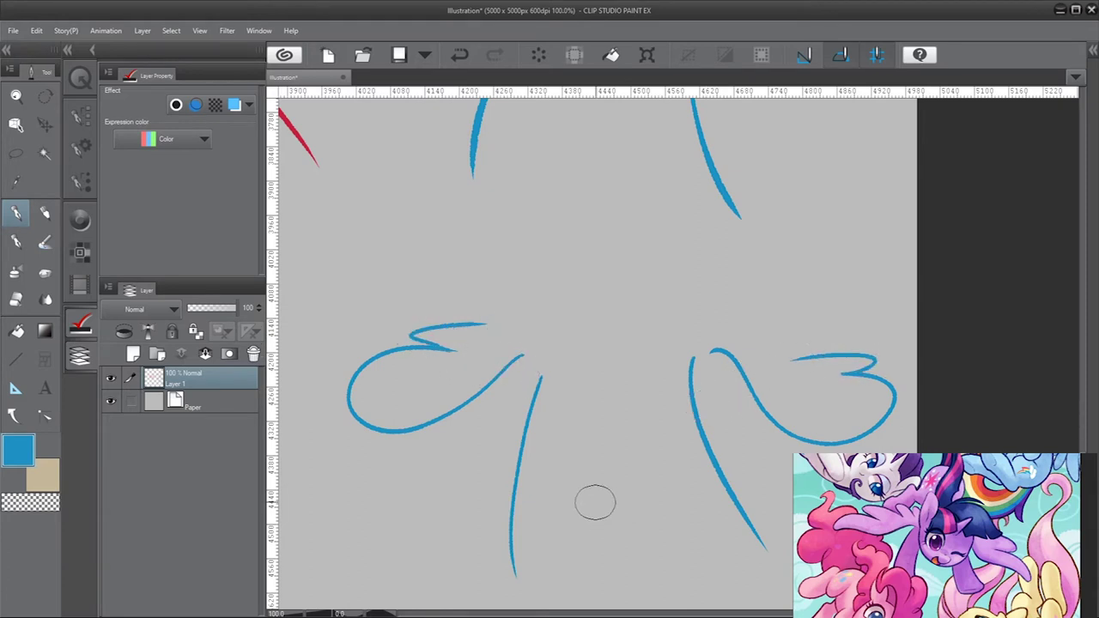
# Sketch the second blue pony's head between the wings, with a rounded chin, a straight fringe, a pointed horn and a domed mane outline
pyautogui.moveTo(558, 341)
pyautogui.mouseDown()
pyautogui.moveTo(569, 369)
pyautogui.moveTo(690, 306)
pyautogui.mouseUp()
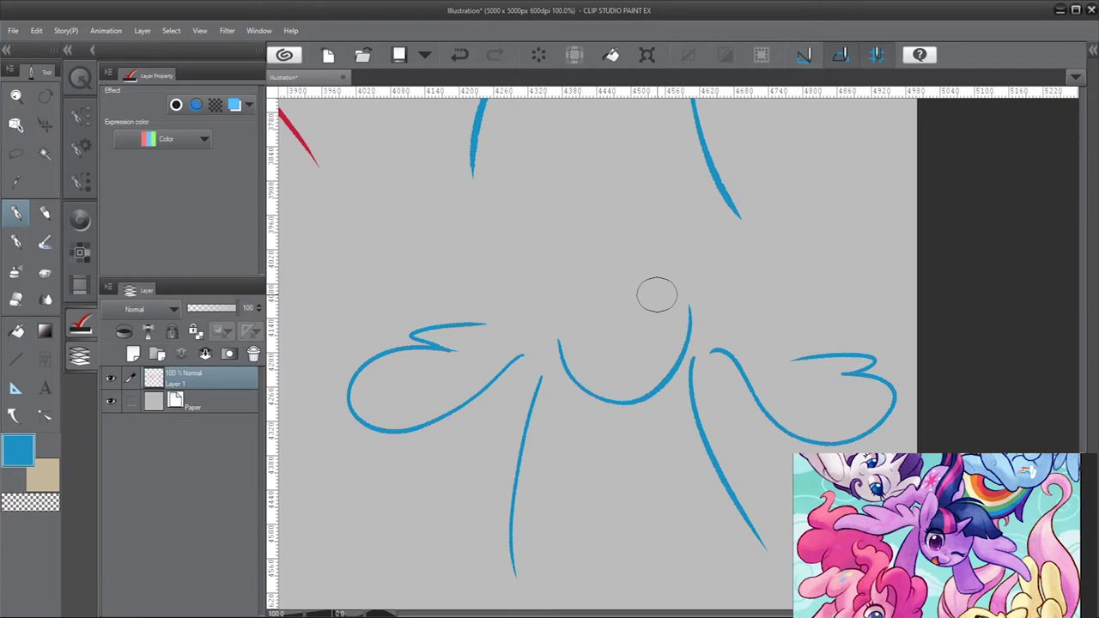
pyautogui.moveTo(584, 255)
pyautogui.mouseDown()
pyautogui.moveTo(573, 292)
pyautogui.moveTo(648, 303)
pyautogui.mouseUp()
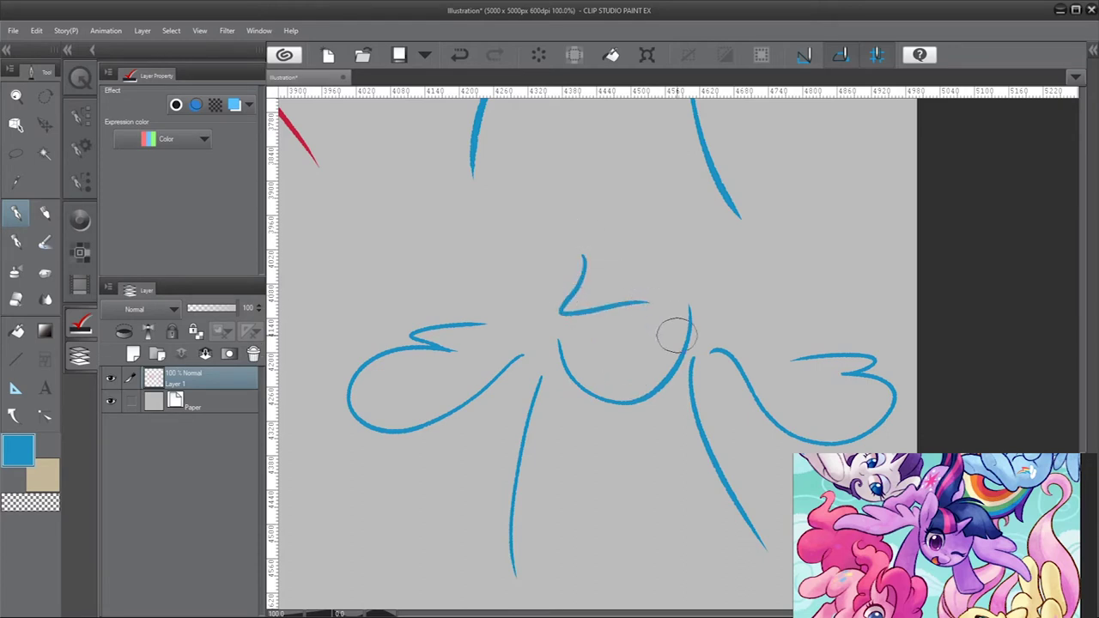
pyautogui.moveTo(644, 316); pyautogui.dragTo(673, 247)
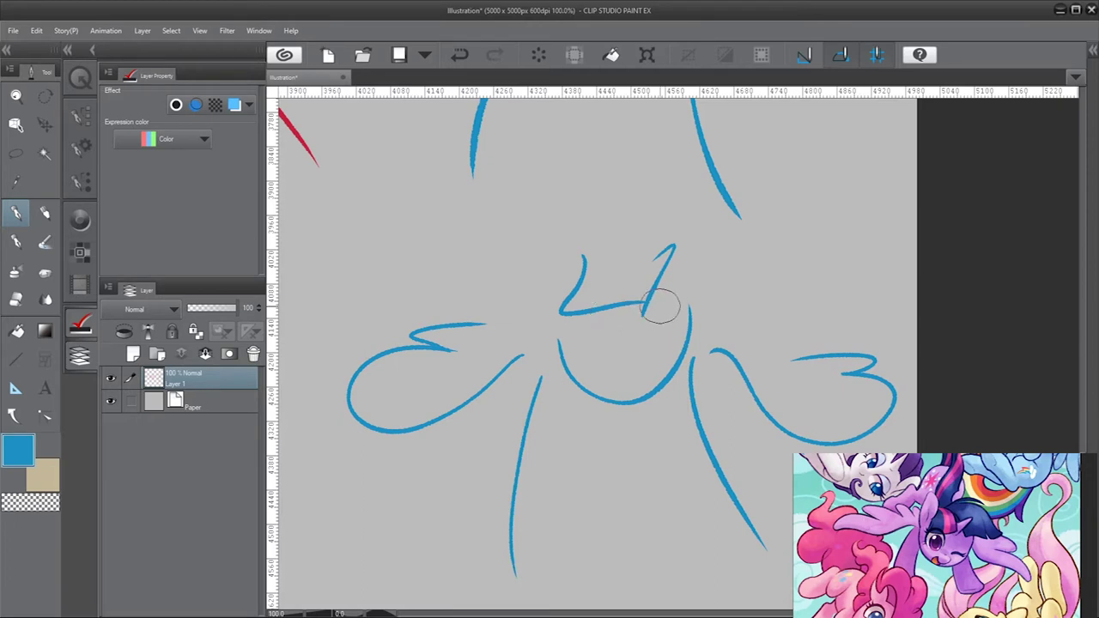
pyautogui.moveTo(659, 309)
pyautogui.mouseDown()
pyautogui.moveTo(738, 300)
pyautogui.moveTo(606, 232)
pyautogui.mouseUp()
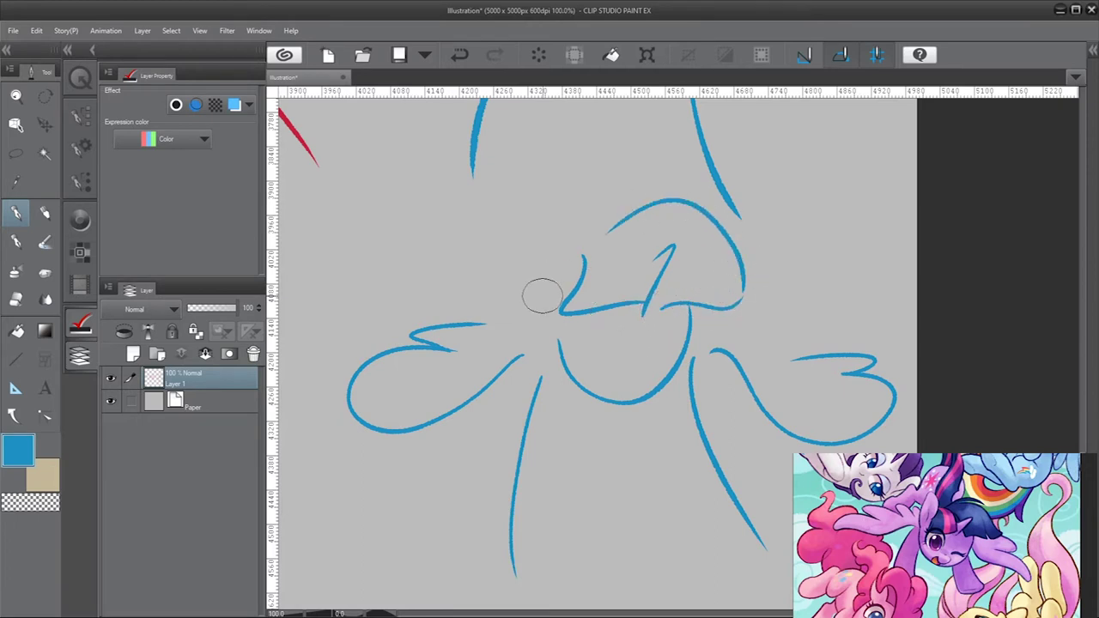
pyautogui.moveTo(557, 226); pyautogui.dragTo(542, 294)
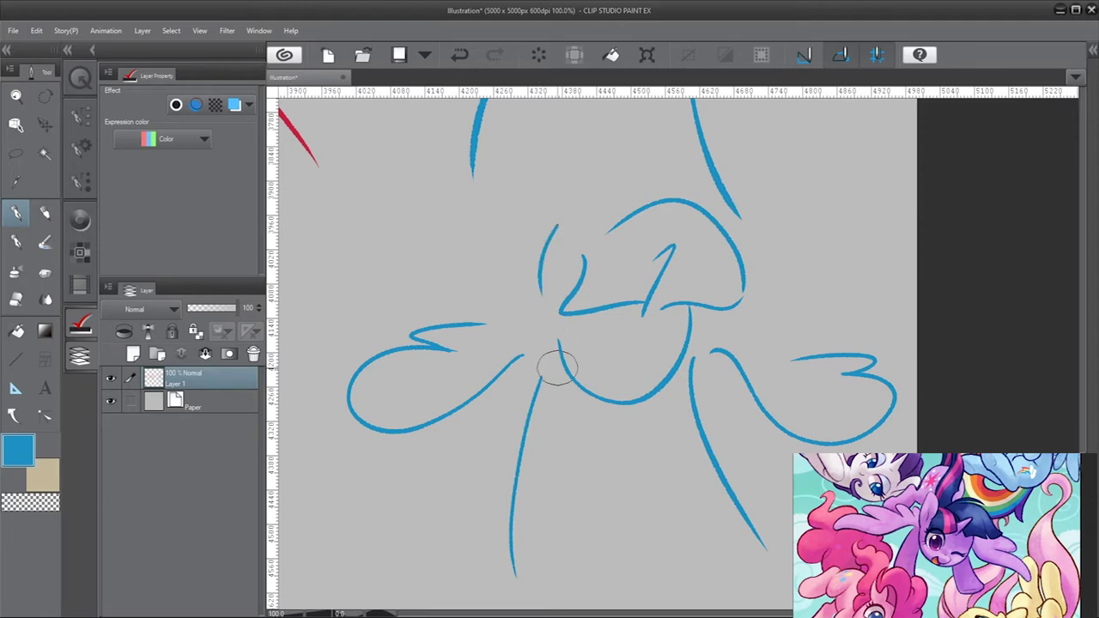
# Add a small open mouth, a large oval eye and a winking eye to the second blue pony's face
pyautogui.moveTo(626, 375); pyautogui.dragTo(633, 388)
pyautogui.moveTo(604, 326); pyautogui.dragTo(592, 328)
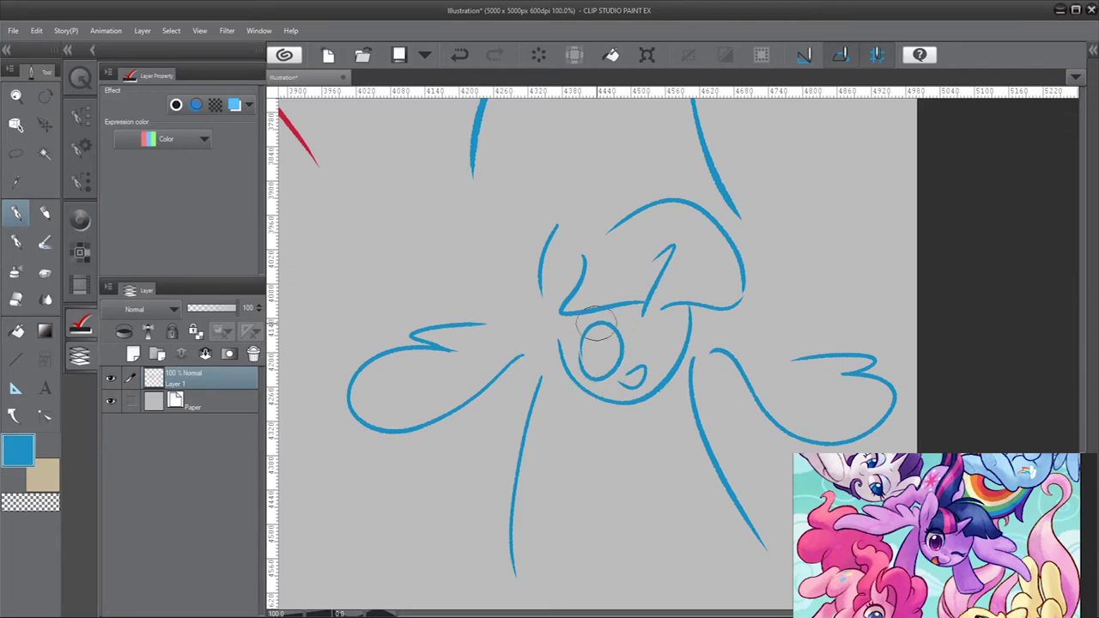
pyautogui.moveTo(650, 366); pyautogui.dragTo(673, 361)
# Examine the second blue pose at several magnifications, comparing its proportions with the first blue pose above it
pyautogui.scroll(-5, 710, 340)
pyautogui.scroll(2, 657, 340)
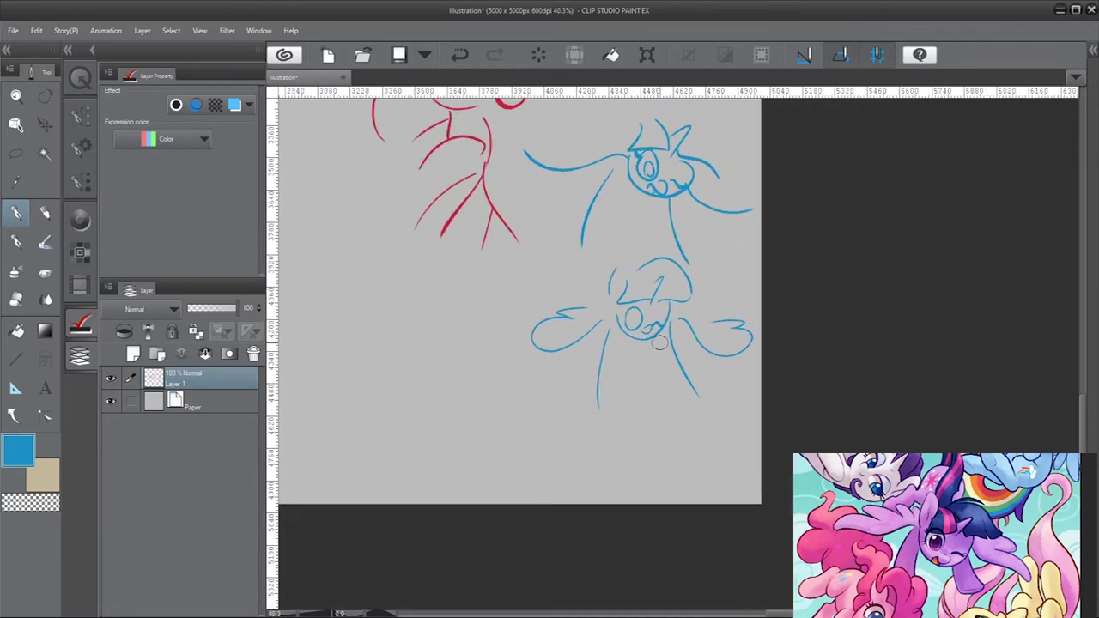
pyautogui.scroll(-1, 624, 330)
pyautogui.scroll(3, 626, 290)
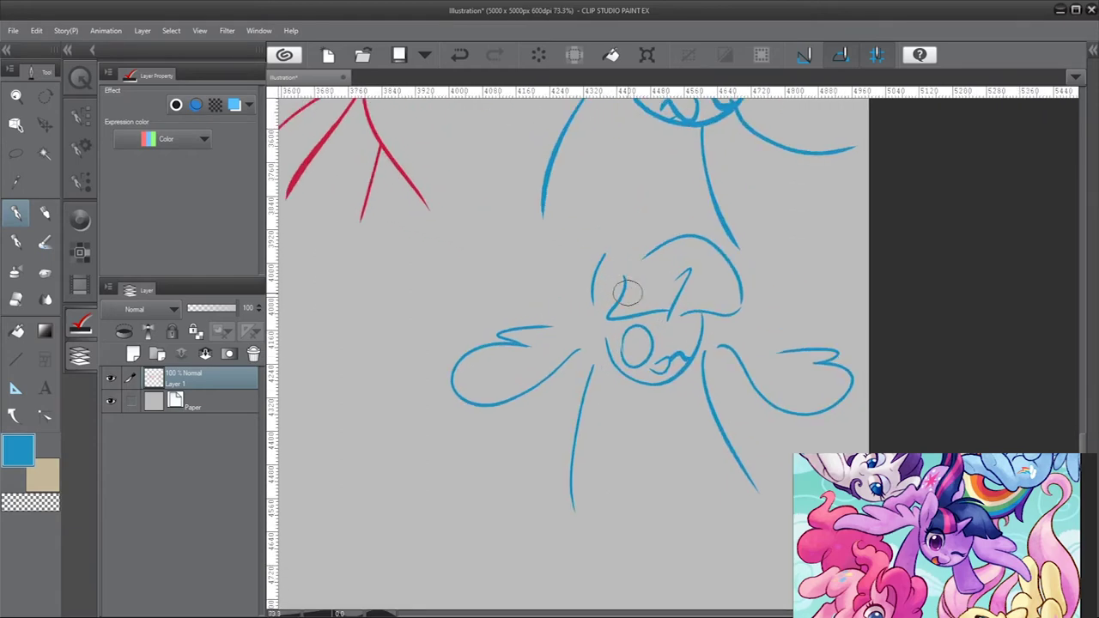
pyautogui.scroll(-1, 643, 359)
pyautogui.scroll(-1, 674, 459)
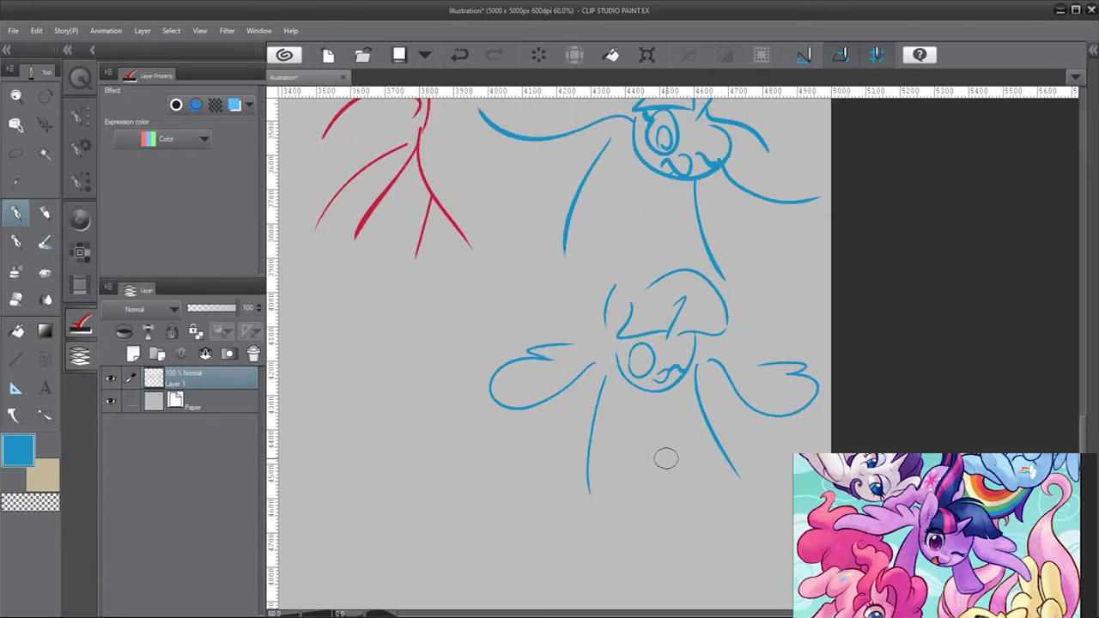
pyautogui.scroll(2, 687, 498)
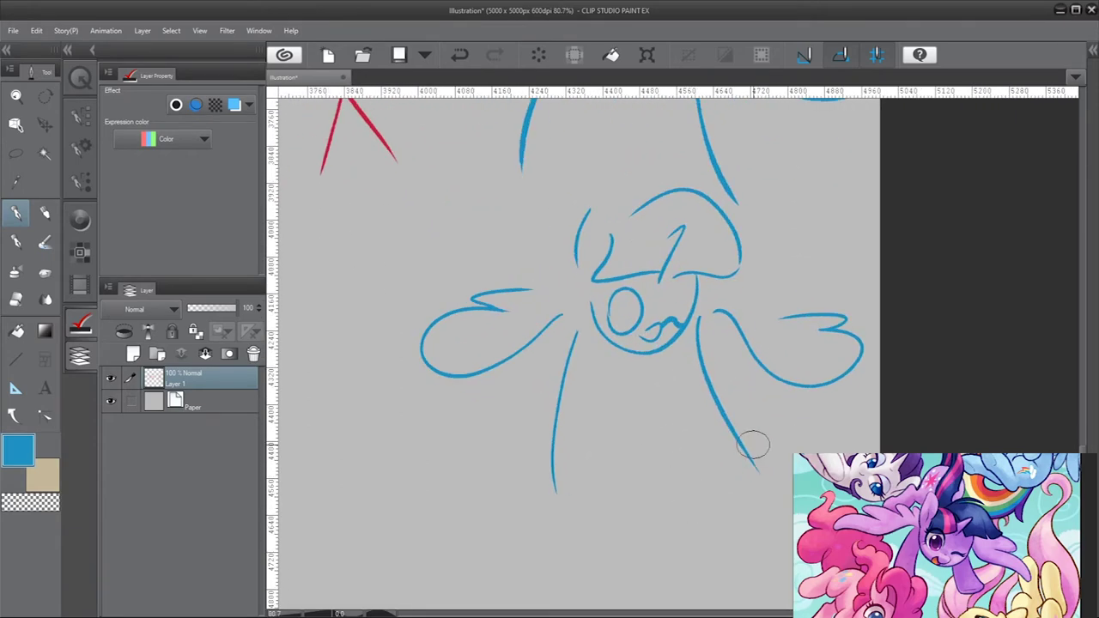
# Try rounding off the lower ends of the second blue pony's two foreleg lines with hoof curves
pyautogui.hotkey('ctrl', 'z')
pyautogui.moveTo(715, 455); pyautogui.dragTo(757, 468)
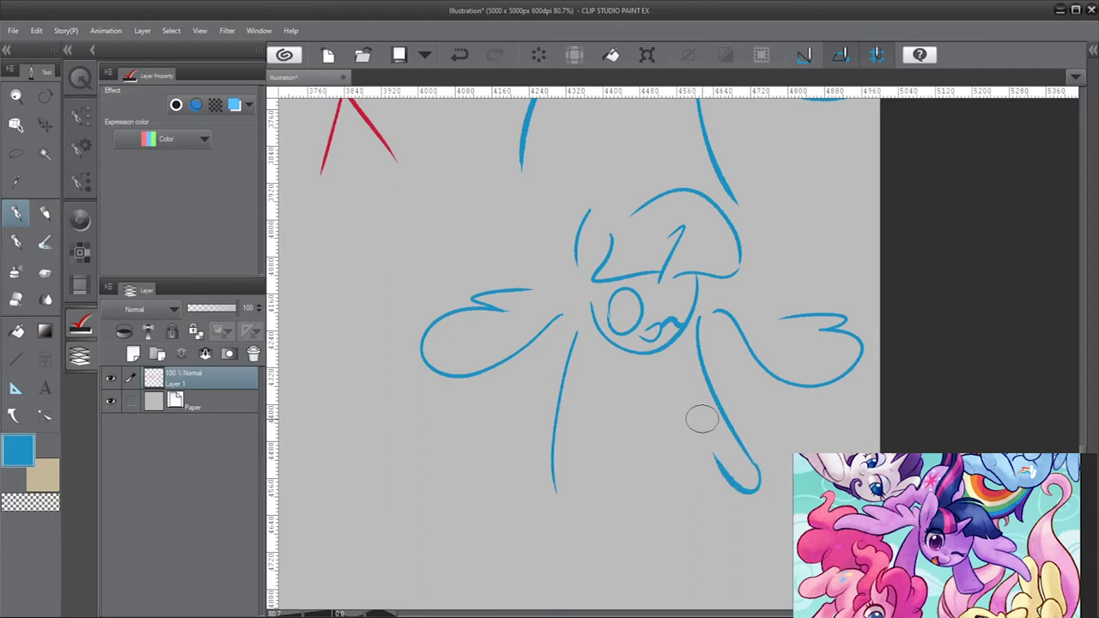
pyautogui.moveTo(557, 478); pyautogui.dragTo(579, 441)
pyautogui.hotkey('ctrl', 'z')
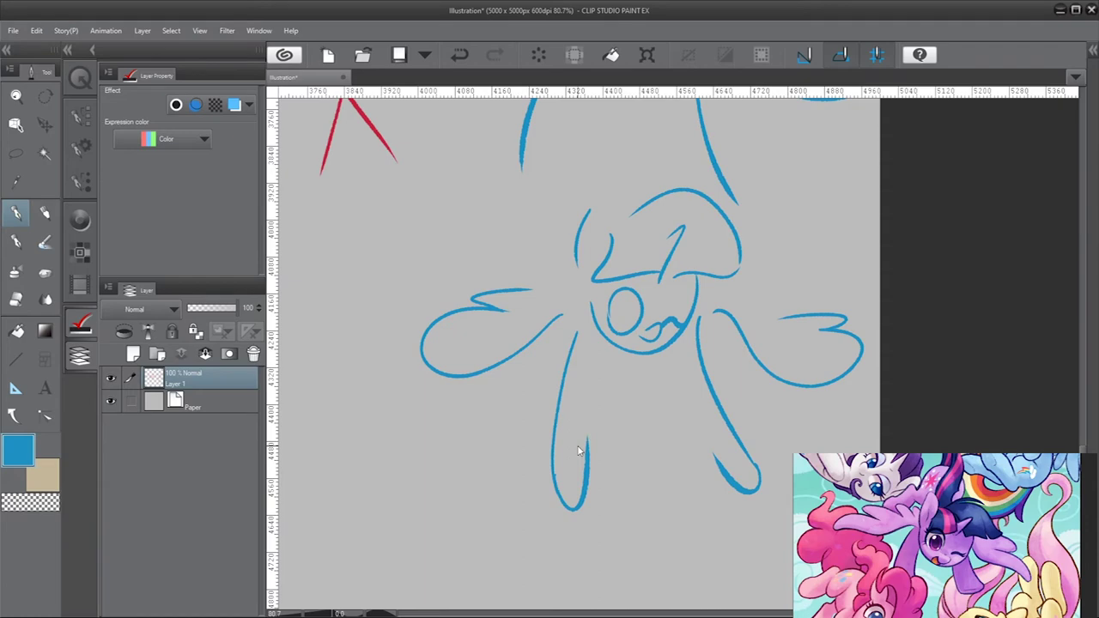
pyautogui.hotkey('ctrl', 'z')
pyautogui.hotkey('ctrl', 'z')
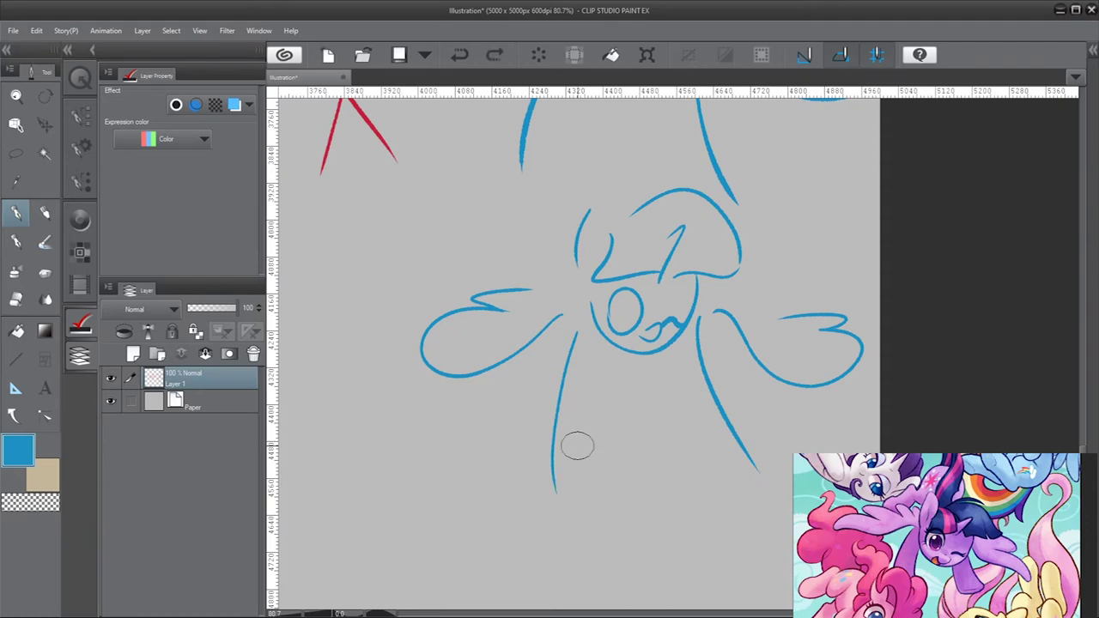
pyautogui.scroll(-5, 577, 445)
pyautogui.scroll(2, 689, 322)
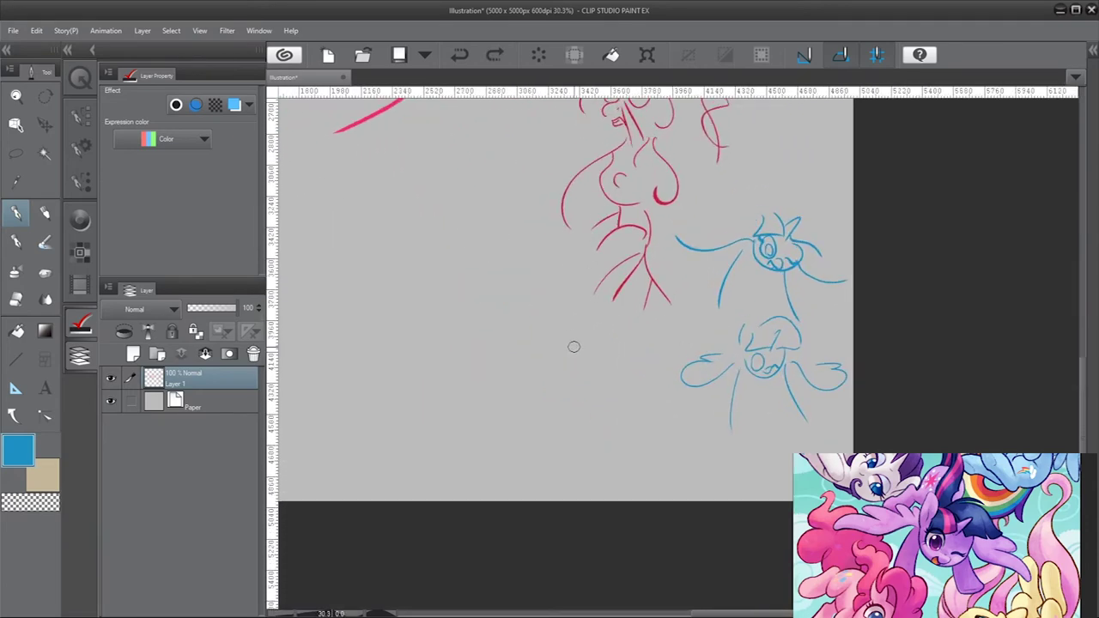
pyautogui.scroll(3, 574, 346)
pyautogui.scroll(4, 627, 372)
pyautogui.scroll(1, 644, 380)
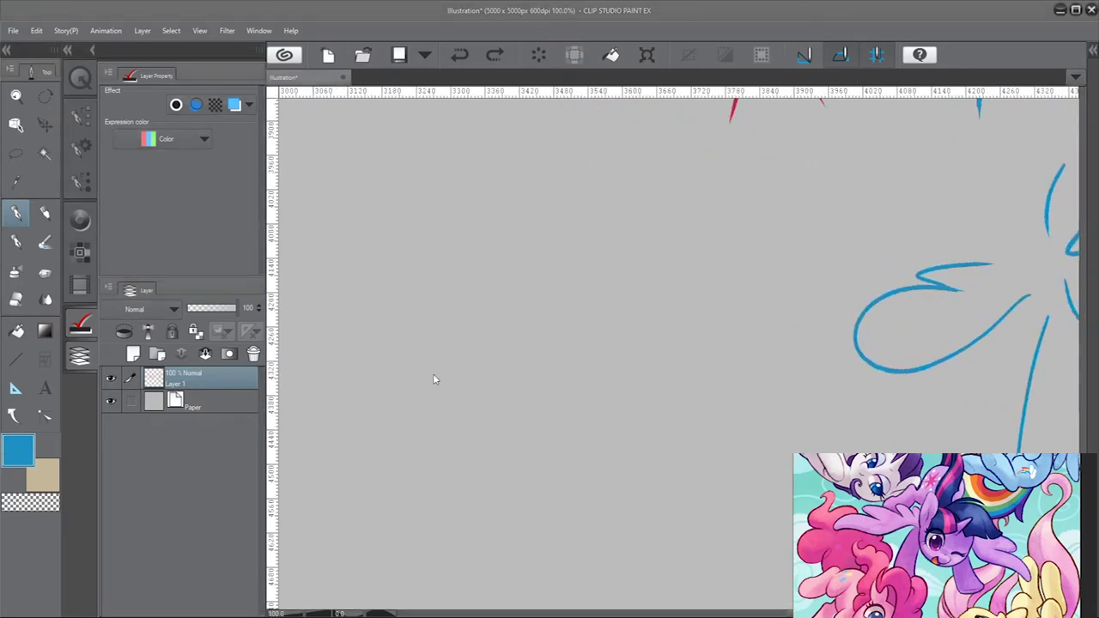
pyautogui.moveTo(569, 292)
pyautogui.mouseDown()
pyautogui.moveTo(559, 314)
pyautogui.moveTo(601, 369)
pyautogui.mouseUp()
pyautogui.hotkey('ctrl', 'z')
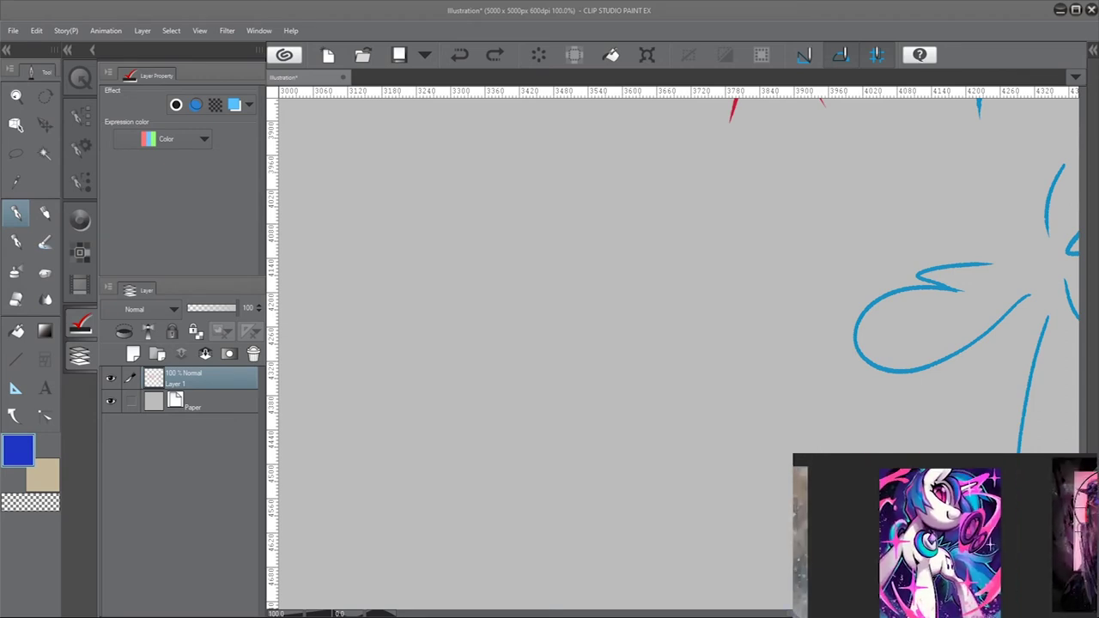
pyautogui.moveTo(515, 209); pyautogui.dragTo(507, 411)
pyautogui.hotkey('ctrl', 'z')
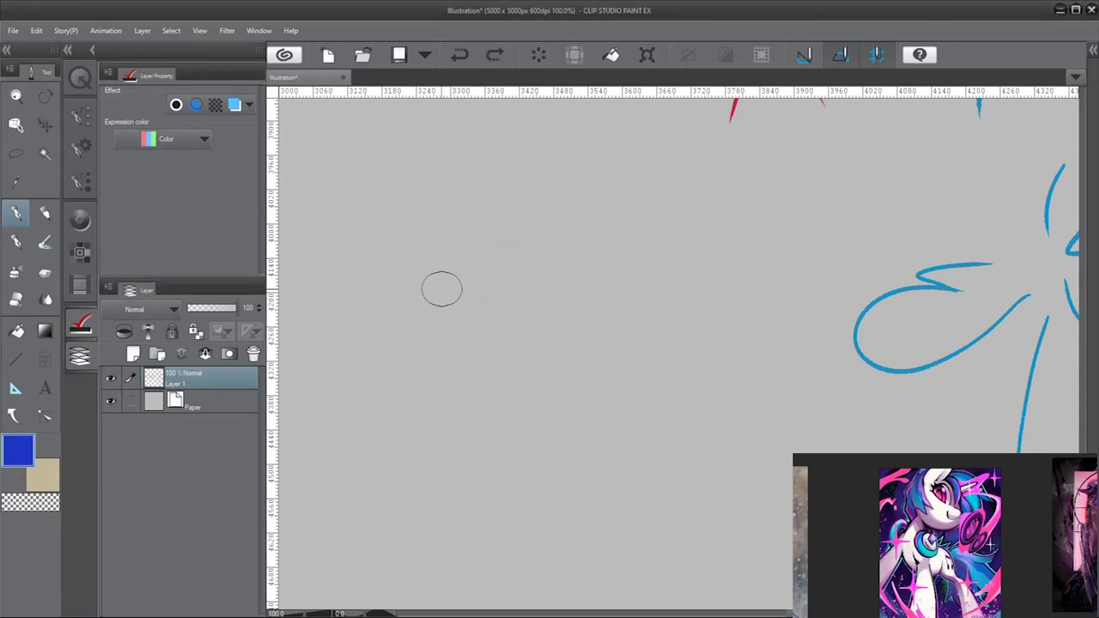
# Sketch a standing pony in dark blue on the empty canvas beside the blue poses, with a curved chest and long foreleg lines
pyautogui.moveTo(484, 217)
pyautogui.mouseDown()
pyautogui.moveTo(463, 233)
pyautogui.moveTo(478, 425)
pyautogui.mouseUp()
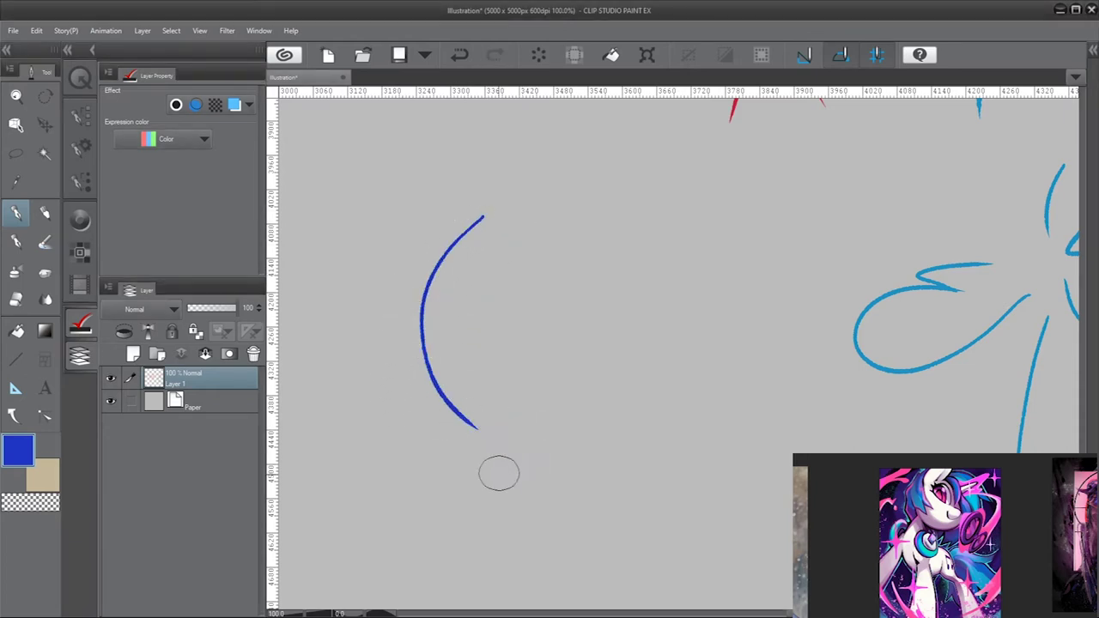
pyautogui.moveTo(489, 378); pyautogui.dragTo(483, 599)
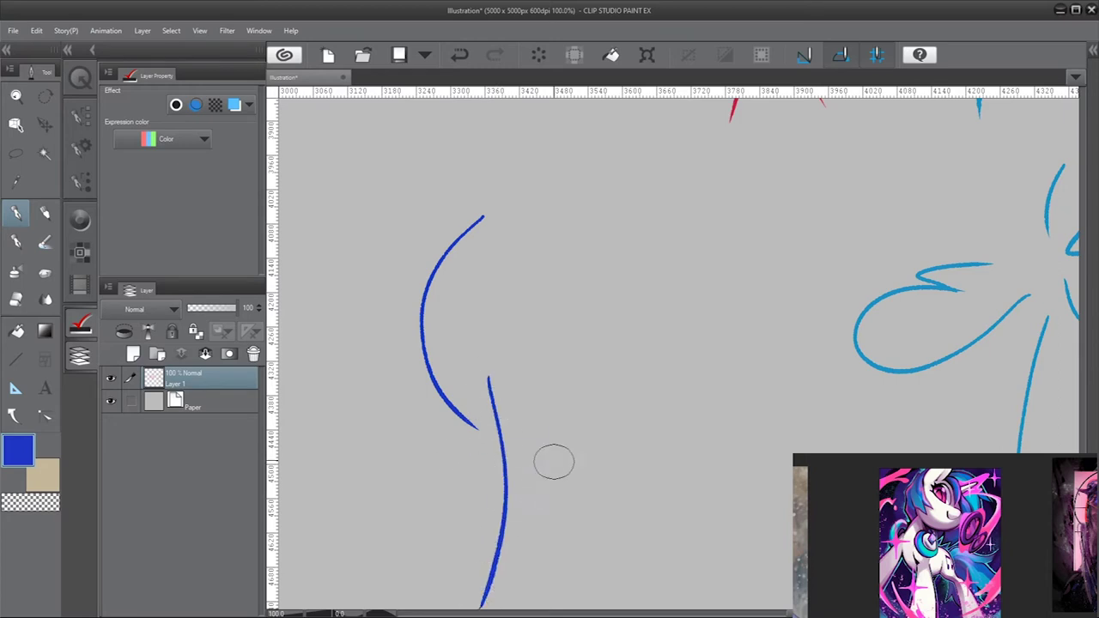
pyautogui.moveTo(546, 367)
pyautogui.mouseDown()
pyautogui.moveTo(573, 502)
pyautogui.moveTo(580, 606)
pyautogui.mouseUp()
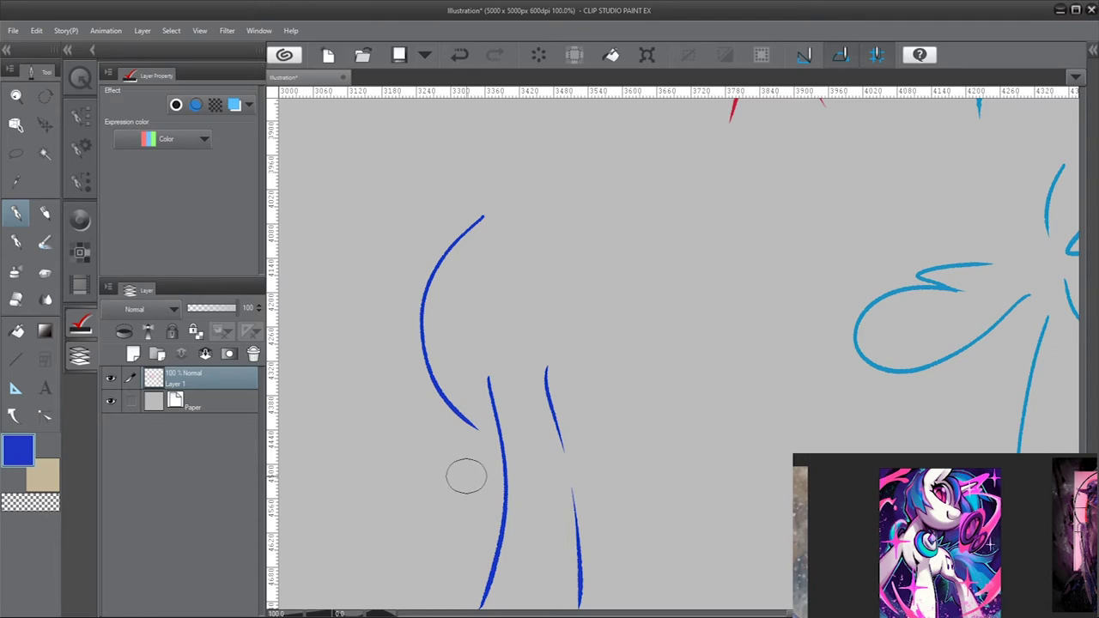
pyautogui.moveTo(427, 282)
pyautogui.mouseDown()
pyautogui.moveTo(372, 375)
pyautogui.moveTo(289, 589)
pyautogui.mouseUp()
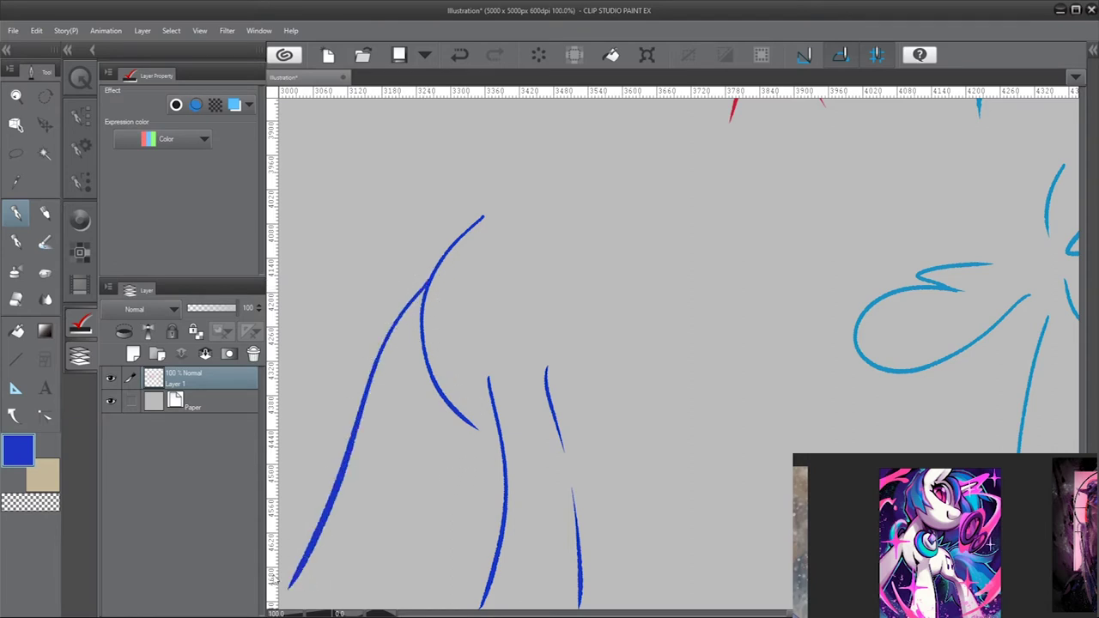
pyautogui.moveTo(432, 384); pyautogui.dragTo(413, 605)
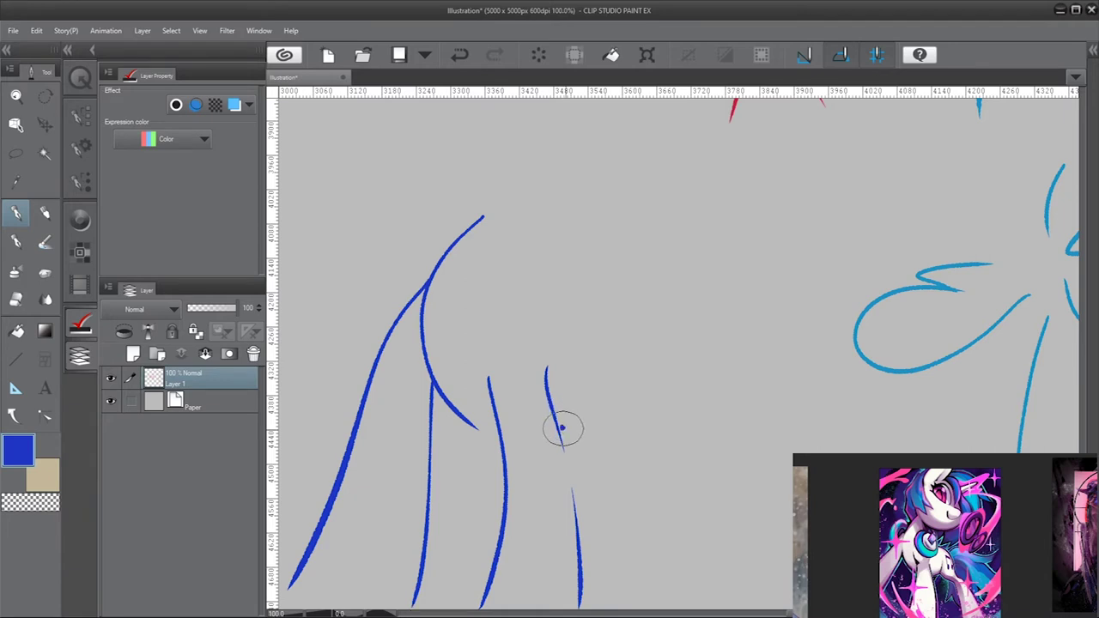
# Add the dark blue pony's belly curve, rounded rump and two long hind leg lines
pyautogui.moveTo(560, 426); pyautogui.dragTo(621, 404)
pyautogui.moveTo(608, 301)
pyautogui.mouseDown()
pyautogui.moveTo(660, 401)
pyautogui.moveTo(697, 450)
pyautogui.moveTo(713, 603)
pyautogui.mouseUp()
pyautogui.moveTo(611, 421)
pyautogui.mouseDown()
pyautogui.moveTo(650, 527)
pyautogui.moveTo(652, 608)
pyautogui.mouseUp()
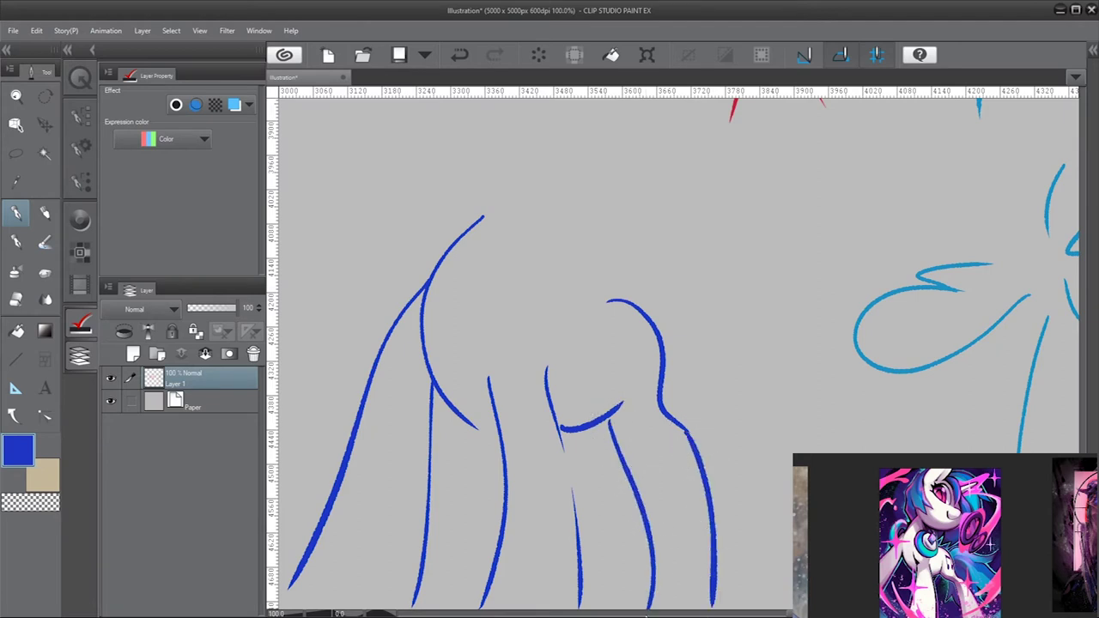
# Draw the dark blue pony's head with a jaw curve, a rounded muzzle, a slanted oval eye with a lash and a long mane lock
pyautogui.moveTo(532, 243); pyautogui.dragTo(672, 222)
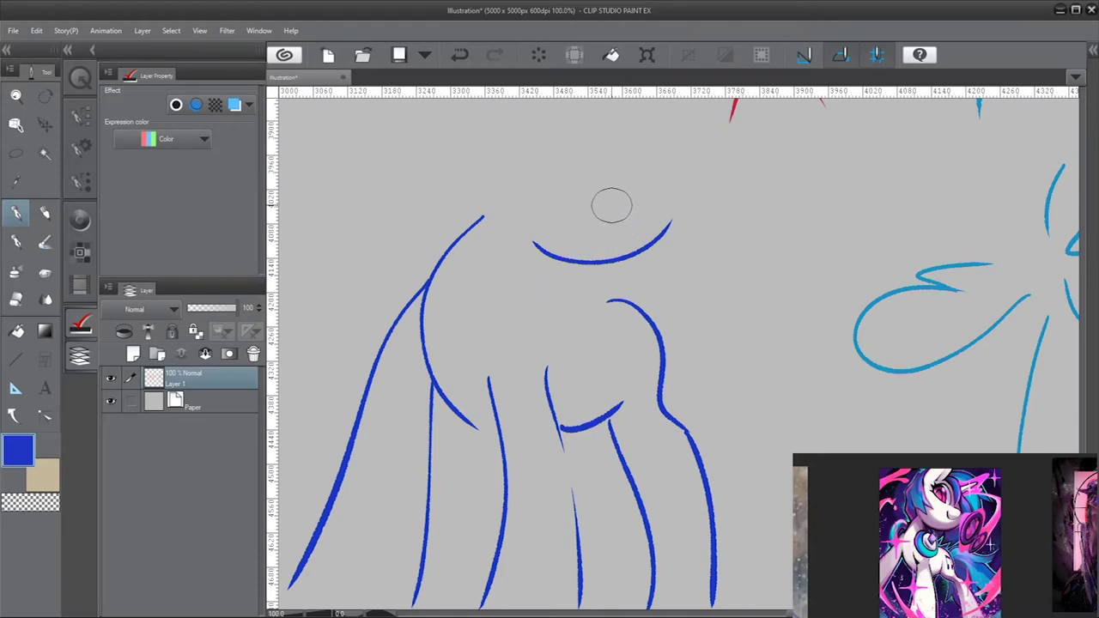
pyautogui.moveTo(594, 181)
pyautogui.mouseDown()
pyautogui.moveTo(611, 172)
pyautogui.moveTo(606, 215)
pyautogui.mouseUp()
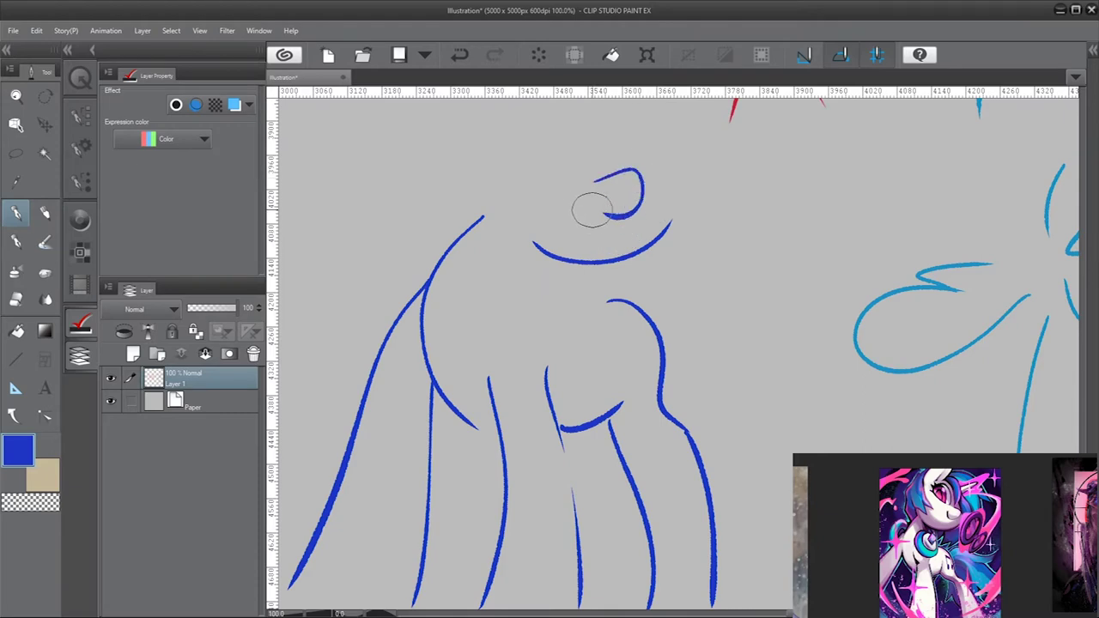
pyautogui.scroll(-3, 565, 176)
pyautogui.scroll(1, 538, 162)
pyautogui.scroll(2, 538, 228)
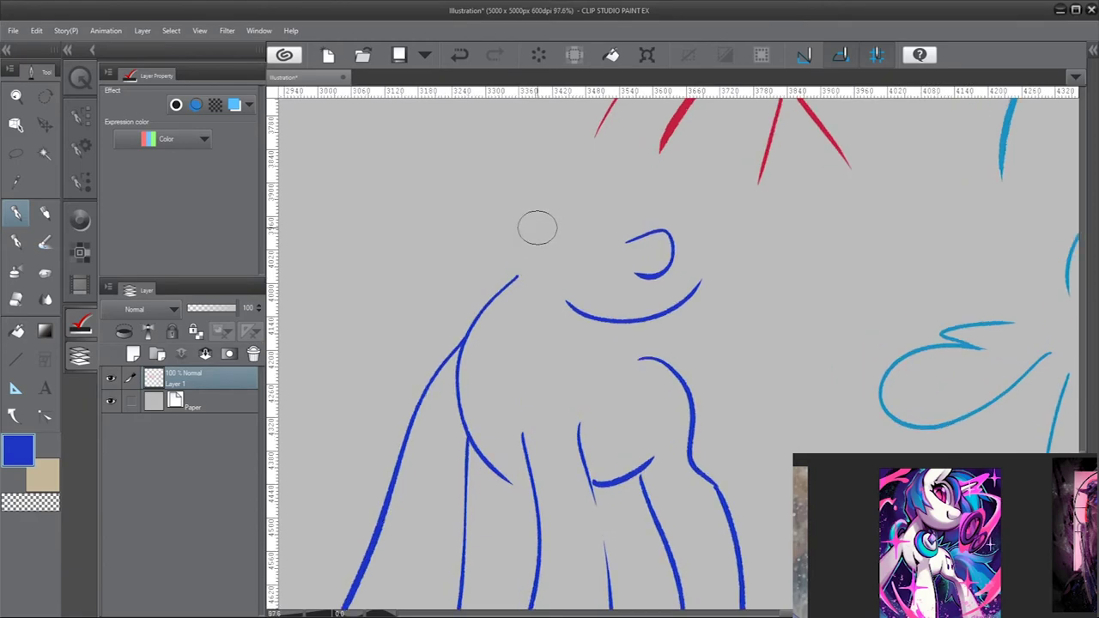
pyautogui.moveTo(614, 215)
pyautogui.mouseDown()
pyautogui.moveTo(564, 166)
pyautogui.moveTo(615, 220)
pyautogui.moveTo(591, 155)
pyautogui.moveTo(611, 219)
pyautogui.mouseUp()
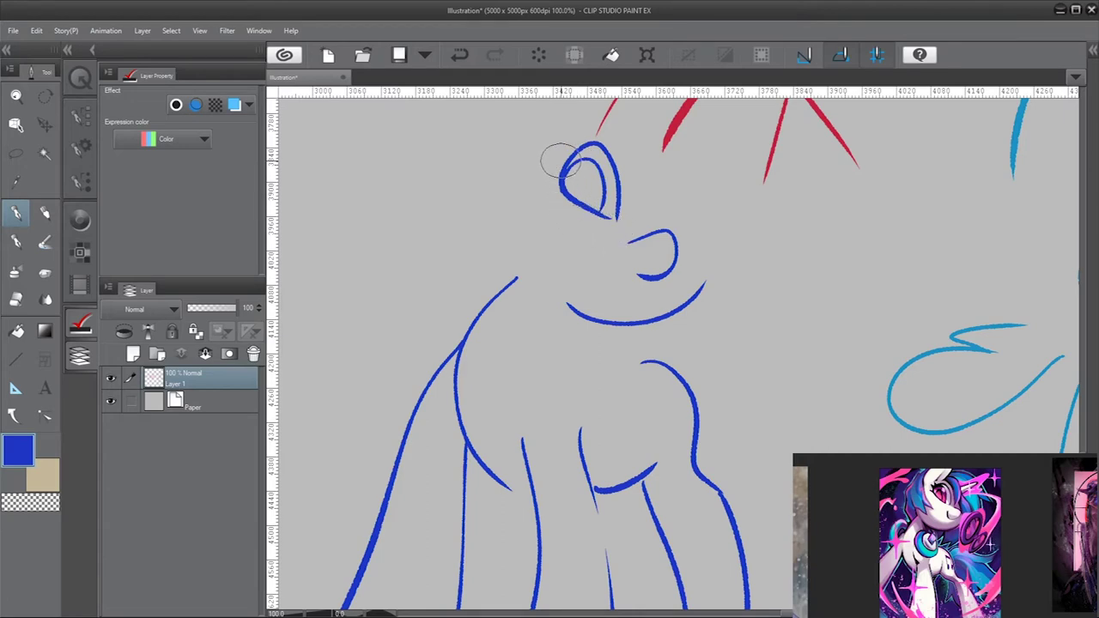
pyautogui.moveTo(554, 158)
pyautogui.mouseDown()
pyautogui.moveTo(569, 129)
pyautogui.moveTo(614, 152)
pyautogui.mouseUp()
pyautogui.moveTo(636, 146); pyautogui.dragTo(714, 353)
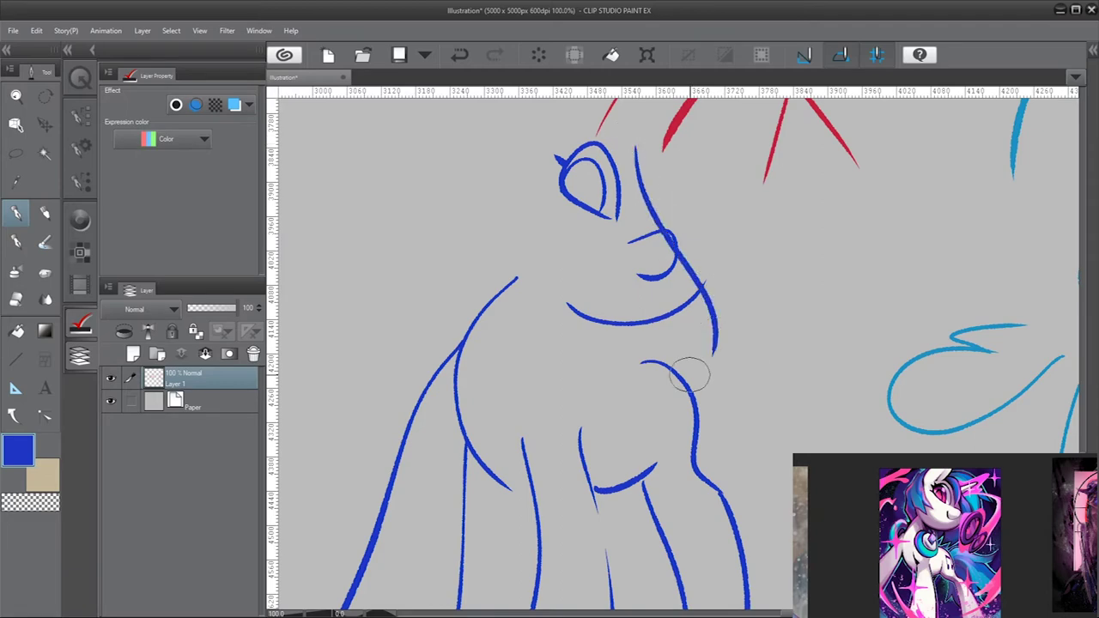
# Try hatching the gap between the dark blue pony's chest curve and its outer foreleg line
pyautogui.scroll(-3, 691, 376)
pyautogui.scroll(2, 617, 367)
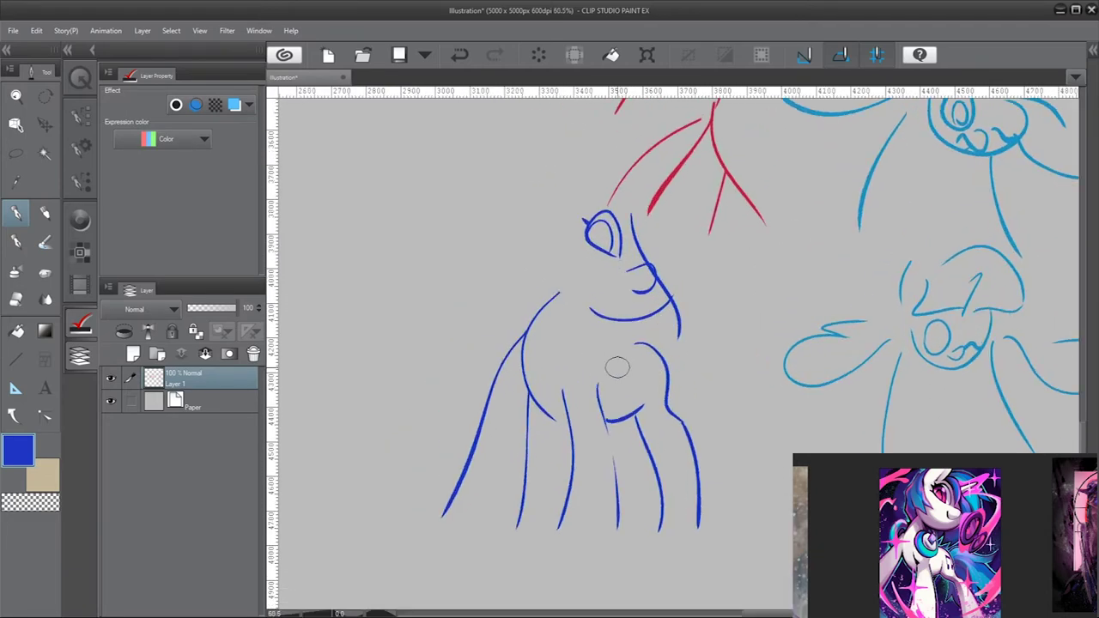
pyautogui.scroll(2, 581, 475)
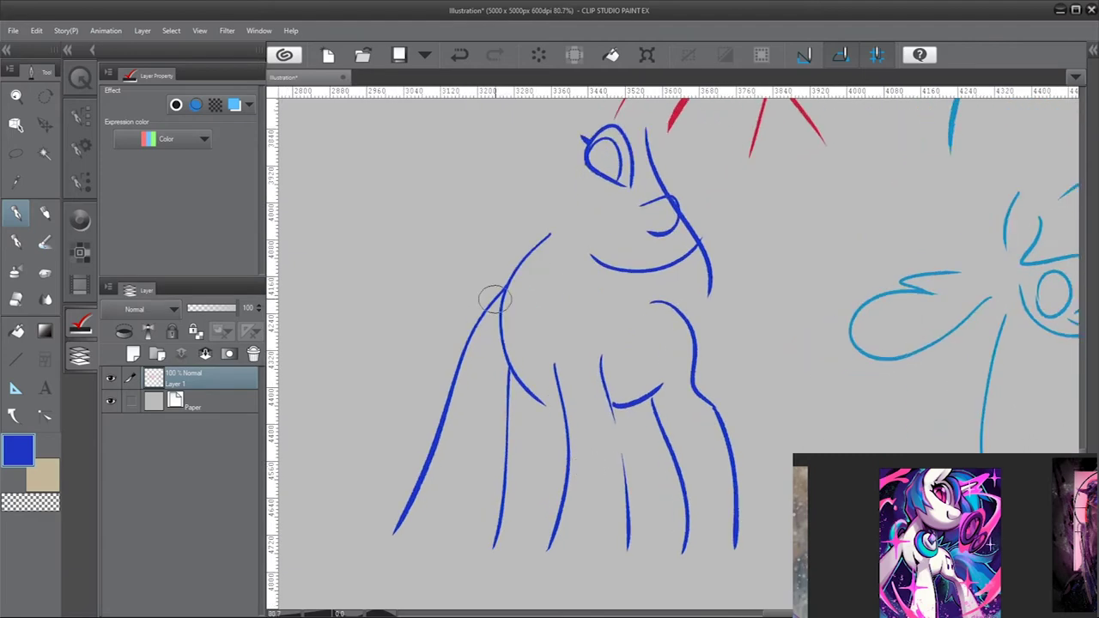
pyautogui.moveTo(499, 326); pyautogui.dragTo(466, 347)
pyautogui.moveTo(499, 347); pyautogui.dragTo(462, 369)
pyautogui.moveTo(496, 372)
pyautogui.mouseDown()
pyautogui.moveTo(467, 393)
pyautogui.moveTo(438, 455)
pyautogui.mouseUp()
pyautogui.moveTo(468, 465); pyautogui.dragTo(429, 511)
pyautogui.hotkey('ctrl', 'z')
pyautogui.hotkey('ctrl', 'z')
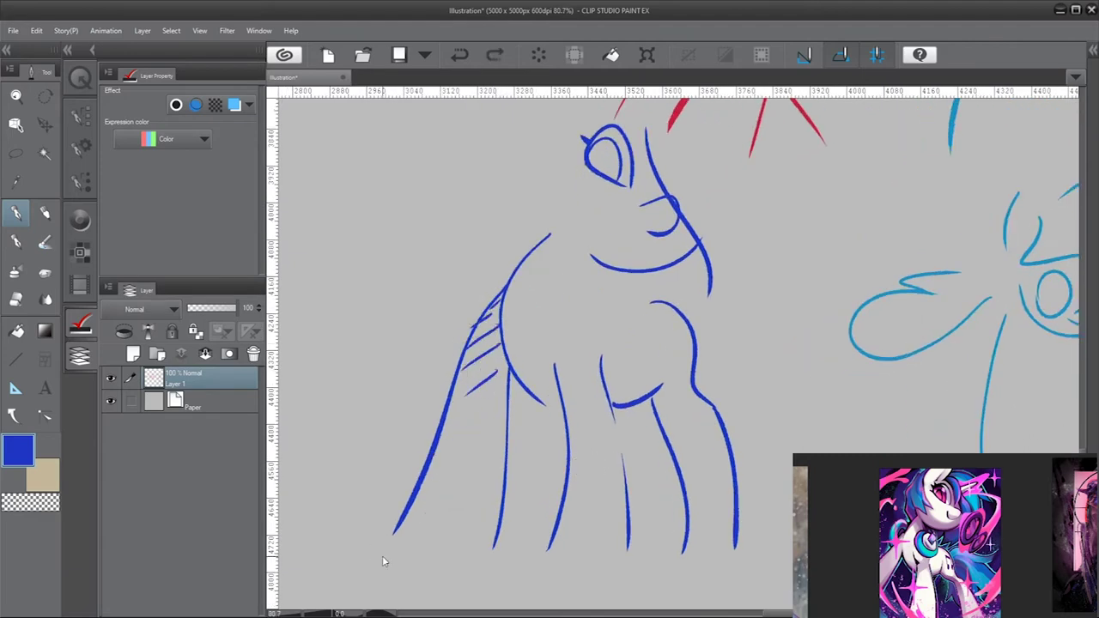
pyautogui.hotkey('ctrl', 'z')
pyautogui.hotkey('ctrl', 'z')
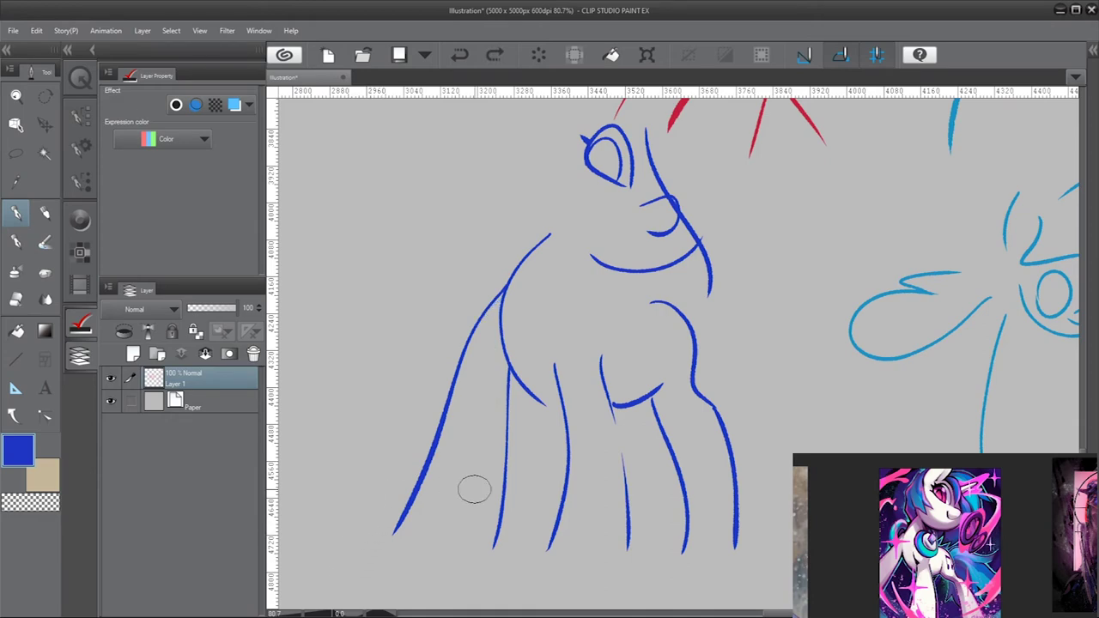
# Try additional strokes across the dark blue pony's body, down its legs and over its head
pyautogui.scroll(-1, 481, 481)
pyautogui.scroll(1, 546, 458)
pyautogui.moveTo(525, 288)
pyautogui.mouseDown()
pyautogui.moveTo(523, 327)
pyautogui.moveTo(700, 371)
pyautogui.mouseUp()
pyautogui.moveTo(554, 360); pyautogui.dragTo(562, 571)
pyautogui.moveTo(613, 342); pyautogui.dragTo(695, 583)
pyautogui.hotkey('ctrl', 'z')
pyautogui.hotkey('ctrl', 'z')
pyautogui.hotkey('ctrl', 'z')
pyautogui.moveTo(629, 161)
pyautogui.mouseDown()
pyautogui.moveTo(662, 219)
pyautogui.moveTo(669, 344)
pyautogui.mouseUp()
pyautogui.hotkey('ctrl', 'z')
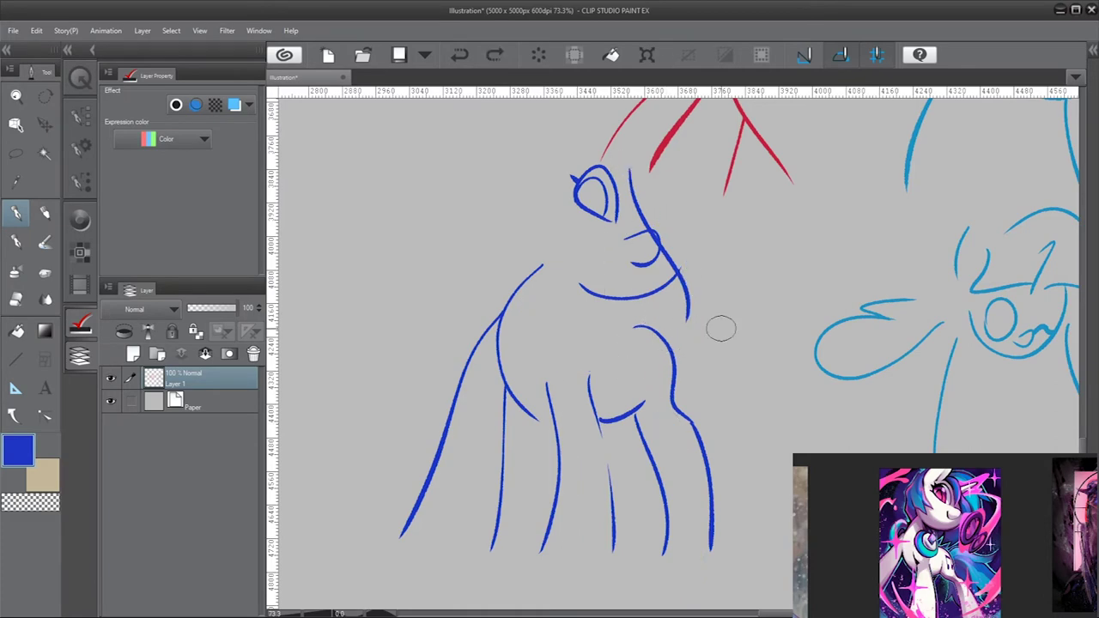
pyautogui.scroll(-2, 706, 319)
pyautogui.scroll(1, 745, 231)
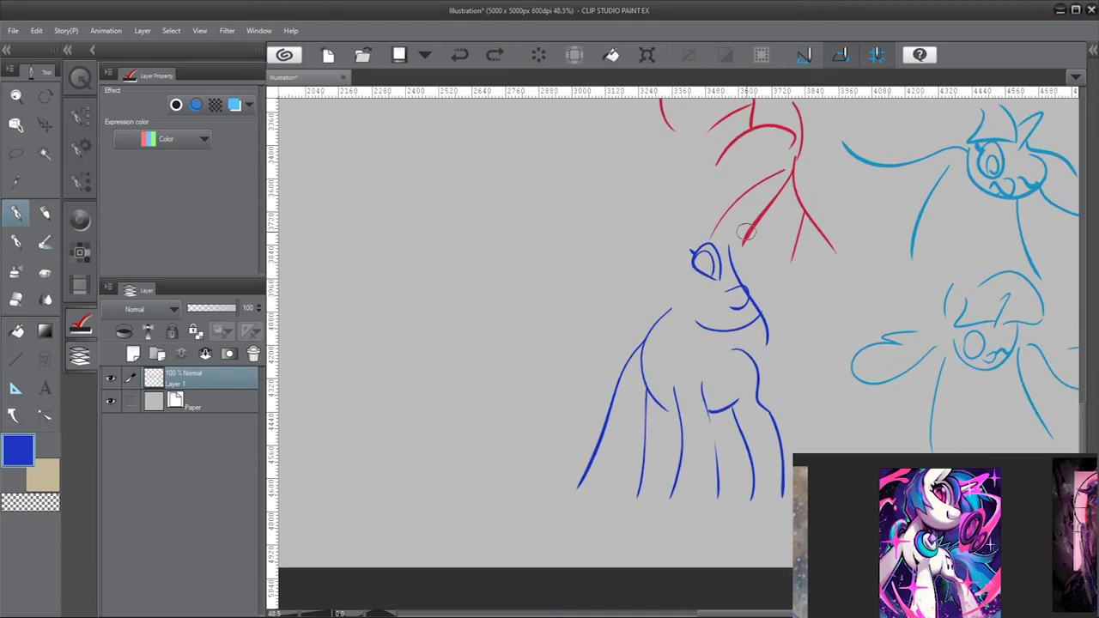
pyautogui.scroll(3, 746, 232)
pyautogui.moveTo(653, 382)
pyautogui.mouseDown()
pyautogui.moveTo(614, 378)
pyautogui.moveTo(651, 318)
pyautogui.mouseUp()
pyautogui.hotkey('ctrl', 'z')
pyautogui.scroll(-5, 592, 440)
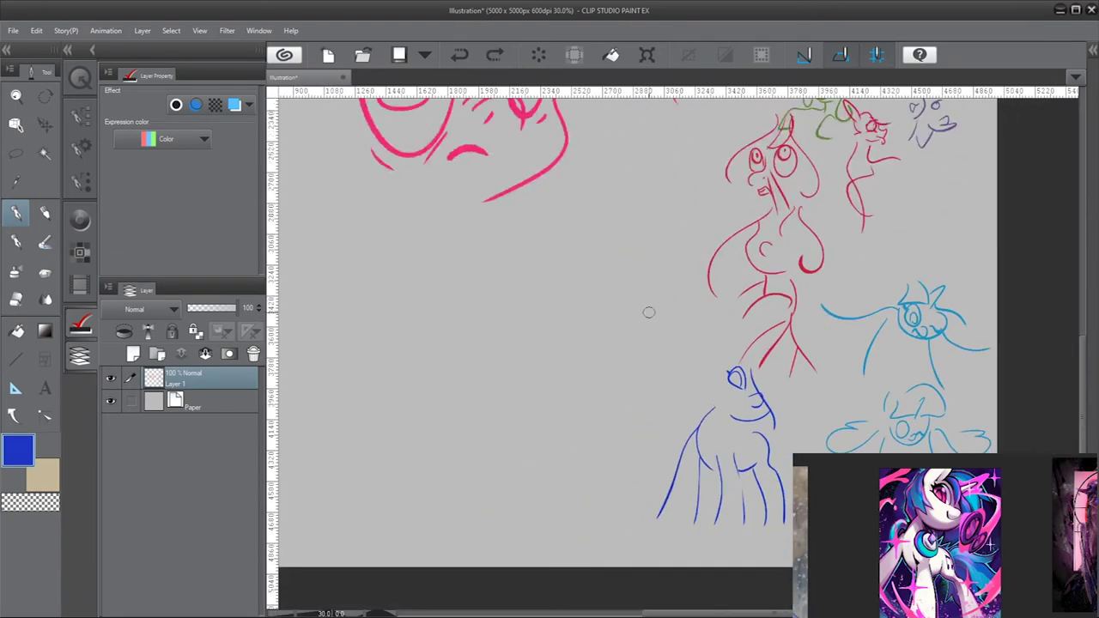
# Start a winged pony study in blue beneath the large pink face, drawing a pointed ear, sweeping fringe curves and a jagged mane tuft
pyautogui.scroll(2, 673, 341)
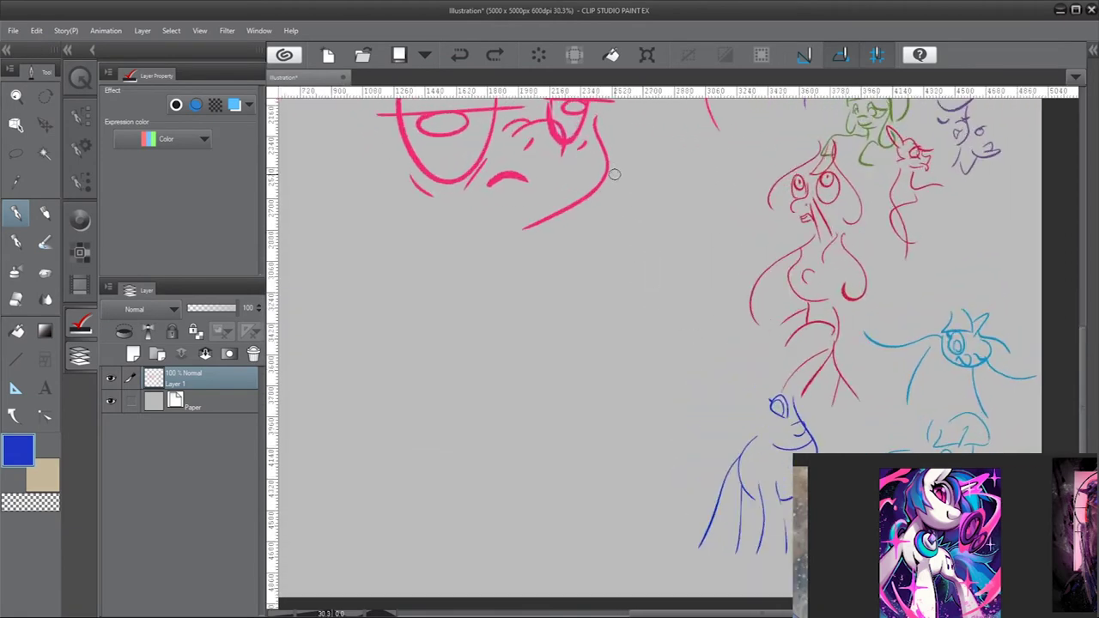
pyautogui.scroll(-3, 655, 307)
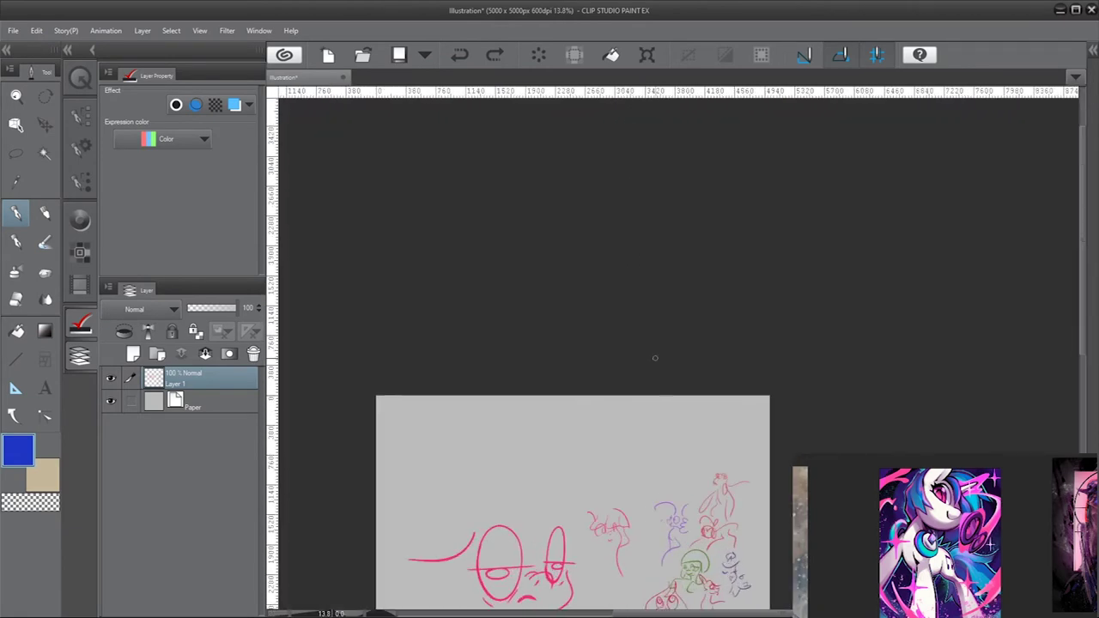
pyautogui.scroll(5, 608, 455)
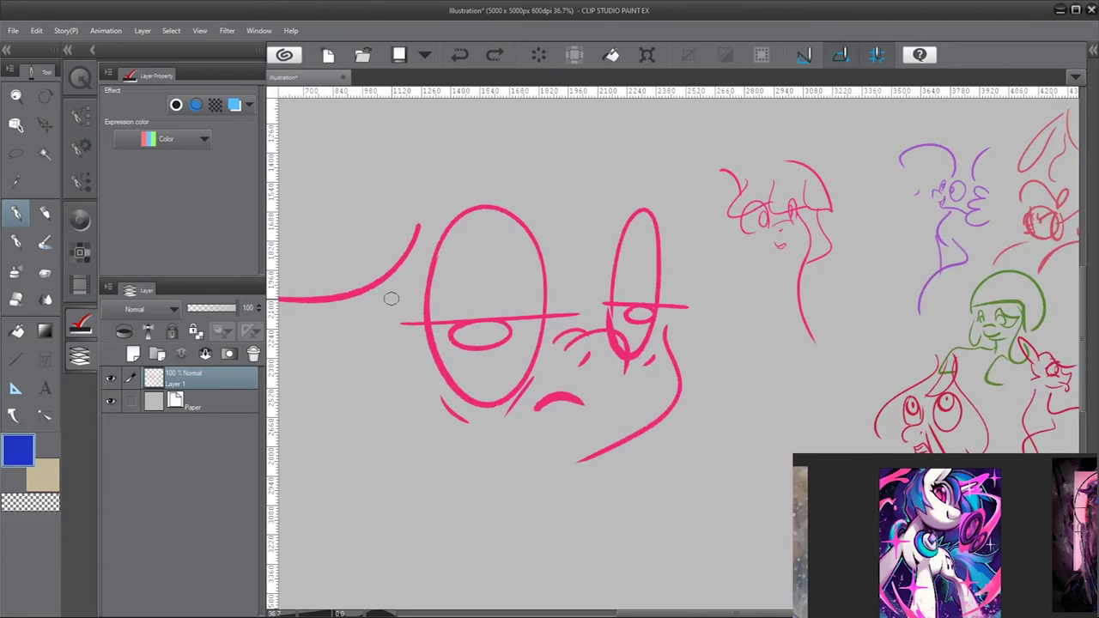
pyautogui.scroll(-2, 469, 352)
pyautogui.scroll(3, 710, 523)
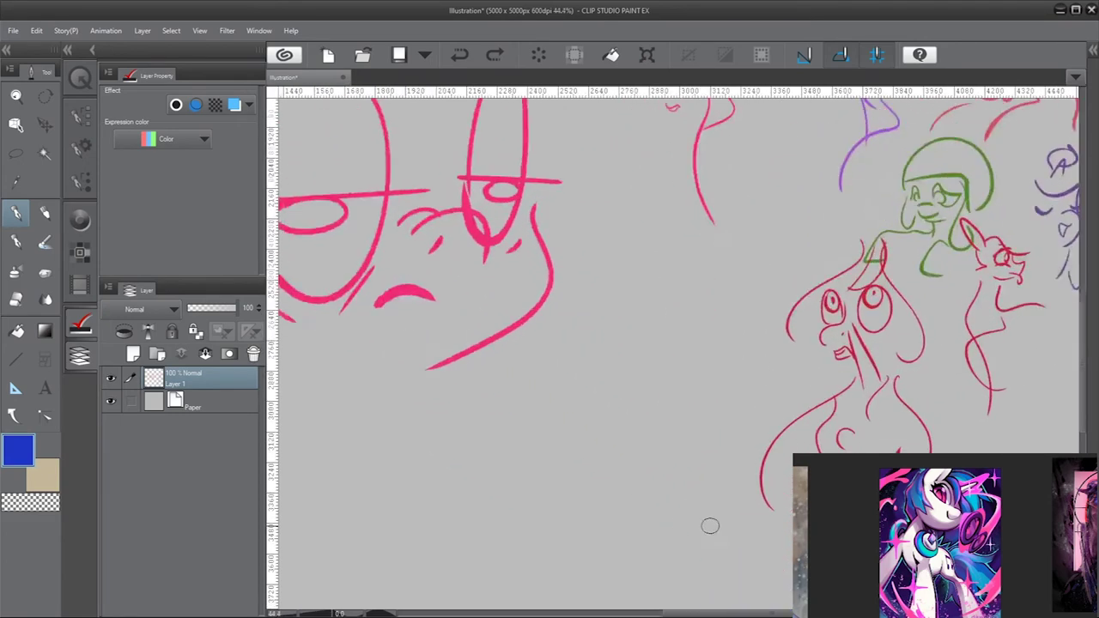
pyautogui.scroll(4, 571, 501)
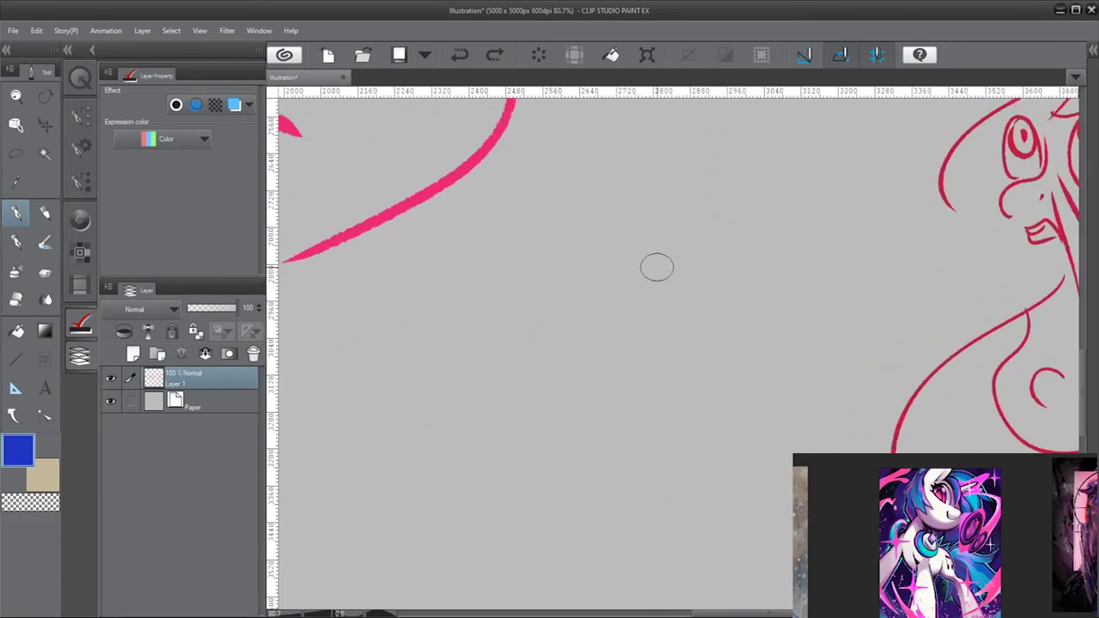
pyautogui.scroll(-1, 584, 407)
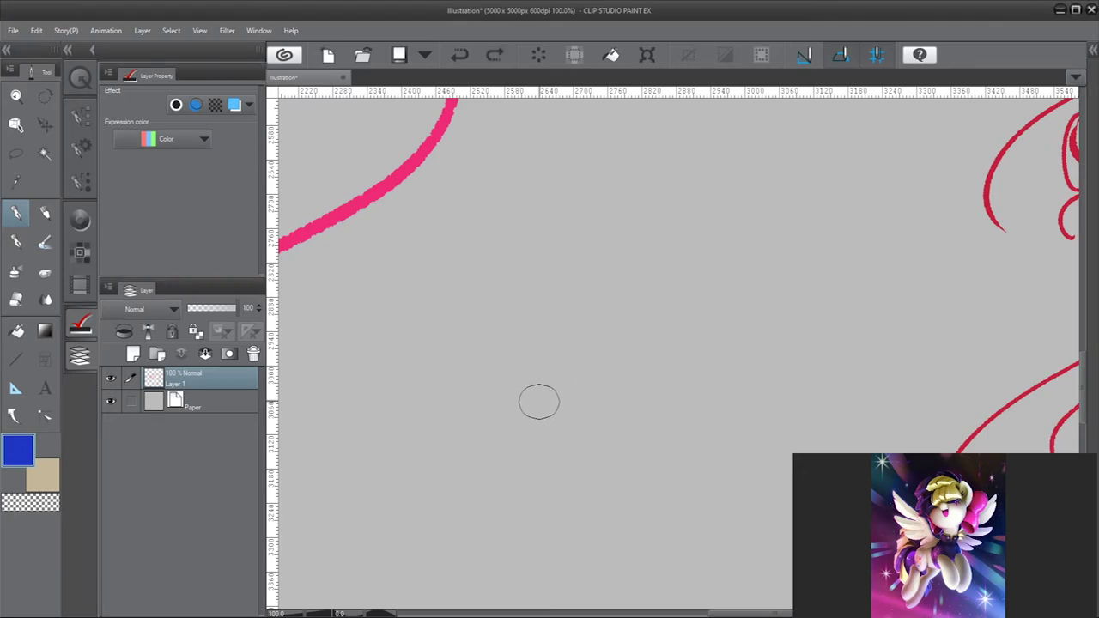
pyautogui.moveTo(656, 262)
pyautogui.mouseDown()
pyautogui.moveTo(705, 245)
pyautogui.moveTo(709, 308)
pyautogui.mouseUp()
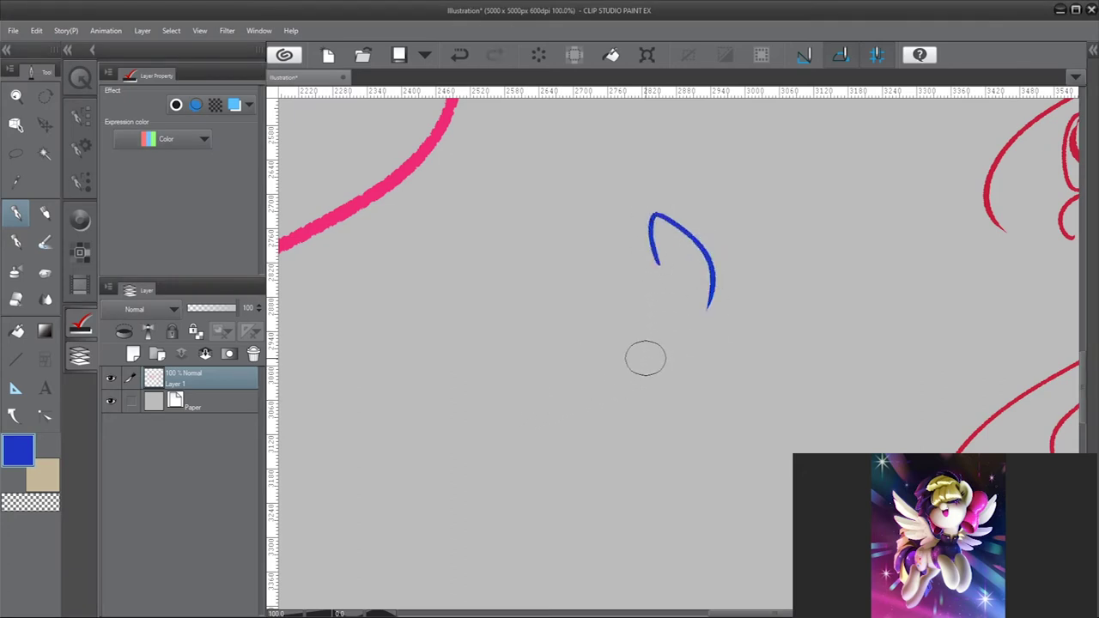
pyautogui.moveTo(647, 263); pyautogui.dragTo(464, 393)
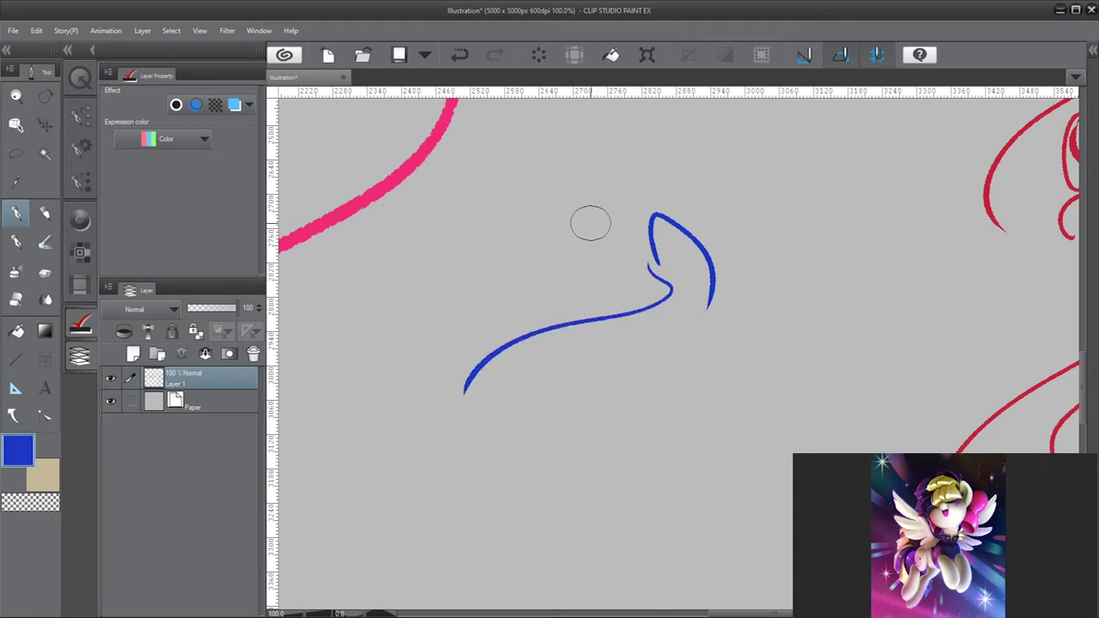
pyautogui.moveTo(593, 232); pyautogui.dragTo(446, 307)
pyautogui.moveTo(638, 210); pyautogui.dragTo(584, 181)
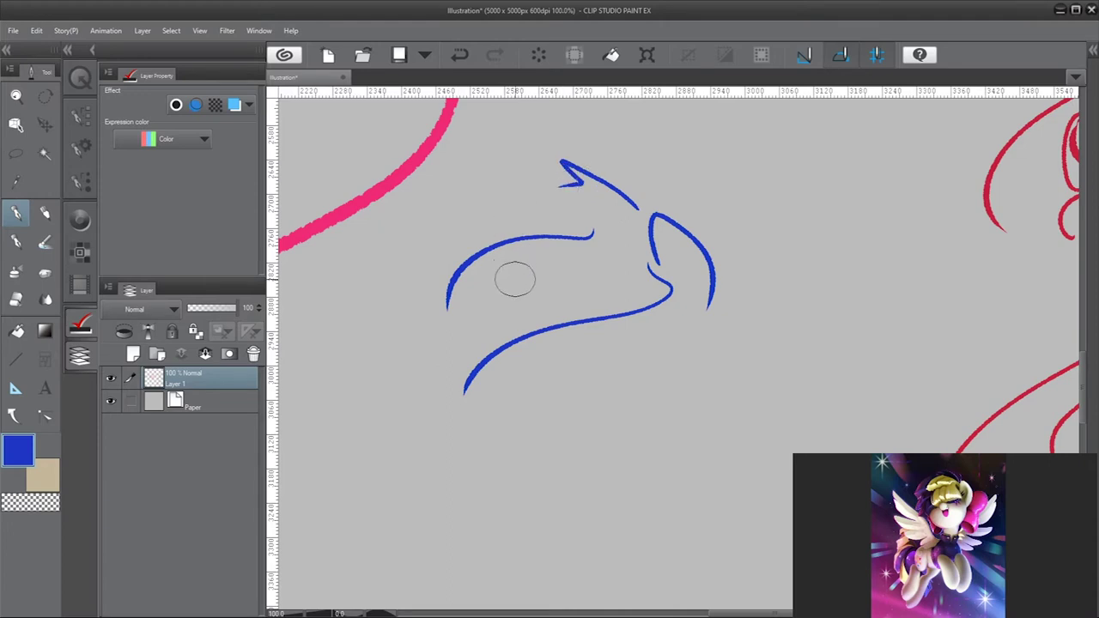
# Draw the winged pony's rounded muzzle, thick closed eyelid, open mouth, cheek curve and long line below the ear, plus small collar marks
pyautogui.moveTo(562, 328); pyautogui.dragTo(567, 376)
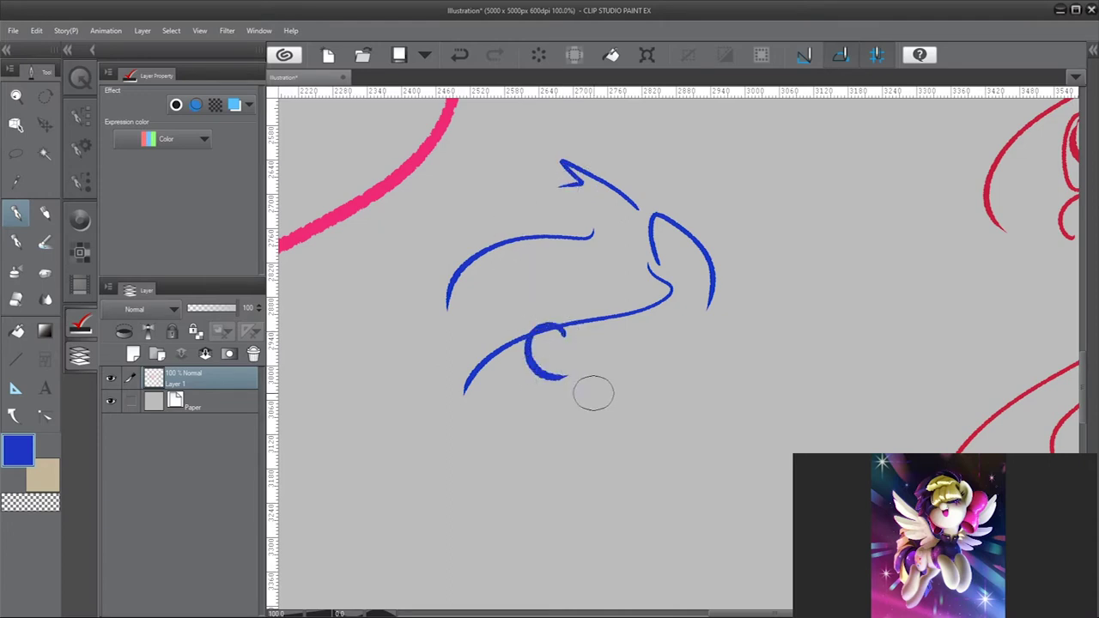
pyautogui.moveTo(591, 321); pyautogui.dragTo(641, 306)
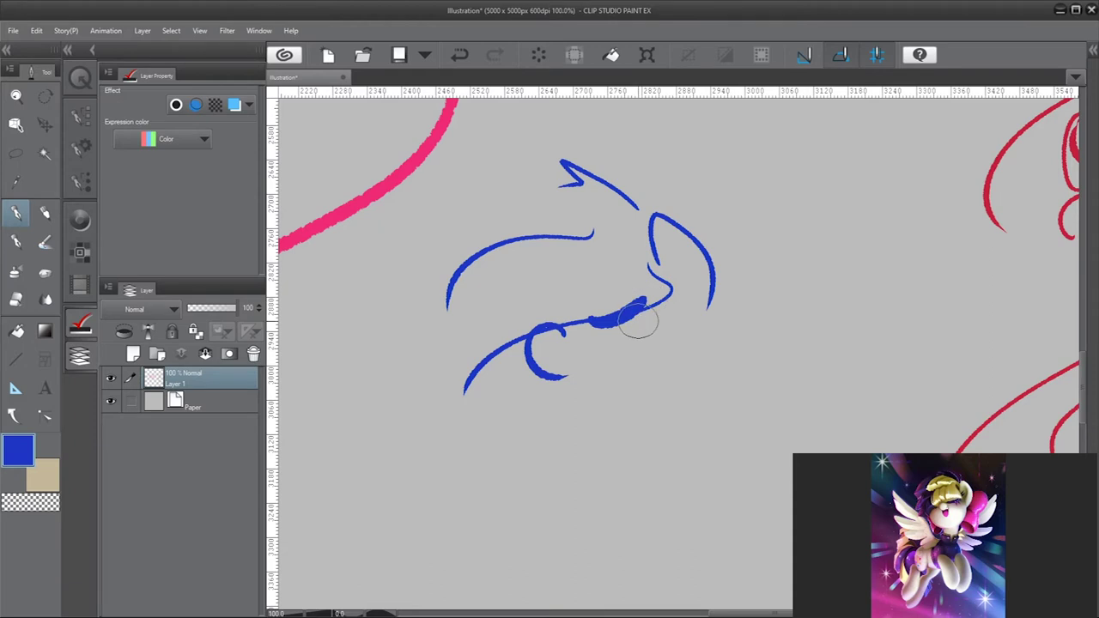
pyautogui.moveTo(556, 379); pyautogui.dragTo(573, 378)
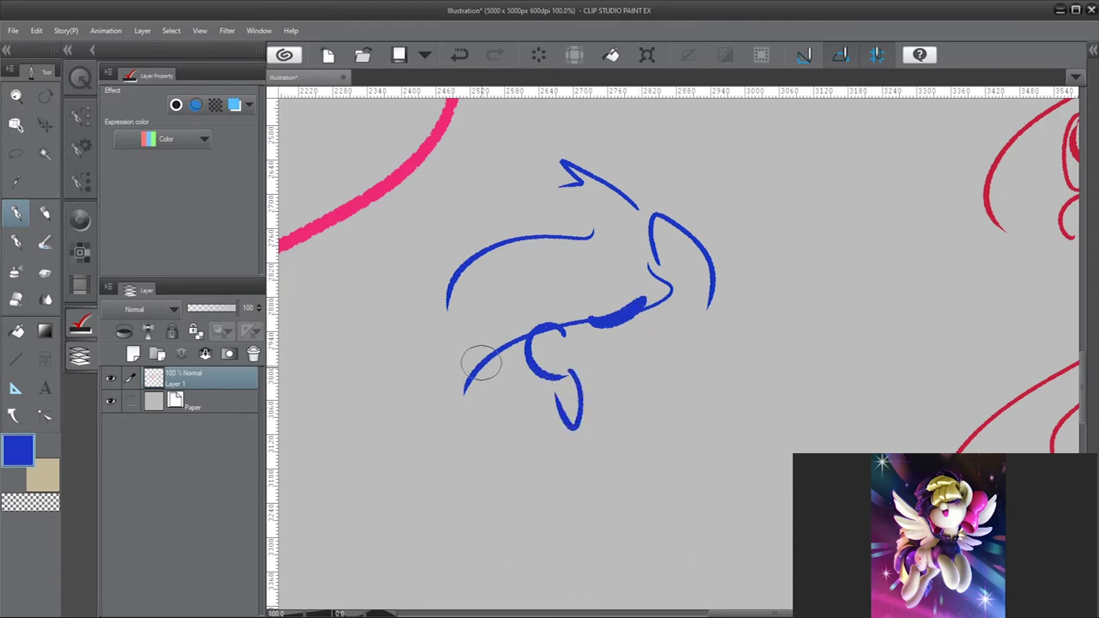
pyautogui.moveTo(481, 363); pyautogui.dragTo(563, 470)
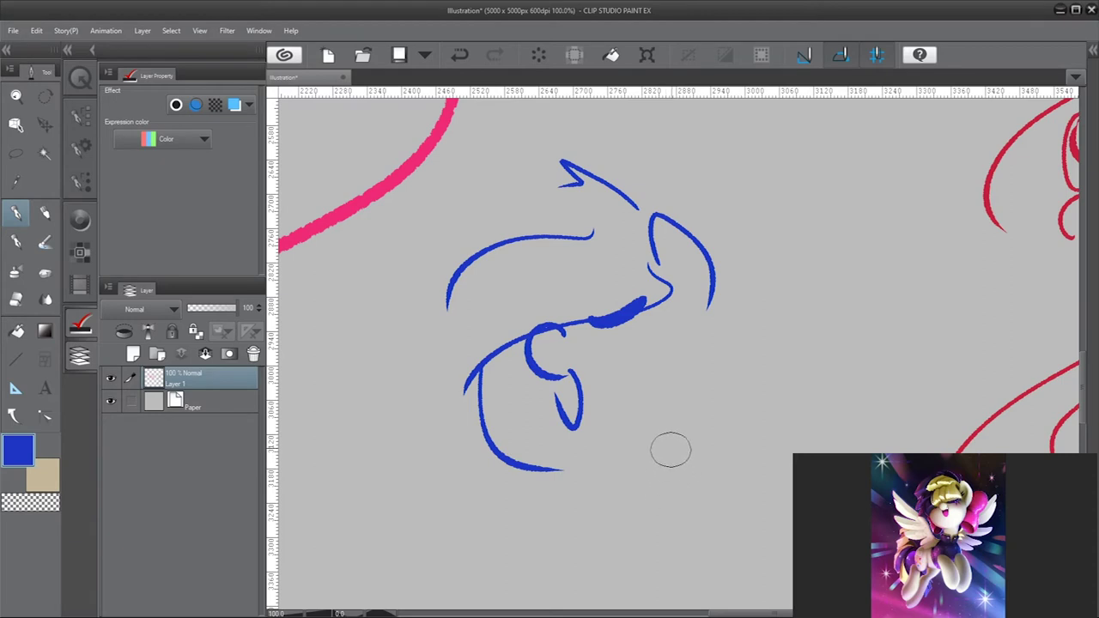
pyautogui.moveTo(710, 318)
pyautogui.mouseDown()
pyautogui.moveTo(644, 456)
pyautogui.moveTo(661, 481)
pyautogui.mouseUp()
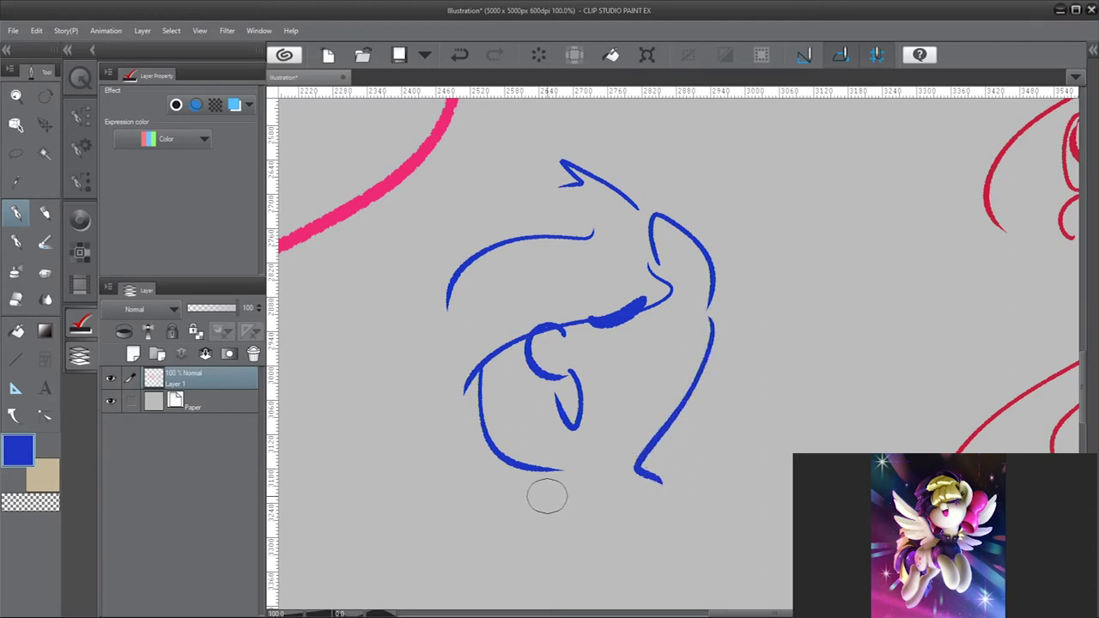
pyautogui.moveTo(548, 497); pyautogui.dragTo(550, 537)
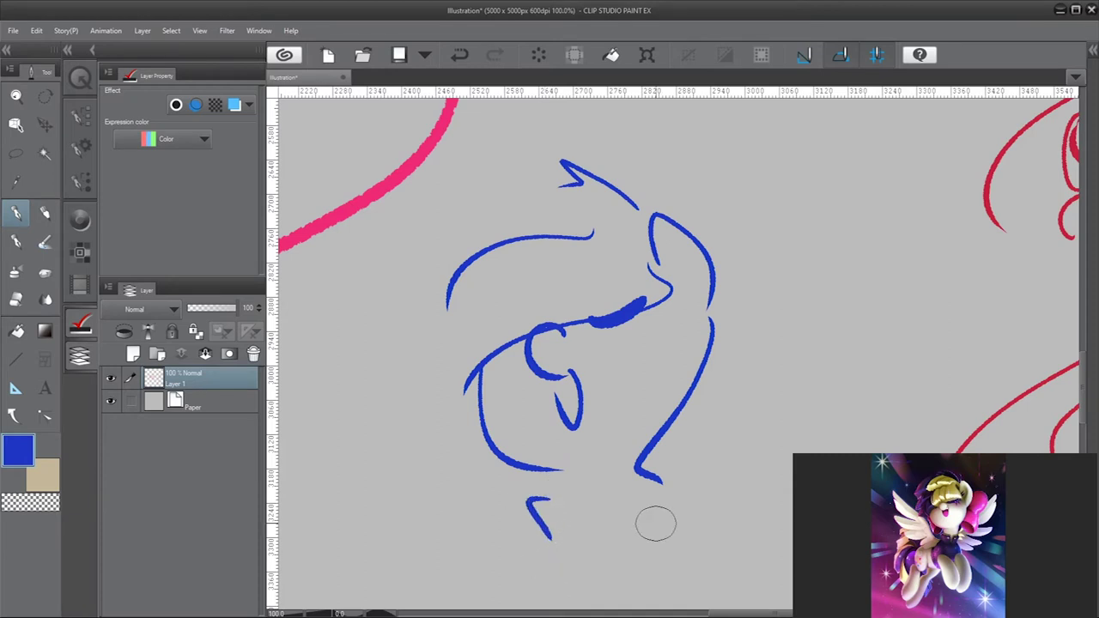
pyautogui.moveTo(591, 514); pyautogui.dragTo(617, 512)
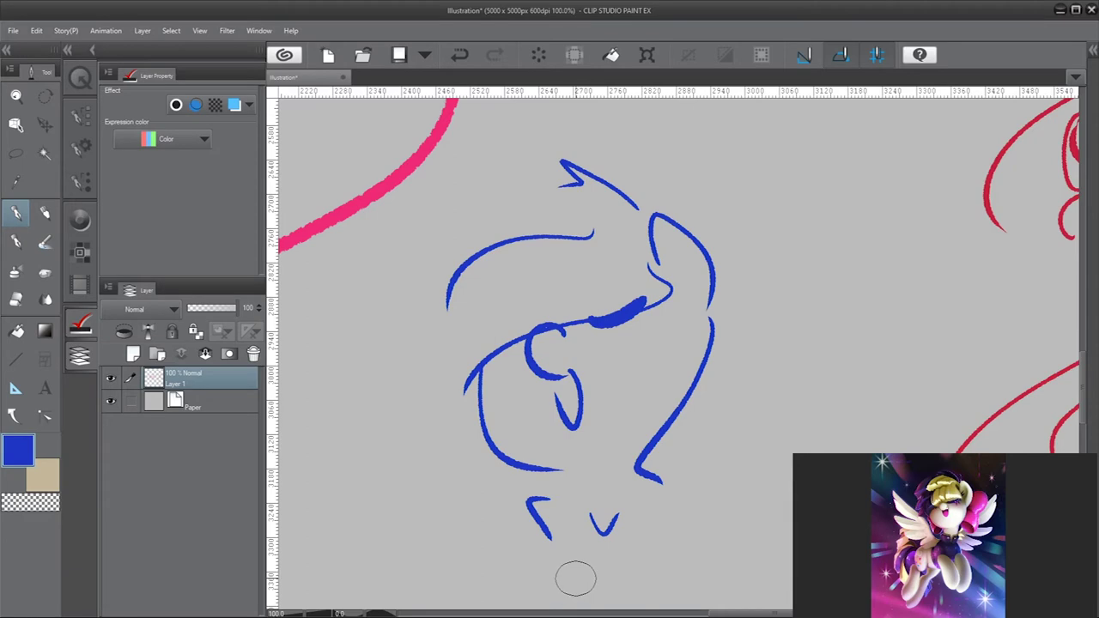
# Add the winged pony's two raised wings with zigzag feather edges and an arched body curve below the collar
pyautogui.scroll(-2, 575, 578)
pyautogui.scroll(2, 544, 422)
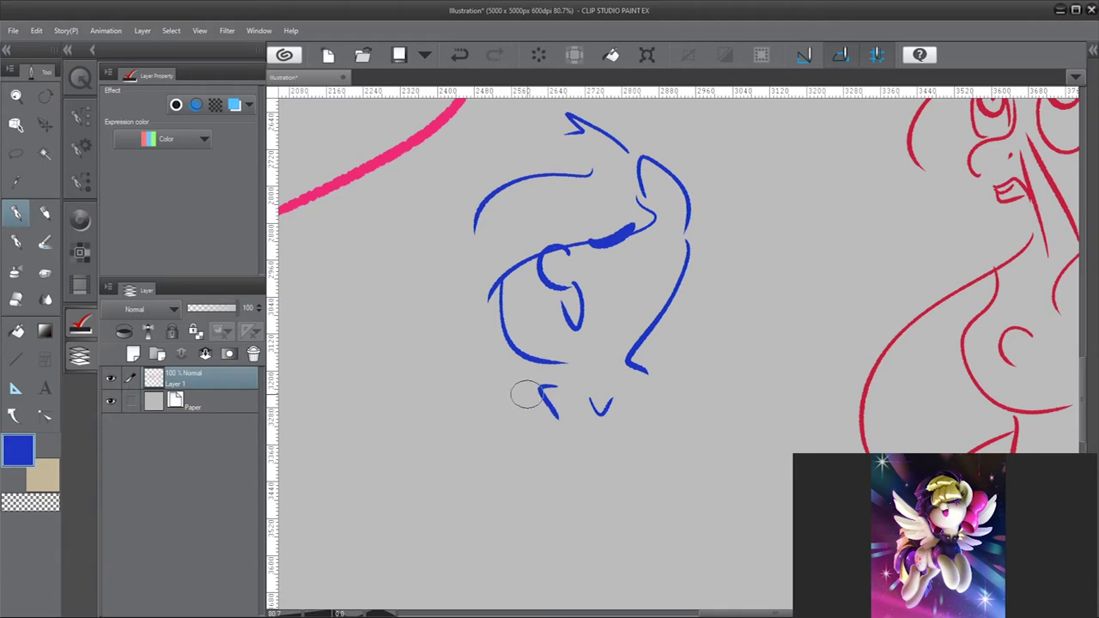
pyautogui.moveTo(527, 396); pyautogui.dragTo(391, 204)
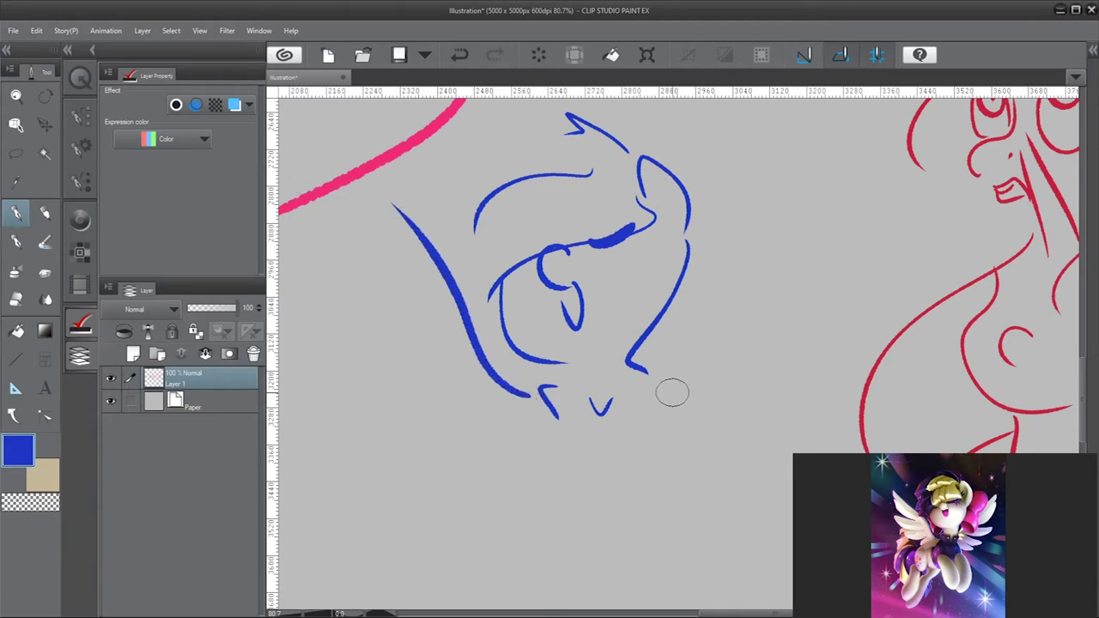
pyautogui.moveTo(683, 369)
pyautogui.mouseDown()
pyautogui.moveTo(694, 327)
pyautogui.moveTo(805, 294)
pyautogui.moveTo(763, 333)
pyautogui.mouseUp()
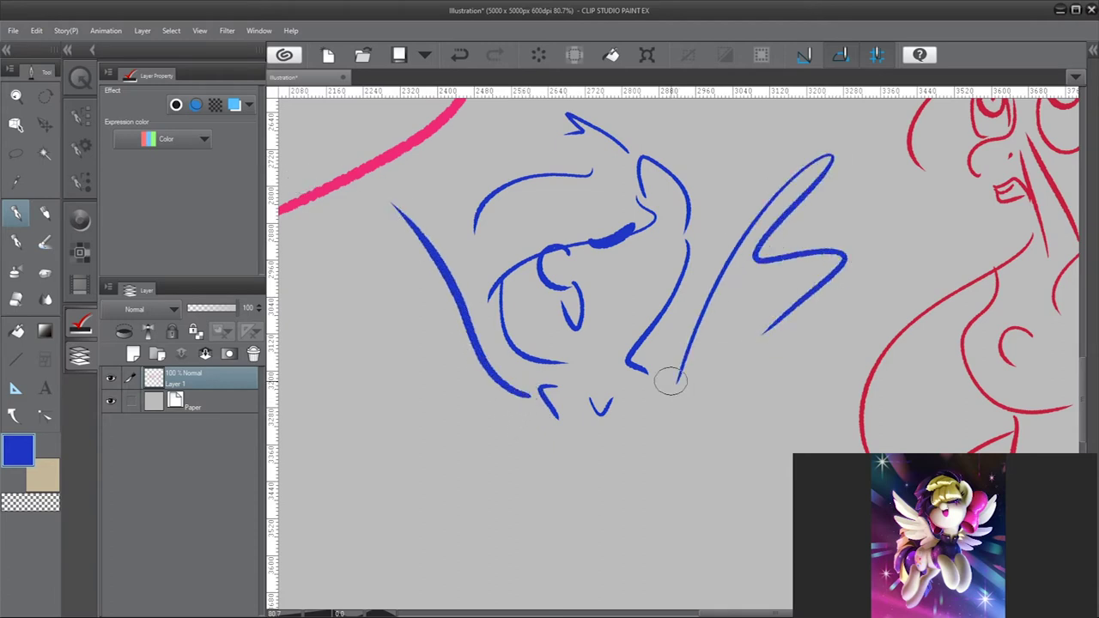
pyautogui.moveTo(406, 235)
pyautogui.mouseDown()
pyautogui.moveTo(361, 296)
pyautogui.moveTo(473, 385)
pyautogui.mouseUp()
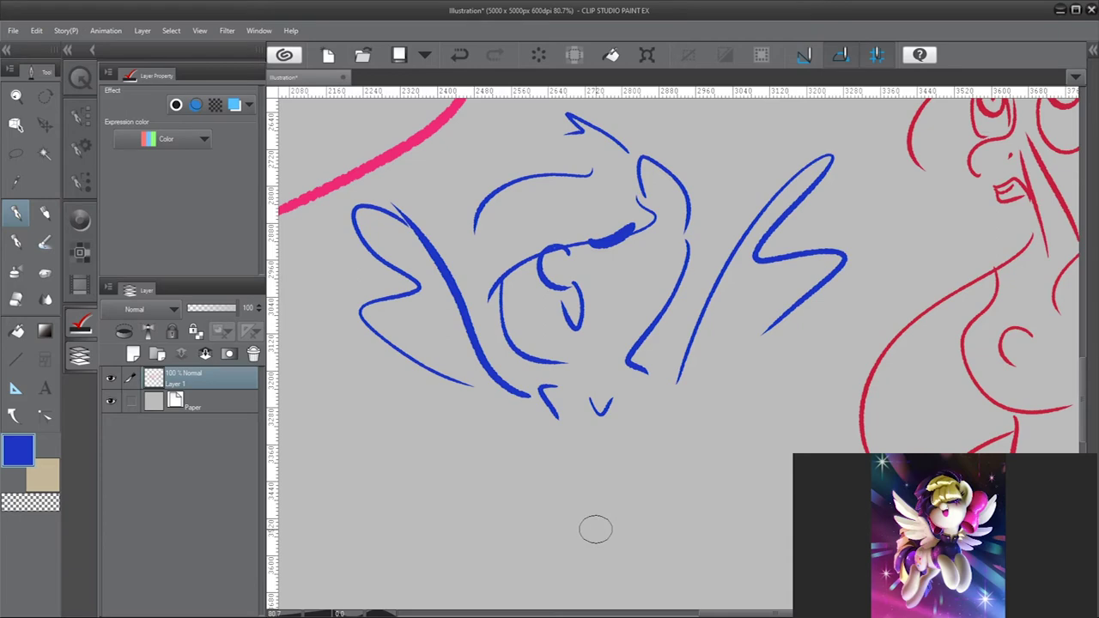
pyautogui.moveTo(567, 478); pyautogui.dragTo(668, 592)
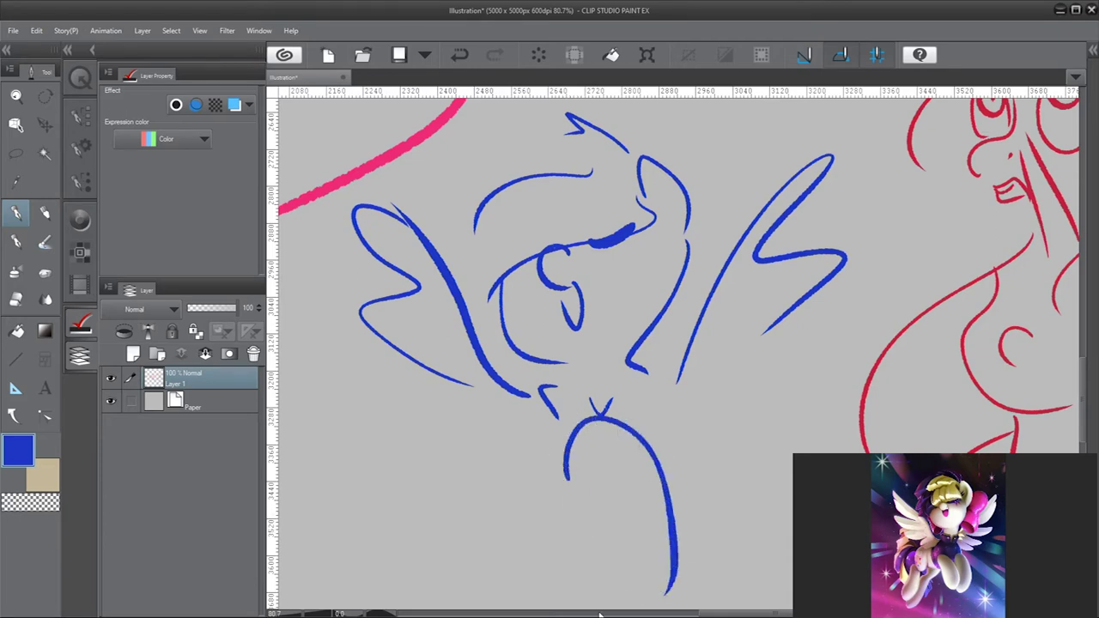
# Try additional strokes across the winged pony's face, fringe, ear, neck and collar
pyautogui.scroll(-5, 589, 538)
pyautogui.scroll(4, 612, 306)
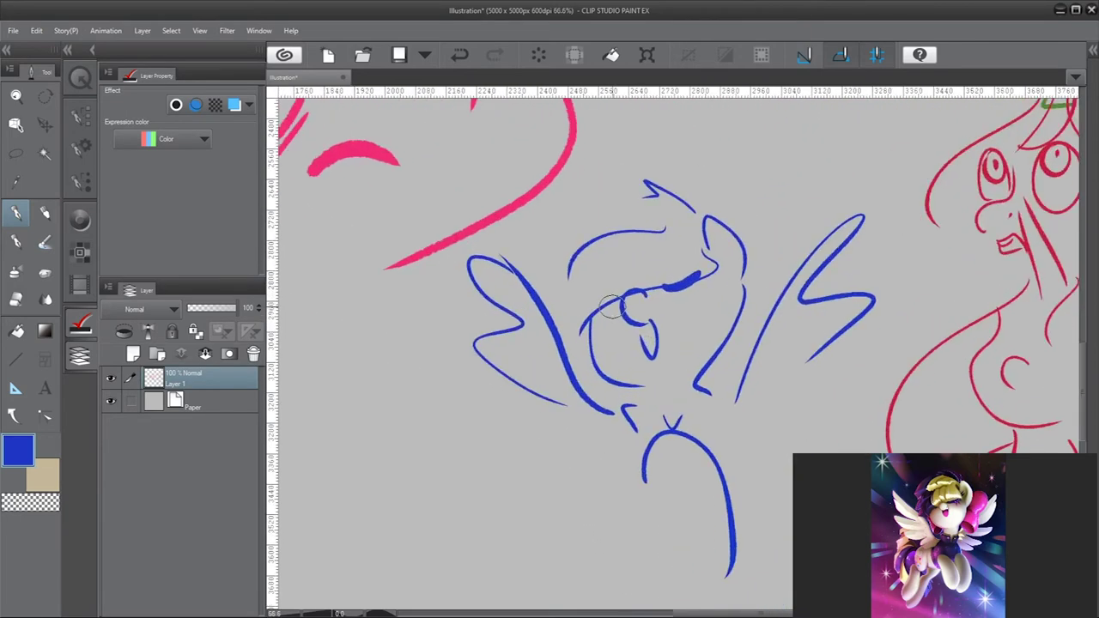
pyautogui.moveTo(632, 308)
pyautogui.mouseDown()
pyautogui.moveTo(709, 244)
pyautogui.moveTo(700, 348)
pyautogui.mouseUp()
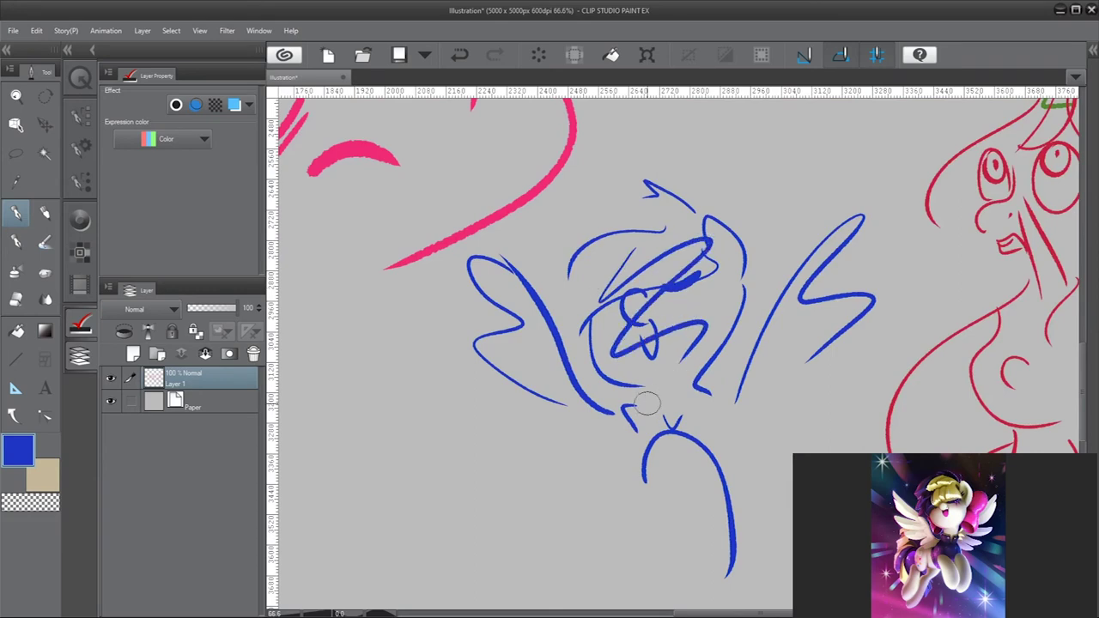
pyautogui.hotkey('ctrl', 'z')
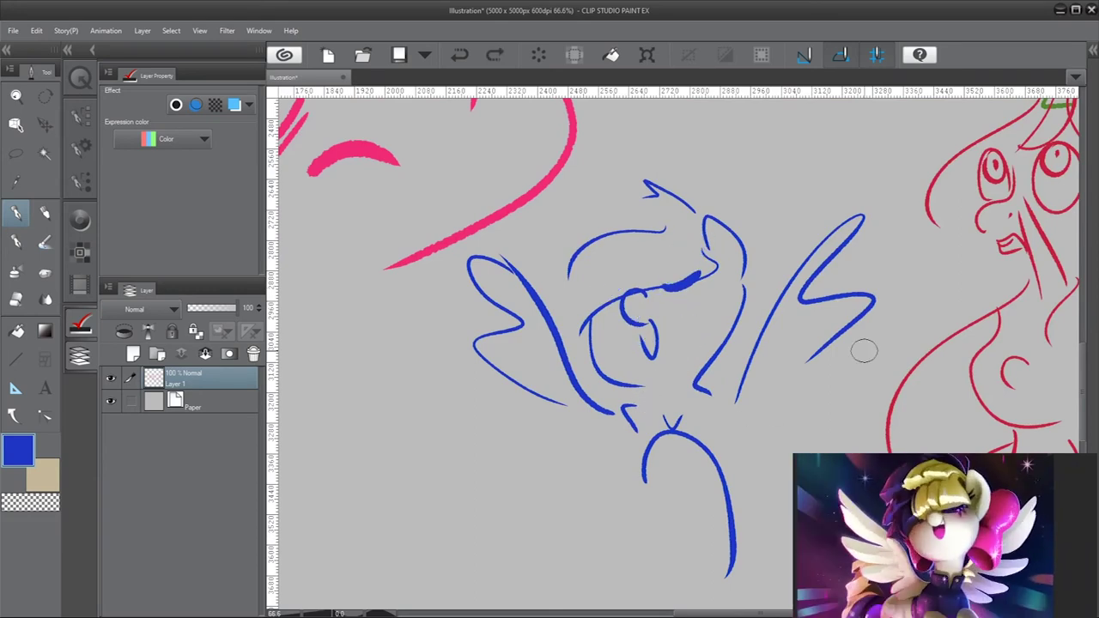
pyautogui.moveTo(567, 258)
pyautogui.mouseDown()
pyautogui.moveTo(614, 319)
pyautogui.moveTo(730, 344)
pyautogui.mouseUp()
pyautogui.hotkey('ctrl', 'z')
pyautogui.moveTo(708, 271); pyautogui.dragTo(545, 348)
pyautogui.hotkey('ctrl', 'z')
pyautogui.moveTo(669, 239); pyautogui.dragTo(554, 264)
pyautogui.hotkey('ctrl', 'z')
pyautogui.moveTo(713, 206); pyautogui.dragTo(756, 314)
pyautogui.hotkey('ctrl', 'z')
pyautogui.moveTo(756, 268); pyautogui.dragTo(687, 419)
pyautogui.hotkey('ctrl', 'z')
pyautogui.moveTo(636, 405); pyautogui.dragTo(700, 434)
pyautogui.hotkey('ctrl', 'z')
pyautogui.hotkey('ctrl', 'z')
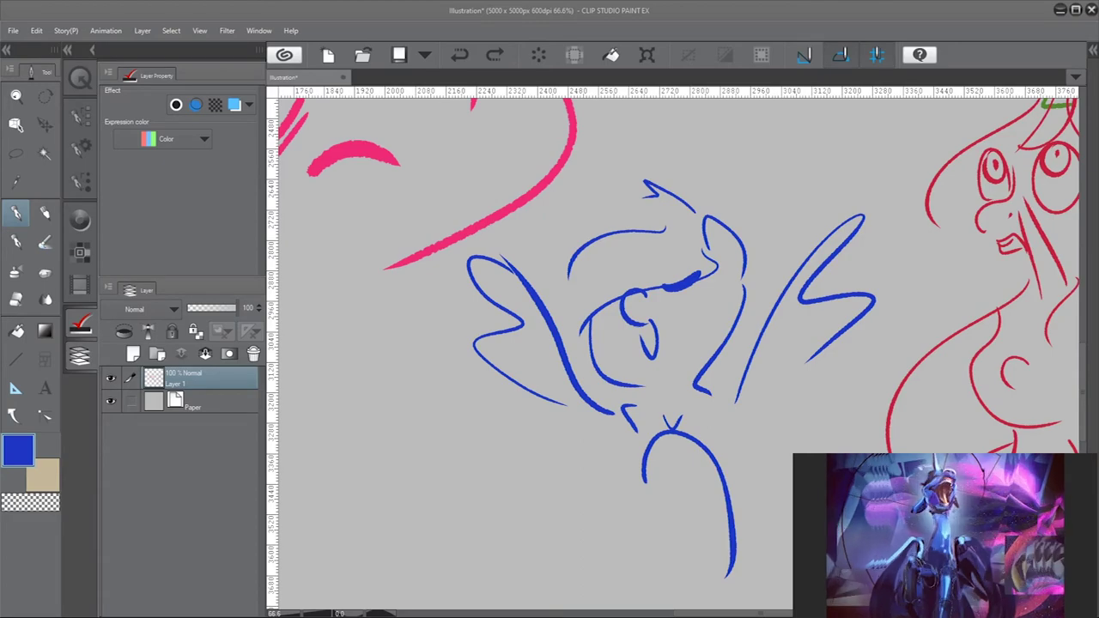
# Start a winged unicorn study in blue in the empty area above the purple sketch, drawing one long S-curved neck-and-body line
pyautogui.scroll(-5, 721, 247)
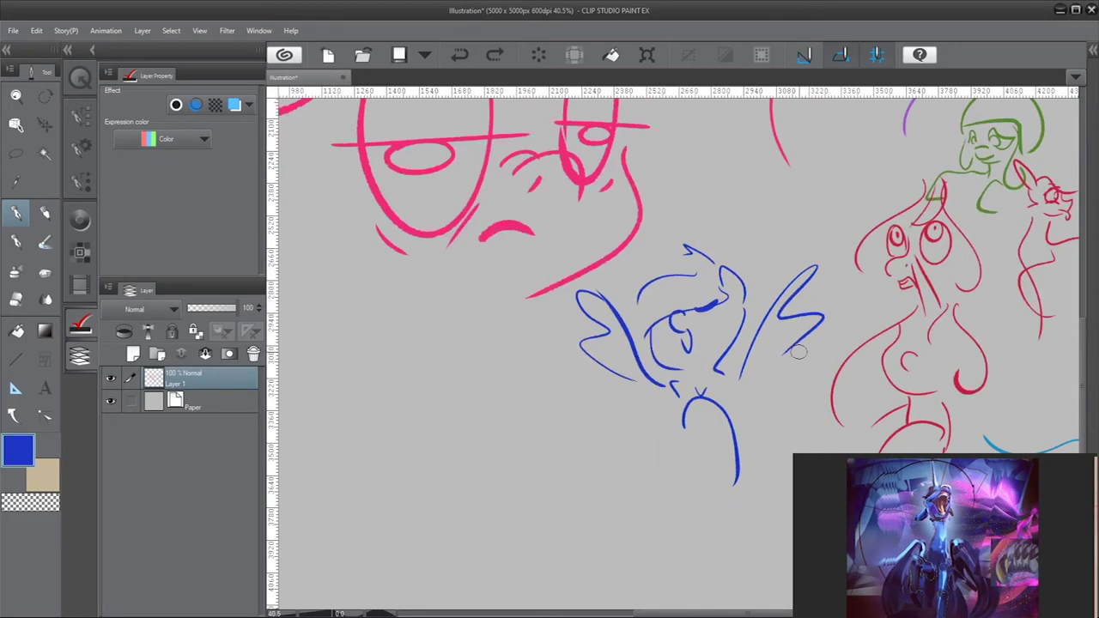
pyautogui.scroll(-2, 720, 247)
pyautogui.scroll(3, 711, 392)
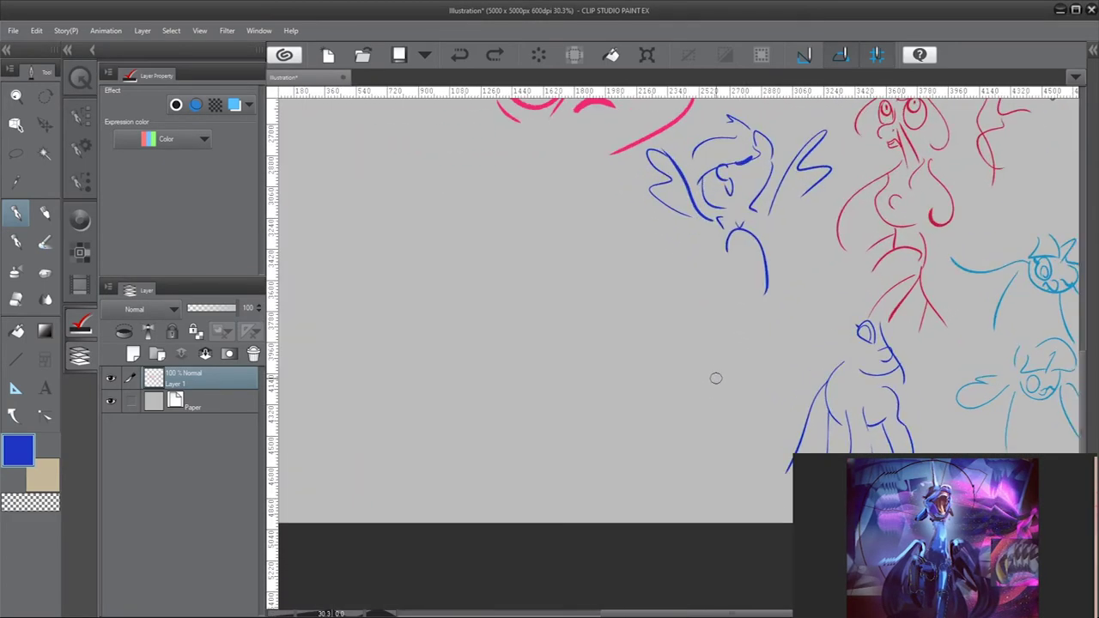
pyautogui.scroll(-5, 716, 378)
pyautogui.scroll(5, 728, 246)
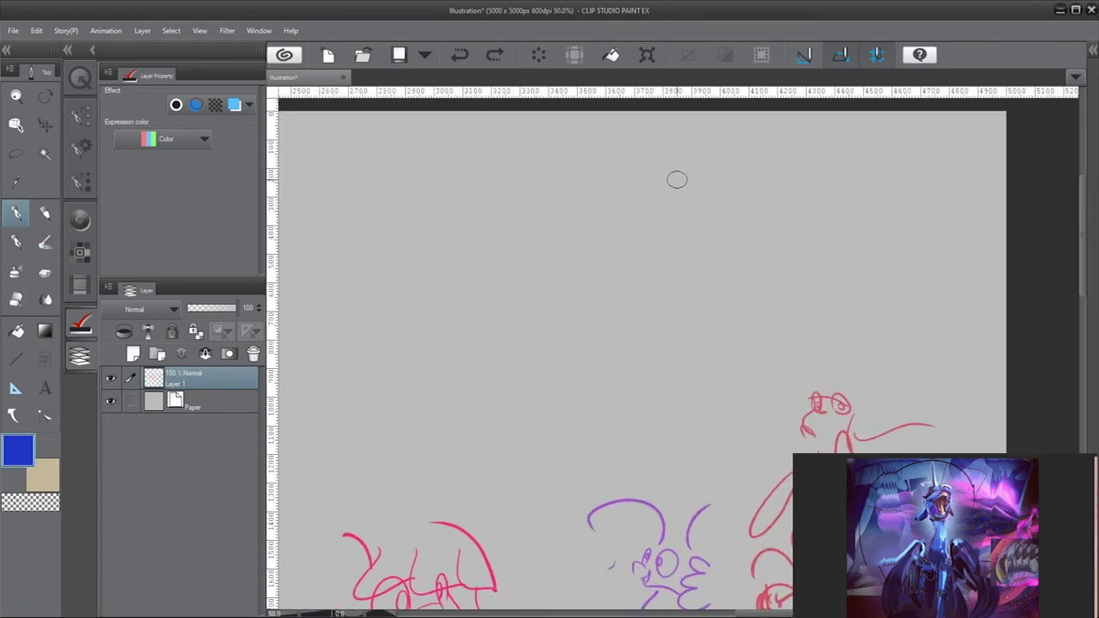
pyautogui.scroll(5, 747, 221)
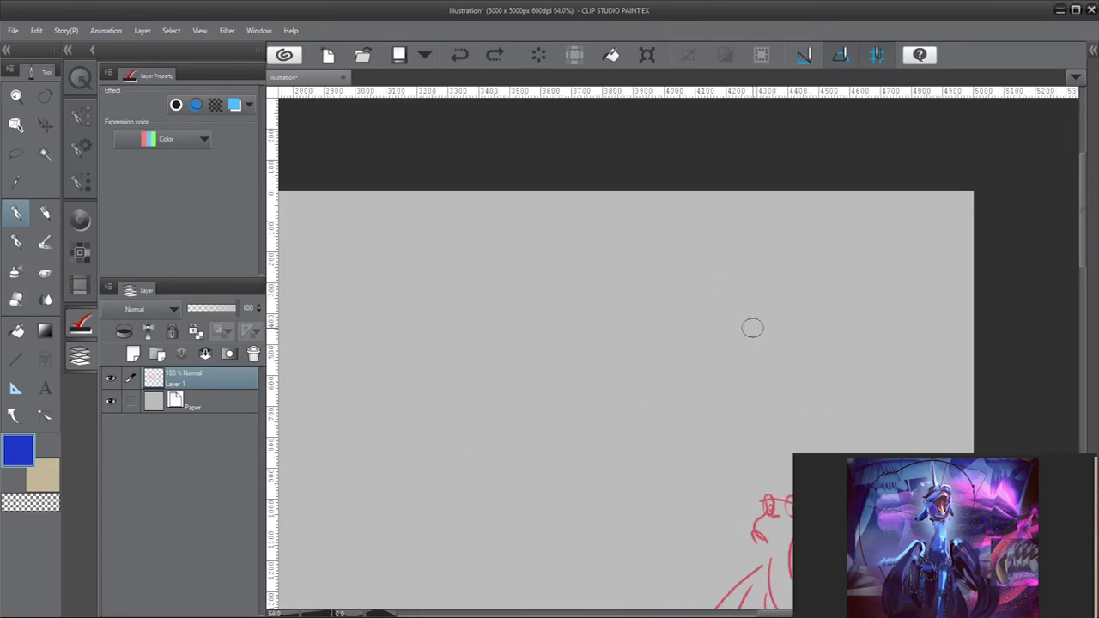
pyautogui.scroll(-3, 750, 310)
pyautogui.scroll(3, 630, 381)
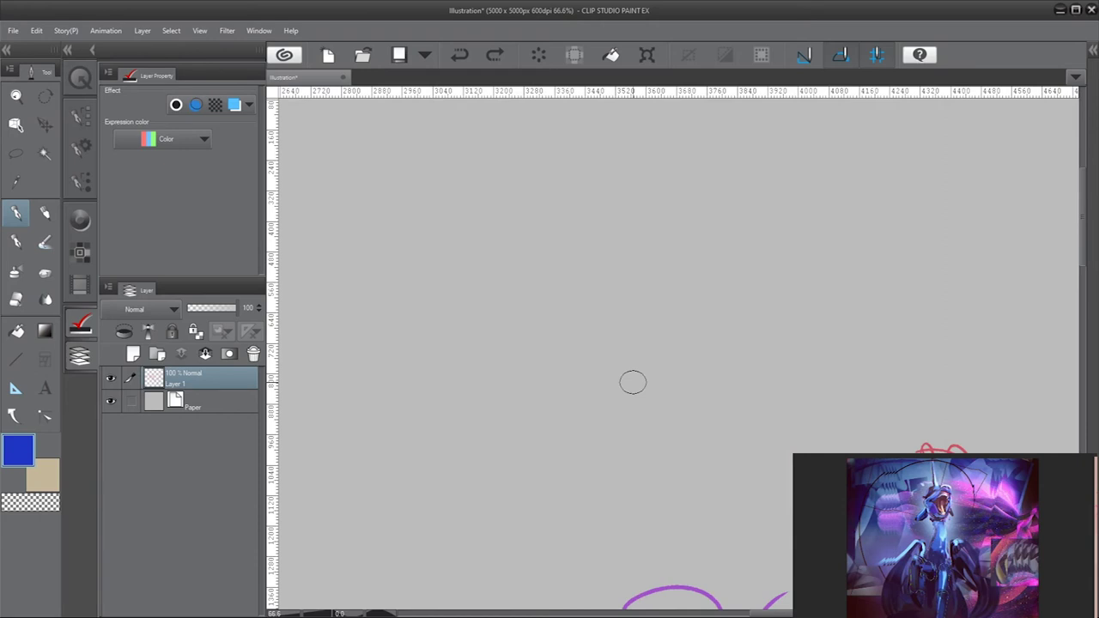
pyautogui.scroll(2, 633, 382)
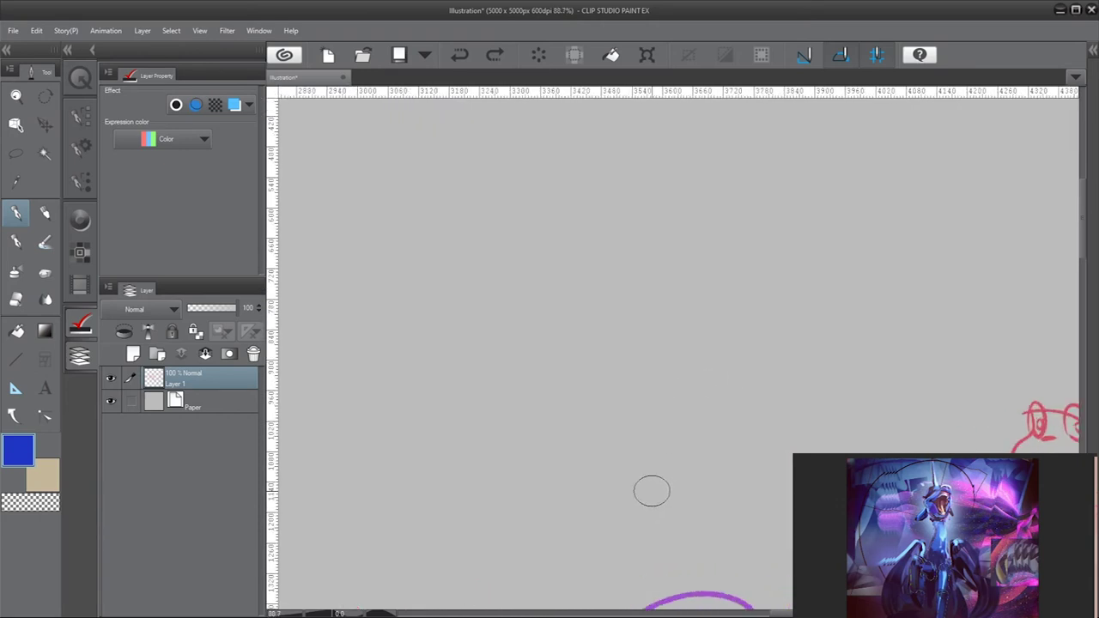
pyautogui.scroll(2, 662, 444)
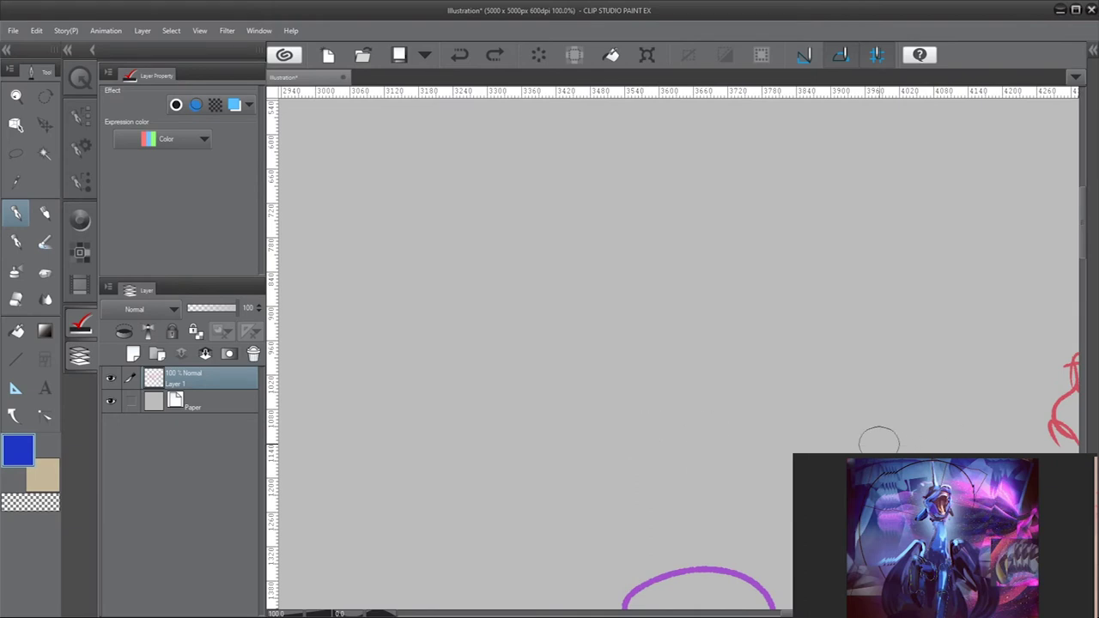
pyautogui.moveTo(602, 258)
pyautogui.mouseDown()
pyautogui.moveTo(634, 342)
pyautogui.moveTo(604, 434)
pyautogui.mouseUp()
pyautogui.hotkey('ctrl', 'z')
pyautogui.moveTo(614, 190); pyautogui.dragTo(696, 507)
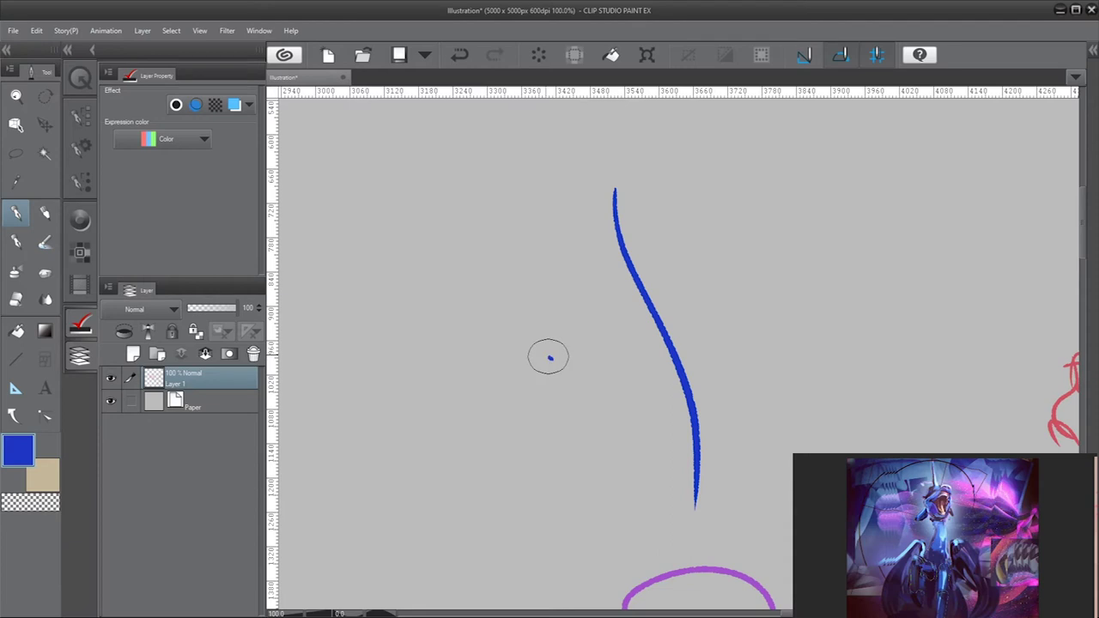
# Draw the unicorn's opposite neck-and-body line, inner leg curves and two arched wings beside the body
pyautogui.moveTo(553, 359); pyautogui.dragTo(555, 500)
pyautogui.moveTo(646, 392); pyautogui.dragTo(676, 610)
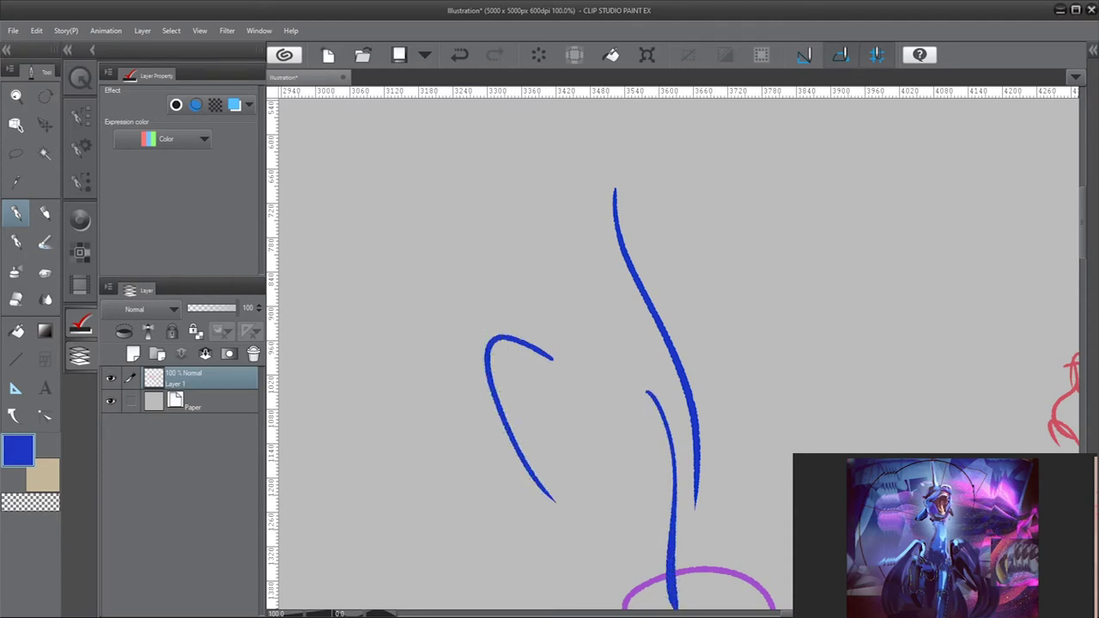
pyautogui.moveTo(550, 157)
pyautogui.mouseDown()
pyautogui.moveTo(559, 209)
pyautogui.moveTo(504, 559)
pyautogui.mouseUp()
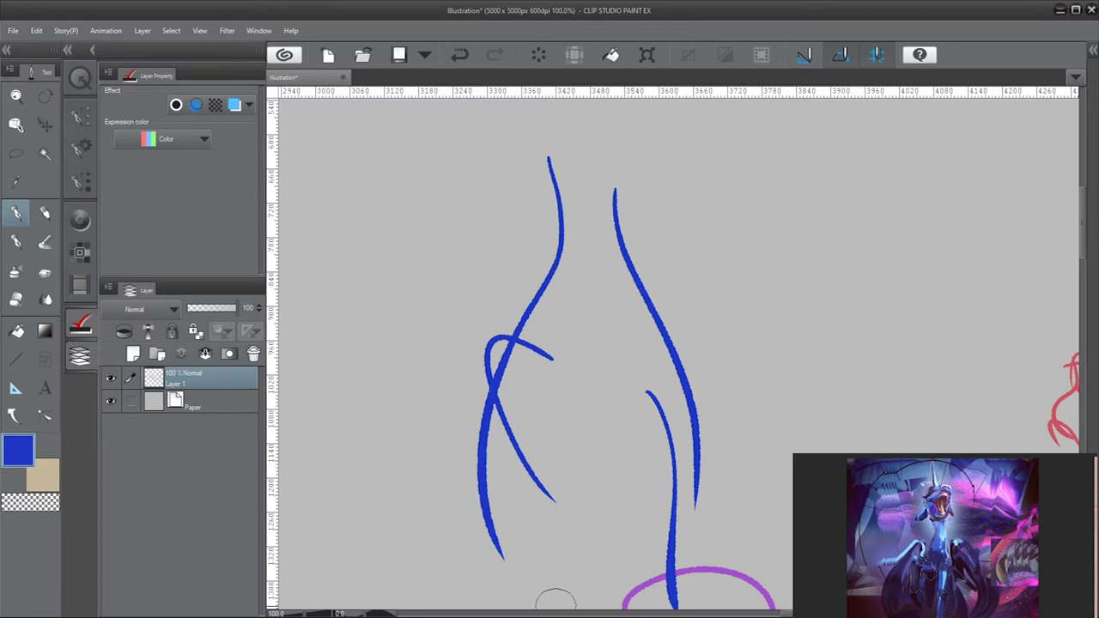
pyautogui.moveTo(515, 316)
pyautogui.mouseDown()
pyautogui.moveTo(500, 287)
pyautogui.moveTo(401, 515)
pyautogui.mouseUp()
pyautogui.moveTo(658, 355)
pyautogui.mouseDown()
pyautogui.moveTo(735, 350)
pyautogui.moveTo(798, 451)
pyautogui.mouseUp()
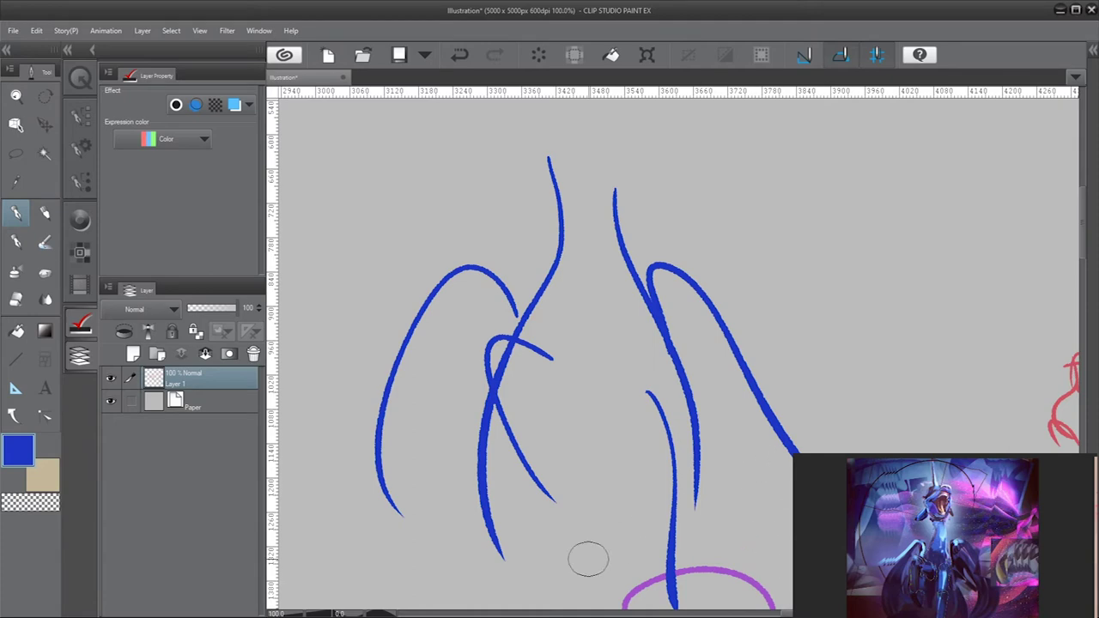
# Draw the unicorn's head above the neck with a rounded crown, looped face curve, thick pointed side shape and small hooked stroke
pyautogui.scroll(-3, 564, 315)
pyautogui.scroll(3, 547, 216)
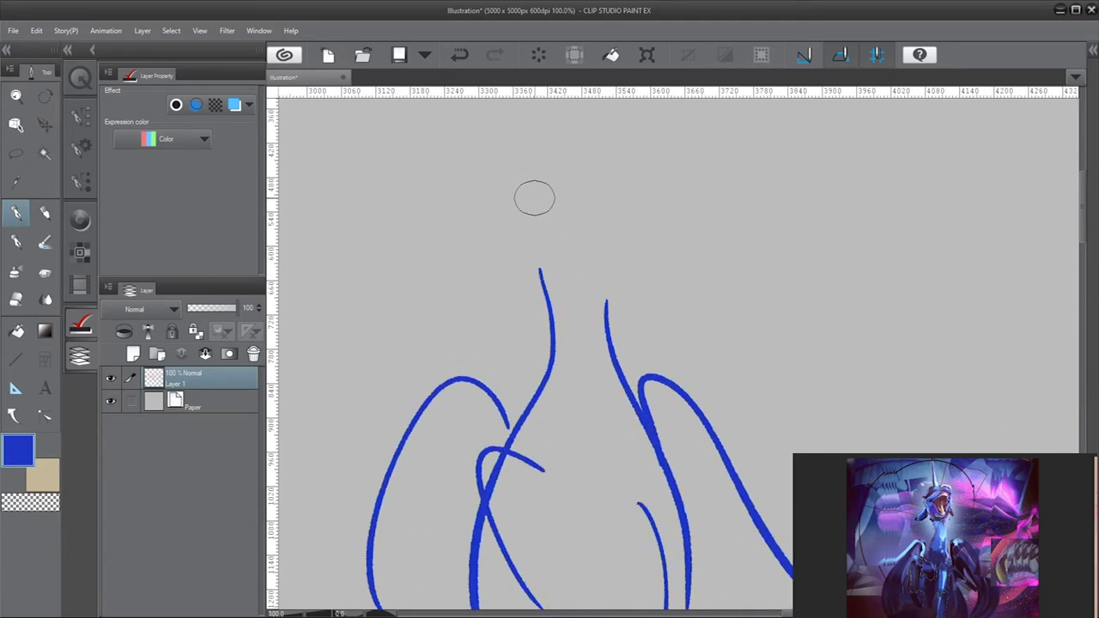
pyautogui.scroll(-2, 567, 495)
pyautogui.scroll(1, 527, 304)
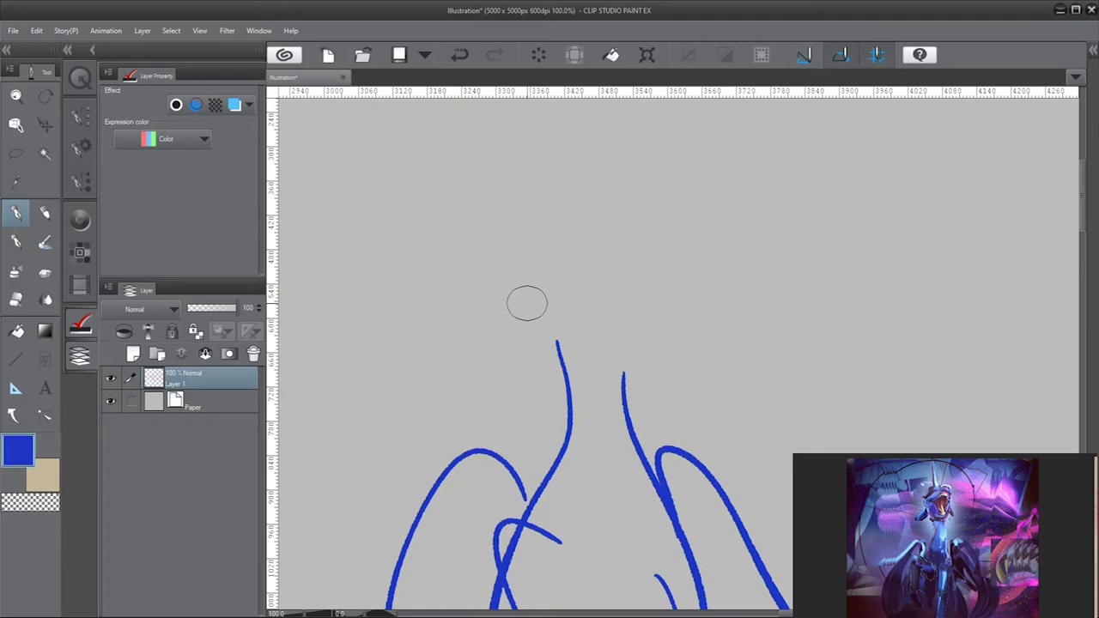
pyautogui.moveTo(532, 302)
pyautogui.mouseDown()
pyautogui.moveTo(478, 385)
pyautogui.moveTo(543, 411)
pyautogui.mouseUp()
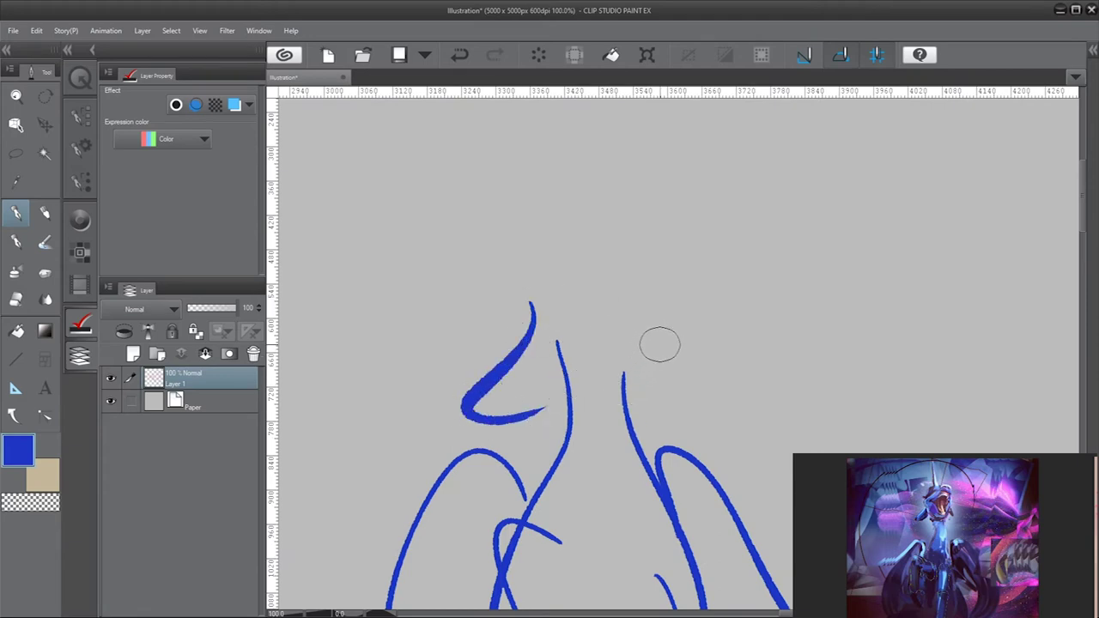
pyautogui.moveTo(654, 318); pyautogui.dragTo(676, 377)
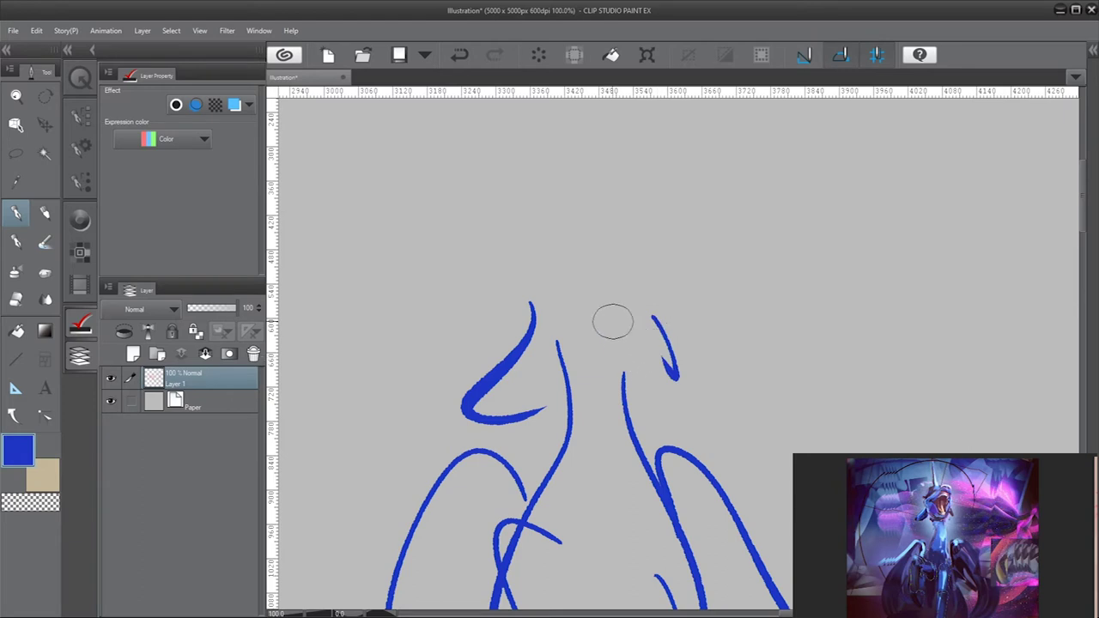
pyautogui.moveTo(572, 290); pyautogui.dragTo(588, 311)
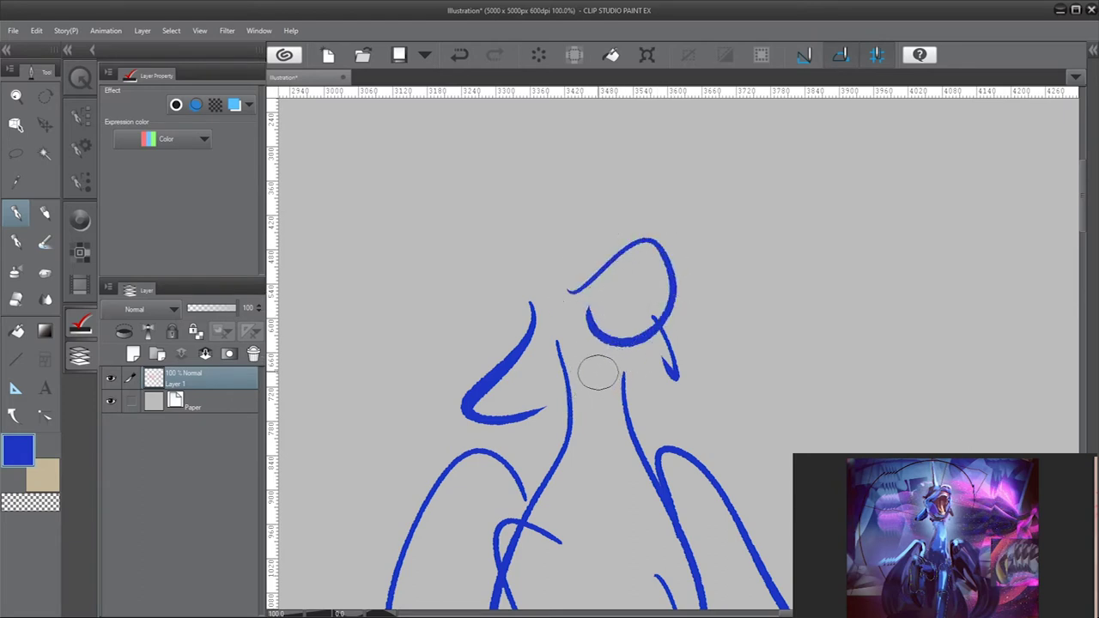
pyautogui.moveTo(531, 294)
pyautogui.mouseDown()
pyautogui.moveTo(644, 240)
pyautogui.moveTo(654, 290)
pyautogui.mouseUp()
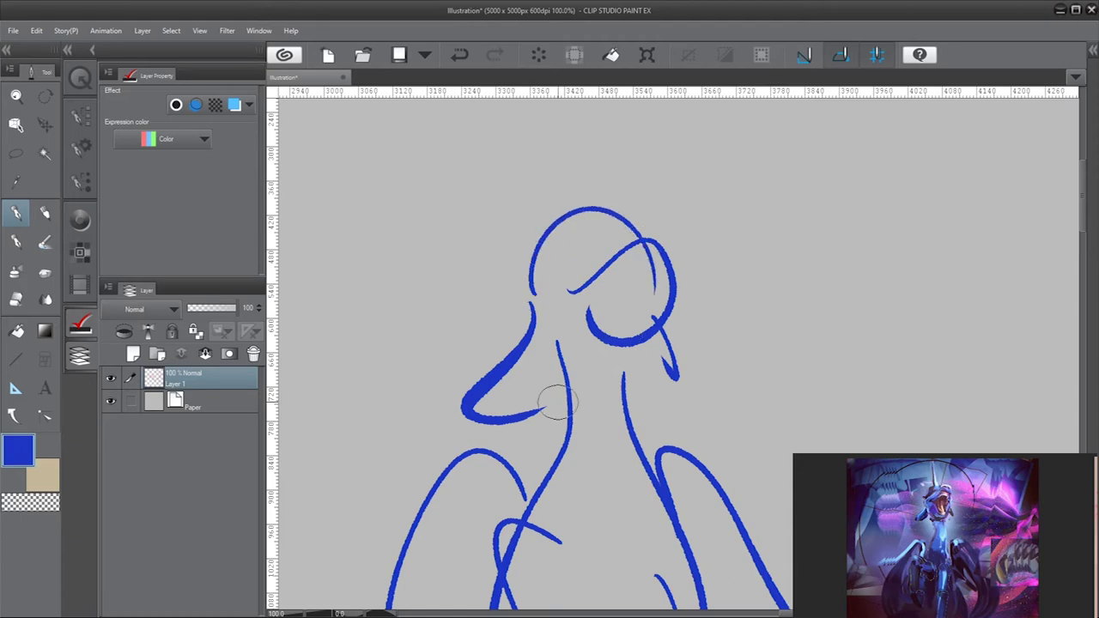
# Add the unicorn's brow stroke, pointed horn and long sweeping mane outline, plus small marks on the neck and wing
pyautogui.moveTo(568, 243); pyautogui.dragTo(502, 289)
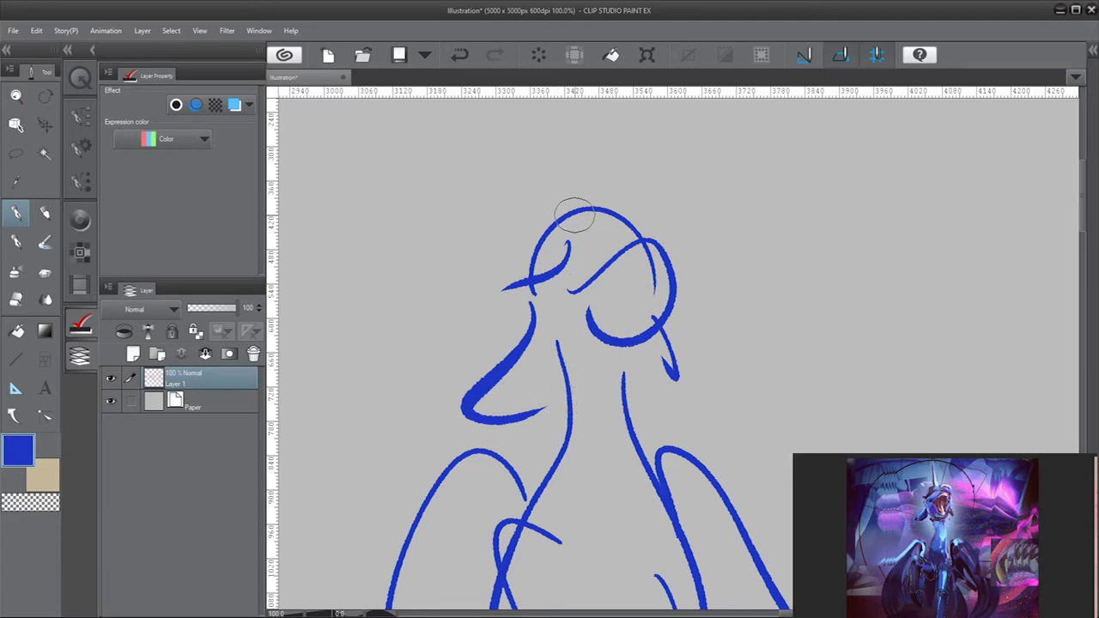
pyautogui.moveTo(574, 207); pyautogui.dragTo(595, 179)
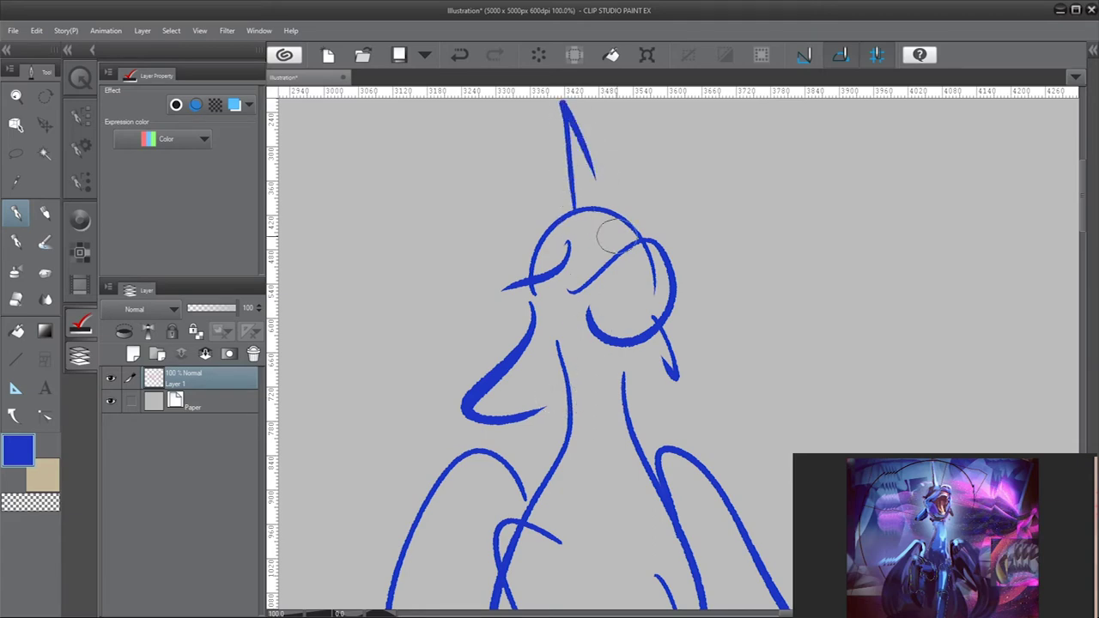
pyautogui.moveTo(835, 217)
pyautogui.mouseDown()
pyautogui.moveTo(739, 180)
pyautogui.moveTo(408, 287)
pyautogui.moveTo(722, 395)
pyautogui.moveTo(831, 409)
pyautogui.mouseUp()
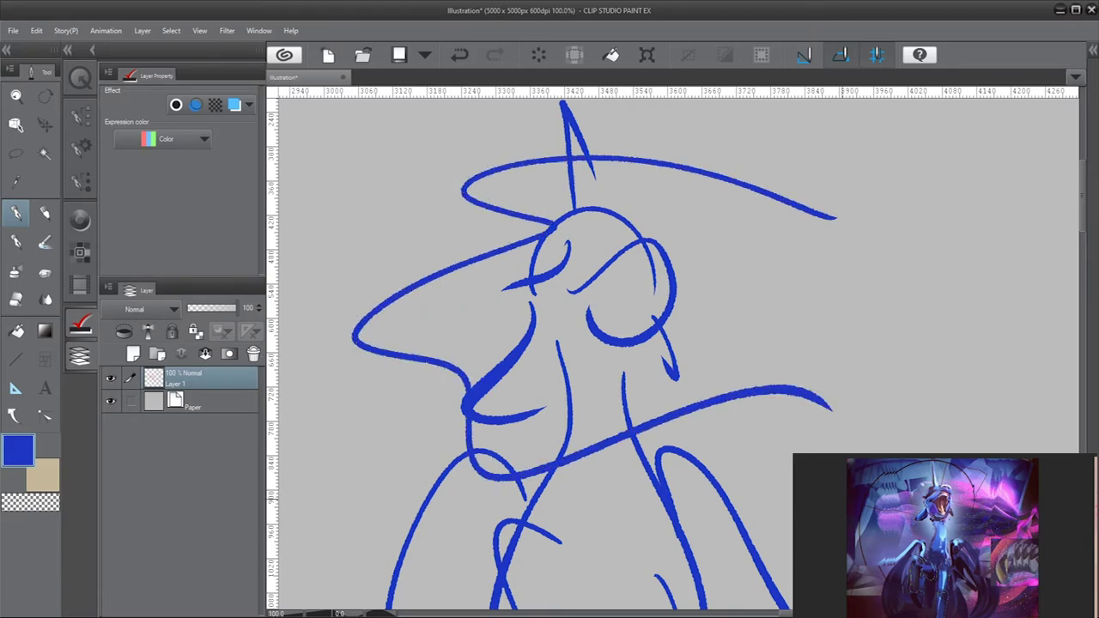
pyautogui.moveTo(589, 371); pyautogui.dragTo(622, 367)
pyautogui.moveTo(693, 477); pyautogui.dragTo(686, 525)
pyautogui.scroll(-5, 662, 483)
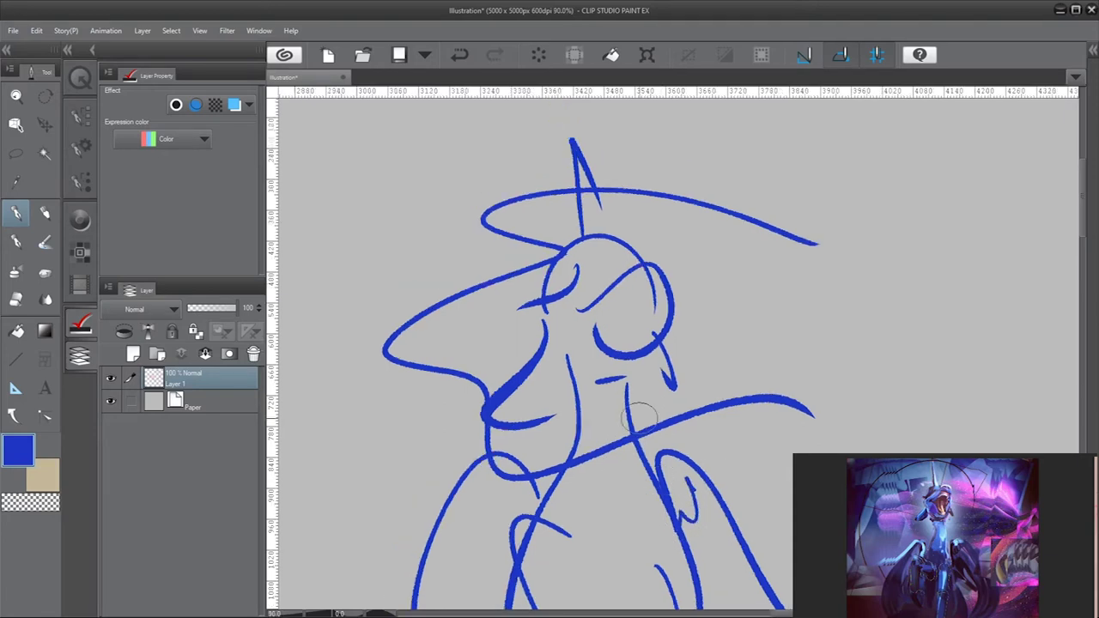
pyautogui.scroll(2, 620, 338)
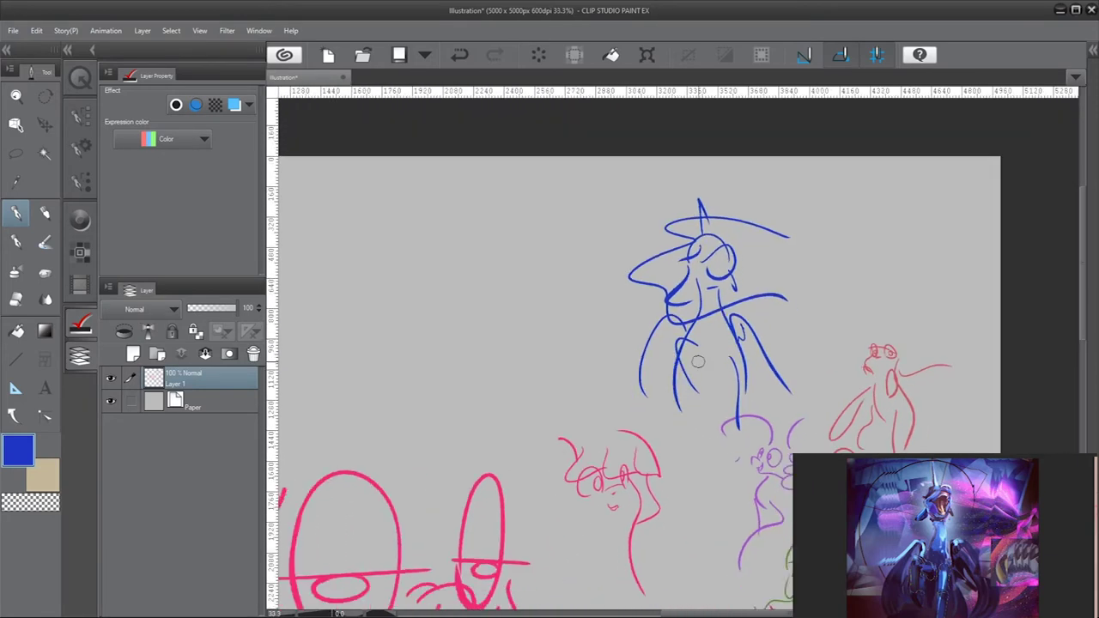
pyautogui.scroll(-1, 609, 405)
pyautogui.scroll(3, 885, 215)
pyautogui.scroll(2, 834, 311)
pyautogui.scroll(1, 476, 310)
pyautogui.scroll(-1, 787, 366)
pyautogui.scroll(1, 701, 367)
pyautogui.scroll(2, 701, 366)
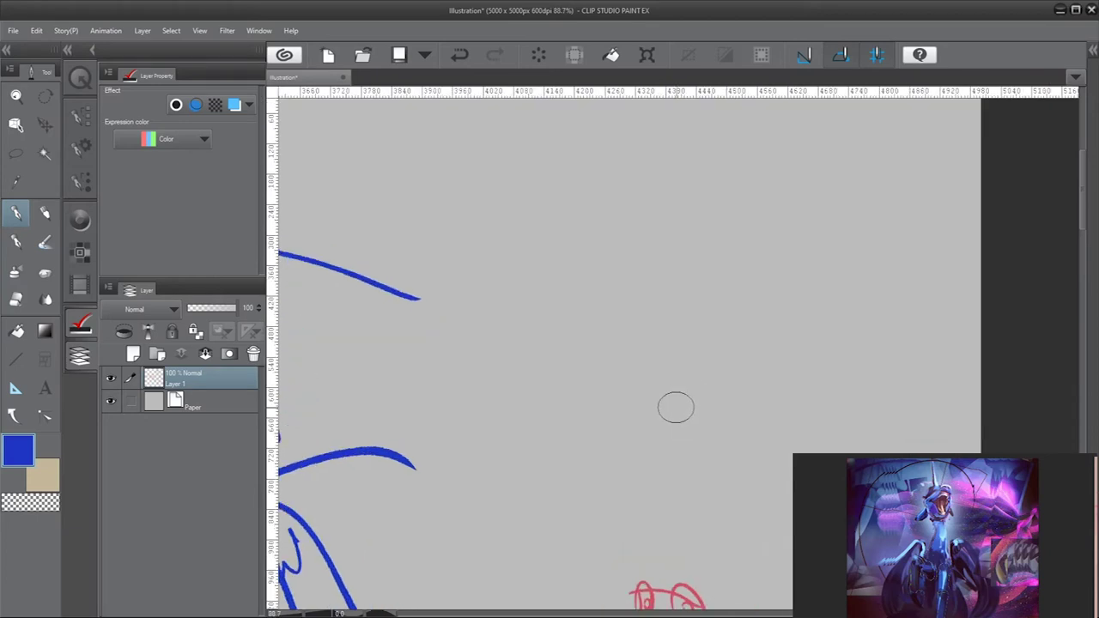
pyautogui.scroll(-1, 695, 422)
pyautogui.scroll(1, 704, 426)
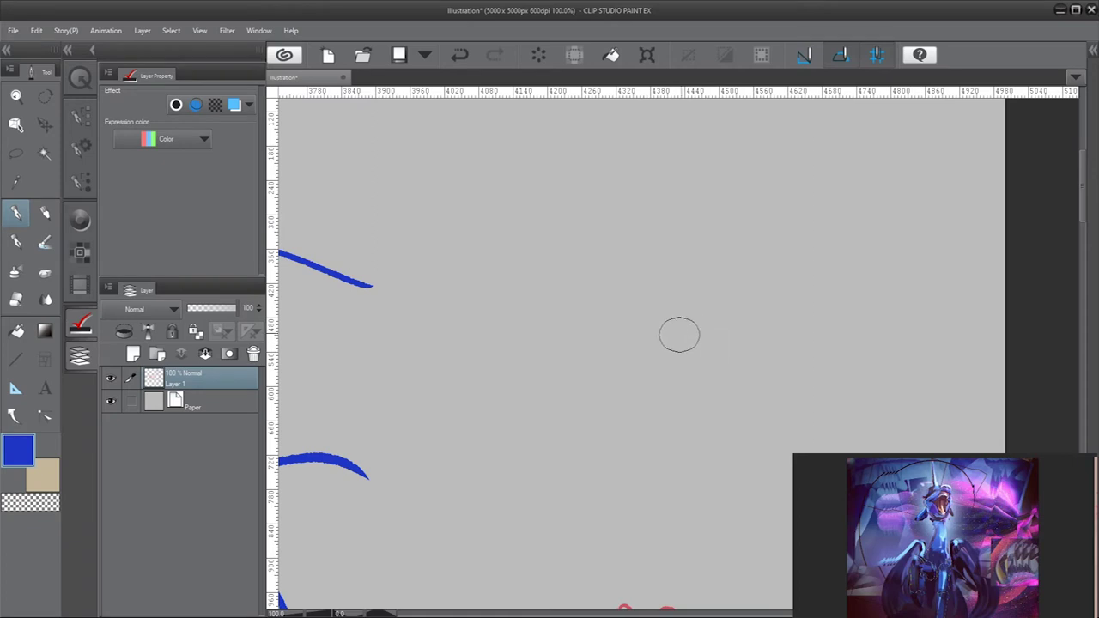
pyautogui.moveTo(897, 164)
pyautogui.mouseDown()
pyautogui.moveTo(542, 208)
pyautogui.moveTo(736, 438)
pyautogui.moveTo(592, 453)
pyautogui.mouseUp()
pyautogui.hotkey('ctrl', 'z')
pyautogui.moveTo(755, 172)
pyautogui.mouseDown()
pyautogui.moveTo(514, 251)
pyautogui.moveTo(515, 498)
pyautogui.moveTo(535, 517)
pyautogui.mouseUp()
pyautogui.hotkey('ctrl', 'z')
pyautogui.moveTo(813, 167)
pyautogui.mouseDown()
pyautogui.moveTo(632, 358)
pyautogui.moveTo(627, 472)
pyautogui.mouseUp()
pyautogui.hotkey('ctrl', 'z')
pyautogui.moveTo(840, 136)
pyautogui.mouseDown()
pyautogui.moveTo(714, 253)
pyautogui.moveTo(590, 282)
pyautogui.moveTo(627, 444)
pyautogui.mouseUp()
pyautogui.hotkey('ctrl', 'z')
pyautogui.moveTo(823, 172)
pyautogui.mouseDown()
pyautogui.moveTo(510, 358)
pyautogui.moveTo(460, 548)
pyautogui.moveTo(468, 601)
pyautogui.mouseUp()
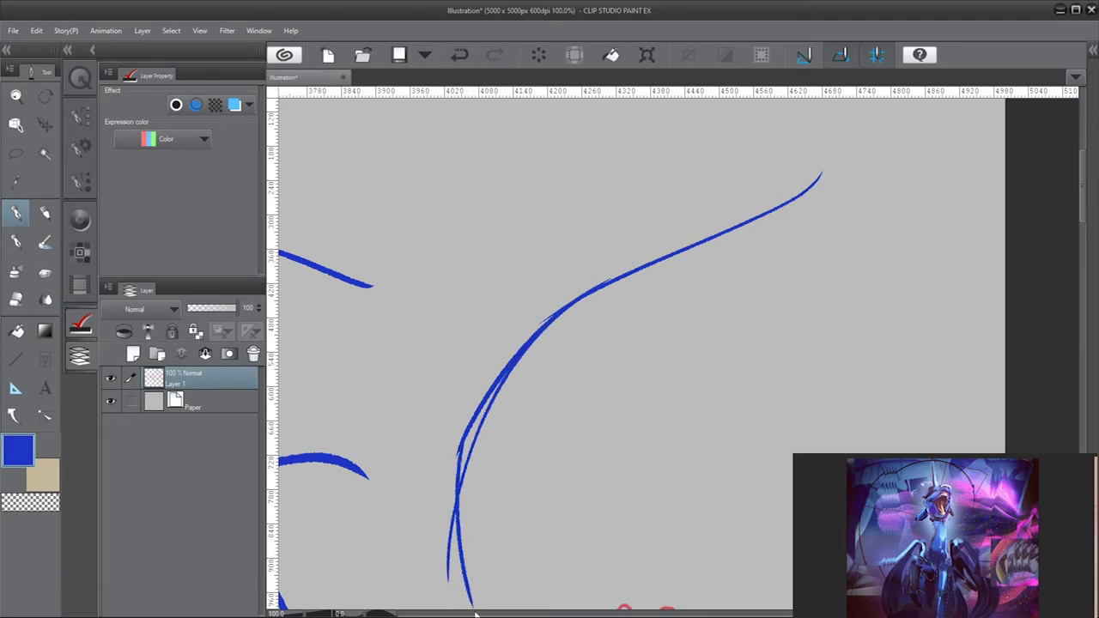
pyautogui.hotkey('ctrl', 'z')
pyautogui.moveTo(931, 129)
pyautogui.mouseDown()
pyautogui.moveTo(888, 197)
pyautogui.moveTo(500, 284)
pyautogui.moveTo(476, 388)
pyautogui.moveTo(845, 375)
pyautogui.moveTo(767, 437)
pyautogui.moveTo(780, 485)
pyautogui.mouseUp()
pyautogui.hotkey('ctrl', 'z')
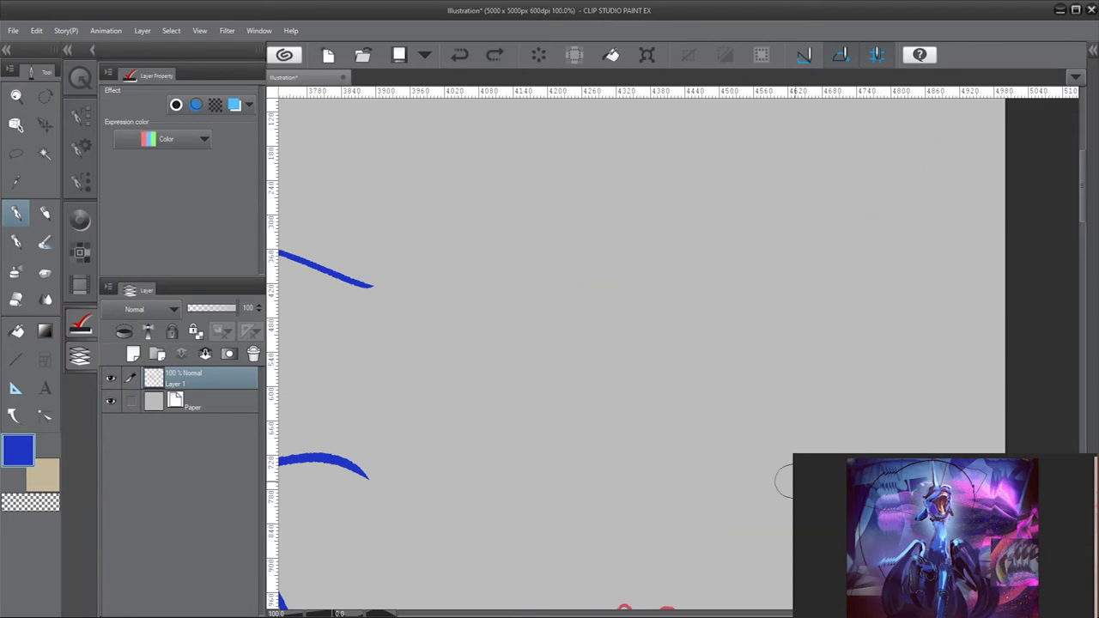
pyautogui.moveTo(852, 153)
pyautogui.mouseDown()
pyautogui.moveTo(716, 311)
pyautogui.moveTo(696, 532)
pyautogui.moveTo(630, 377)
pyautogui.moveTo(775, 481)
pyautogui.moveTo(864, 229)
pyautogui.mouseUp()
pyautogui.hotkey('ctrl', 'z')
# Sketch two wavy blue neck lines to the right of the hatted figure, with a rounded shoulder curve and short chest line below
pyautogui.moveTo(694, 212)
pyautogui.mouseDown()
pyautogui.moveTo(703, 388)
pyautogui.moveTo(724, 457)
pyautogui.mouseUp()
pyautogui.moveTo(640, 233); pyautogui.dragTo(591, 423)
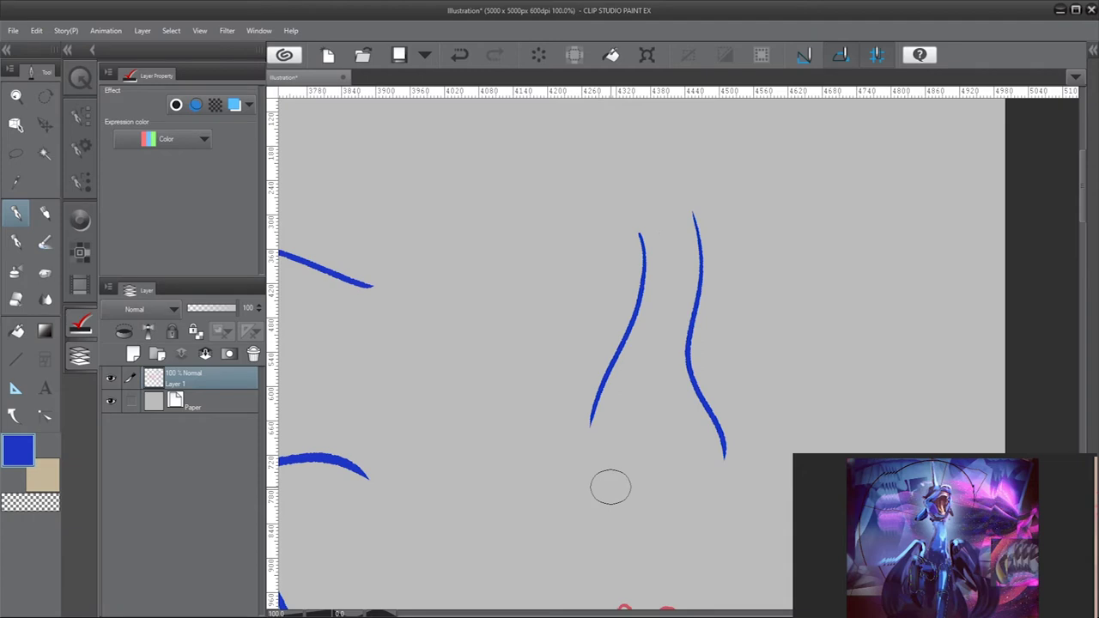
pyautogui.moveTo(629, 439)
pyautogui.mouseDown()
pyautogui.moveTo(522, 455)
pyautogui.moveTo(552, 589)
pyautogui.mouseUp()
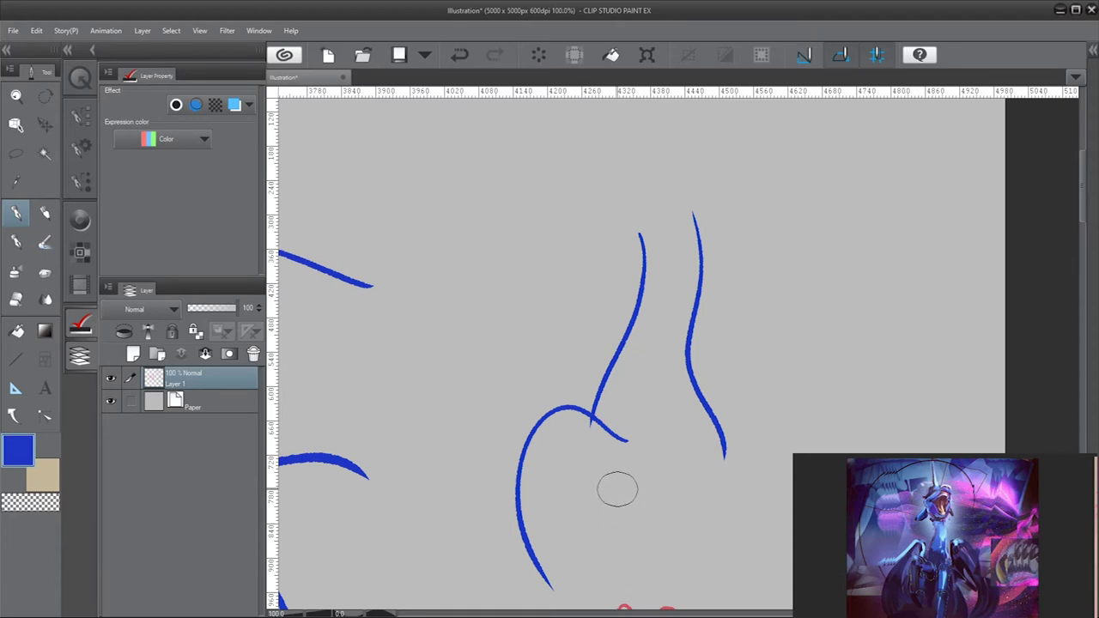
pyautogui.moveTo(616, 475); pyautogui.dragTo(551, 481)
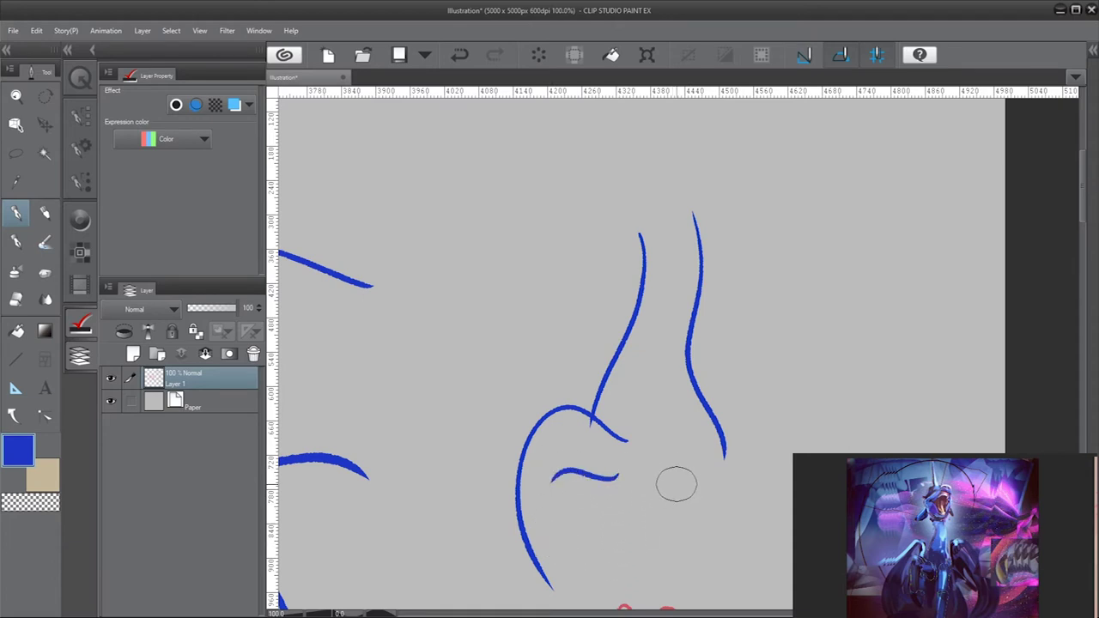
# Draw two long blue lines running down below the neck and an arched wing on each side of its base
pyautogui.moveTo(709, 460); pyautogui.dragTo(684, 599)
pyautogui.moveTo(657, 477); pyautogui.dragTo(634, 608)
pyautogui.moveTo(716, 409)
pyautogui.mouseDown()
pyautogui.moveTo(713, 371)
pyautogui.moveTo(805, 377)
pyautogui.moveTo(855, 451)
pyautogui.mouseUp()
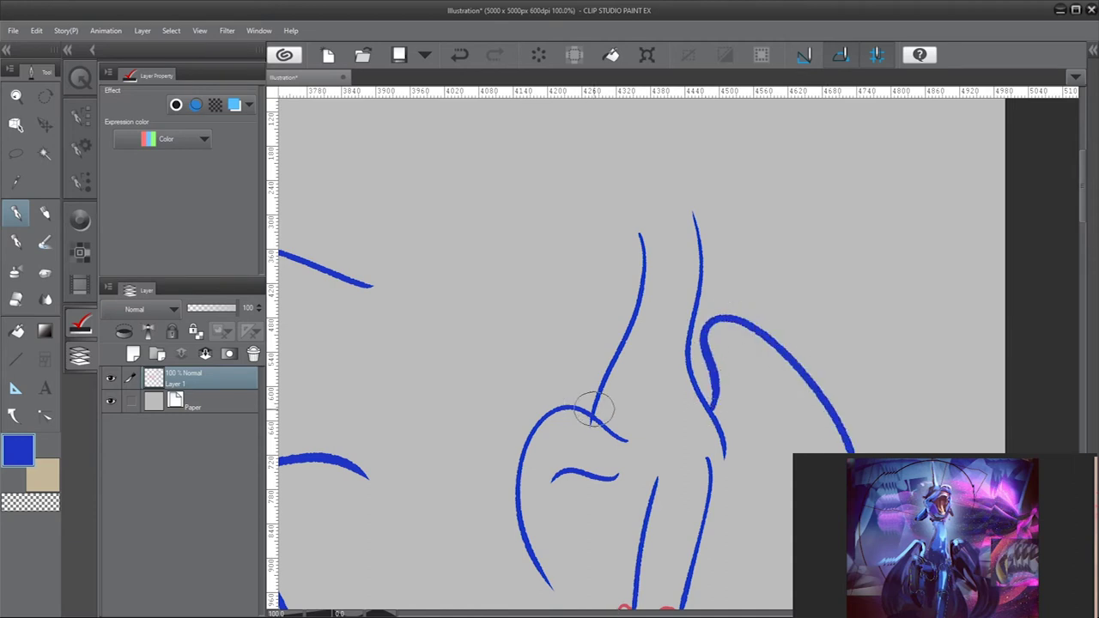
pyautogui.moveTo(600, 390)
pyautogui.mouseDown()
pyautogui.moveTo(498, 383)
pyautogui.moveTo(477, 549)
pyautogui.mouseUp()
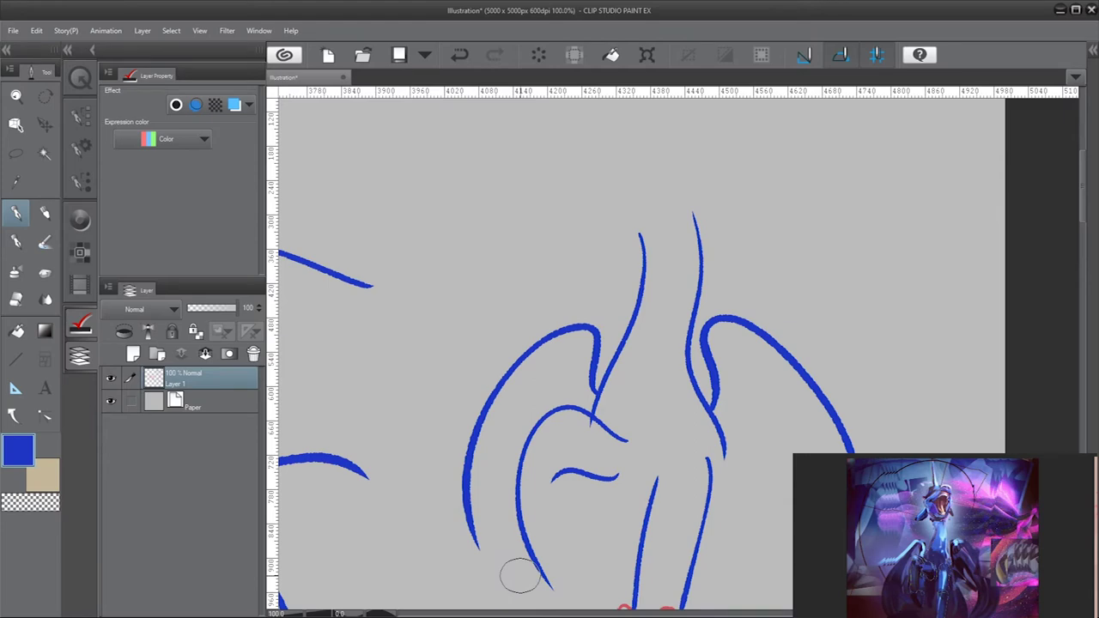
# Sketch the blue figure's raised head with an open mouth above the neck, flanked by a small hooked stroke on each side
pyautogui.moveTo(605, 202); pyautogui.dragTo(574, 257)
pyautogui.moveTo(717, 201); pyautogui.dragTo(726, 249)
pyautogui.scroll(-3, 650, 312)
pyautogui.scroll(4, 650, 186)
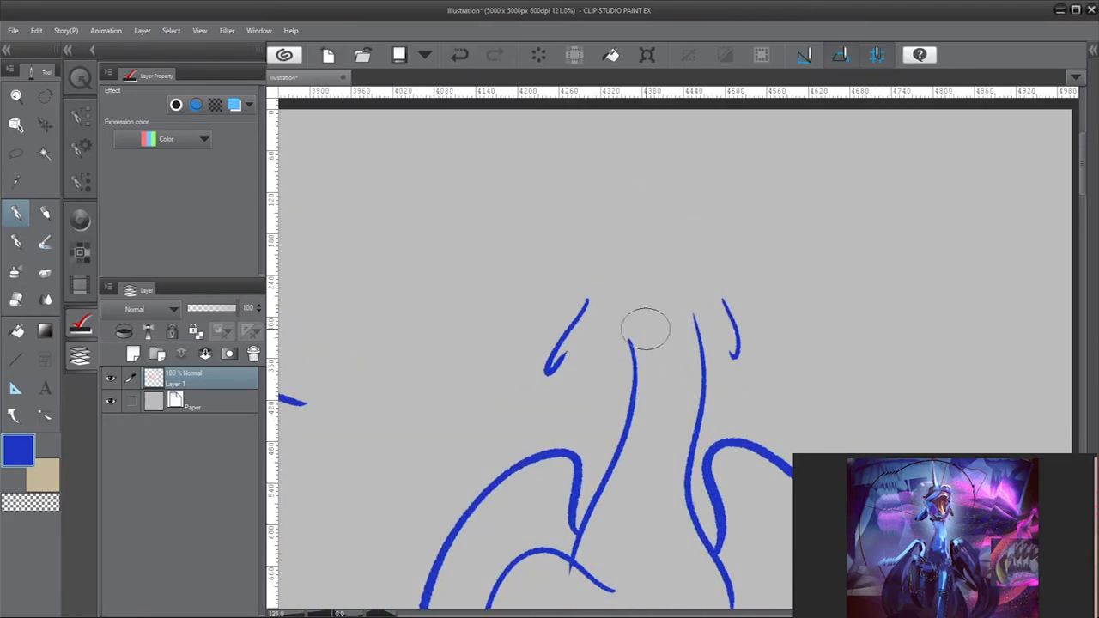
pyautogui.moveTo(626, 292)
pyautogui.mouseDown()
pyautogui.moveTo(645, 252)
pyautogui.moveTo(700, 255)
pyautogui.mouseUp()
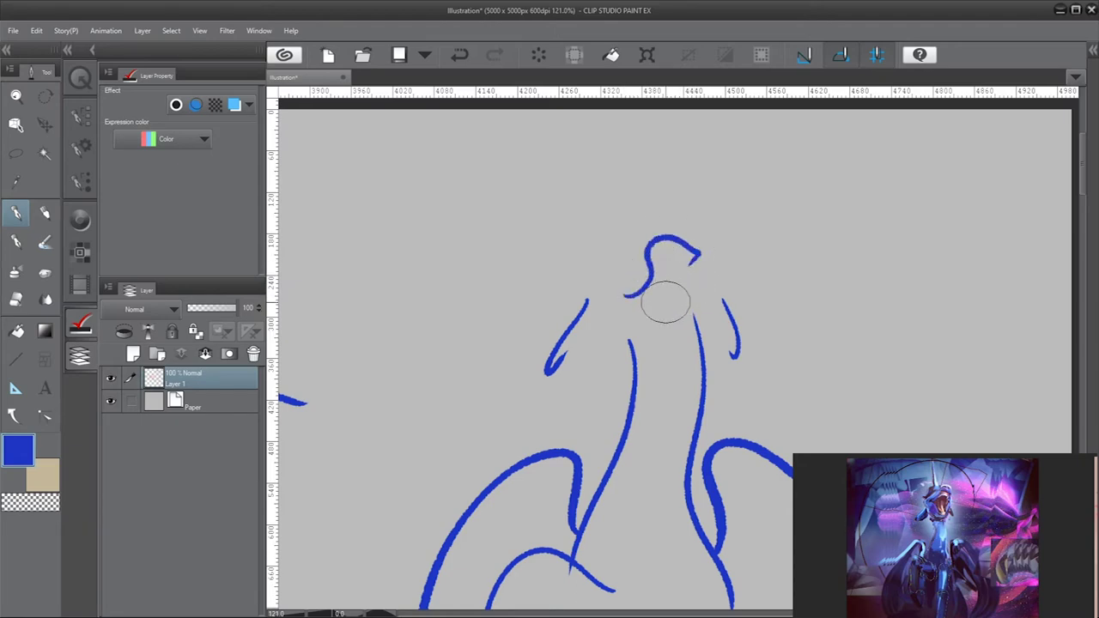
pyautogui.moveTo(698, 257); pyautogui.dragTo(696, 286)
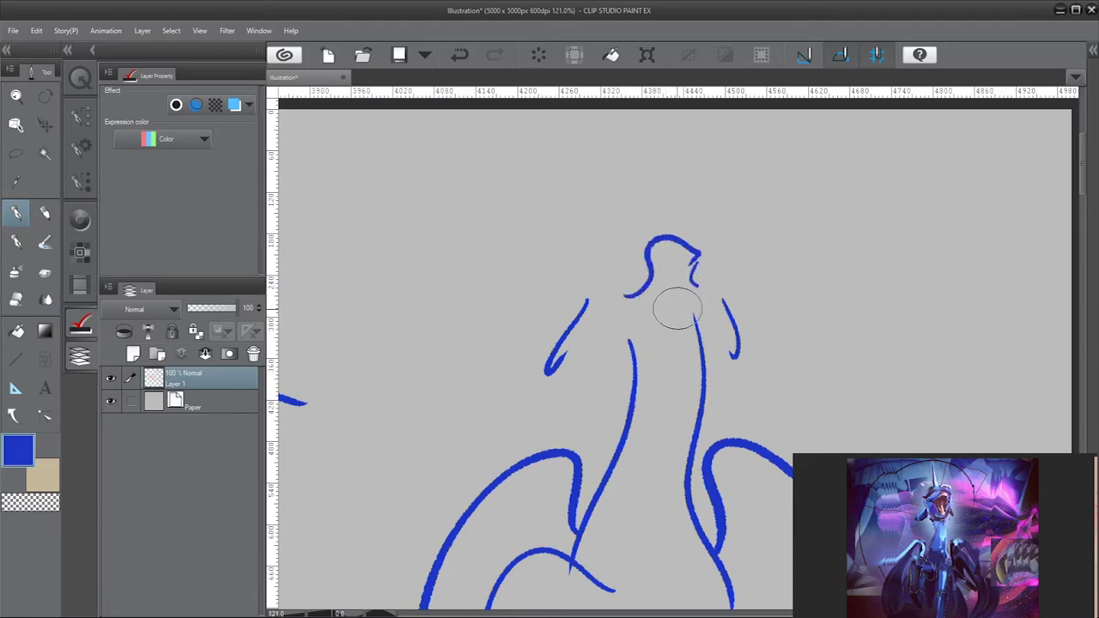
pyautogui.moveTo(627, 297); pyautogui.dragTo(692, 311)
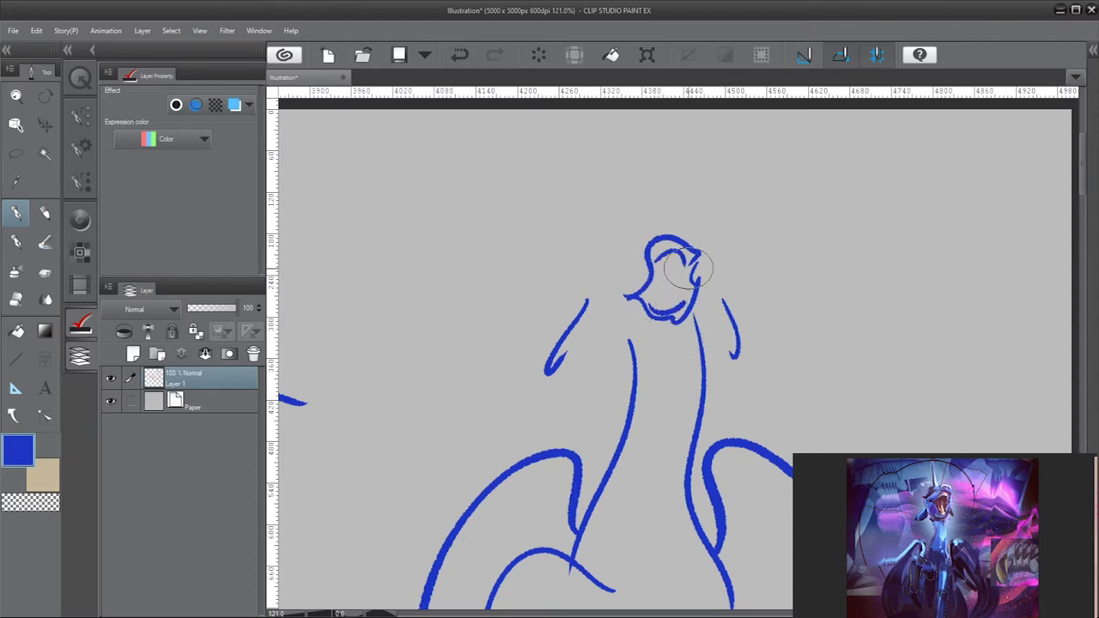
pyautogui.scroll(-5, 687, 269)
pyautogui.scroll(3, 619, 275)
pyautogui.scroll(-1, 621, 273)
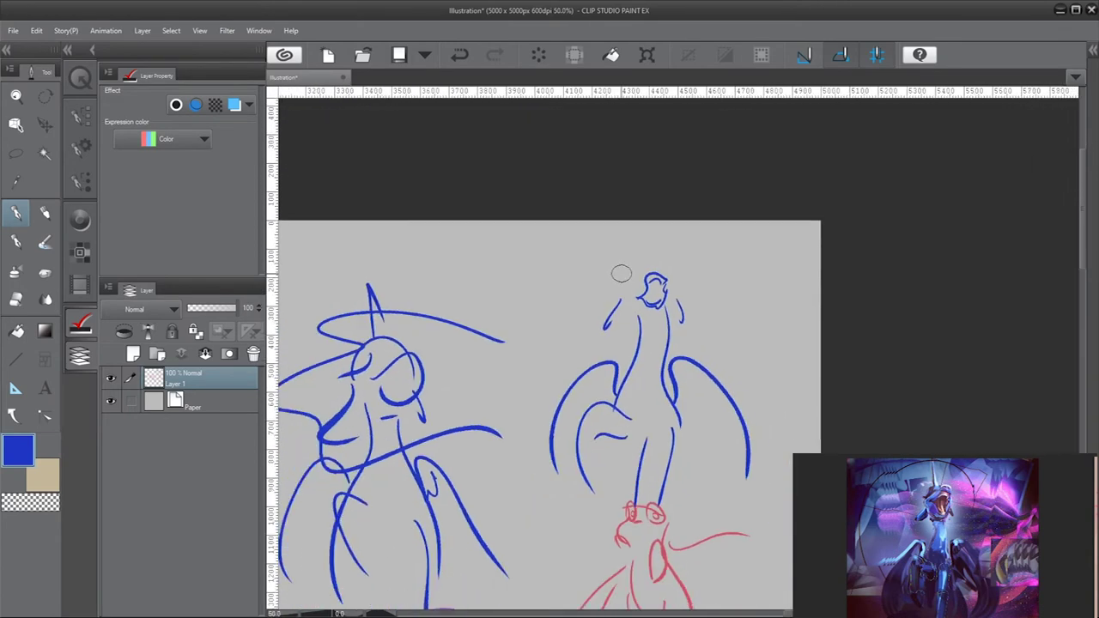
pyautogui.scroll(4, 623, 268)
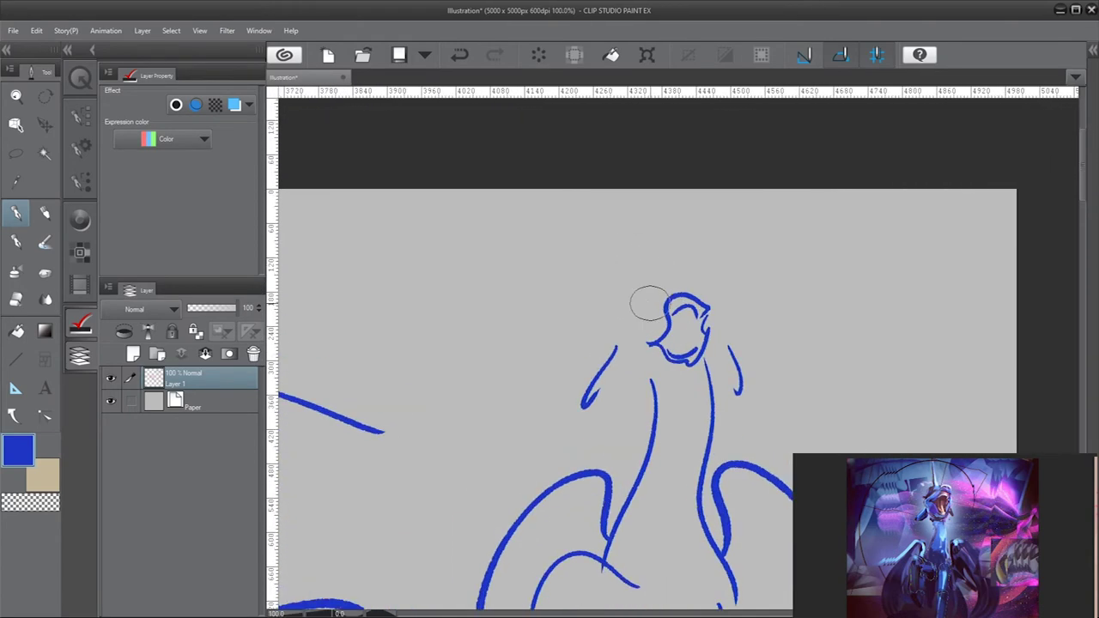
pyautogui.moveTo(615, 321); pyautogui.dragTo(648, 298)
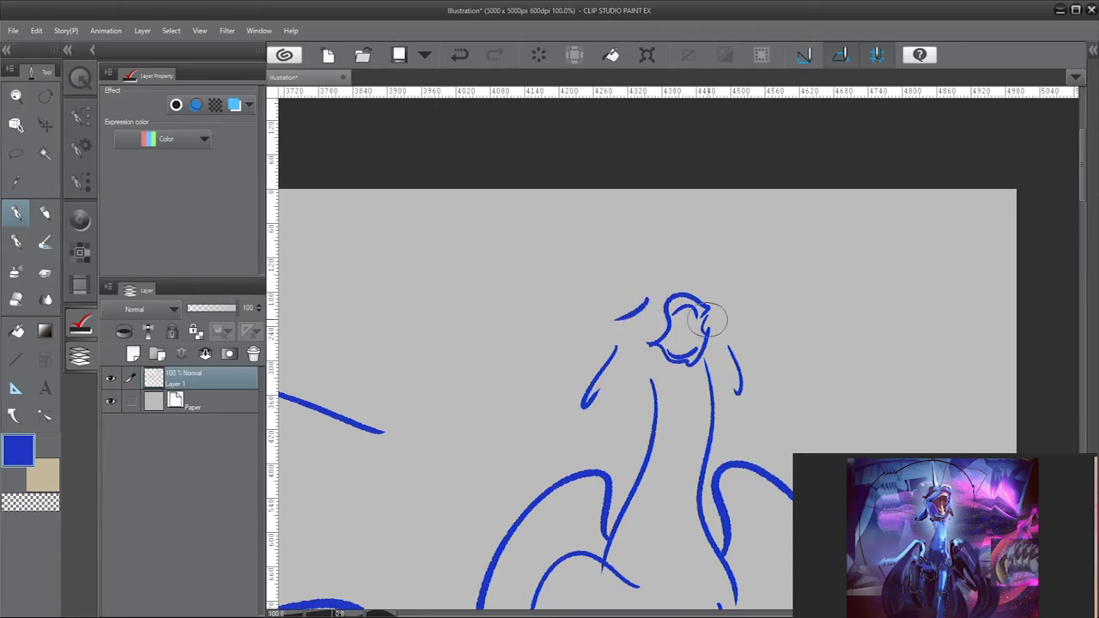
pyautogui.moveTo(684, 339)
pyautogui.mouseDown()
pyautogui.moveTo(679, 319)
pyautogui.moveTo(672, 342)
pyautogui.moveTo(715, 333)
pyautogui.moveTo(670, 317)
pyautogui.moveTo(662, 339)
pyautogui.moveTo(658, 326)
pyautogui.moveTo(680, 321)
pyautogui.mouseUp()
pyautogui.hotkey('ctrl', 'z')
pyautogui.hotkey('ctrl', 'z')
pyautogui.hotkey('ctrl', 'z')
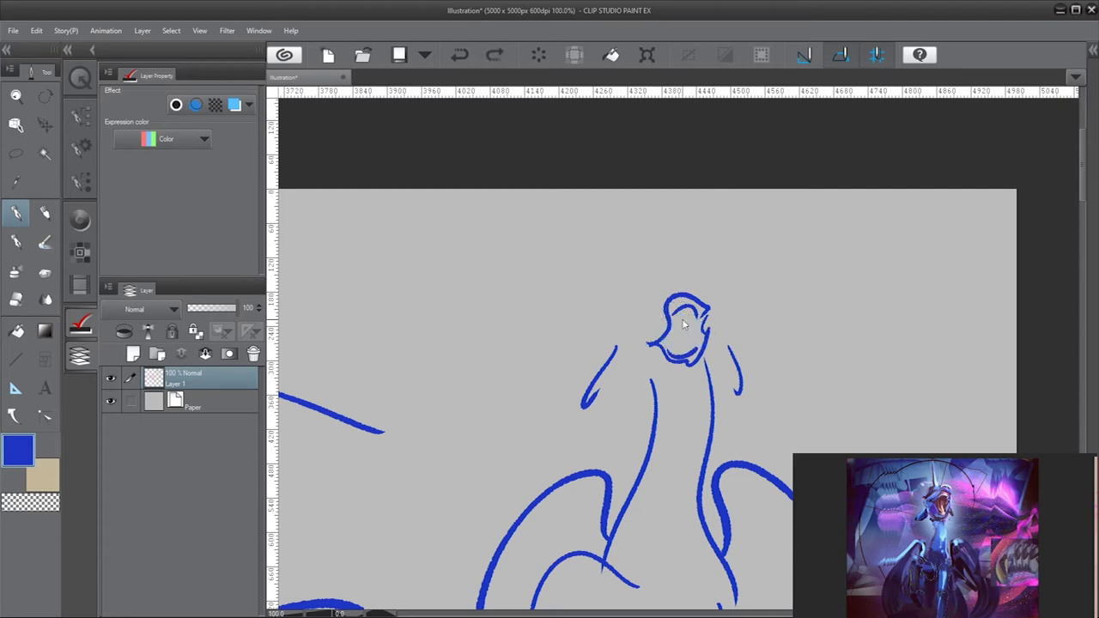
# Sketch a purple unicorn head in profile left of the blue hatted figure, with a neck curve, horn, swept forelock and looping hair strand
pyautogui.scroll(-6, 683, 327)
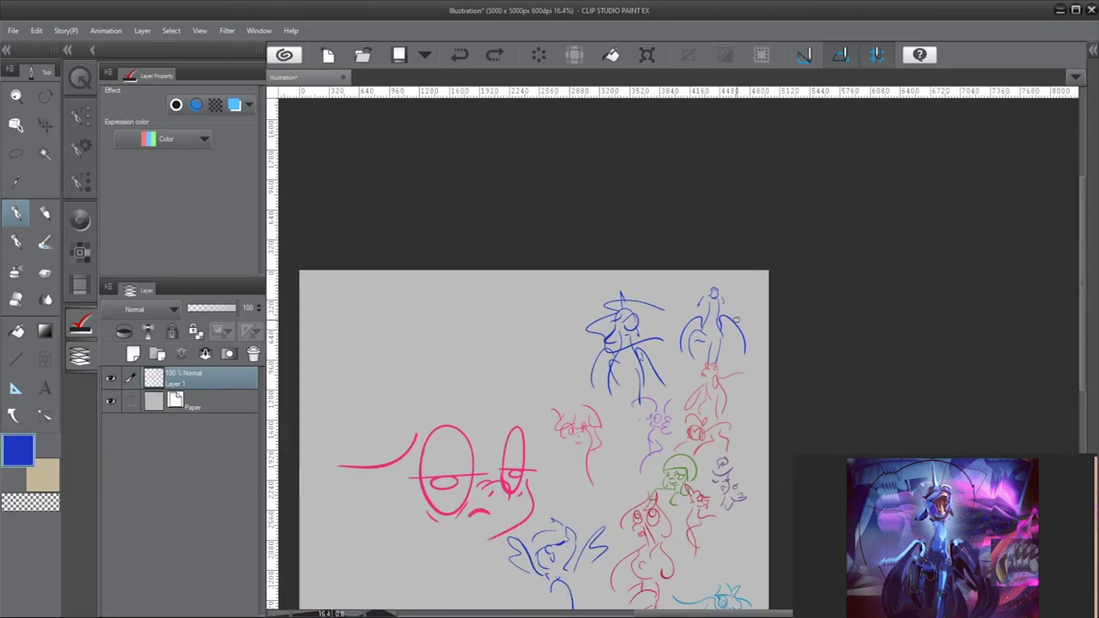
pyautogui.scroll(1, 444, 367)
pyautogui.scroll(4, 599, 385)
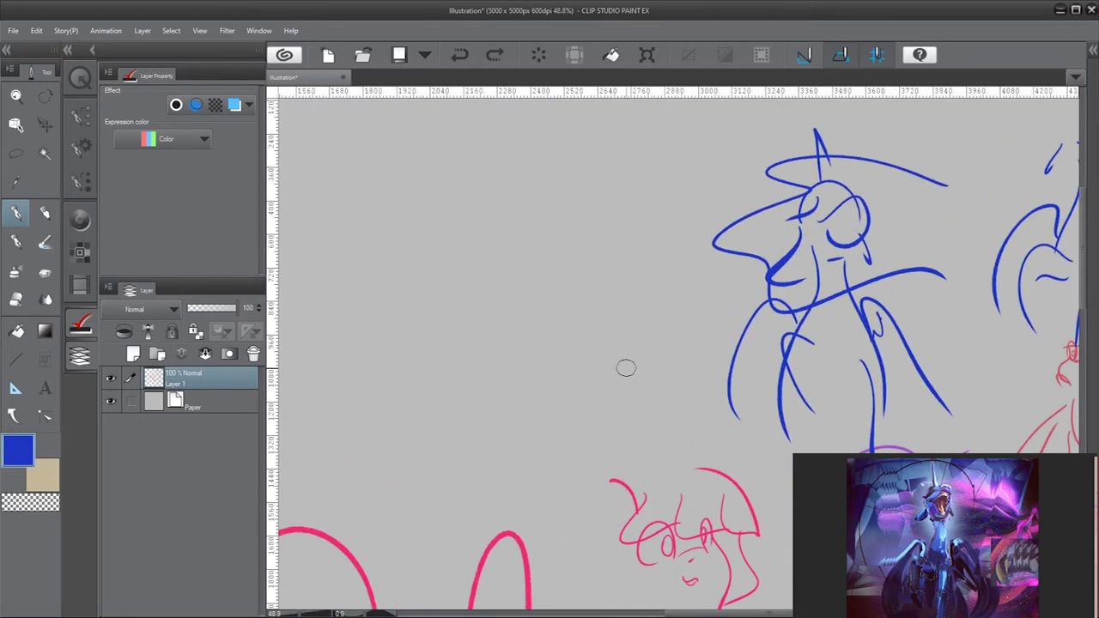
pyautogui.scroll(2, 633, 363)
pyautogui.scroll(4, 585, 356)
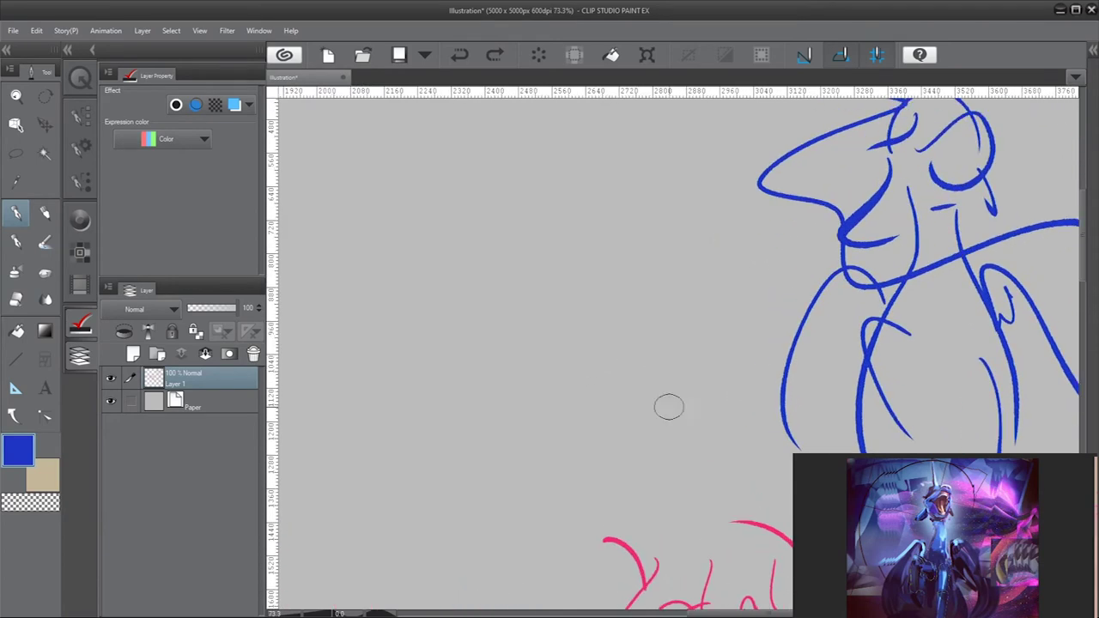
pyautogui.scroll(1, 679, 445)
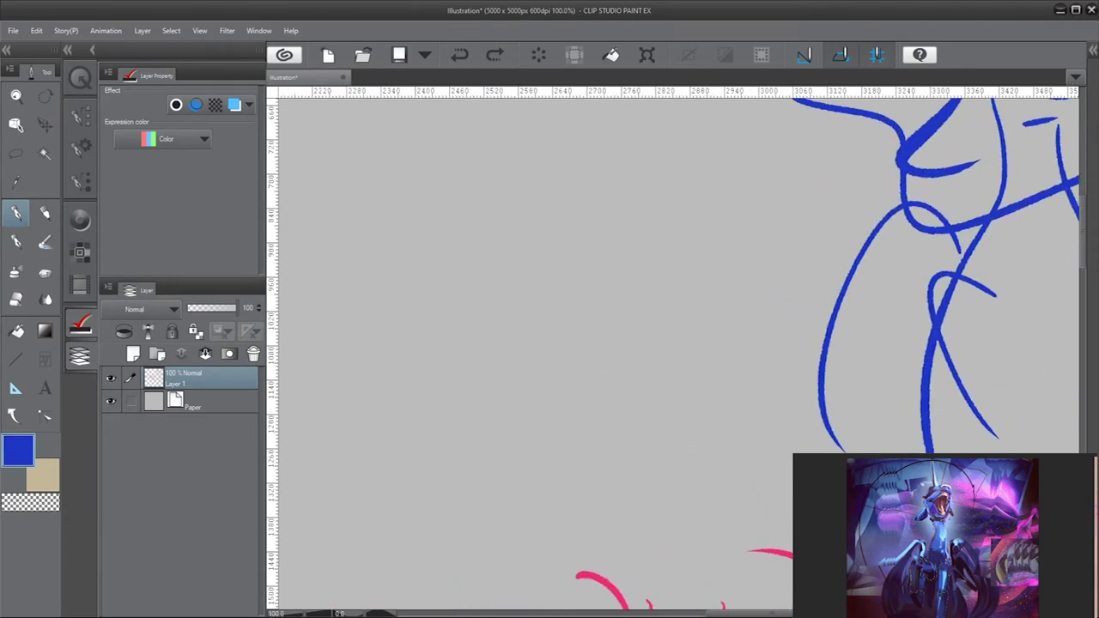
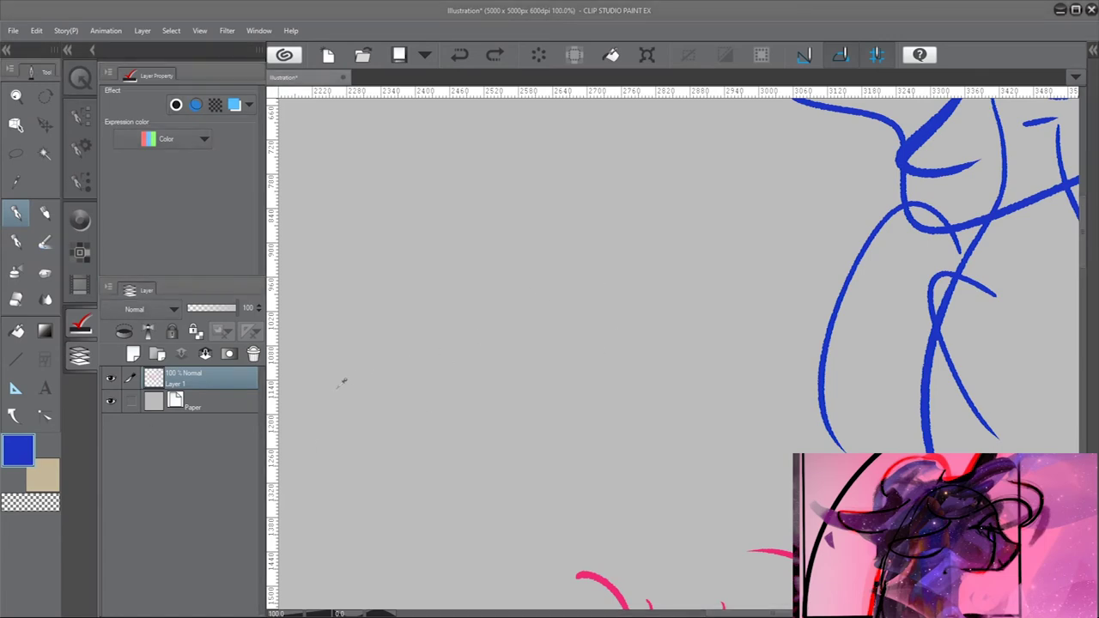
pyautogui.moveTo(599, 356); pyautogui.dragTo(602, 360)
pyautogui.hotkey('ctrl', 'z')
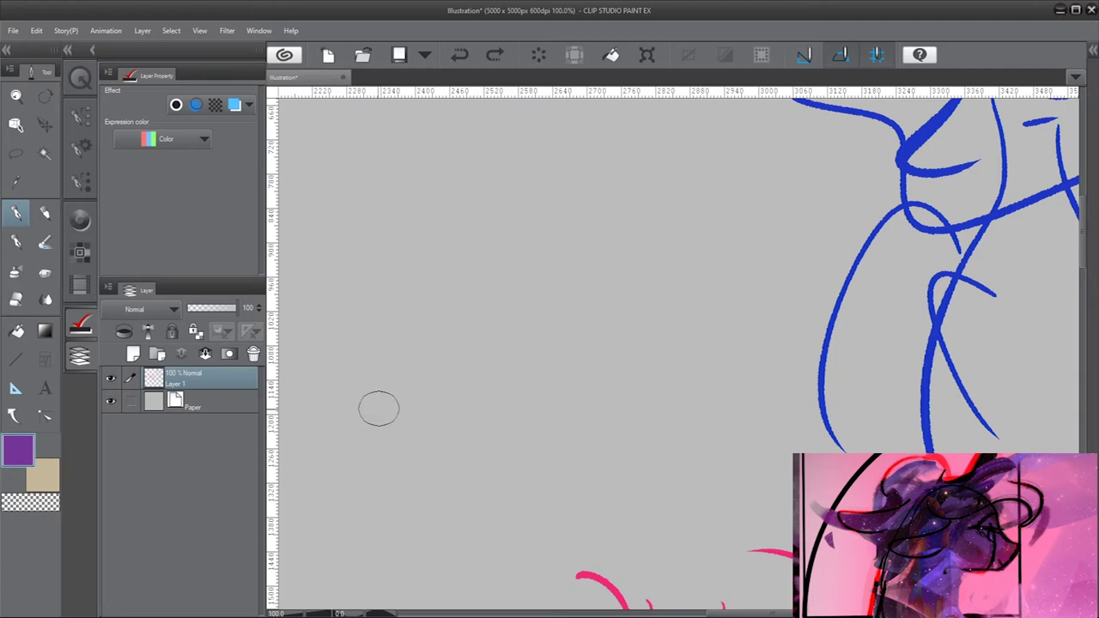
pyautogui.moveTo(333, 488)
pyautogui.mouseDown()
pyautogui.moveTo(523, 142)
pyautogui.moveTo(607, 251)
pyautogui.moveTo(688, 296)
pyautogui.moveTo(642, 353)
pyautogui.moveTo(501, 361)
pyautogui.mouseUp()
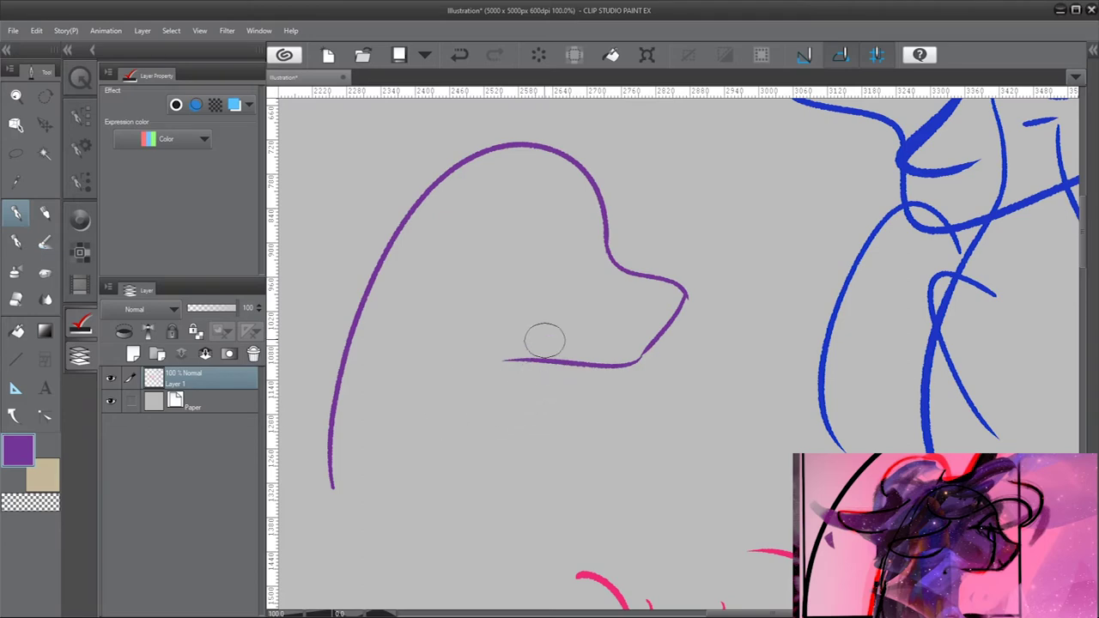
pyautogui.moveTo(462, 188)
pyautogui.mouseDown()
pyautogui.moveTo(634, 191)
pyautogui.moveTo(732, 237)
pyautogui.moveTo(651, 118)
pyautogui.moveTo(569, 160)
pyautogui.moveTo(602, 113)
pyautogui.moveTo(557, 101)
pyautogui.mouseUp()
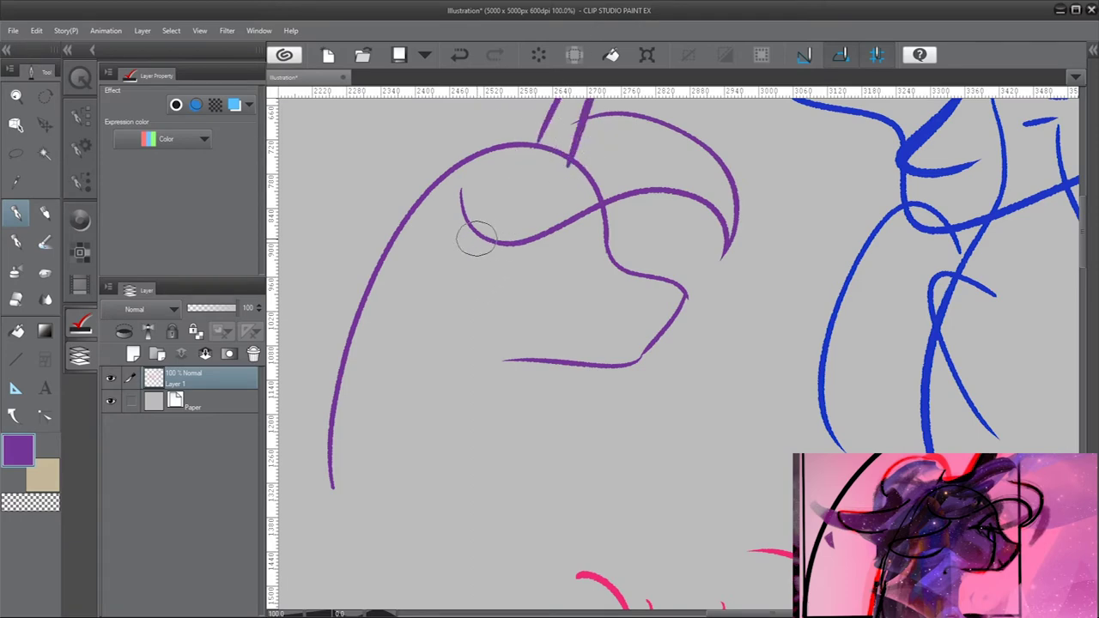
pyautogui.moveTo(478, 240); pyautogui.dragTo(426, 315)
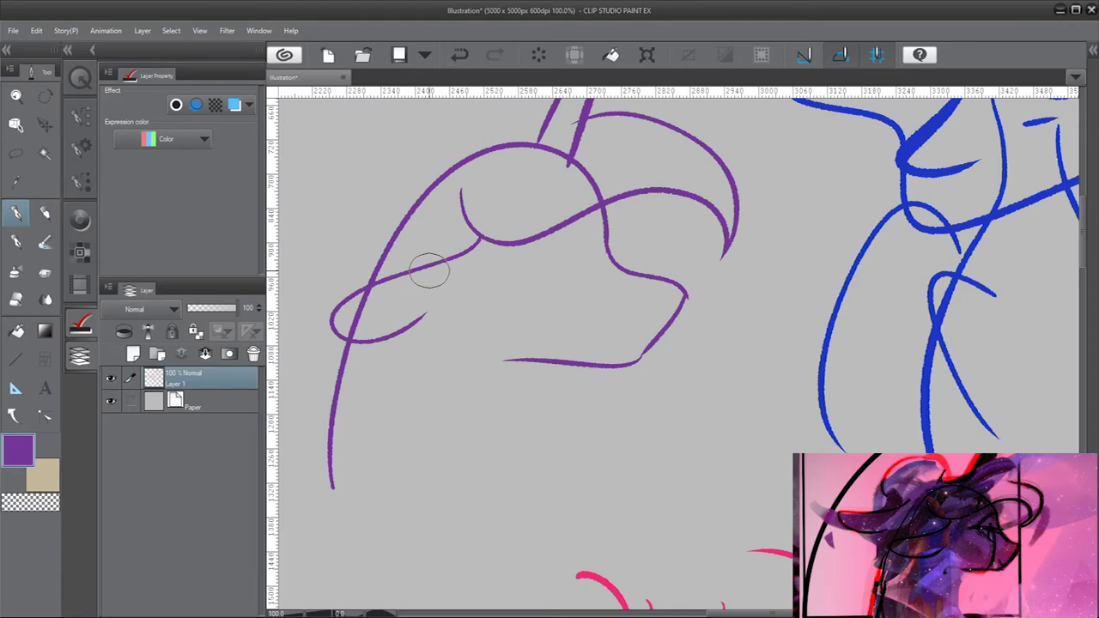
# Add the purple unicorn's narrowed eye, a short mark at the muzzle and a brow line beneath the forelock
pyautogui.moveTo(529, 261)
pyautogui.mouseDown()
pyautogui.moveTo(601, 241)
pyautogui.moveTo(587, 251)
pyautogui.moveTo(587, 273)
pyautogui.mouseUp()
pyautogui.moveTo(586, 249); pyautogui.dragTo(589, 290)
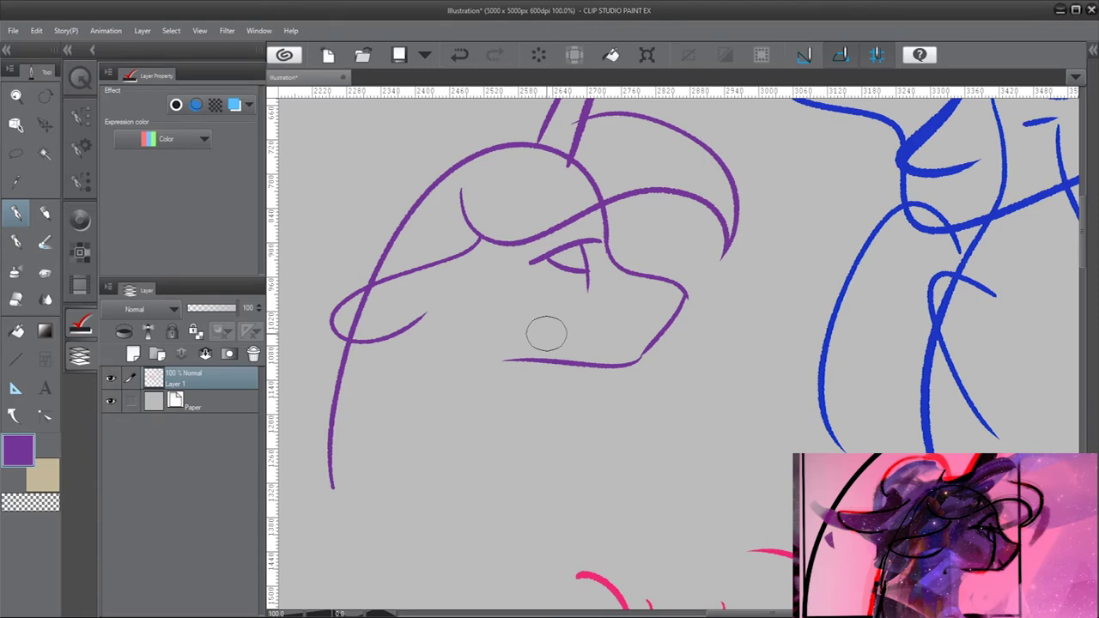
pyautogui.moveTo(620, 326); pyautogui.dragTo(641, 347)
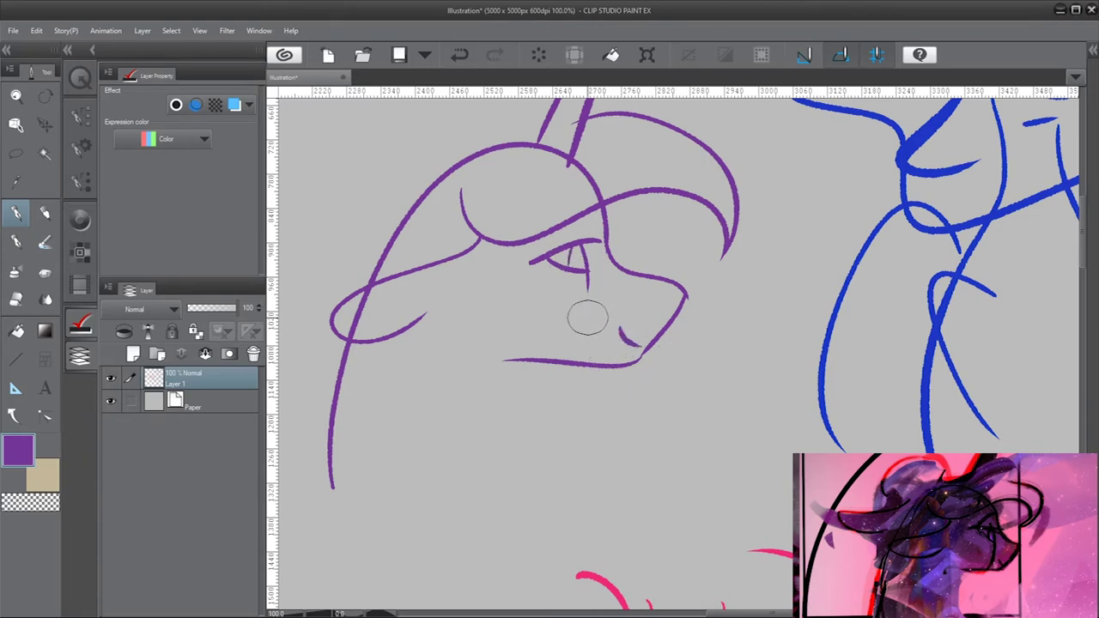
pyautogui.moveTo(554, 243); pyautogui.dragTo(615, 209)
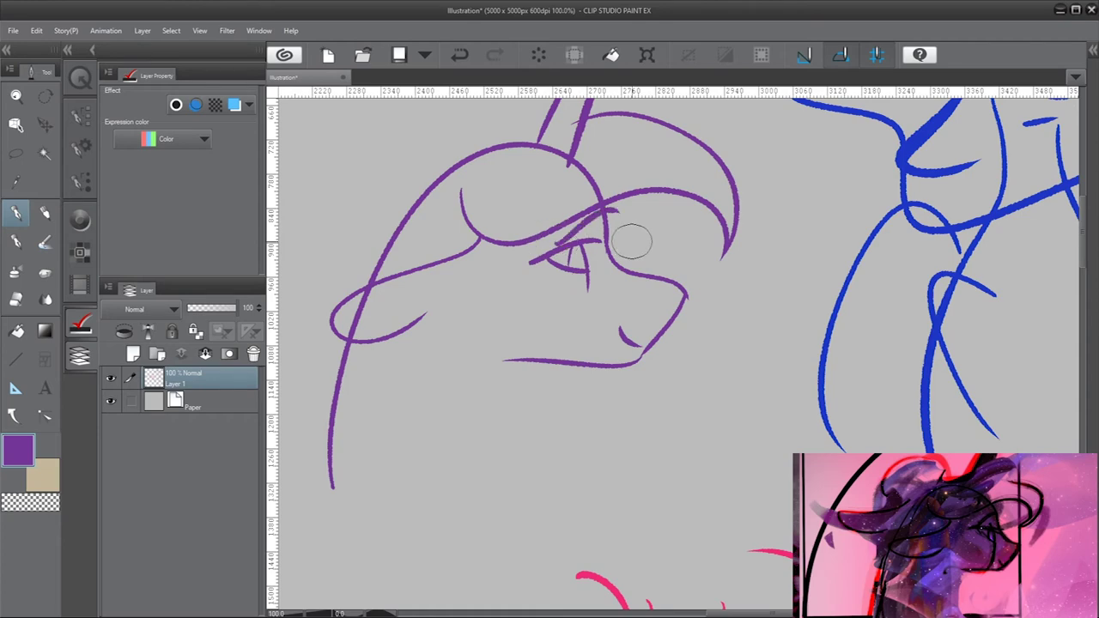
# Start a purple full-body figure left of the unicorn head with a round head, pointed muzzle and two long curved neck lines
pyautogui.scroll(-3, 631, 241)
pyautogui.scroll(2, 449, 204)
pyautogui.scroll(4, 513, 255)
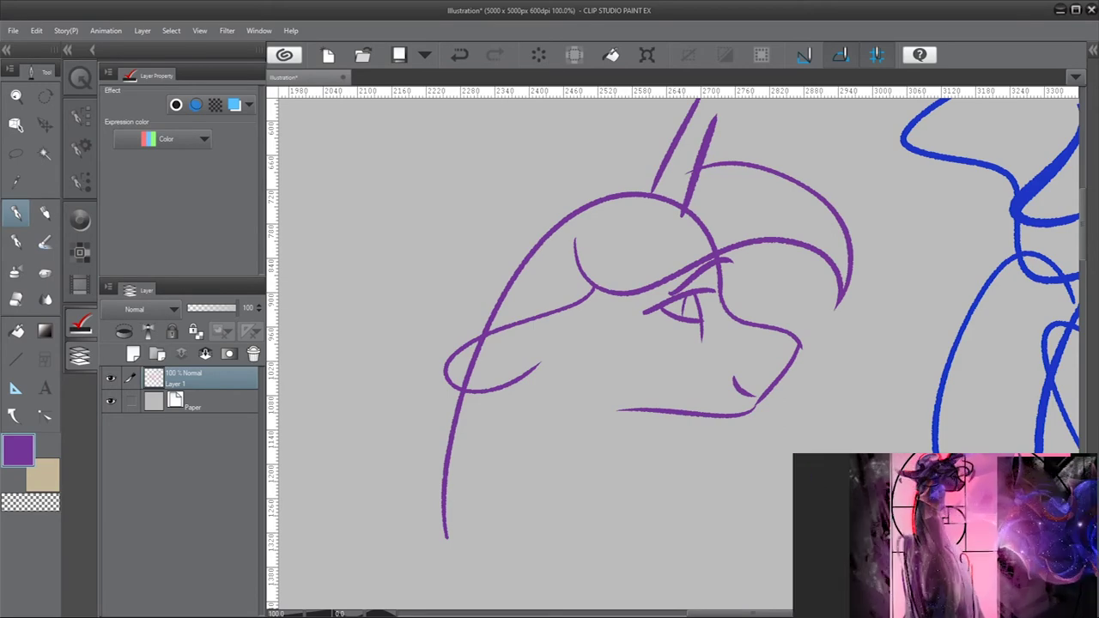
pyautogui.scroll(-7, 775, 363)
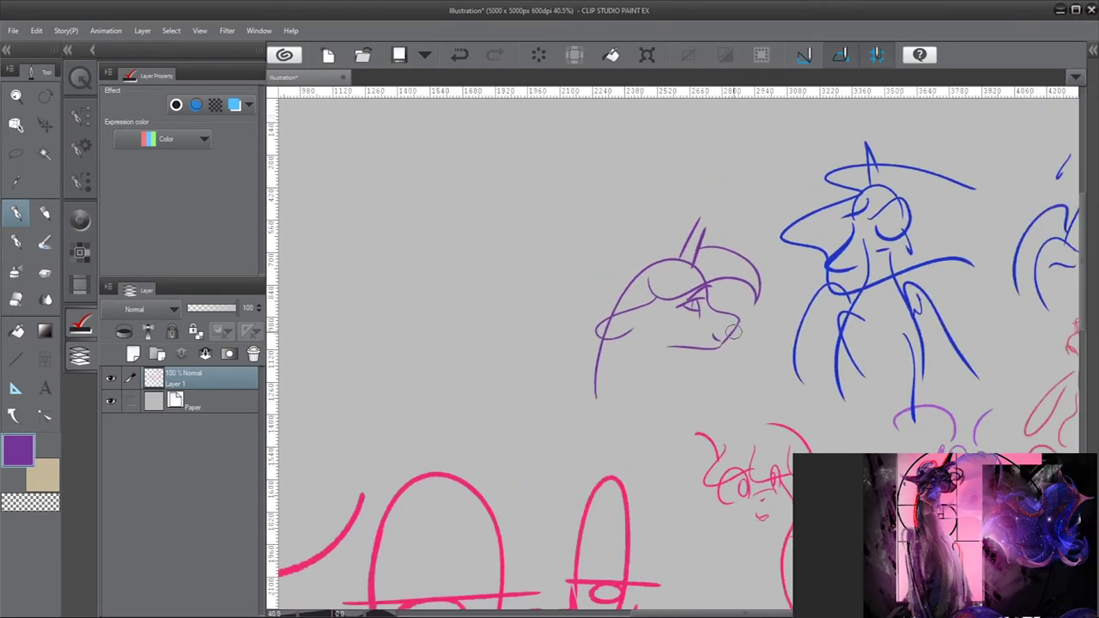
pyautogui.scroll(4, 597, 386)
pyautogui.scroll(-4, 597, 386)
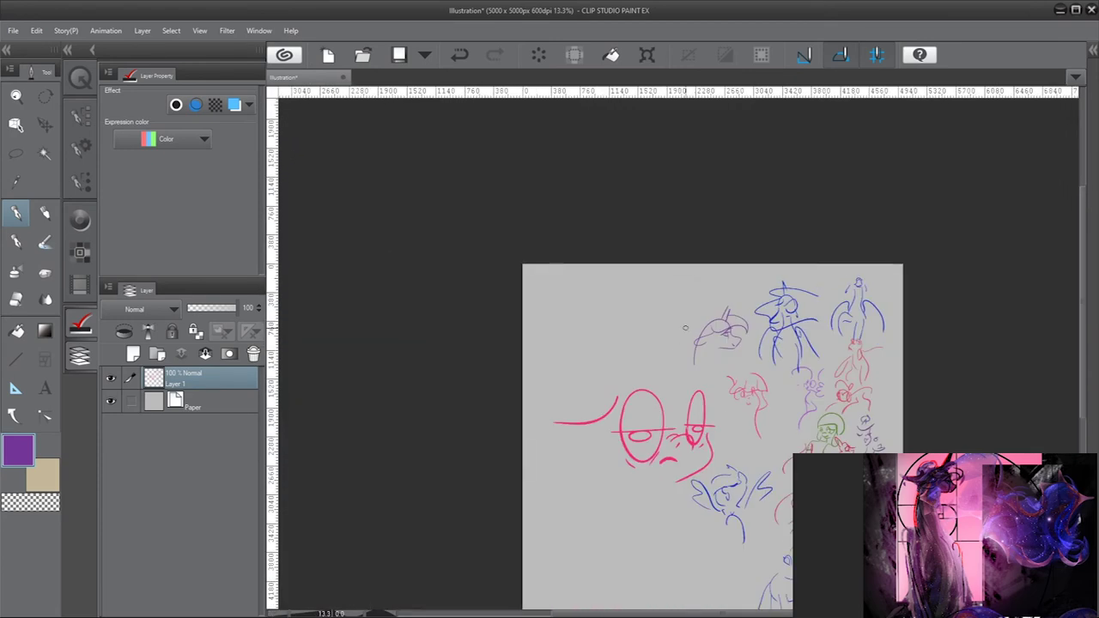
pyautogui.scroll(4, 667, 321)
pyautogui.scroll(2, 646, 268)
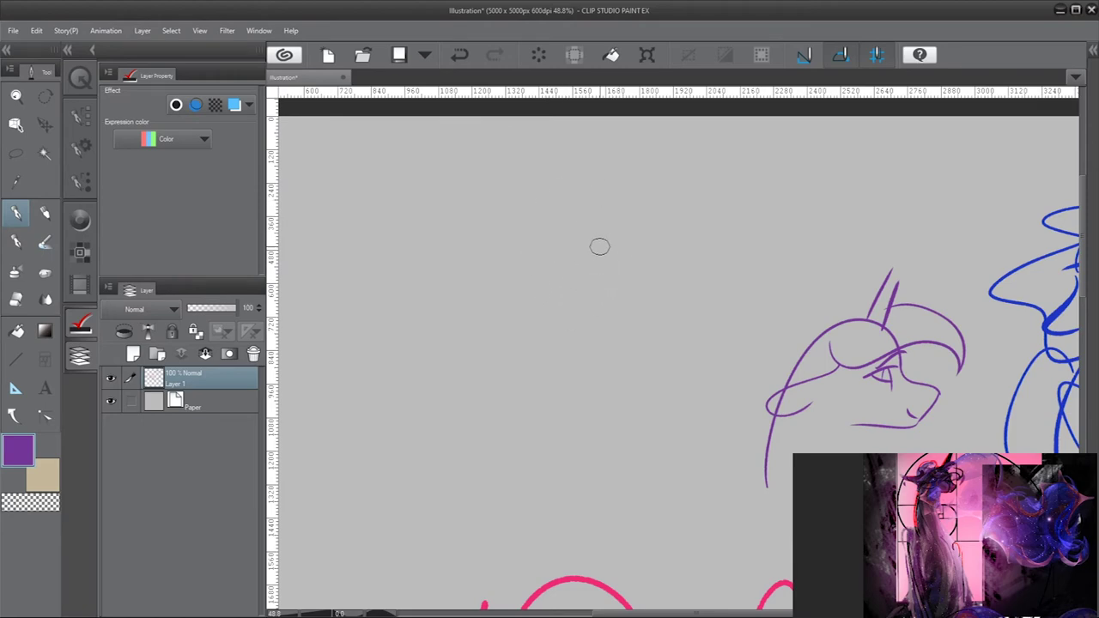
pyautogui.moveTo(578, 237)
pyautogui.mouseDown()
pyautogui.moveTo(630, 224)
pyautogui.moveTo(593, 180)
pyautogui.moveTo(626, 191)
pyautogui.moveTo(619, 250)
pyautogui.mouseUp()
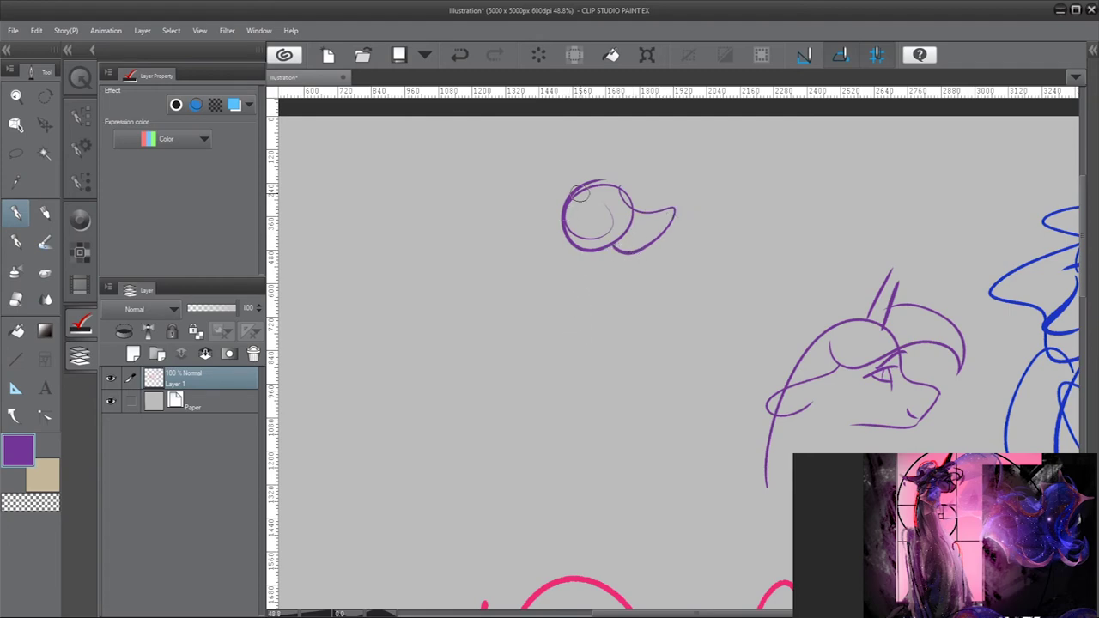
pyautogui.moveTo(577, 192)
pyautogui.mouseDown()
pyautogui.moveTo(550, 315)
pyautogui.moveTo(609, 418)
pyautogui.mouseUp()
pyautogui.moveTo(617, 217)
pyautogui.mouseDown()
pyautogui.moveTo(605, 276)
pyautogui.moveTo(640, 383)
pyautogui.mouseUp()
# Sketch the purple figure's body contours below the neck and long folded wing strokes along its left side
pyautogui.moveTo(617, 322)
pyautogui.mouseDown()
pyautogui.moveTo(682, 430)
pyautogui.moveTo(670, 517)
pyautogui.mouseUp()
pyautogui.moveTo(562, 337)
pyautogui.mouseDown()
pyautogui.moveTo(546, 534)
pyautogui.moveTo(615, 566)
pyautogui.mouseUp()
pyautogui.moveTo(566, 415); pyautogui.dragTo(518, 540)
pyautogui.moveTo(560, 383)
pyautogui.mouseDown()
pyautogui.moveTo(577, 429)
pyautogui.moveTo(571, 562)
pyautogui.mouseUp()
pyautogui.moveTo(573, 397)
pyautogui.mouseDown()
pyautogui.moveTo(526, 507)
pyautogui.moveTo(528, 554)
pyautogui.mouseUp()
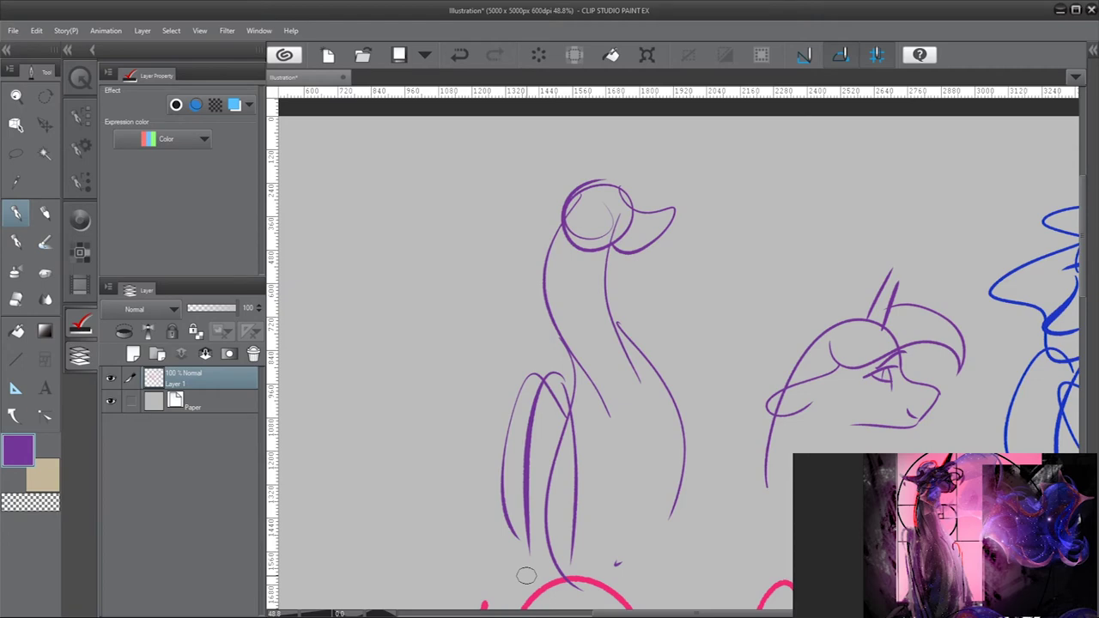
pyautogui.moveTo(573, 194); pyautogui.dragTo(580, 376)
pyautogui.hotkey('ctrl', 'z')
pyautogui.moveTo(574, 198); pyautogui.dragTo(582, 369)
pyautogui.hotkey('ctrl', 'z')
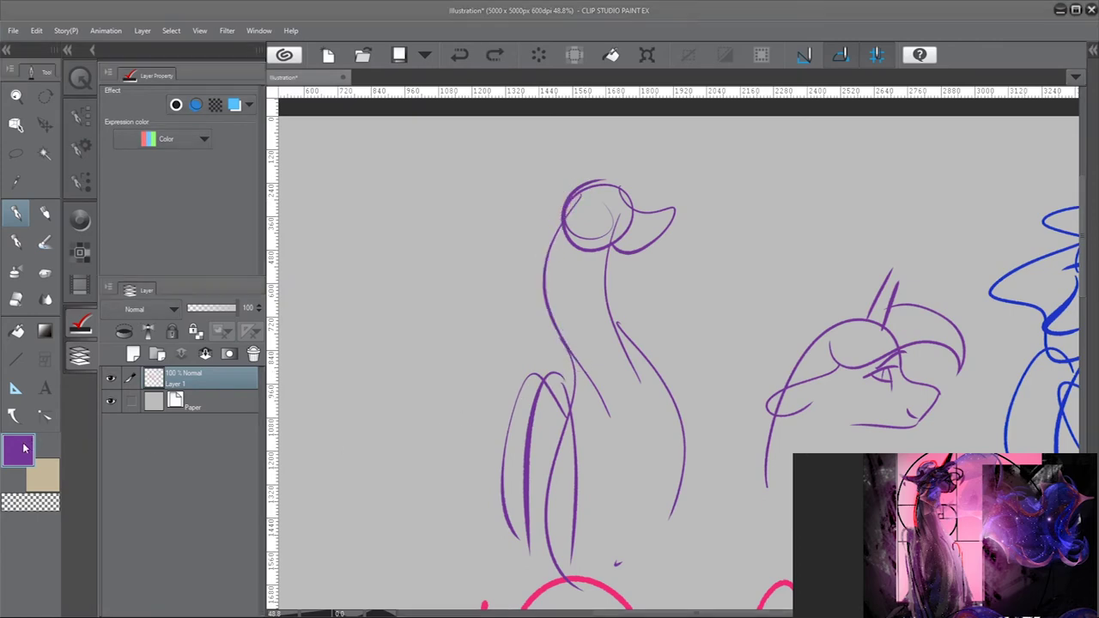
# Go over the purple full-body figure's neck back, folded wing and chest contour with thick dark magenta strokes
pyautogui.moveTo(567, 196)
pyautogui.mouseDown()
pyautogui.moveTo(550, 314)
pyautogui.moveTo(567, 368)
pyautogui.mouseUp()
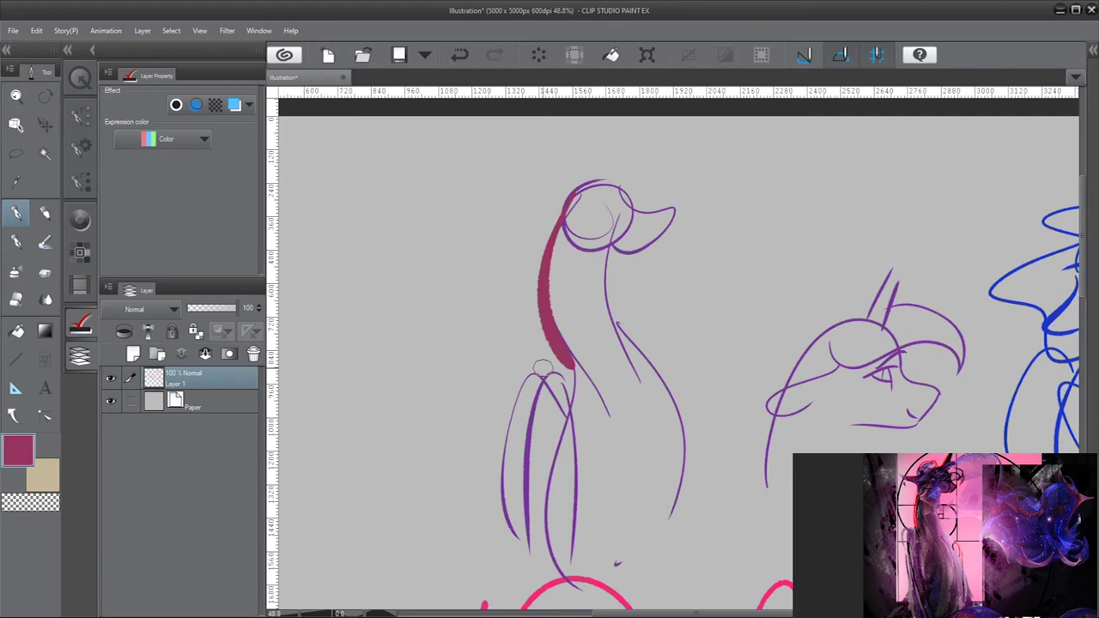
pyautogui.moveTo(565, 373); pyautogui.dragTo(565, 570)
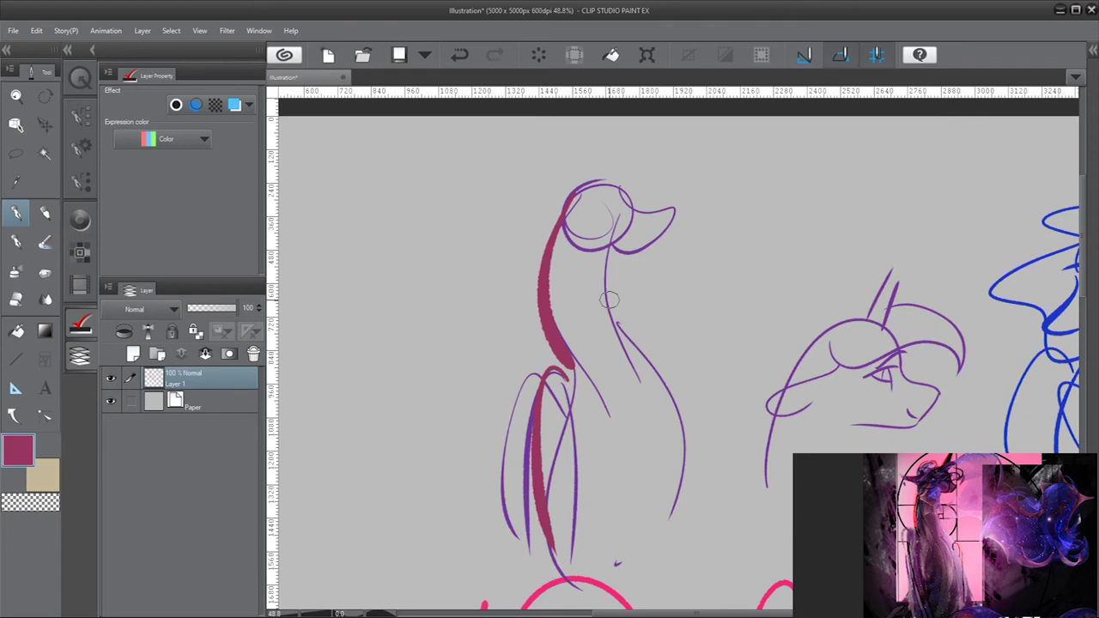
pyautogui.moveTo(605, 273)
pyautogui.mouseDown()
pyautogui.moveTo(633, 340)
pyautogui.moveTo(660, 584)
pyautogui.mouseUp()
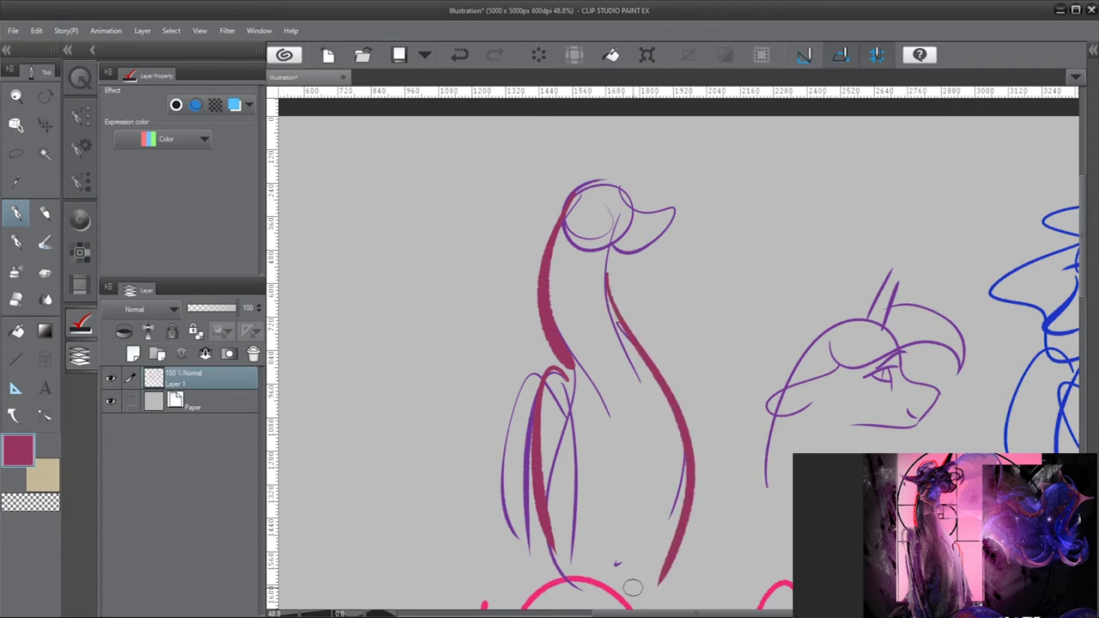
pyautogui.hotkey('ctrl', 'z')
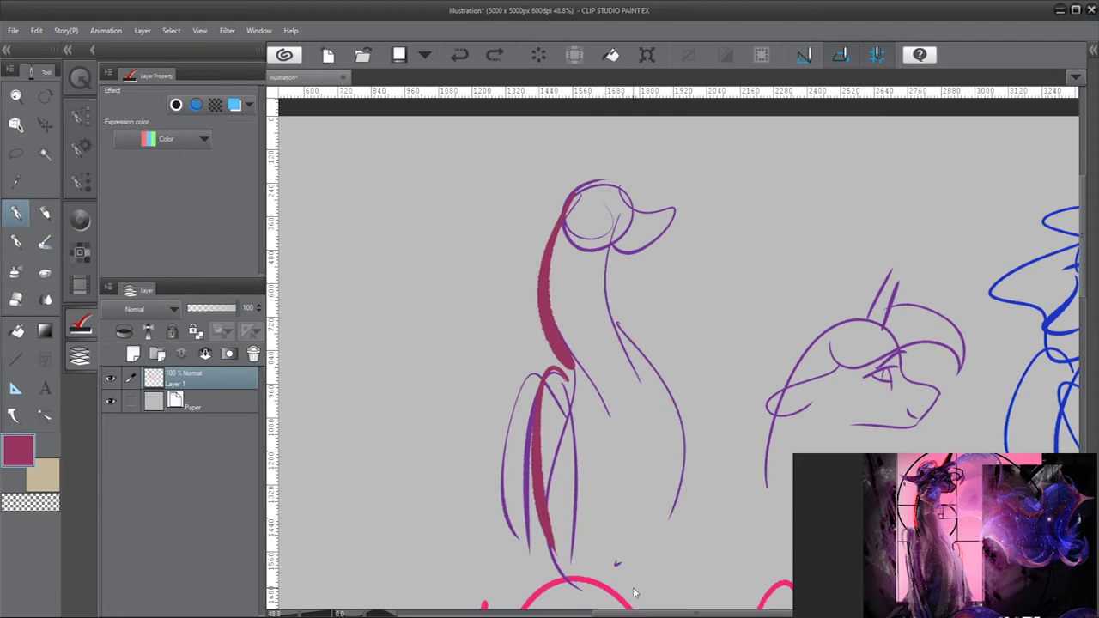
pyautogui.moveTo(606, 285); pyautogui.dragTo(683, 541)
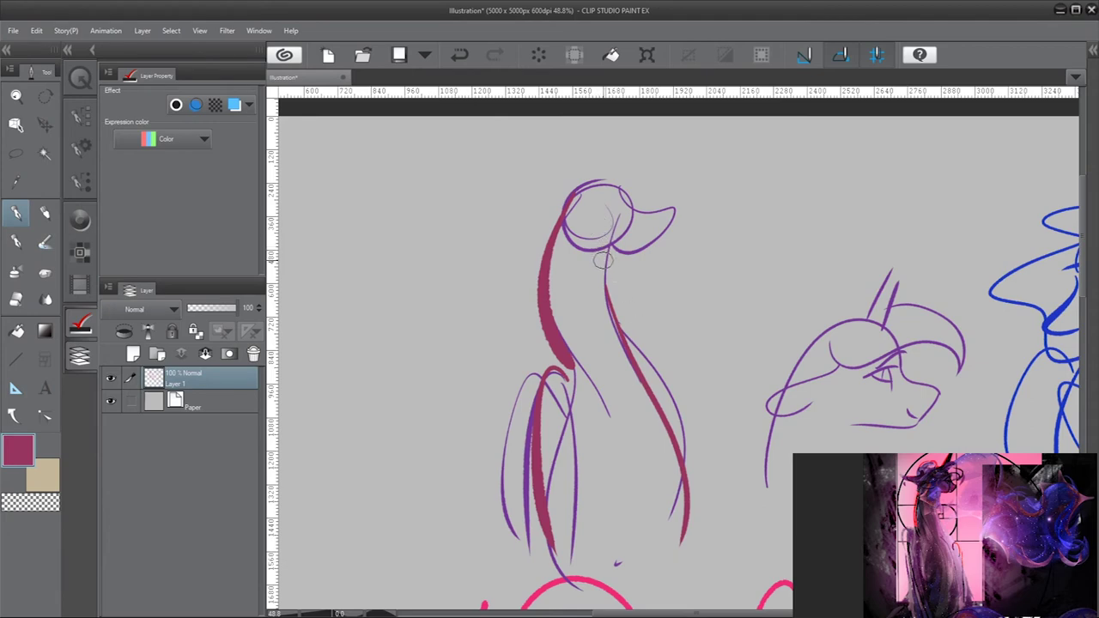
# Add a looped ear, the pointed muzzle outline and a slanted horn line to the figure's head in dark magenta
pyautogui.moveTo(595, 200)
pyautogui.mouseDown()
pyautogui.moveTo(549, 221)
pyautogui.moveTo(581, 233)
pyautogui.mouseUp()
pyautogui.moveTo(633, 214)
pyautogui.mouseDown()
pyautogui.moveTo(663, 235)
pyautogui.moveTo(615, 251)
pyautogui.mouseUp()
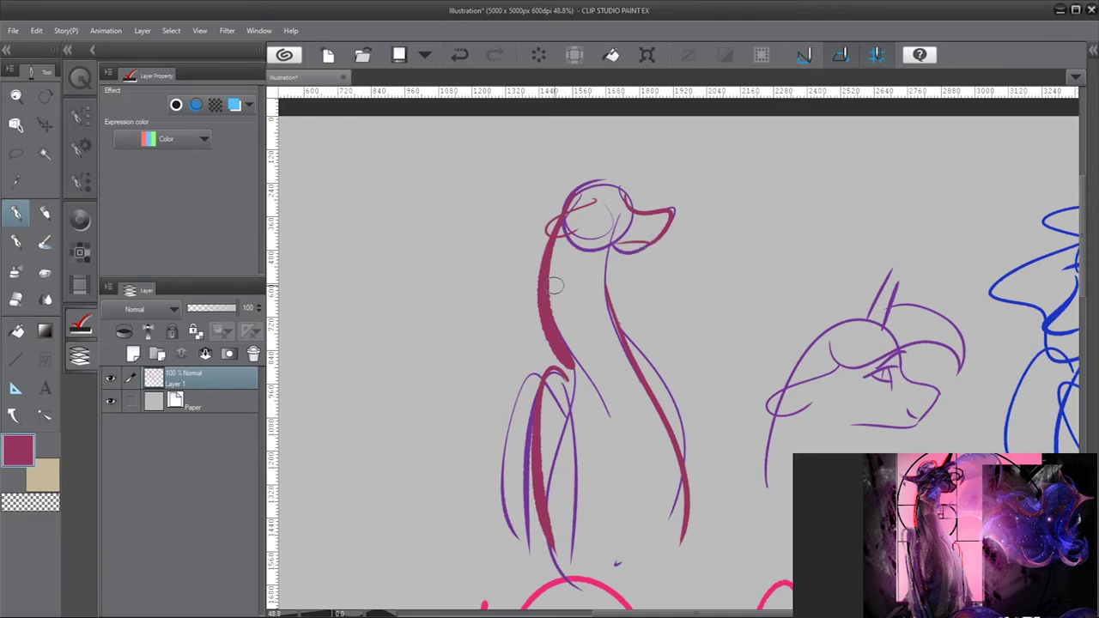
pyautogui.moveTo(620, 178)
pyautogui.mouseDown()
pyautogui.moveTo(639, 116)
pyautogui.moveTo(622, 120)
pyautogui.mouseUp()
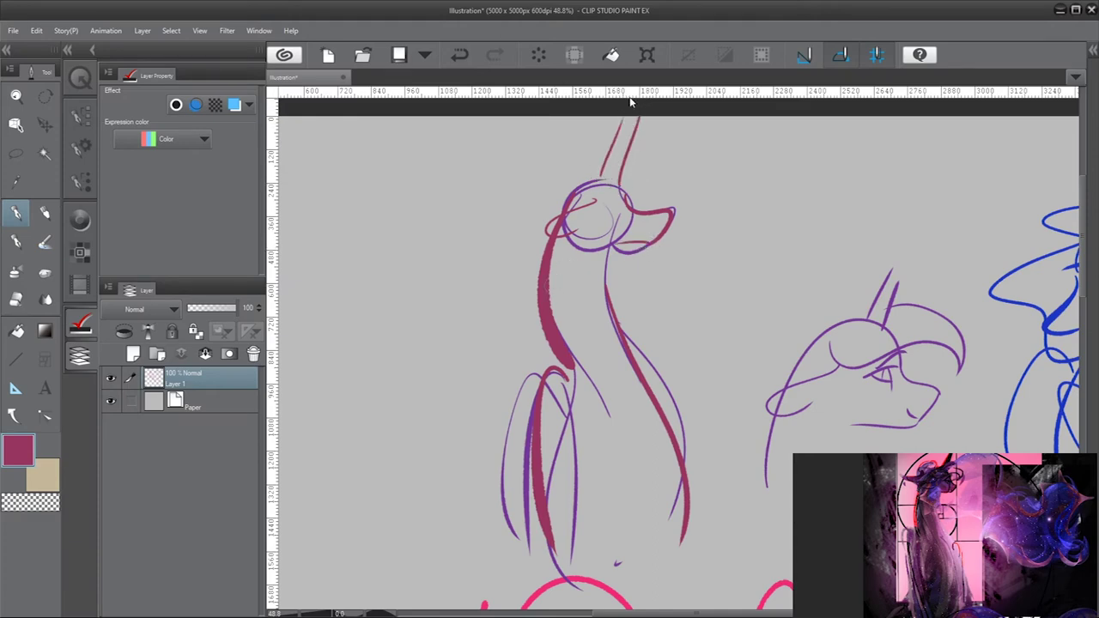
pyautogui.hotkey('ctrl', 'z')
pyautogui.moveTo(604, 180); pyautogui.dragTo(627, 135)
pyautogui.hotkey('ctrl', 'z')
# Sketch a wavy forelock across the figure's brow and a hair arc behind the head in dark magenta
pyautogui.moveTo(582, 204)
pyautogui.mouseDown()
pyautogui.moveTo(624, 201)
pyautogui.moveTo(673, 190)
pyautogui.mouseUp()
pyautogui.hotkey('ctrl', 'z')
pyautogui.moveTo(588, 204)
pyautogui.mouseDown()
pyautogui.moveTo(677, 185)
pyautogui.moveTo(578, 184)
pyautogui.mouseUp()
pyautogui.hotkey('ctrl', 'z')
pyautogui.moveTo(675, 194)
pyautogui.mouseDown()
pyautogui.moveTo(658, 156)
pyautogui.moveTo(602, 165)
pyautogui.moveTo(543, 203)
pyautogui.mouseUp()
pyautogui.hotkey('ctrl', 'z')
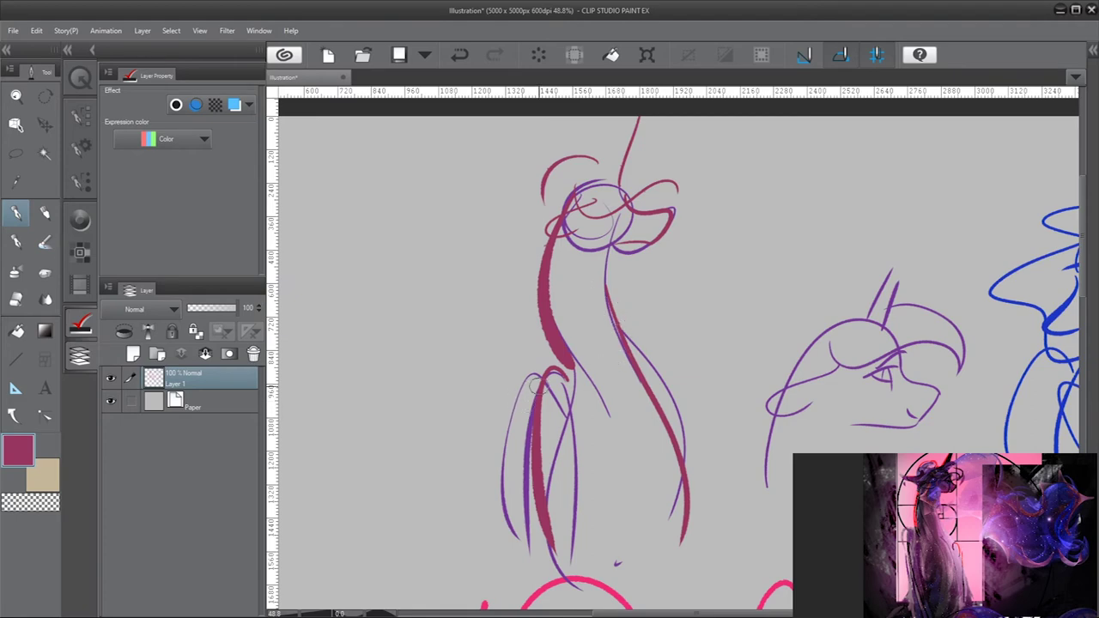
# Examine the sketch sheet as a whole and the empty canvas area beside the magenta and purple figure
pyautogui.scroll(-3, 522, 407)
pyautogui.scroll(2, 703, 363)
pyautogui.scroll(-1, 705, 378)
pyautogui.scroll(2, 678, 369)
pyautogui.scroll(-1, 657, 317)
pyautogui.scroll(2, 601, 258)
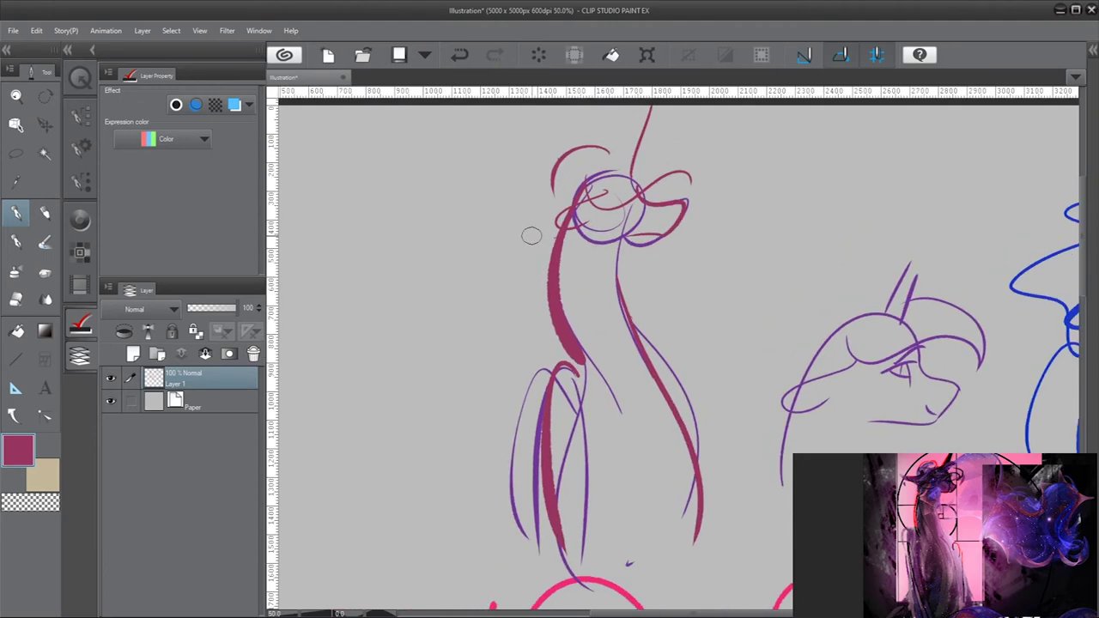
pyautogui.hotkey('ctrl', 'z')
pyautogui.scroll(-2, 734, 355)
pyautogui.scroll(2, 512, 272)
pyautogui.scroll(-2, 864, 327)
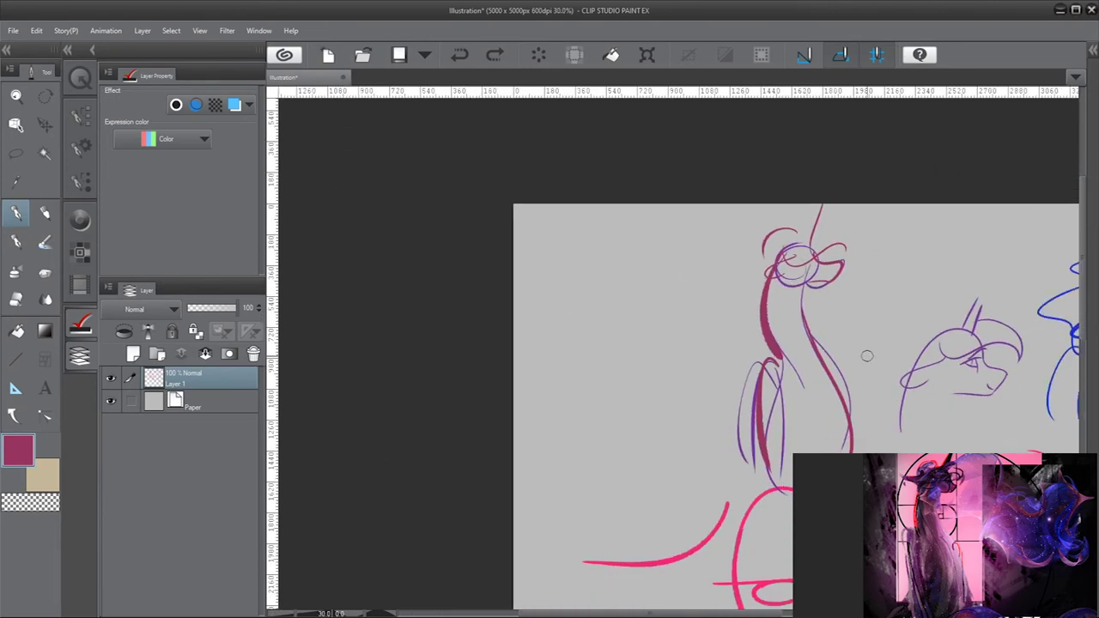
pyautogui.scroll(2, 838, 386)
pyautogui.scroll(-2, 839, 251)
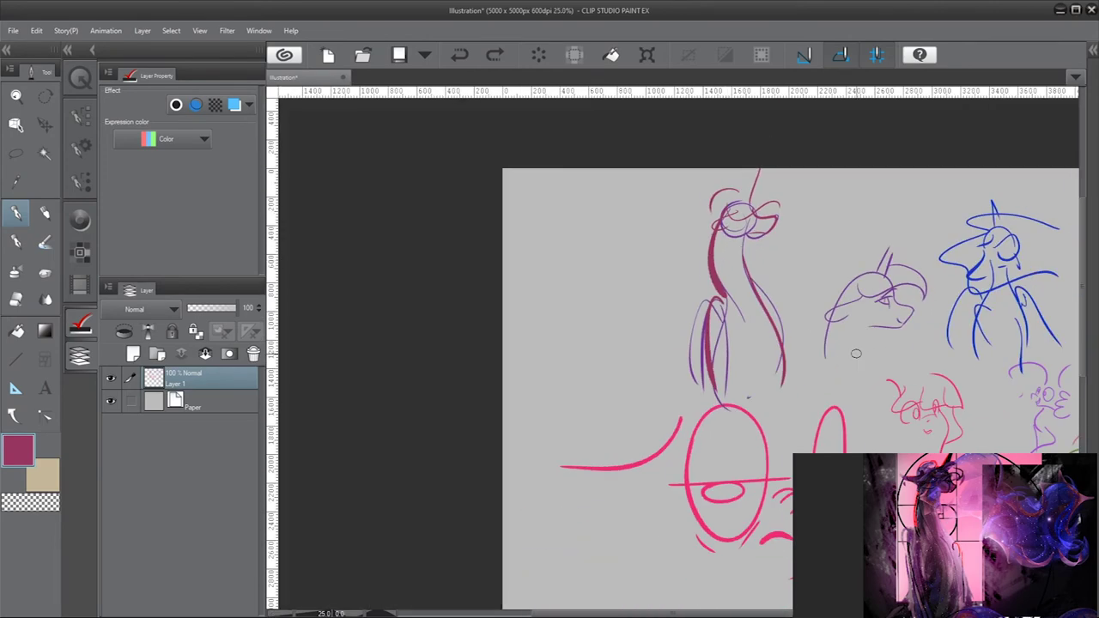
pyautogui.scroll(2, 815, 328)
pyautogui.scroll(-2, 622, 361)
pyautogui.scroll(3, 579, 324)
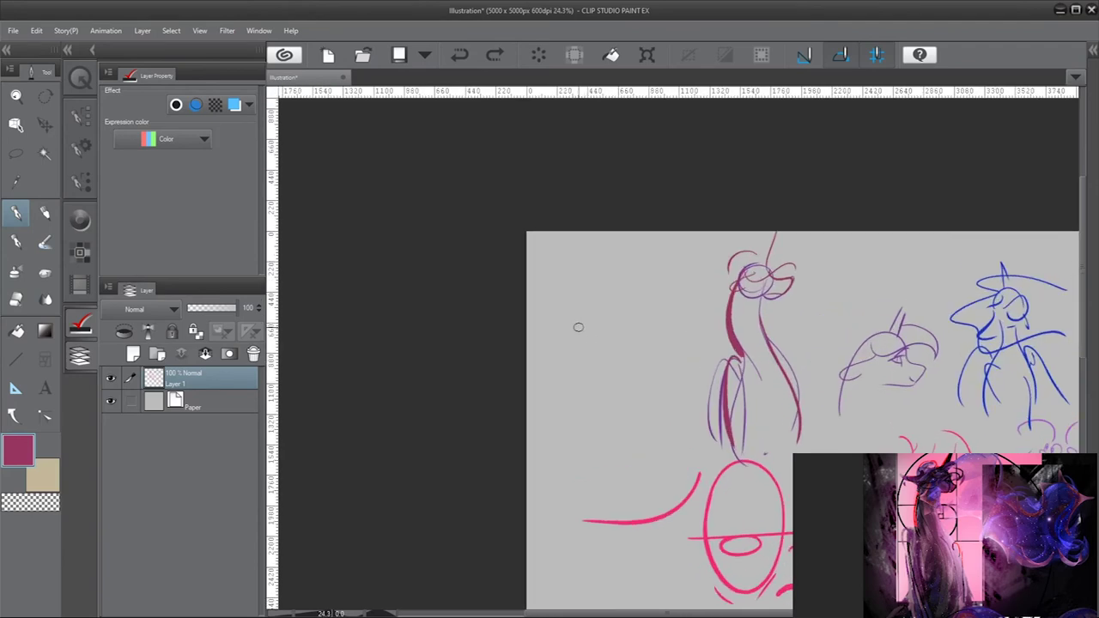
pyautogui.scroll(2, 640, 336)
pyautogui.scroll(-1, 712, 263)
pyautogui.scroll(2, 693, 280)
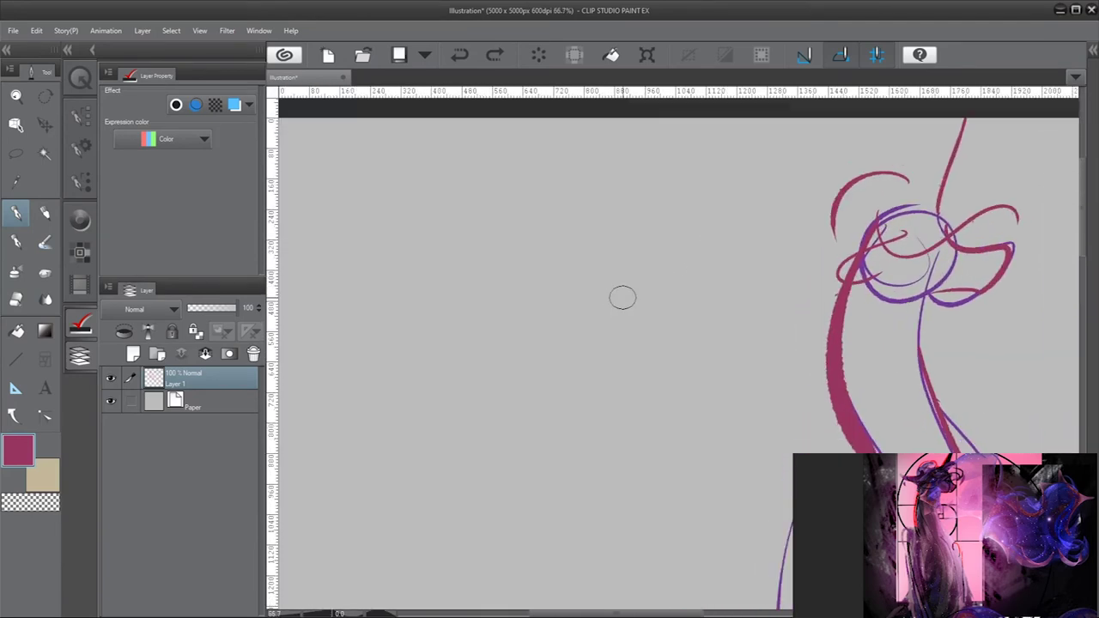
pyautogui.scroll(3, 537, 327)
pyautogui.scroll(1, 544, 325)
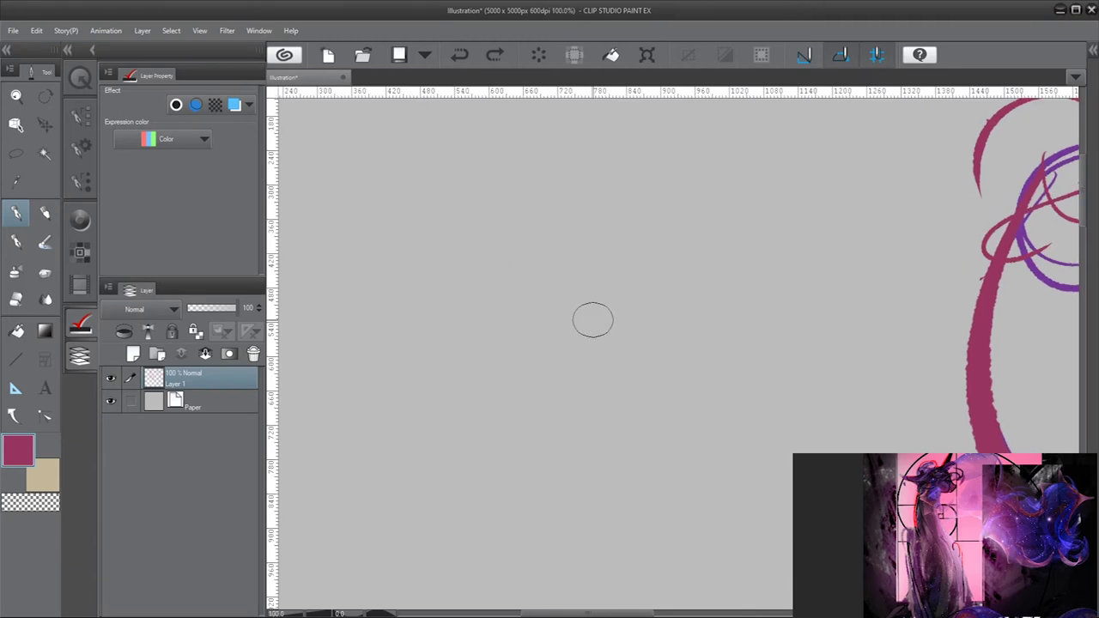
pyautogui.moveTo(611, 242)
pyautogui.mouseDown()
pyautogui.moveTo(632, 381)
pyautogui.moveTo(678, 312)
pyautogui.mouseUp()
pyautogui.hotkey('ctrl', 'z')
pyautogui.moveTo(609, 188)
pyautogui.mouseDown()
pyautogui.moveTo(640, 501)
pyautogui.moveTo(679, 230)
pyautogui.mouseUp()
pyautogui.hotkey('ctrl', 'z')
pyautogui.hotkey('ctrl', 'z')
pyautogui.moveTo(584, 143); pyautogui.dragTo(577, 373)
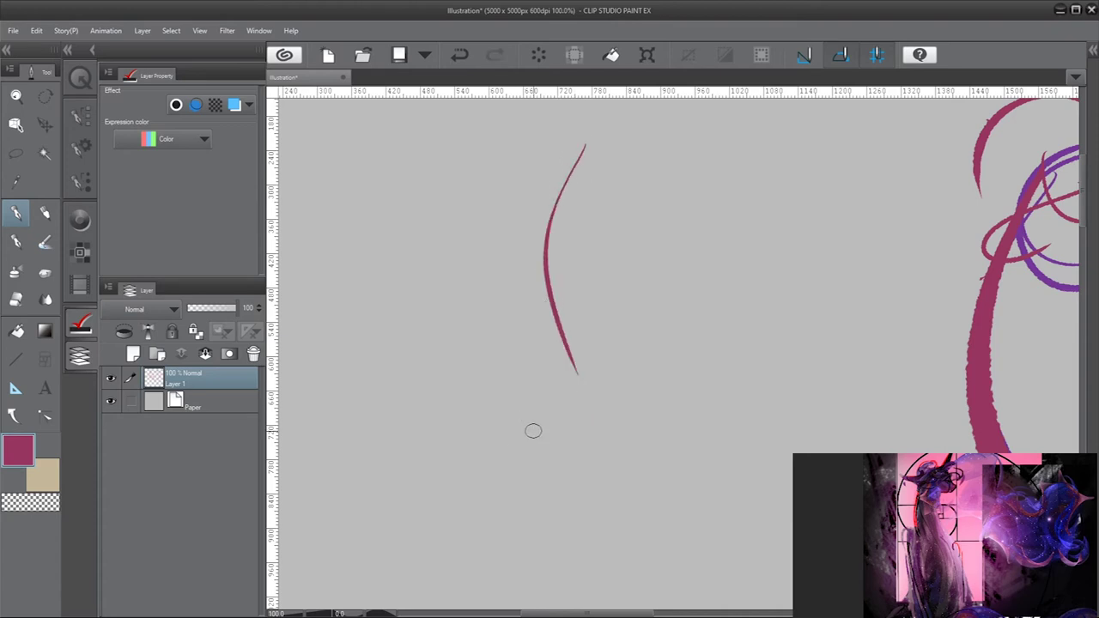
pyautogui.moveTo(575, 370)
pyautogui.mouseDown()
pyautogui.moveTo(543, 338)
pyautogui.moveTo(552, 608)
pyautogui.mouseUp()
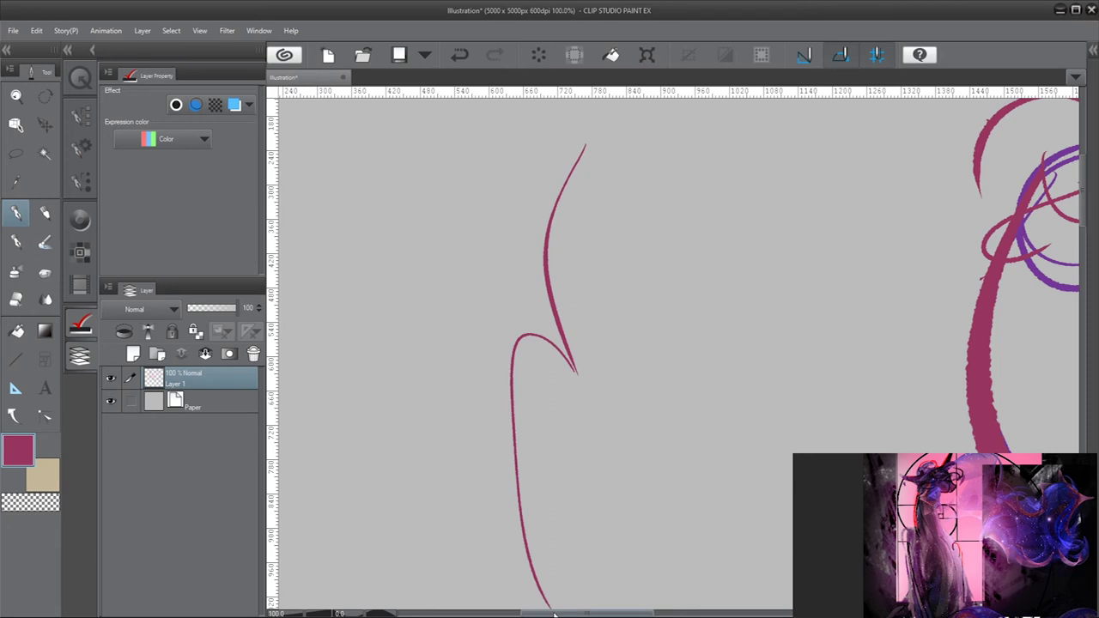
pyautogui.hotkey('ctrl', 'z')
pyautogui.moveTo(653, 259)
pyautogui.mouseDown()
pyautogui.moveTo(572, 361)
pyautogui.moveTo(581, 275)
pyautogui.moveTo(592, 404)
pyautogui.mouseUp()
pyautogui.hotkey('ctrl', 'z')
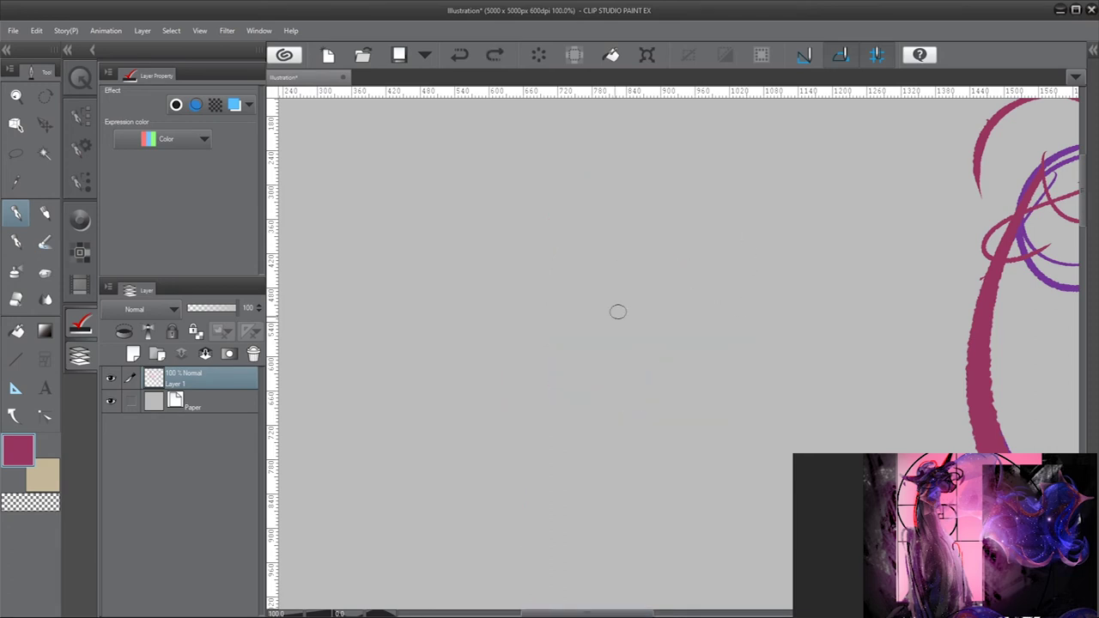
pyautogui.moveTo(677, 264); pyautogui.dragTo(662, 351)
pyautogui.hotkey('ctrl', 'z')
pyautogui.moveTo(682, 283); pyautogui.dragTo(589, 341)
pyautogui.moveTo(670, 262); pyautogui.dragTo(581, 377)
pyautogui.hotkey('ctrl', 'z')
pyautogui.hotkey('ctrl', 'z')
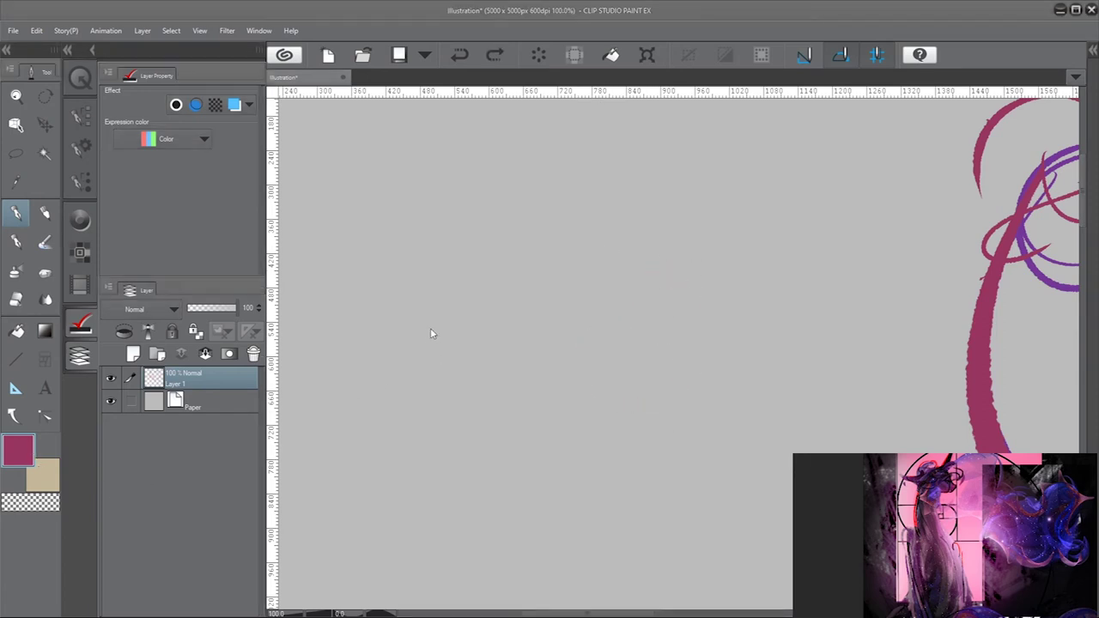
pyautogui.moveTo(576, 295); pyautogui.dragTo(650, 268)
pyautogui.hotkey('ctrl', 'z')
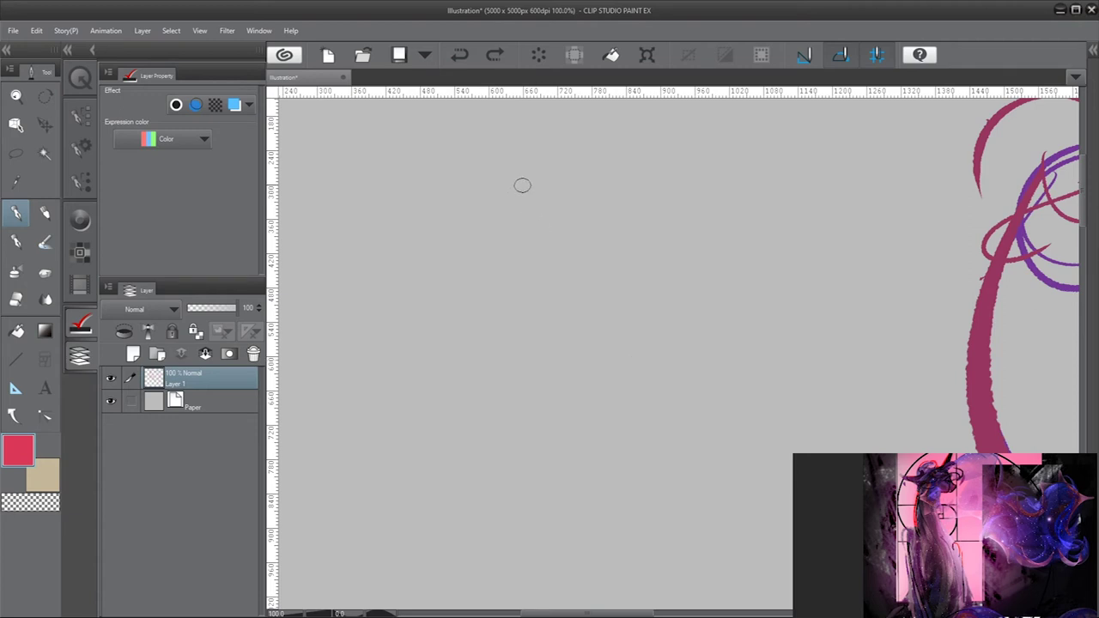
# Sketch a bright red figure's curved neck, folded wing and chest contour in the empty area left of the magenta figure
pyautogui.moveTo(547, 168)
pyautogui.mouseDown()
pyautogui.moveTo(515, 353)
pyautogui.moveTo(476, 421)
pyautogui.moveTo(507, 587)
pyautogui.mouseUp()
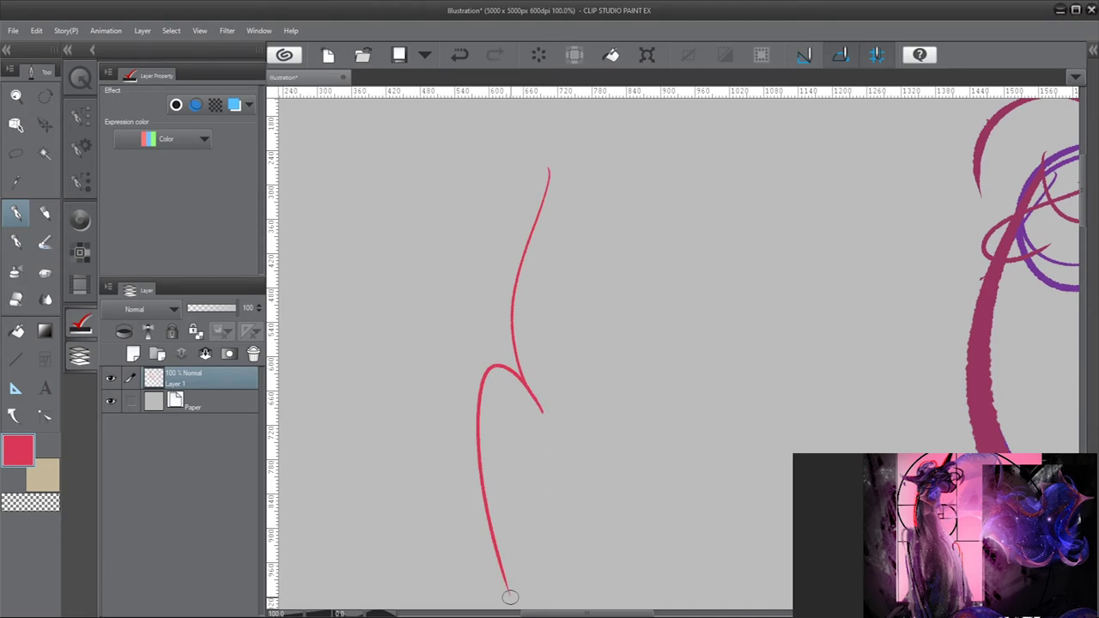
pyautogui.moveTo(595, 296); pyautogui.dragTo(607, 327)
pyautogui.hotkey('ctrl', 'z')
pyautogui.moveTo(599, 225)
pyautogui.mouseDown()
pyautogui.moveTo(680, 384)
pyautogui.moveTo(708, 541)
pyautogui.mouseUp()
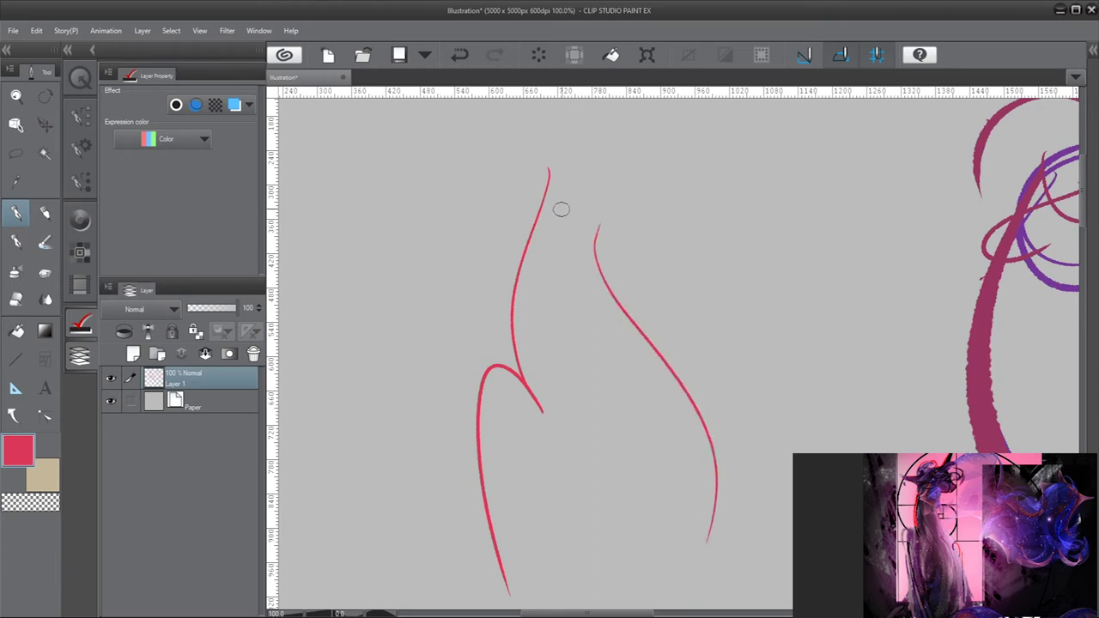
# Add the red figure's looped ear, open muzzle outline and small narrowed eye above the neck lines
pyautogui.moveTo(596, 142); pyautogui.dragTo(588, 170)
pyautogui.moveTo(641, 135)
pyautogui.mouseDown()
pyautogui.moveTo(682, 163)
pyautogui.moveTo(673, 191)
pyautogui.moveTo(603, 210)
pyautogui.mouseUp()
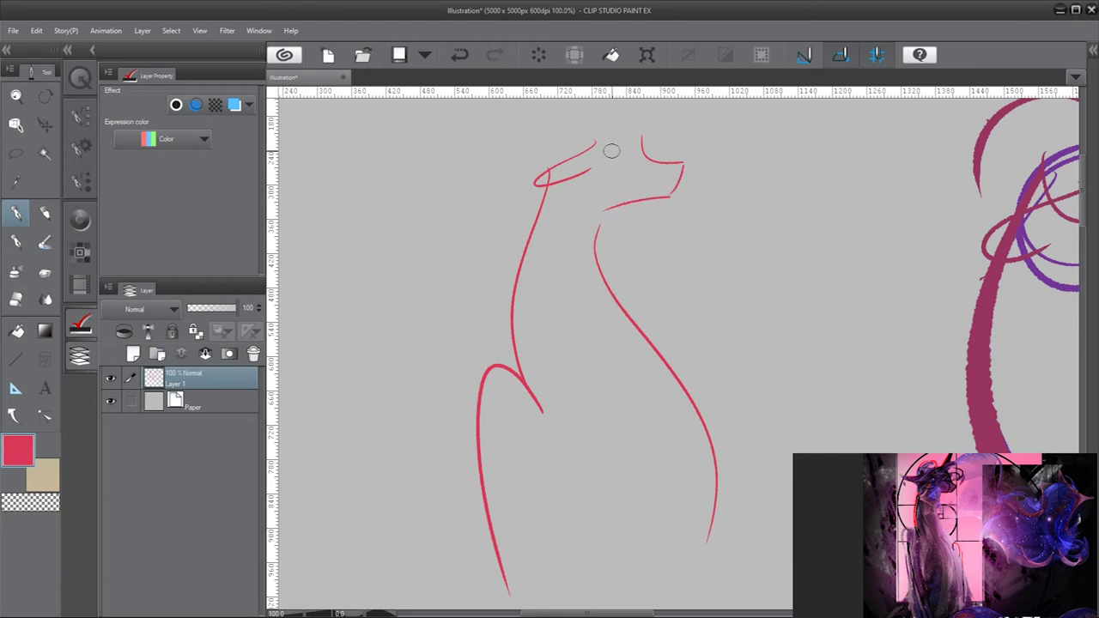
pyautogui.moveTo(609, 156)
pyautogui.mouseDown()
pyautogui.moveTo(629, 157)
pyautogui.moveTo(624, 146)
pyautogui.mouseUp()
pyautogui.scroll(-3, 623, 188)
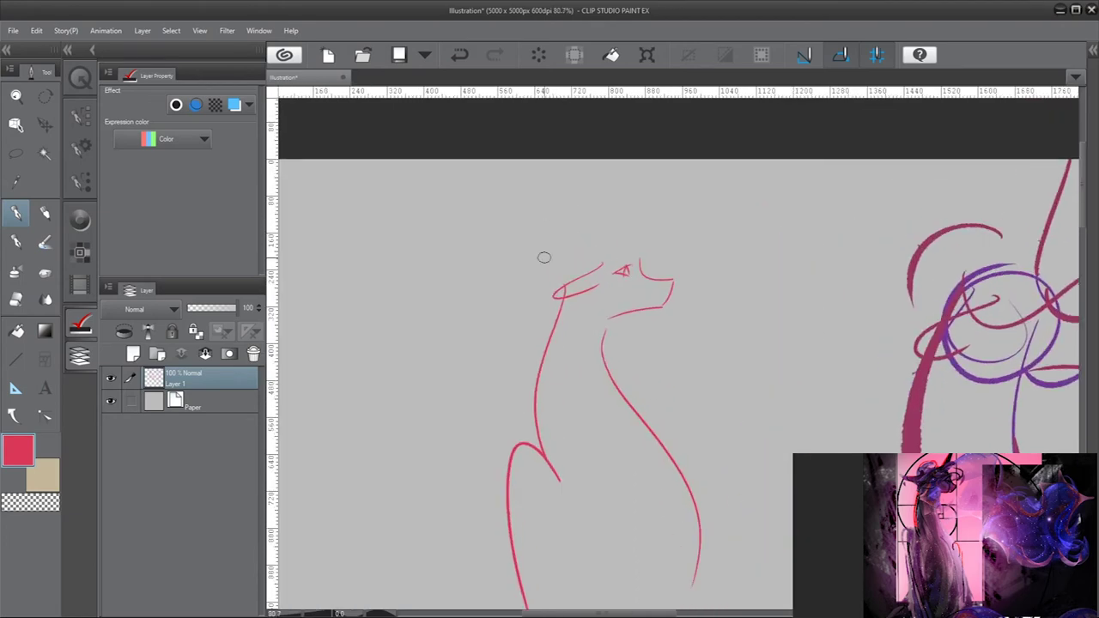
# Draw the red figure's wavy forelock, the hair arc behind the head, a horn line and a small mouth mark
pyautogui.scroll(2, 544, 257)
pyautogui.moveTo(597, 283); pyautogui.dragTo(720, 311)
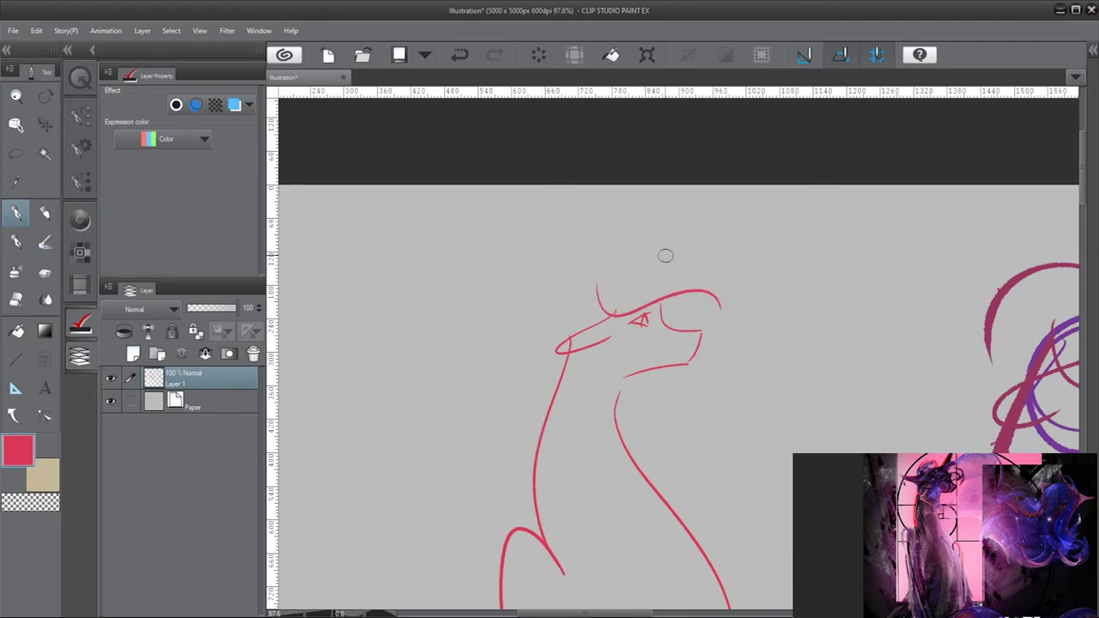
pyautogui.moveTo(620, 249); pyautogui.dragTo(545, 289)
pyautogui.moveTo(658, 254); pyautogui.dragTo(672, 185)
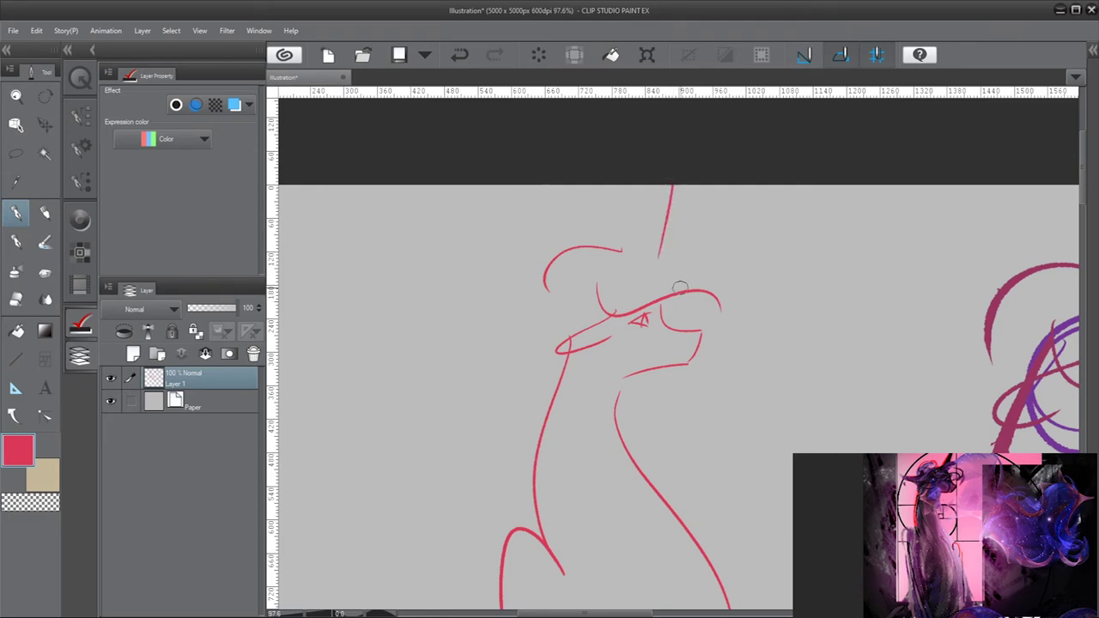
pyautogui.moveTo(678, 346); pyautogui.dragTo(698, 347)
pyautogui.scroll(-3, 710, 334)
pyautogui.scroll(3, 638, 441)
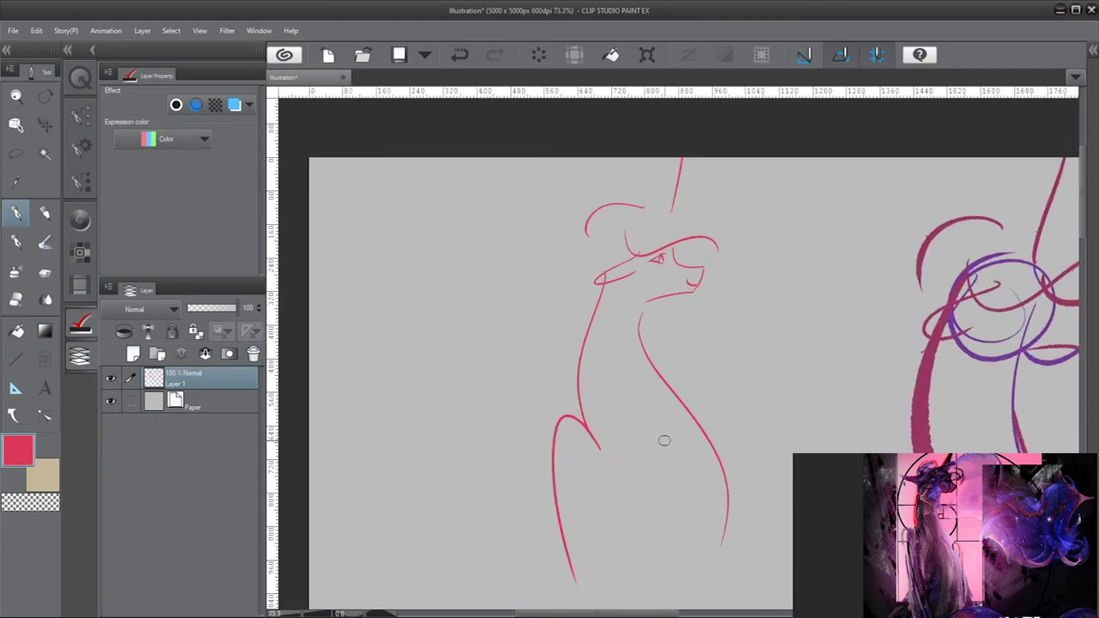
pyautogui.scroll(-2, 682, 358)
pyautogui.scroll(2, 677, 358)
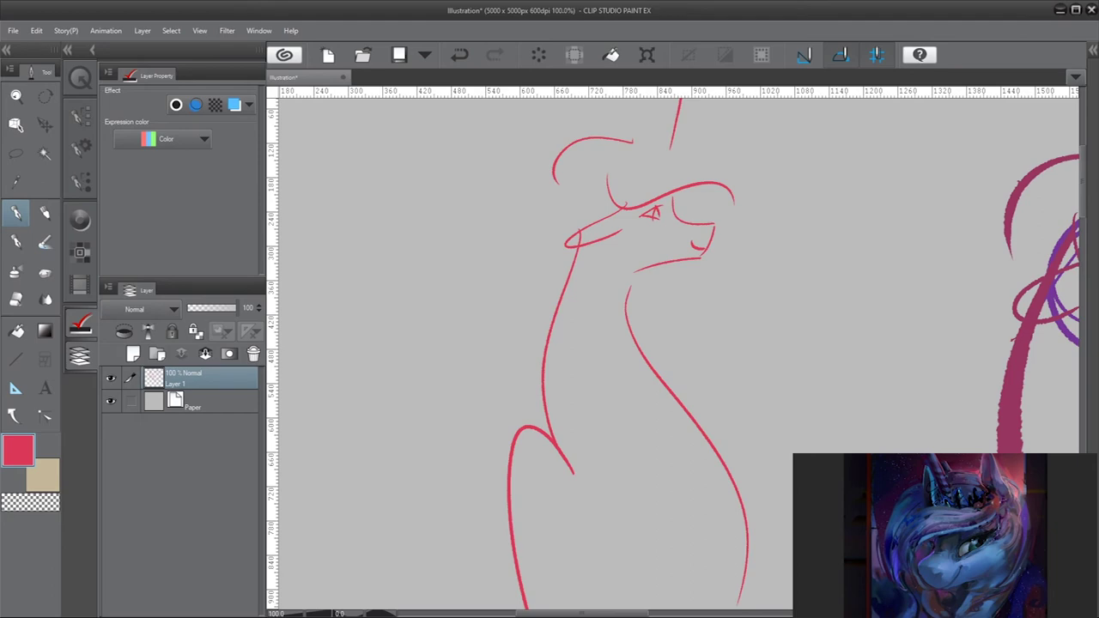
# Change the drawing color to blue for the next sketch
pyautogui.scroll(-6, 635, 294)
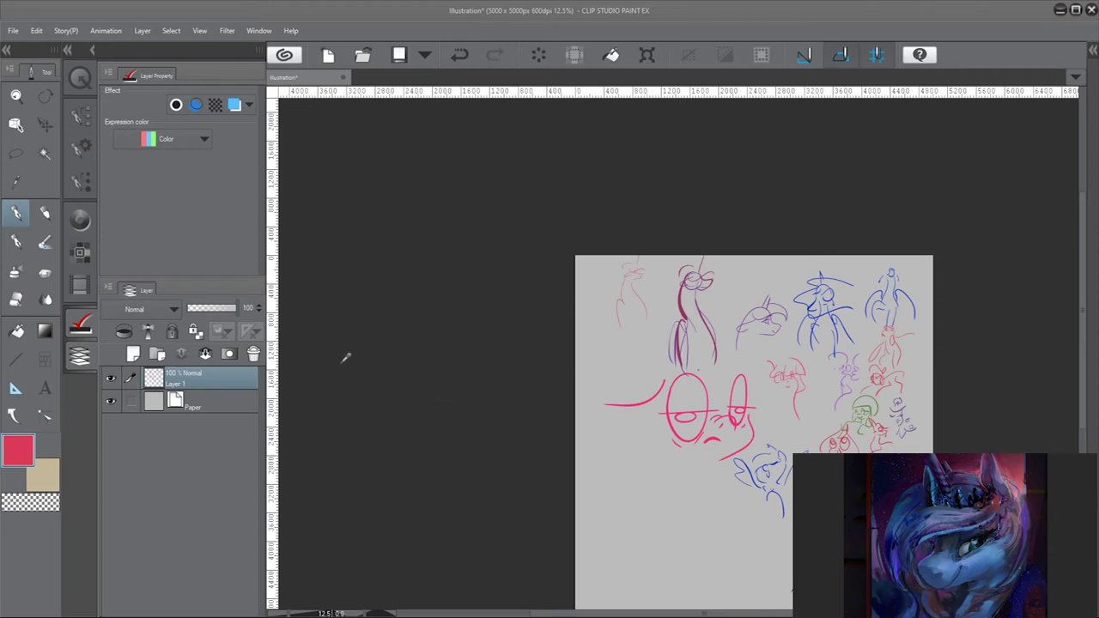
pyautogui.moveTo(637, 428); pyautogui.dragTo(687, 468)
pyautogui.hotkey('ctrl', 'z')
pyautogui.scroll(-1, 670, 421)
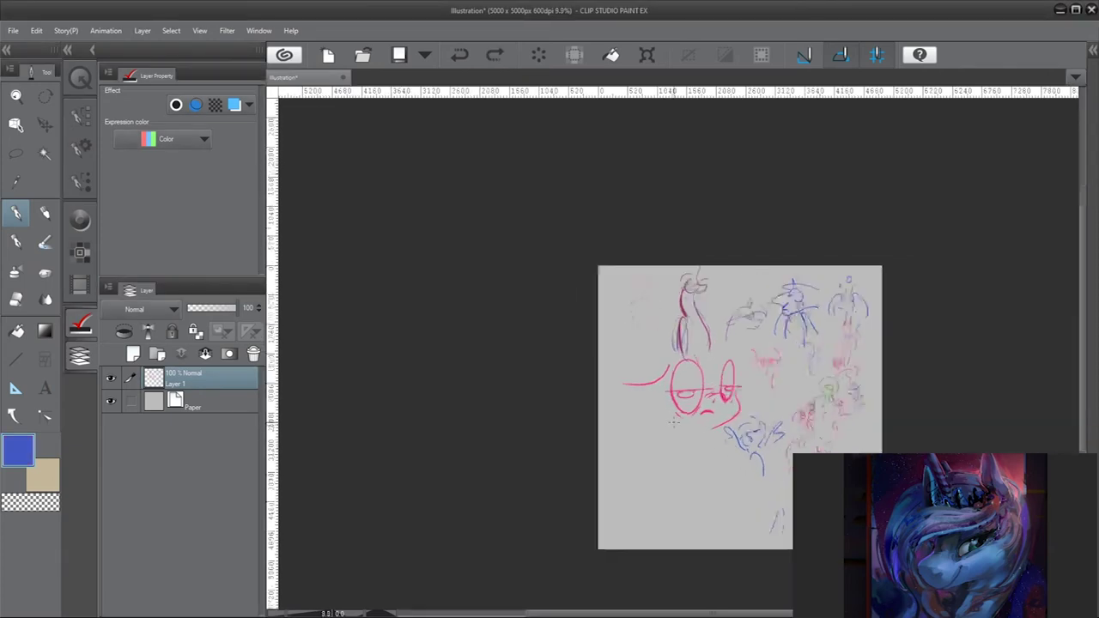
# Try several opening contour curves for a blue head in the empty area below the magenta curve near the canvas's left edge
pyautogui.scroll(2, 670, 421)
pyautogui.scroll(4, 669, 421)
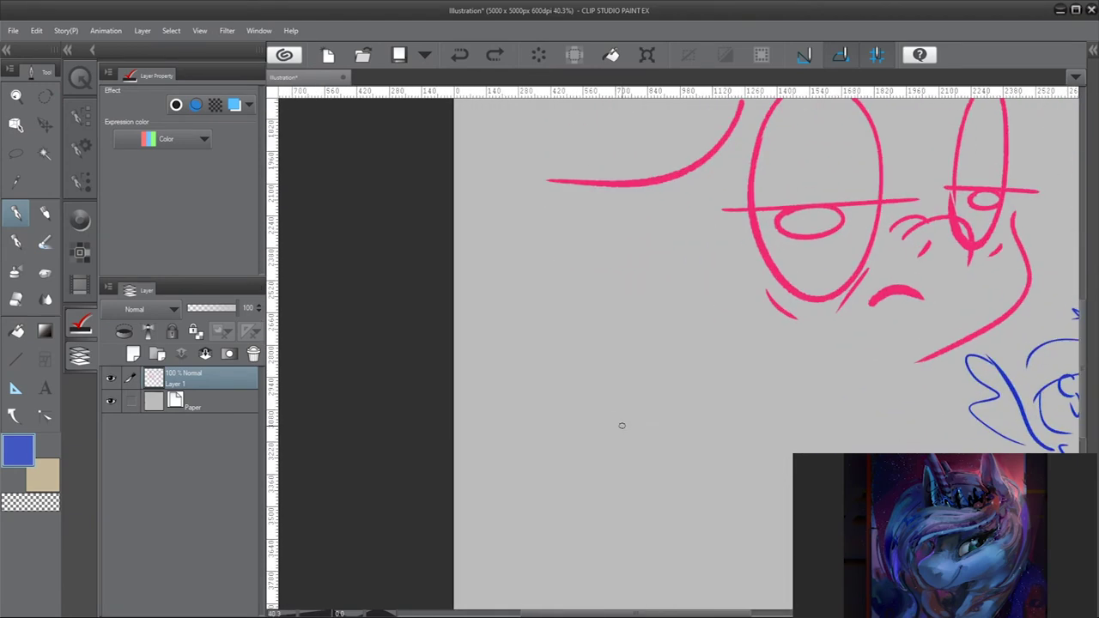
pyautogui.scroll(3, 626, 432)
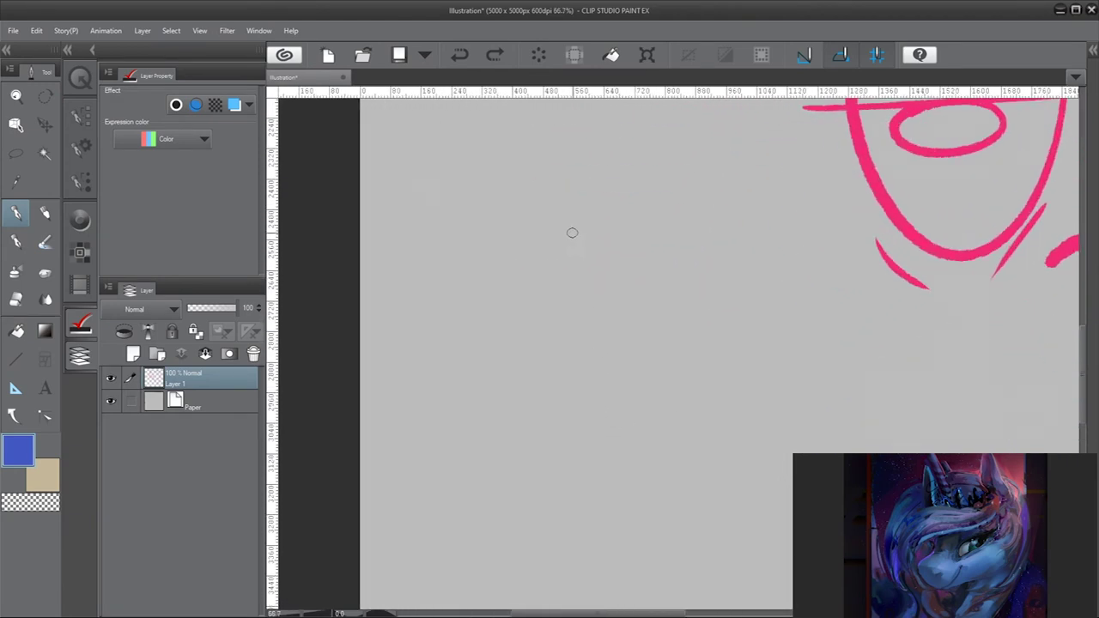
pyautogui.scroll(-2, 572, 233)
pyautogui.scroll(2, 554, 346)
pyautogui.scroll(-1, 609, 284)
pyautogui.scroll(2, 644, 246)
pyautogui.scroll(2, 640, 283)
pyautogui.scroll(-1, 611, 301)
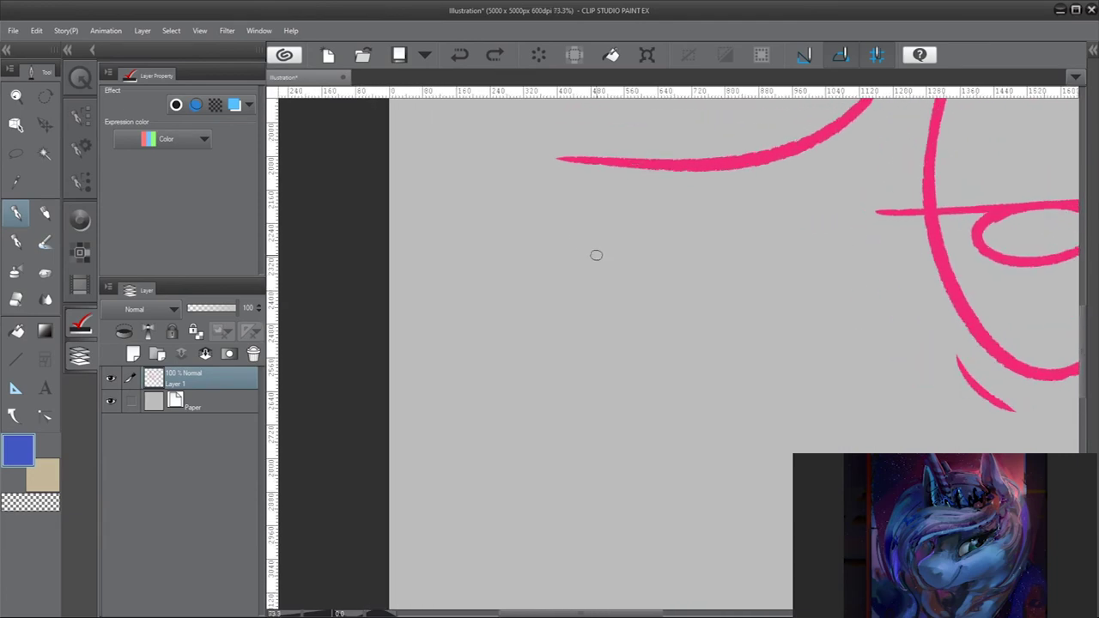
pyautogui.scroll(2, 593, 252)
pyautogui.scroll(1, 590, 271)
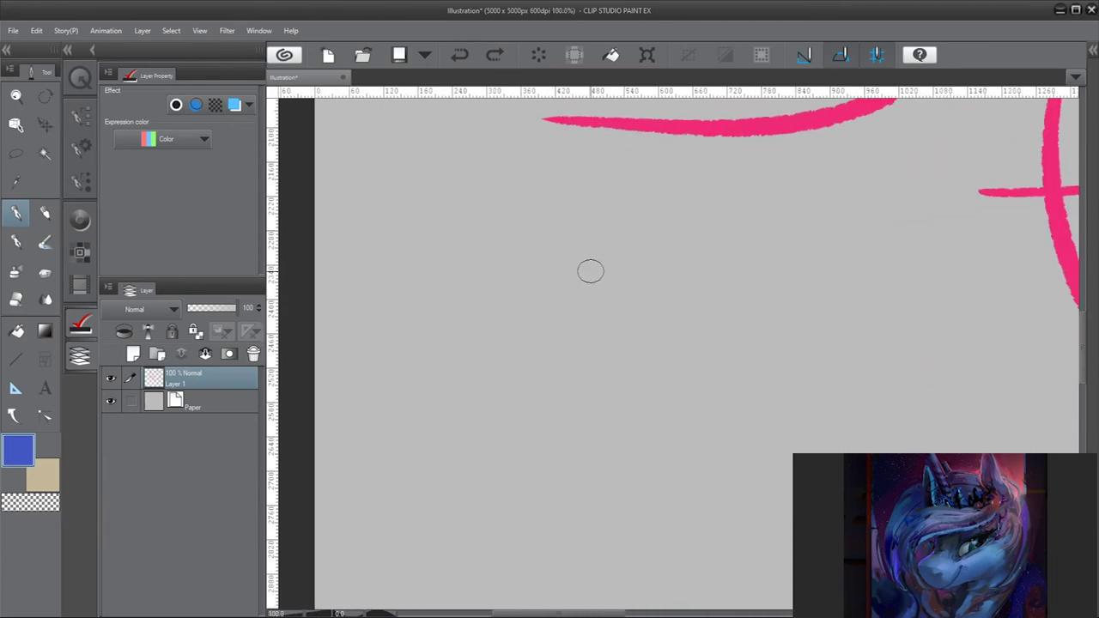
pyautogui.moveTo(549, 368)
pyautogui.mouseDown()
pyautogui.moveTo(593, 318)
pyautogui.moveTo(634, 429)
pyautogui.mouseUp()
pyautogui.hotkey('ctrl', 'z')
pyautogui.moveTo(697, 314)
pyautogui.mouseDown()
pyautogui.moveTo(736, 385)
pyautogui.moveTo(740, 469)
pyautogui.mouseUp()
pyautogui.hotkey('ctrl', 'z')
pyautogui.moveTo(712, 235)
pyautogui.mouseDown()
pyautogui.moveTo(678, 293)
pyautogui.moveTo(437, 361)
pyautogui.moveTo(528, 463)
pyautogui.mouseUp()
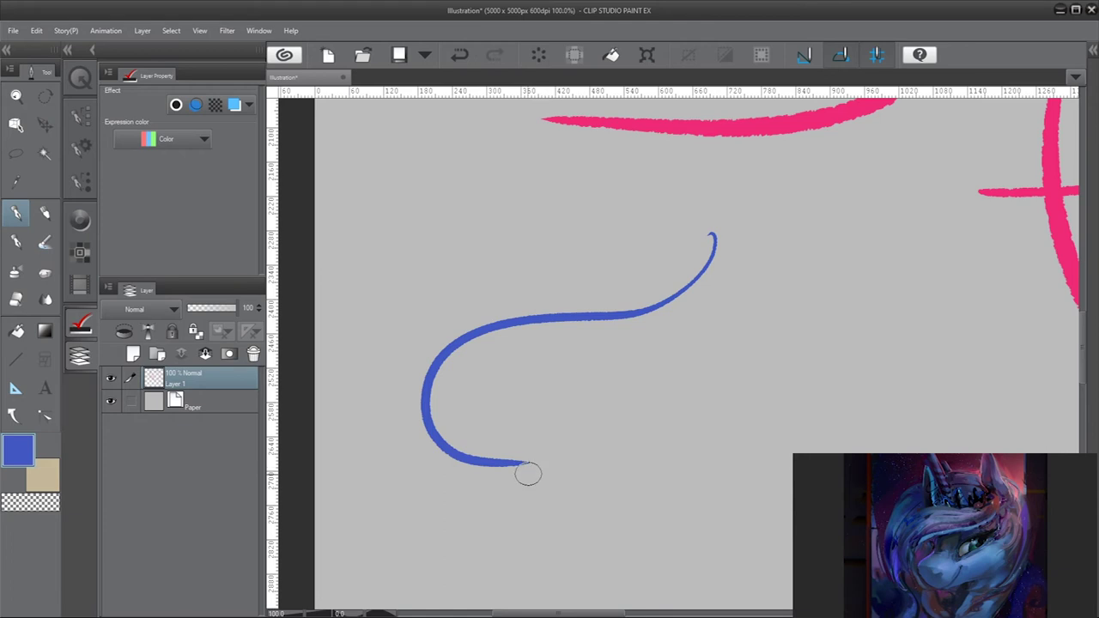
pyautogui.hotkey('ctrl', 'z')
# Try a blue head with a sweeping forelock curve, angular muzzle line, and round eye crossed by slanted lids and an iris
pyautogui.moveTo(736, 217)
pyautogui.mouseDown()
pyautogui.moveTo(729, 275)
pyautogui.moveTo(477, 401)
pyautogui.mouseUp()
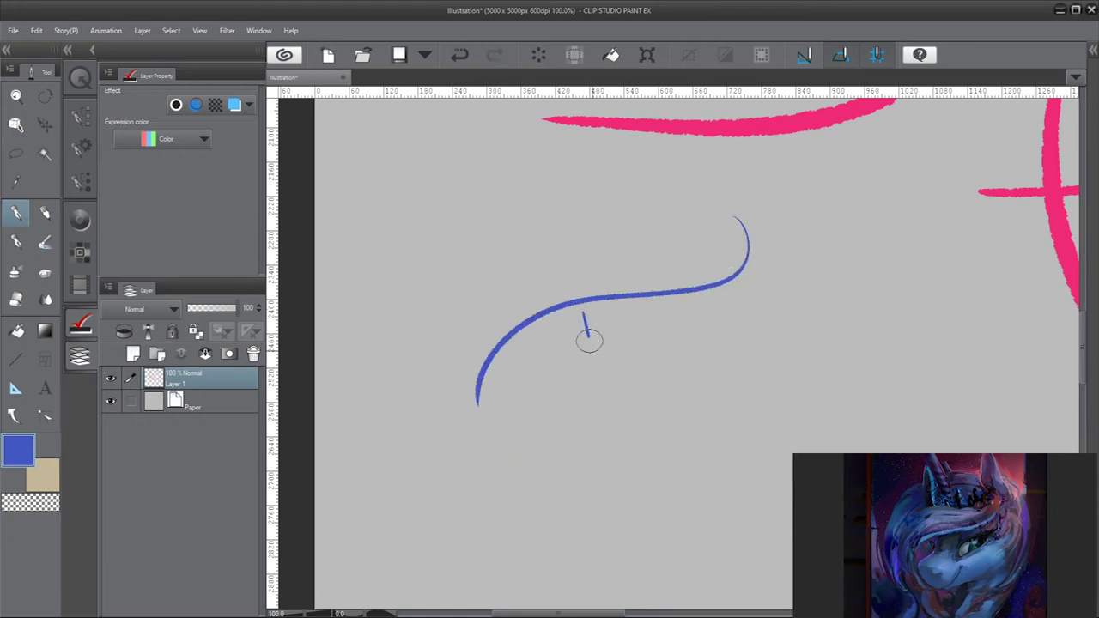
pyautogui.moveTo(583, 315); pyautogui.dragTo(558, 490)
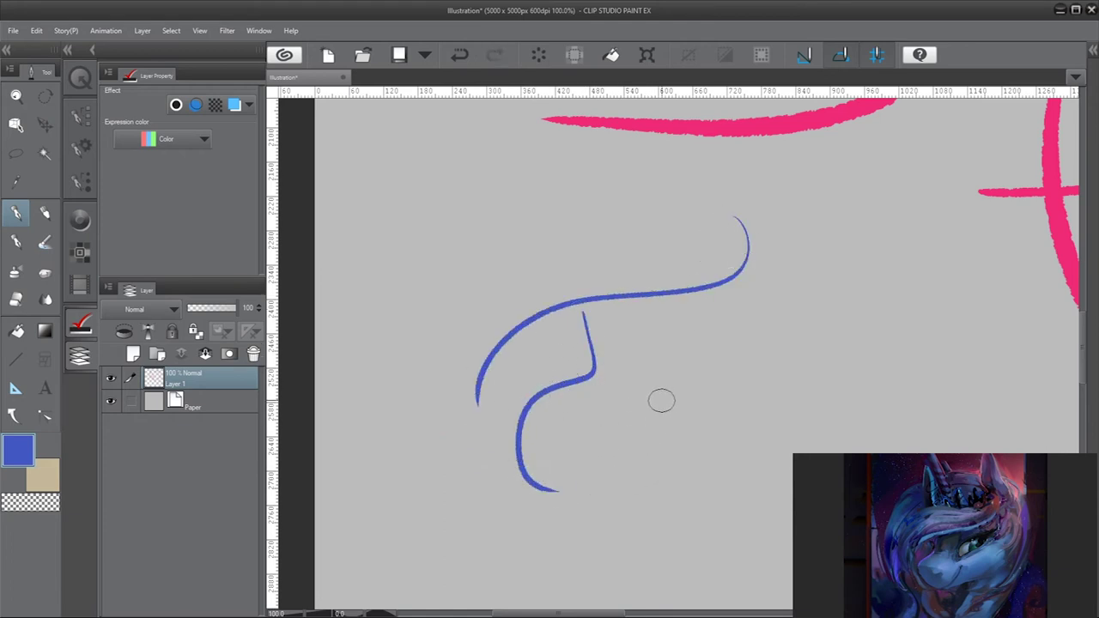
pyautogui.moveTo(648, 379)
pyautogui.mouseDown()
pyautogui.moveTo(756, 393)
pyautogui.moveTo(662, 356)
pyautogui.mouseUp()
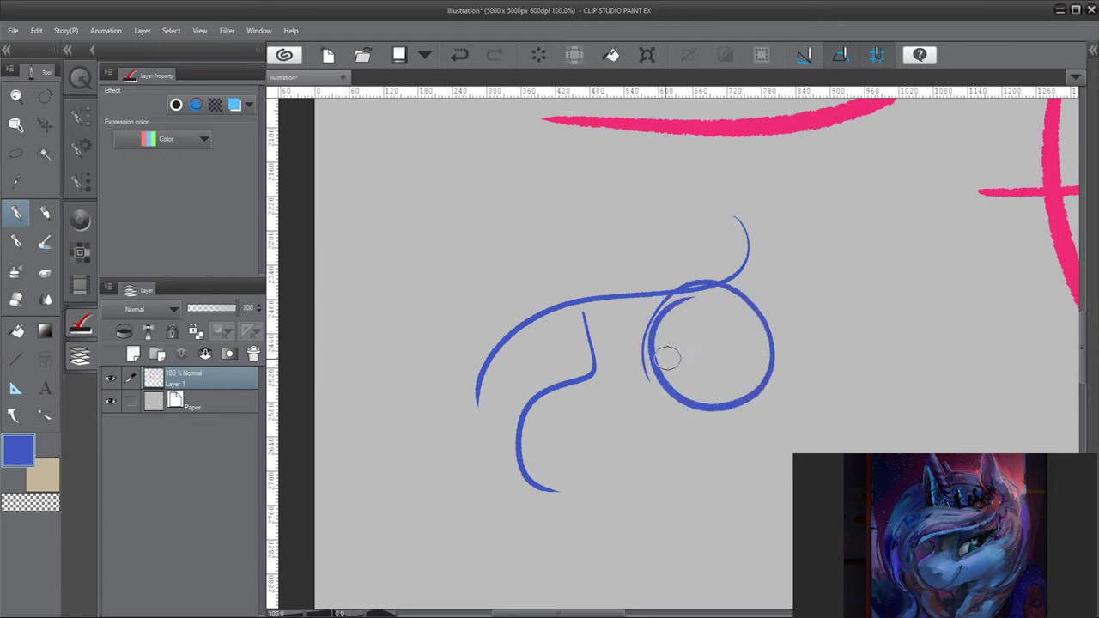
pyautogui.moveTo(623, 393)
pyautogui.mouseDown()
pyautogui.moveTo(803, 314)
pyautogui.moveTo(647, 379)
pyautogui.moveTo(786, 316)
pyautogui.mouseUp()
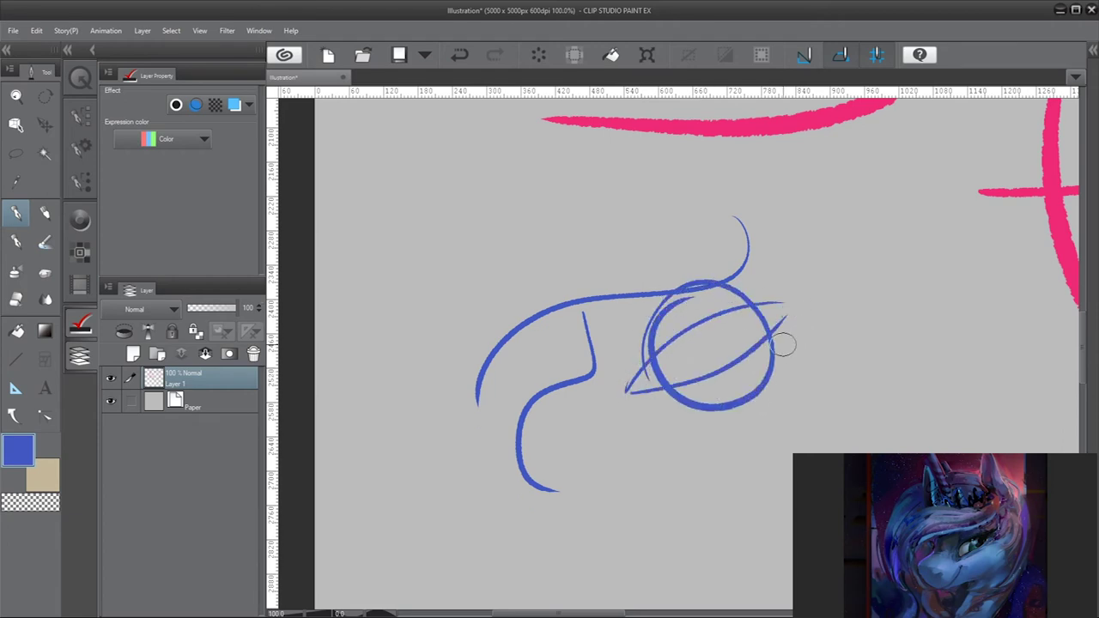
pyautogui.moveTo(713, 371); pyautogui.dragTo(775, 328)
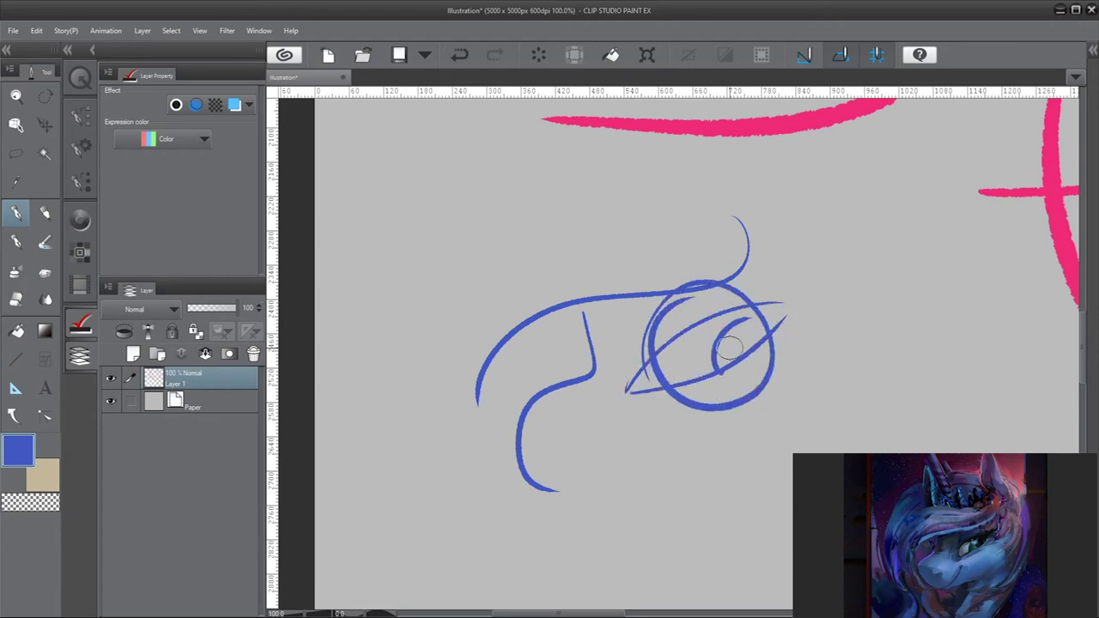
# Try a pointed horn, zigzag crown marks and a large hair arc around the blue head
pyautogui.moveTo(609, 267)
pyautogui.mouseDown()
pyautogui.moveTo(639, 247)
pyautogui.moveTo(698, 268)
pyautogui.mouseUp()
pyautogui.moveTo(578, 301)
pyautogui.mouseDown()
pyautogui.moveTo(617, 264)
pyautogui.moveTo(555, 246)
pyautogui.moveTo(599, 229)
pyautogui.mouseUp()
pyautogui.hotkey('ctrl', 'z')
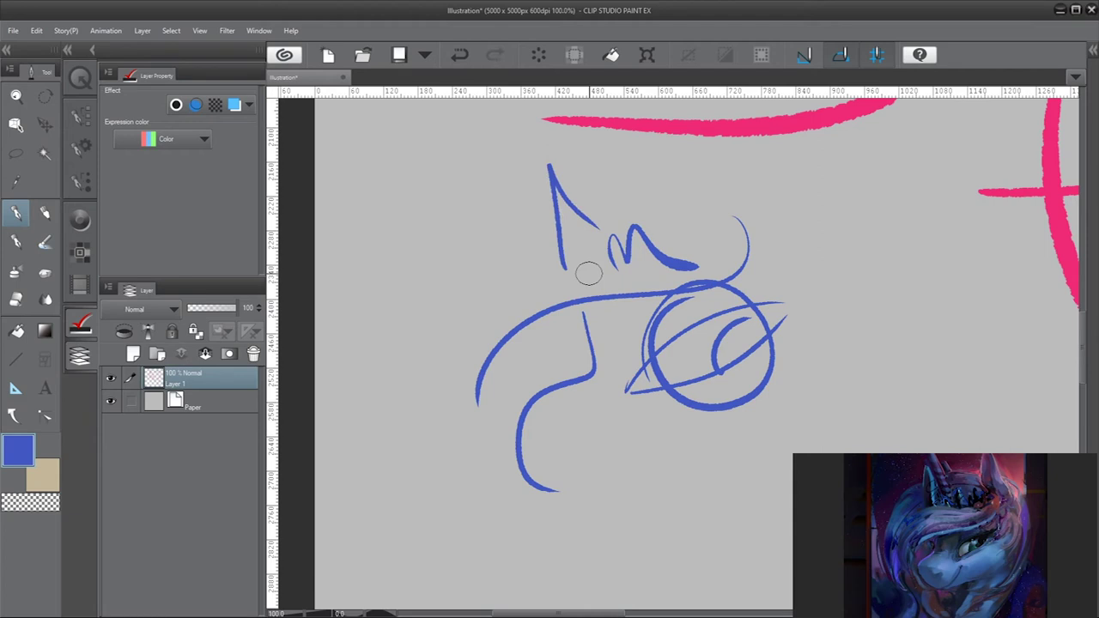
pyautogui.moveTo(873, 198)
pyautogui.mouseDown()
pyautogui.moveTo(831, 390)
pyautogui.moveTo(732, 164)
pyautogui.moveTo(413, 456)
pyautogui.mouseUp()
pyautogui.hotkey('ctrl', 'z')
pyautogui.moveTo(402, 383)
pyautogui.mouseDown()
pyautogui.moveTo(466, 294)
pyautogui.moveTo(658, 549)
pyautogui.mouseUp()
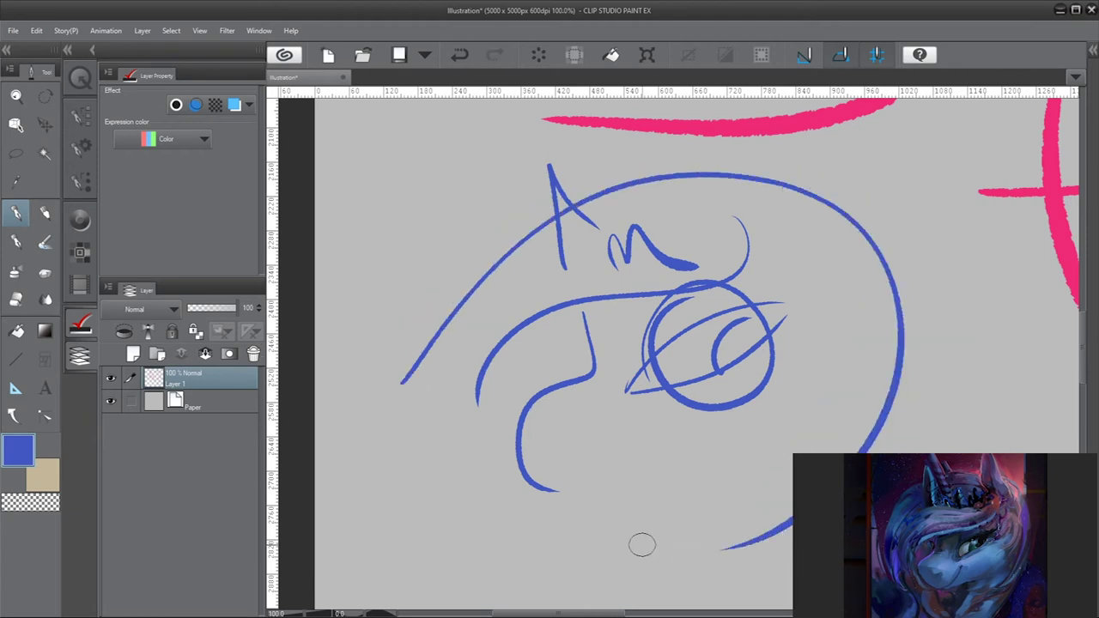
# Undo all strokes of the blue head sketch below the magenta curve
pyautogui.hotkey('ctrl', 'z')
pyautogui.hotkey('ctrl', 'z')
pyautogui.hotkey('ctrl', 'z')
pyautogui.hotkey('ctrl', 'z')
pyautogui.hotkey('ctrl', 'z')
pyautogui.hotkey('ctrl', 'z')
pyautogui.hotkey('ctrl', 'z')
pyautogui.hotkey('ctrl', 'z')
pyautogui.hotkey('ctrl', 'z')
pyautogui.hotkey('ctrl', 'z')
pyautogui.hotkey('ctrl', 'z')
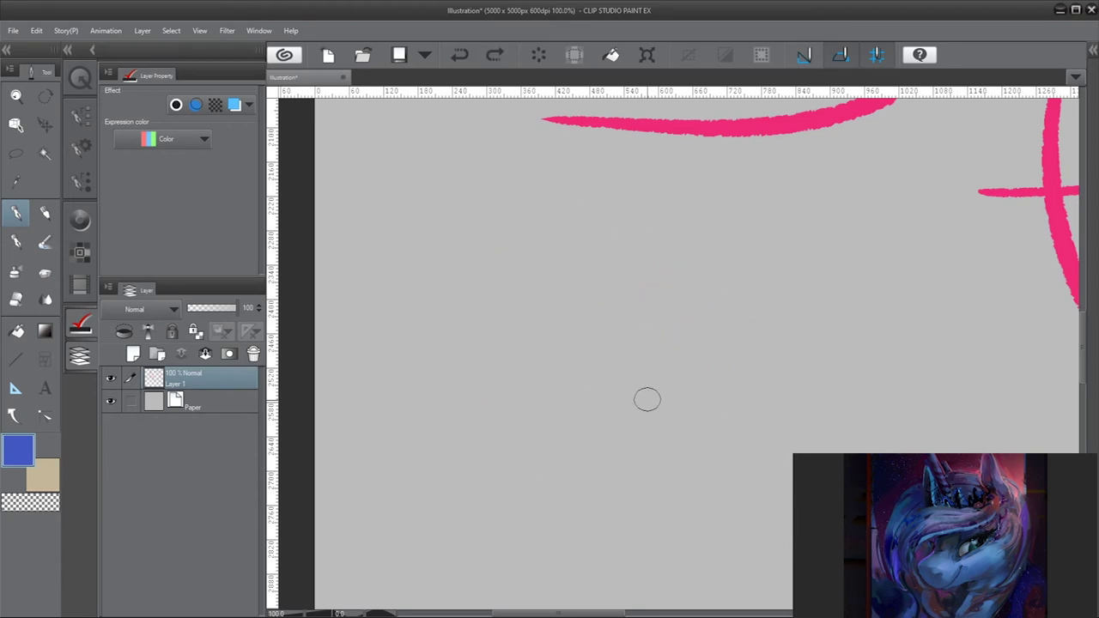
# Draw the blue head's S-shaped forelock curve with a short nose bridge, rounded muzzle and small nostril beneath it
pyautogui.moveTo(697, 268)
pyautogui.mouseDown()
pyautogui.moveTo(538, 327)
pyautogui.moveTo(485, 503)
pyautogui.mouseUp()
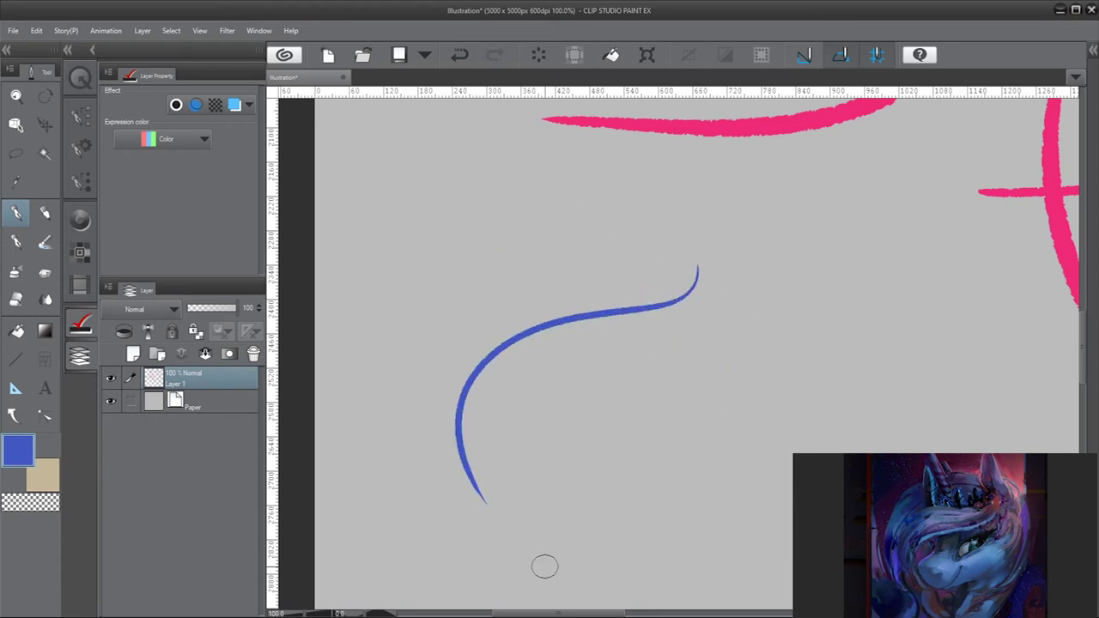
pyautogui.hotkey('ctrl', 'z')
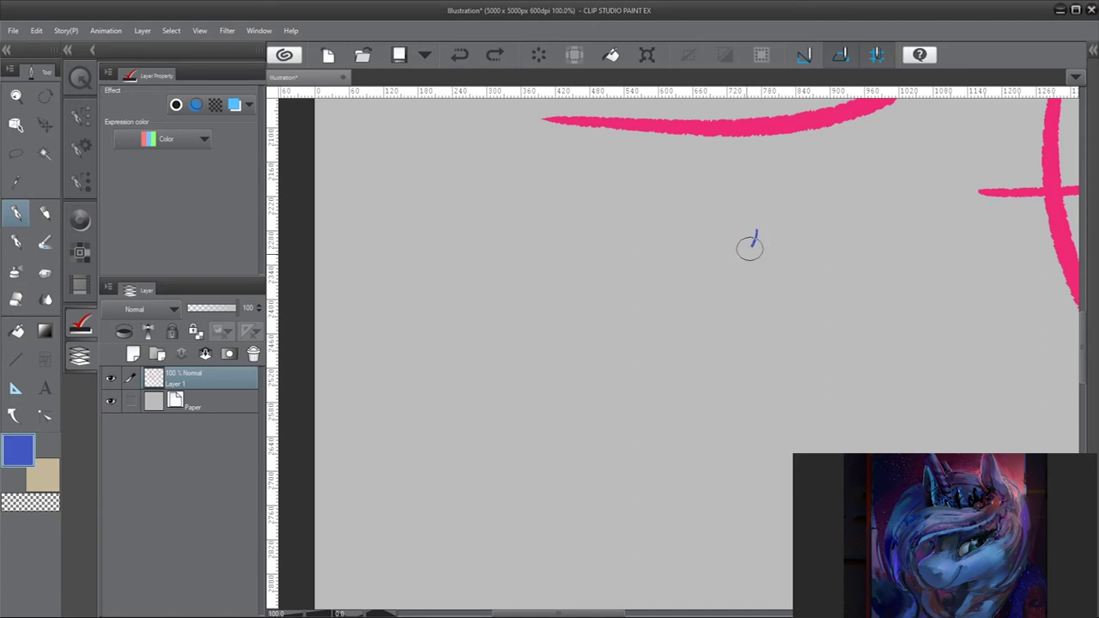
pyautogui.moveTo(756, 232)
pyautogui.mouseDown()
pyautogui.moveTo(626, 285)
pyautogui.moveTo(466, 437)
pyautogui.mouseUp()
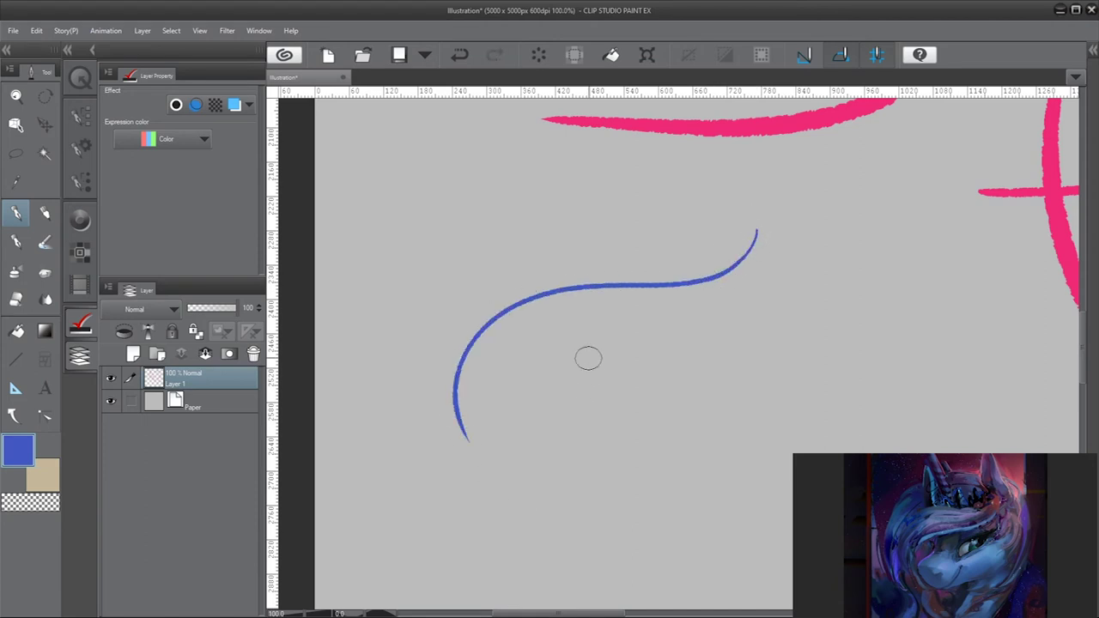
pyautogui.moveTo(589, 302); pyautogui.dragTo(574, 365)
pyautogui.moveTo(567, 372)
pyautogui.mouseDown()
pyautogui.moveTo(533, 411)
pyautogui.moveTo(646, 468)
pyautogui.mouseUp()
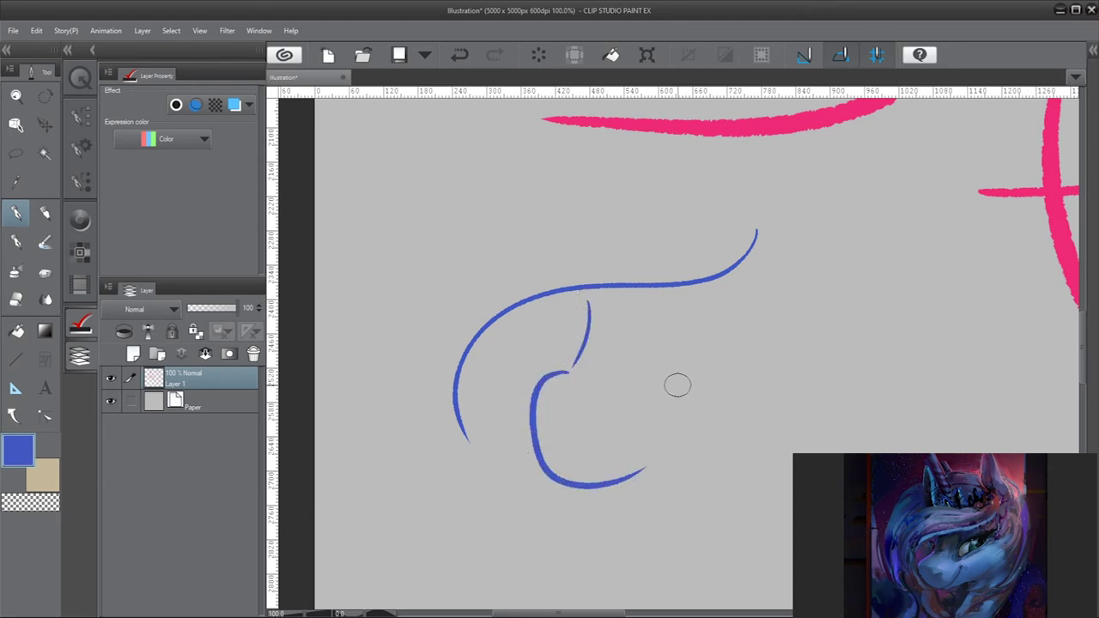
pyautogui.moveTo(599, 400); pyautogui.dragTo(588, 429)
# Add an almond-shaped eye with an iris, the jaw line, and a long curve behind the head running down the neck
pyautogui.moveTo(643, 391)
pyautogui.mouseDown()
pyautogui.moveTo(649, 350)
pyautogui.moveTo(775, 301)
pyautogui.mouseUp()
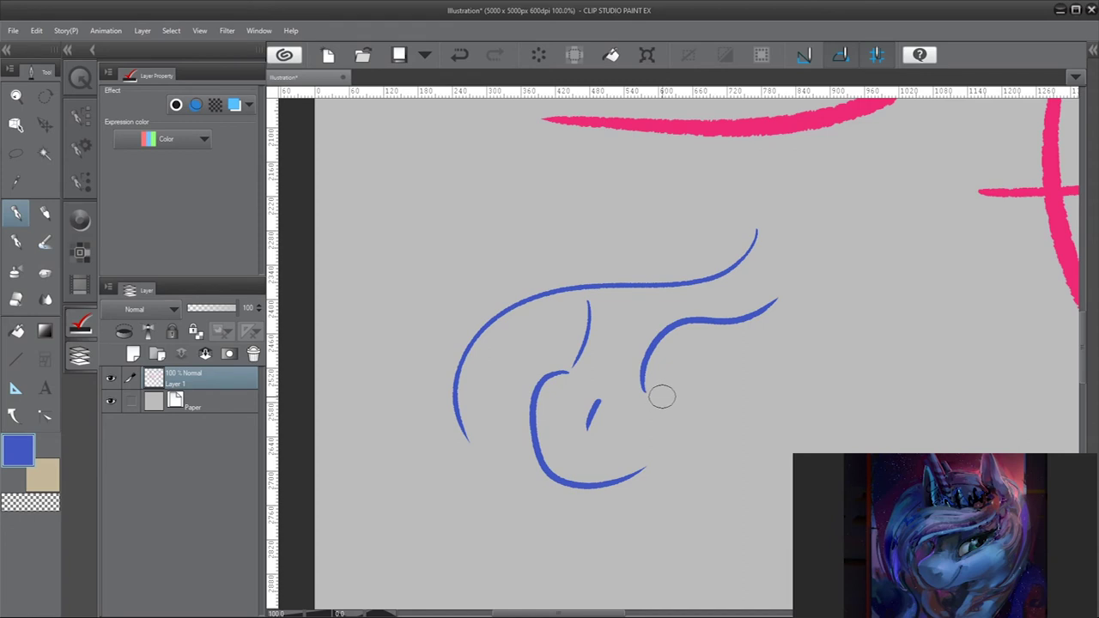
pyautogui.moveTo(650, 389); pyautogui.dragTo(743, 334)
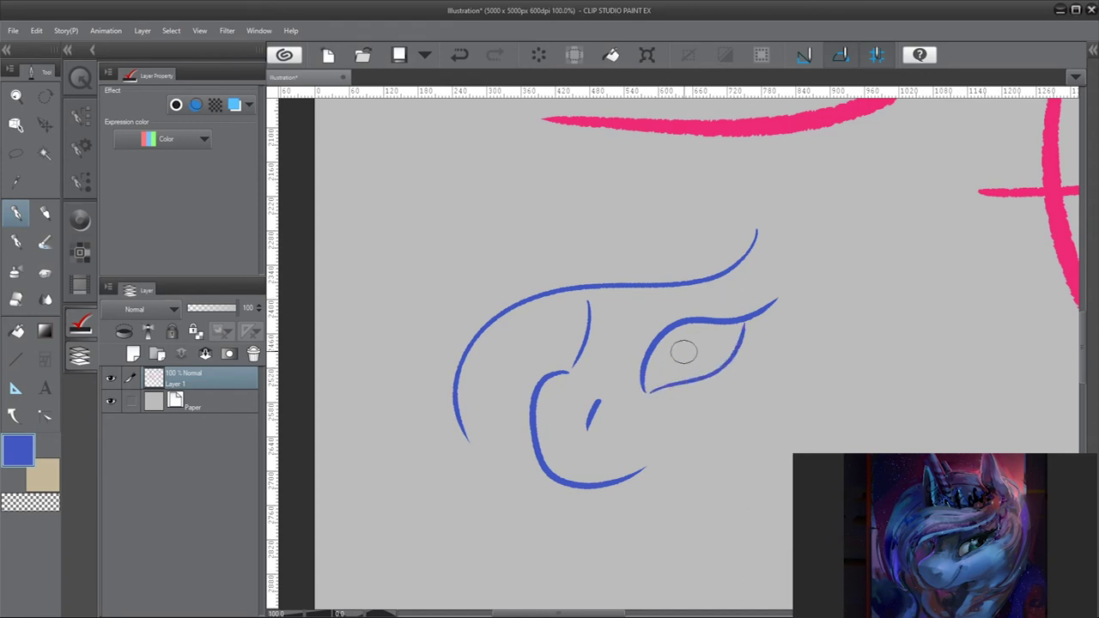
pyautogui.moveTo(704, 371)
pyautogui.mouseDown()
pyautogui.moveTo(688, 350)
pyautogui.moveTo(714, 316)
pyautogui.mouseUp()
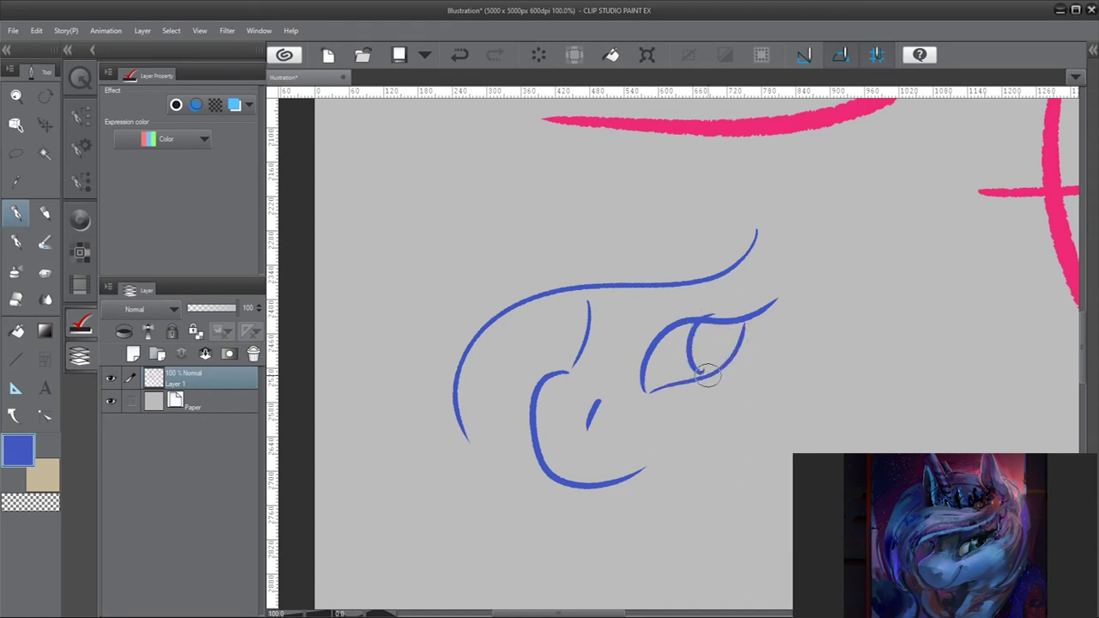
pyautogui.moveTo(654, 473)
pyautogui.mouseDown()
pyautogui.moveTo(732, 466)
pyautogui.moveTo(793, 415)
pyautogui.mouseUp()
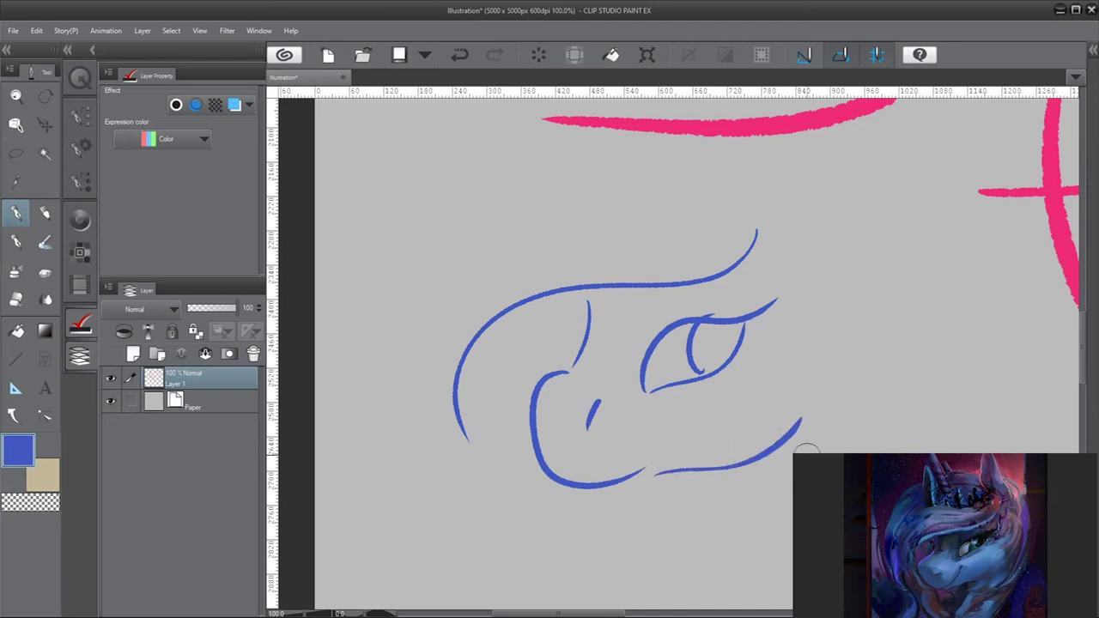
pyautogui.moveTo(862, 259); pyautogui.dragTo(786, 593)
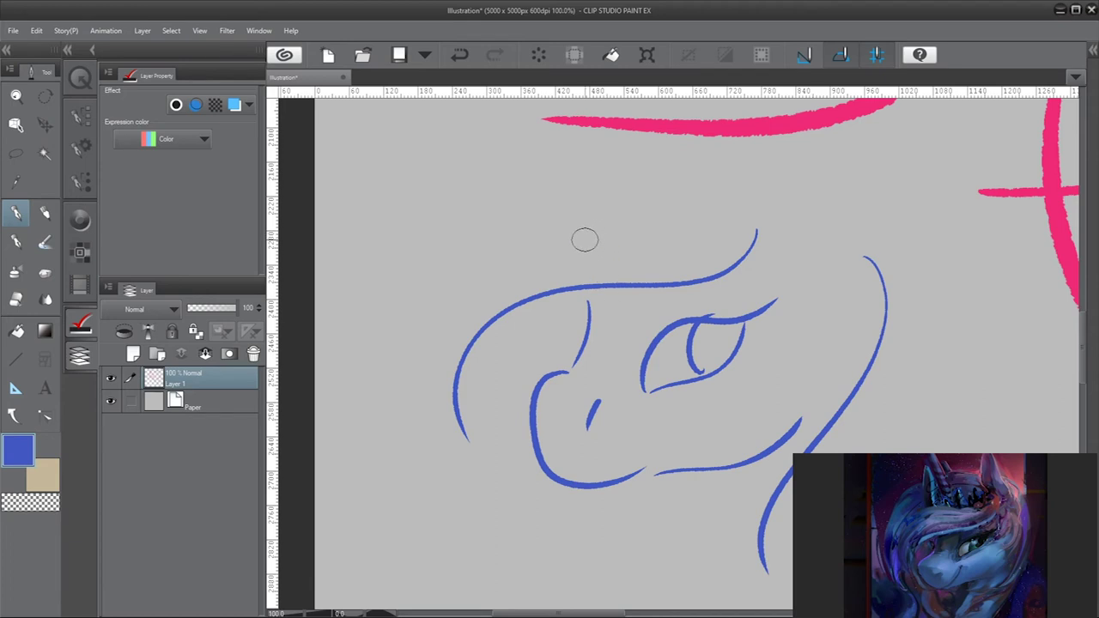
# Draw the blue head's horn, zigzag crown points and looped ear, and add the far eye's curve beside the nose bridge
pyautogui.moveTo(584, 238); pyautogui.dragTo(552, 118)
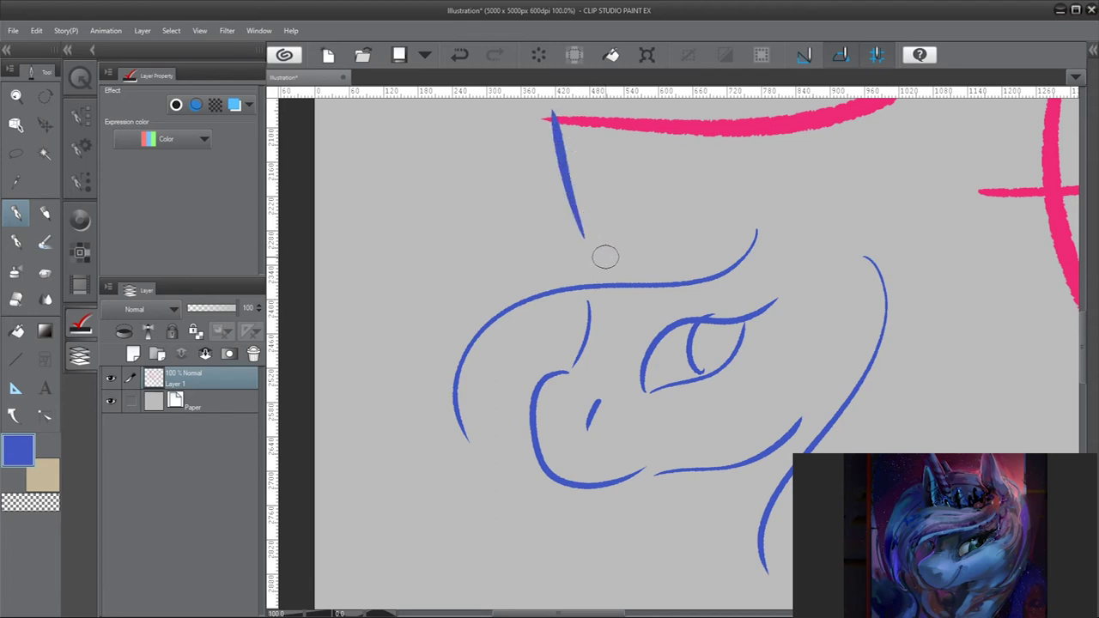
pyautogui.moveTo(586, 249)
pyautogui.mouseDown()
pyautogui.moveTo(595, 193)
pyautogui.moveTo(648, 229)
pyautogui.mouseUp()
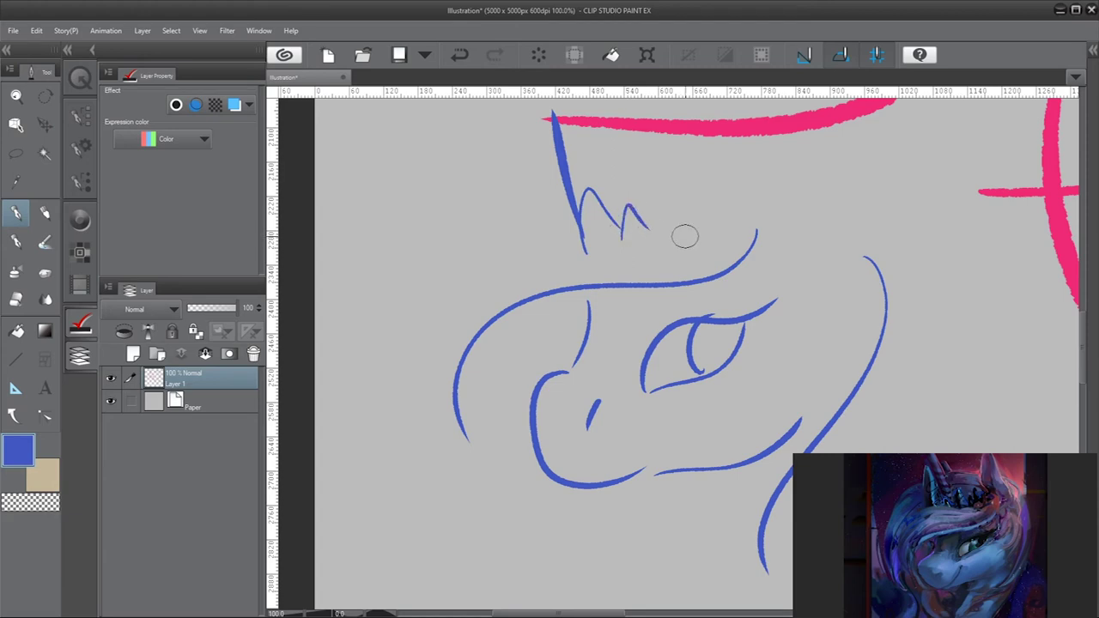
pyautogui.moveTo(838, 230)
pyautogui.mouseDown()
pyautogui.moveTo(767, 112)
pyautogui.moveTo(780, 228)
pyautogui.mouseUp()
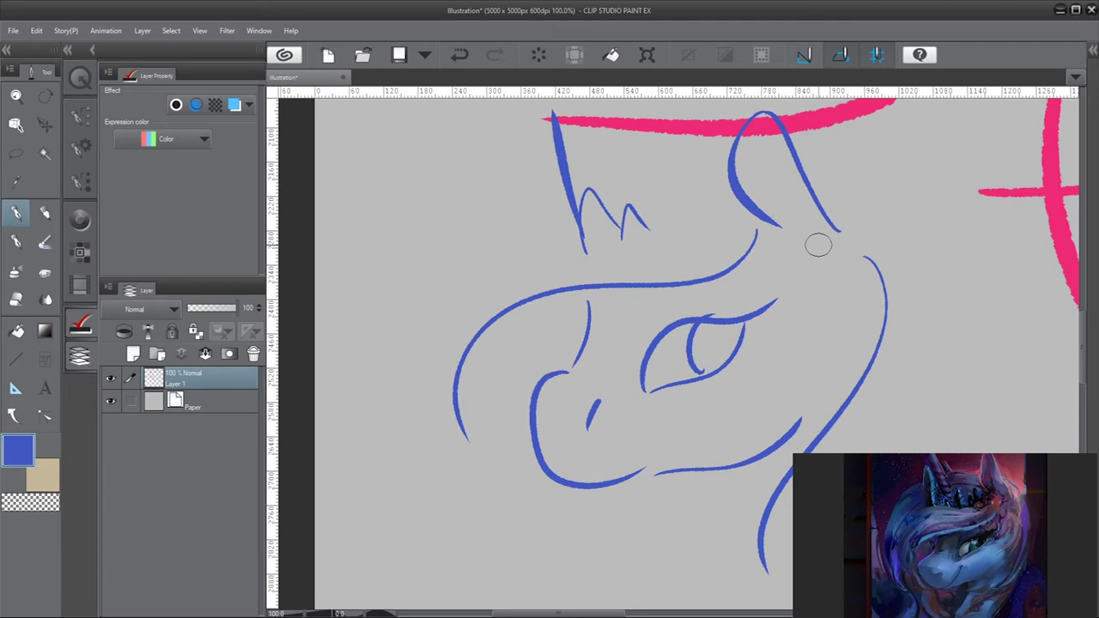
pyautogui.moveTo(575, 299); pyautogui.dragTo(576, 362)
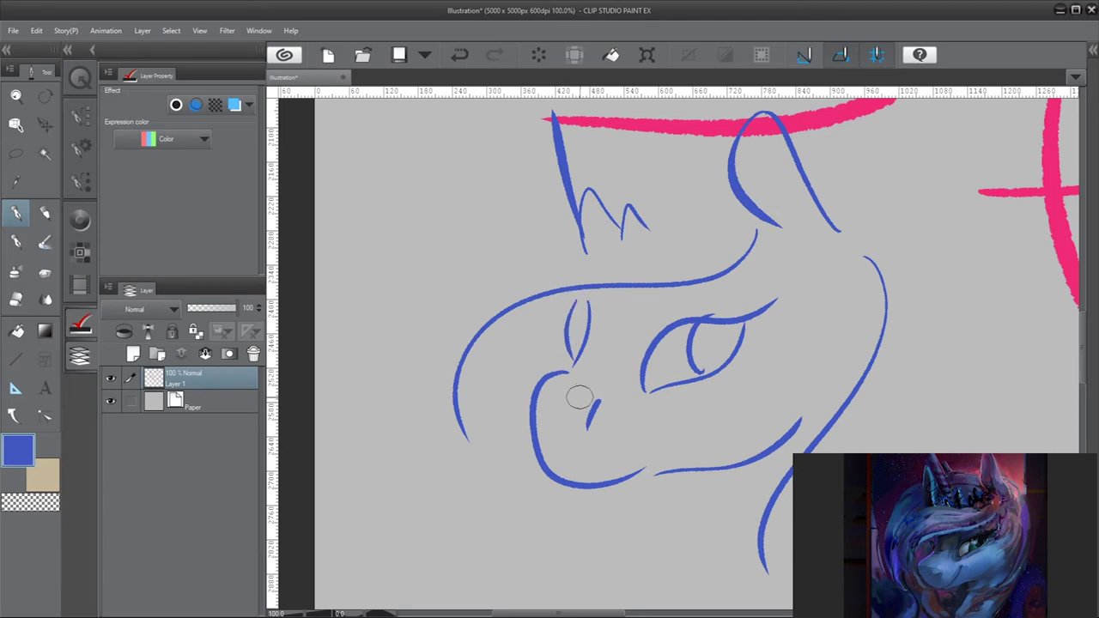
# Try the nose bridge line of a second blue head in the empty area below the finished one
pyautogui.scroll(-4, 591, 375)
pyautogui.scroll(2, 592, 302)
pyautogui.scroll(3, 592, 303)
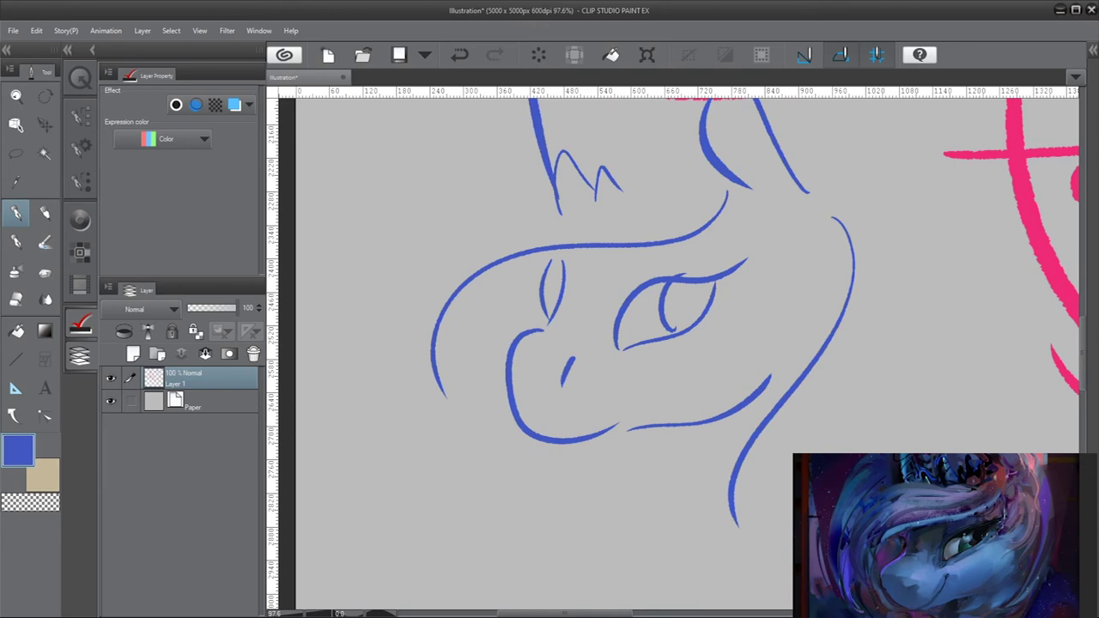
pyautogui.scroll(-7, 533, 292)
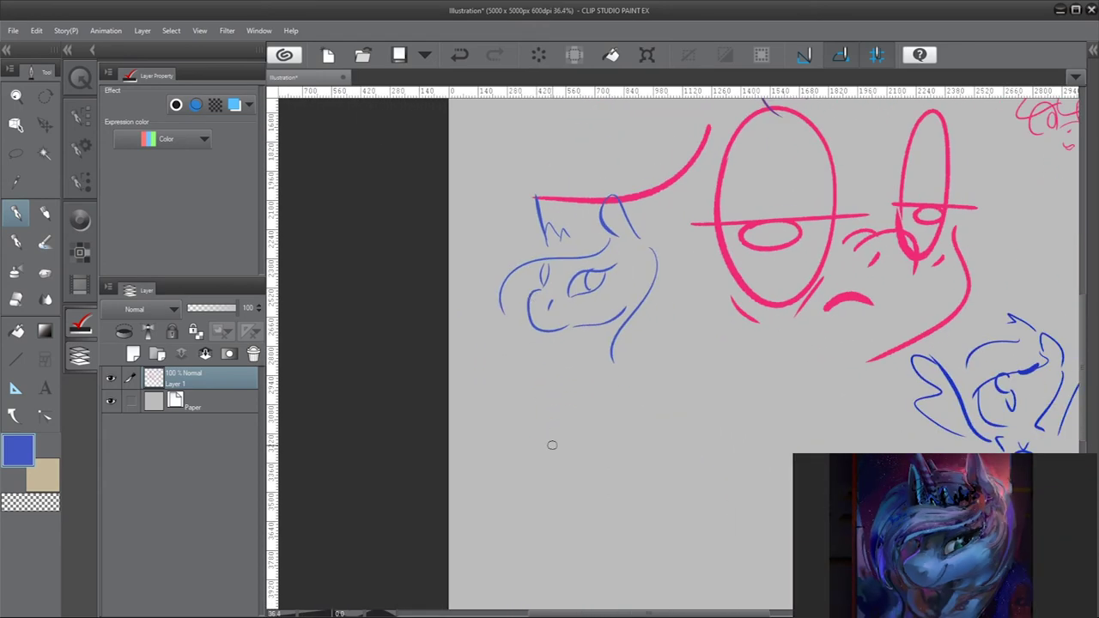
pyautogui.scroll(5, 609, 400)
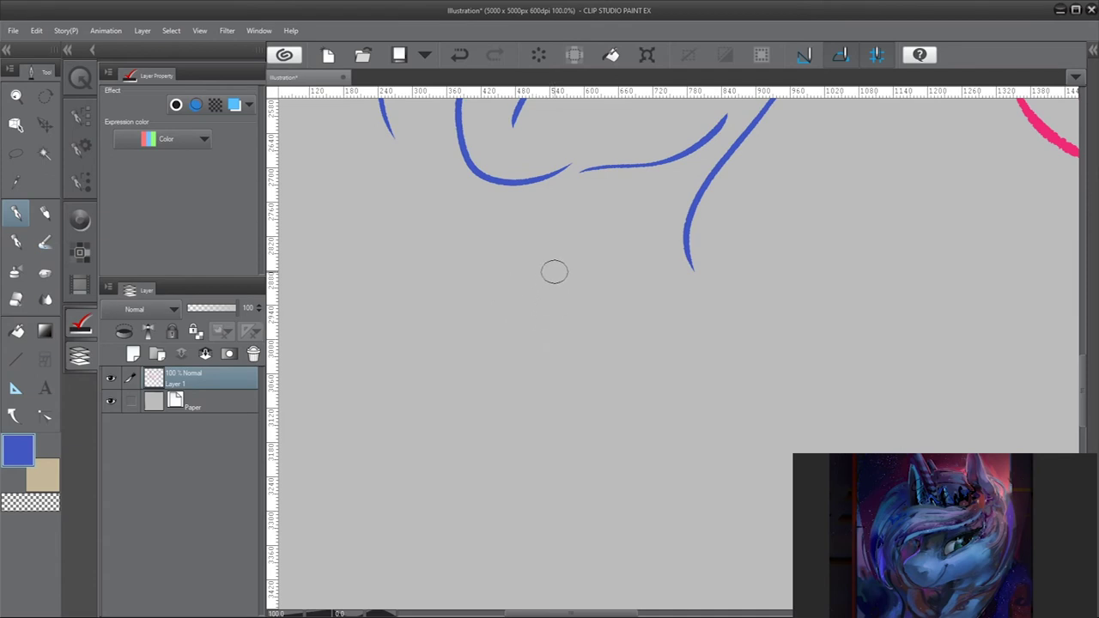
pyautogui.moveTo(555, 273); pyautogui.dragTo(543, 342)
pyautogui.hotkey('ctrl', 'z')
pyautogui.moveTo(565, 256); pyautogui.dragTo(503, 348)
pyautogui.hotkey('ctrl', 'z')
pyautogui.moveTo(568, 253); pyautogui.dragTo(507, 345)
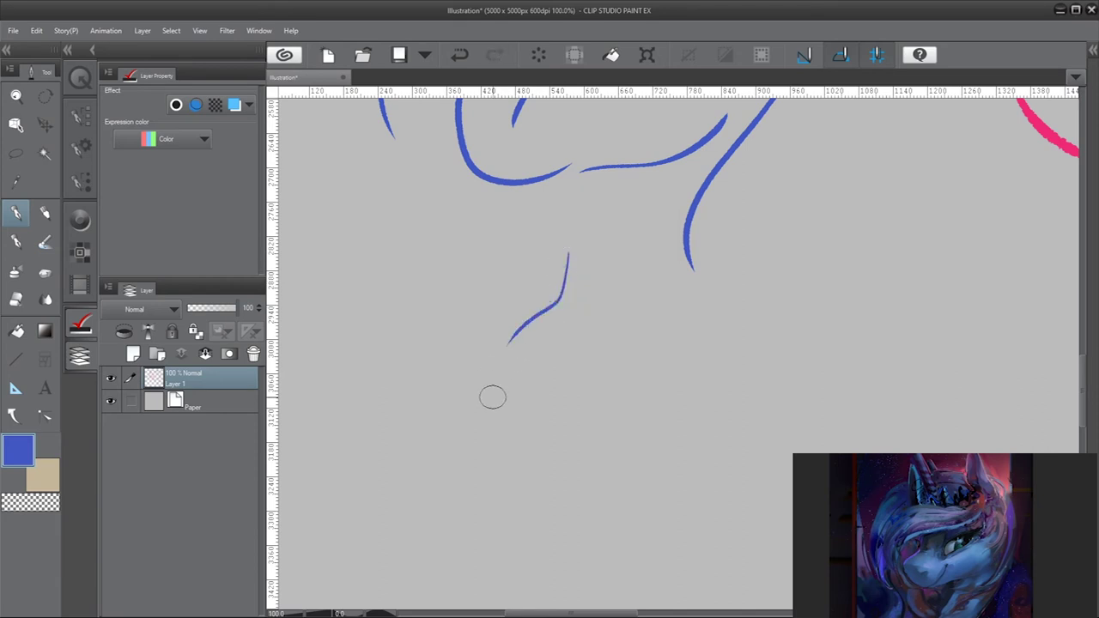
# Try a rounded muzzle curve beneath the second head's nose bridge, redrawing it until the shape fits
pyautogui.moveTo(510, 369); pyautogui.dragTo(631, 374)
pyautogui.hotkey('ctrl', 'z')
pyautogui.moveTo(515, 364)
pyautogui.mouseDown()
pyautogui.moveTo(565, 391)
pyautogui.moveTo(590, 359)
pyautogui.mouseUp()
pyautogui.hotkey('ctrl', 'z')
pyautogui.moveTo(508, 354); pyautogui.dragTo(598, 347)
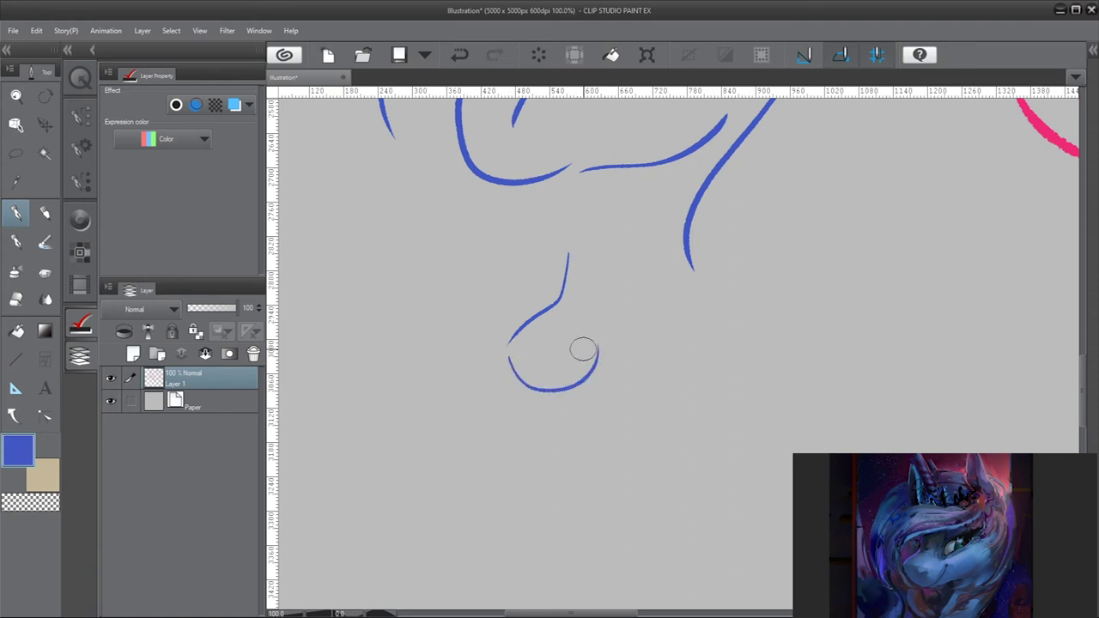
# Try the second head's wavy jaw line from beneath the muzzle, redrawing it several times
pyautogui.moveTo(548, 395); pyautogui.dragTo(720, 370)
pyautogui.hotkey('ctrl', 'z')
pyautogui.moveTo(556, 393); pyautogui.dragTo(713, 374)
pyautogui.hotkey('ctrl', 'z')
pyautogui.moveTo(565, 394); pyautogui.dragTo(754, 367)
pyautogui.hotkey('ctrl', 'z')
pyautogui.moveTo(550, 393); pyautogui.dragTo(750, 337)
pyautogui.hotkey('ctrl', 'z')
pyautogui.moveTo(554, 393)
pyautogui.mouseDown()
pyautogui.moveTo(684, 370)
pyautogui.moveTo(739, 329)
pyautogui.mouseUp()
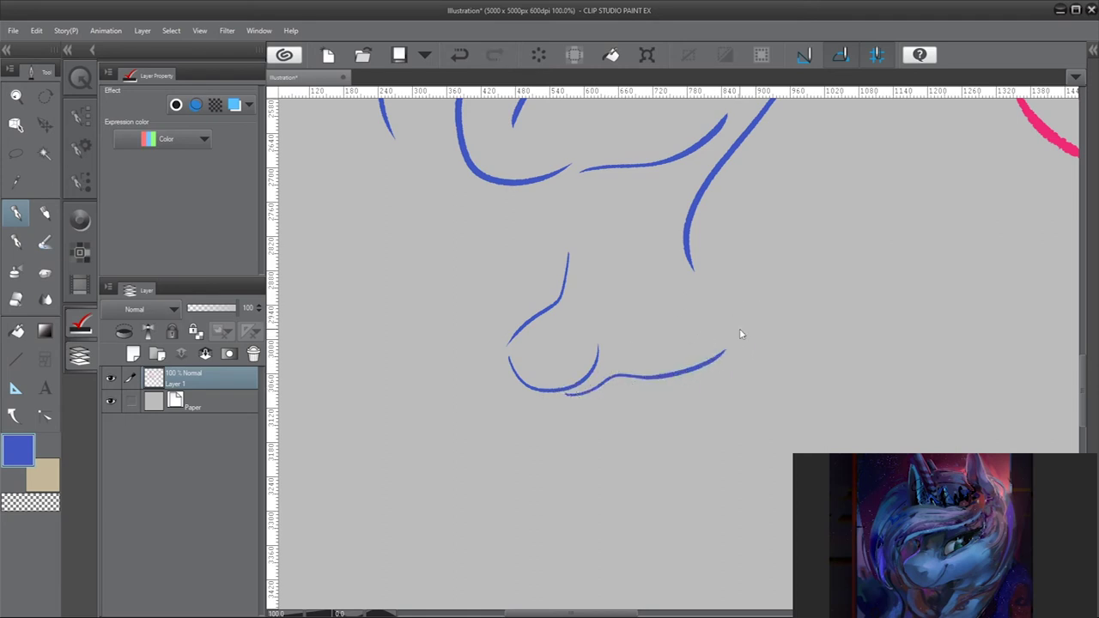
# Undo the second head's jaw, muzzle and nose bridge strokes
pyautogui.hotkey('ctrl', 'z')
pyautogui.hotkey('ctrl', 'z')
pyautogui.hotkey('ctrl', 'z')
# Draw a nose bridge, rounded muzzle and wavy jaw line for a second blue head below the first one
pyautogui.scroll(-2, 832, 314)
pyautogui.scroll(2, 626, 338)
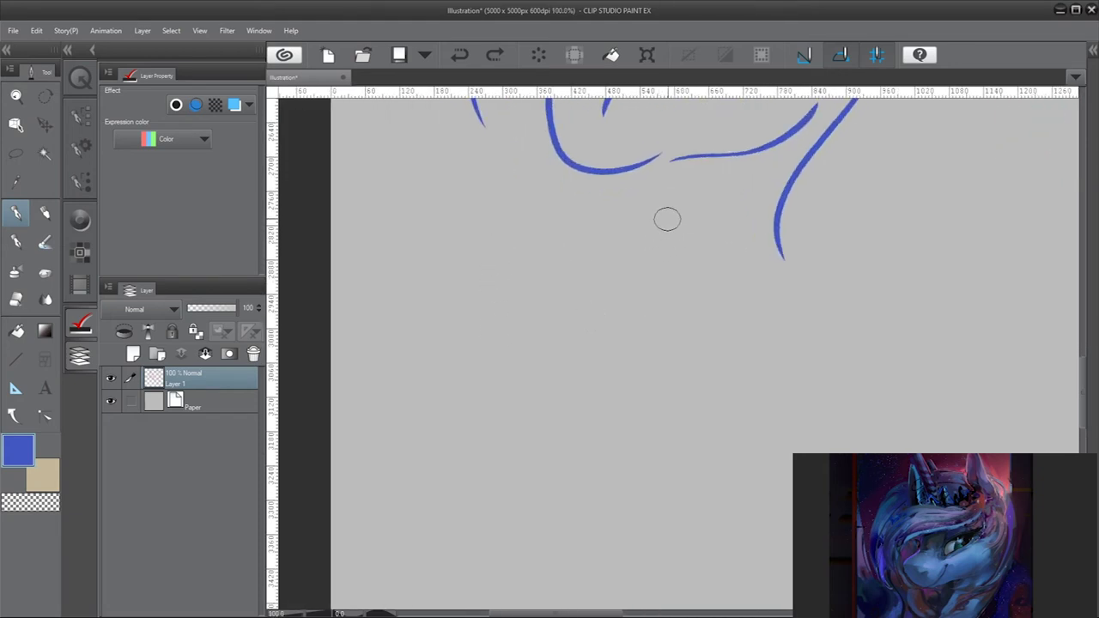
pyautogui.moveTo(554, 240)
pyautogui.mouseDown()
pyautogui.moveTo(510, 309)
pyautogui.moveTo(530, 361)
pyautogui.moveTo(605, 318)
pyautogui.mouseUp()
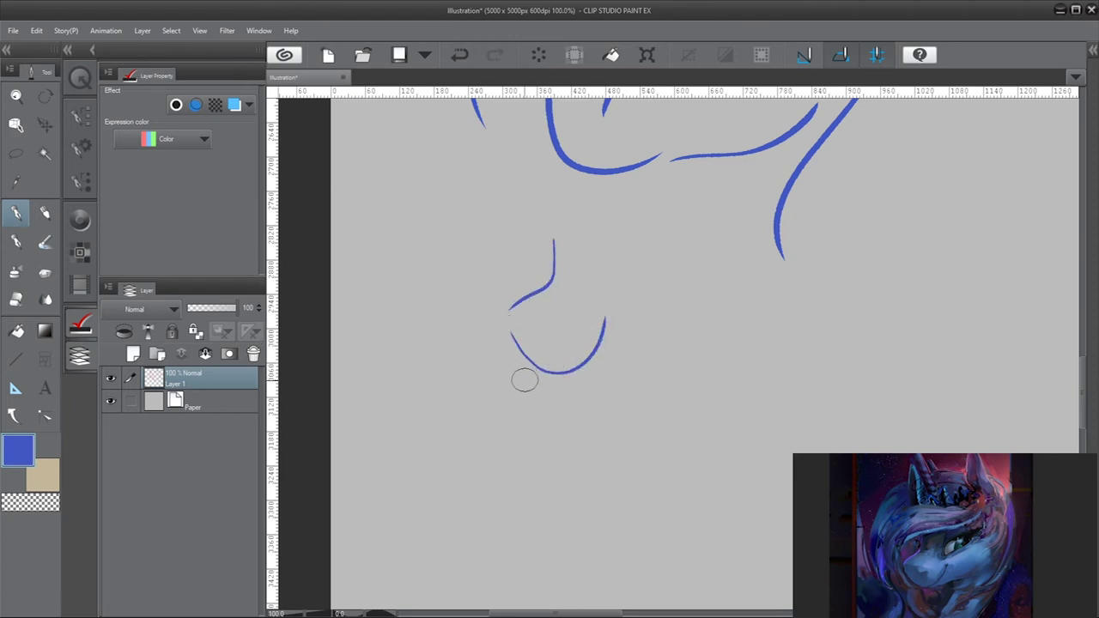
pyautogui.moveTo(582, 377); pyautogui.dragTo(741, 296)
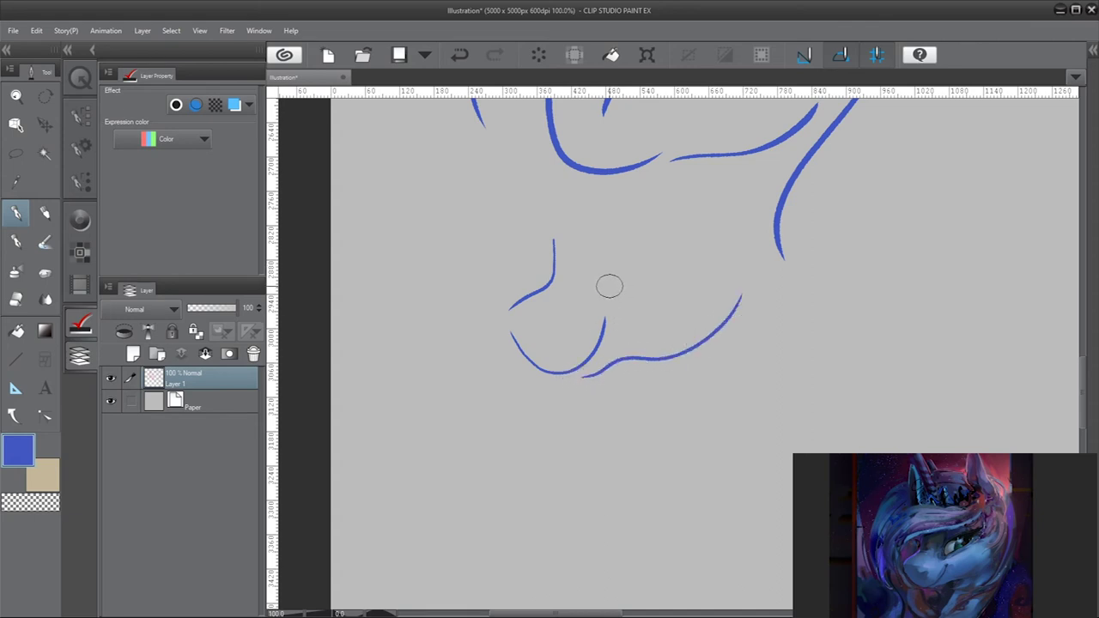
# Draw the second head's near eye with lids and iris, plus the small far eye beside the nose bridge
pyautogui.moveTo(607, 289)
pyautogui.mouseDown()
pyautogui.moveTo(632, 246)
pyautogui.moveTo(734, 211)
pyautogui.mouseUp()
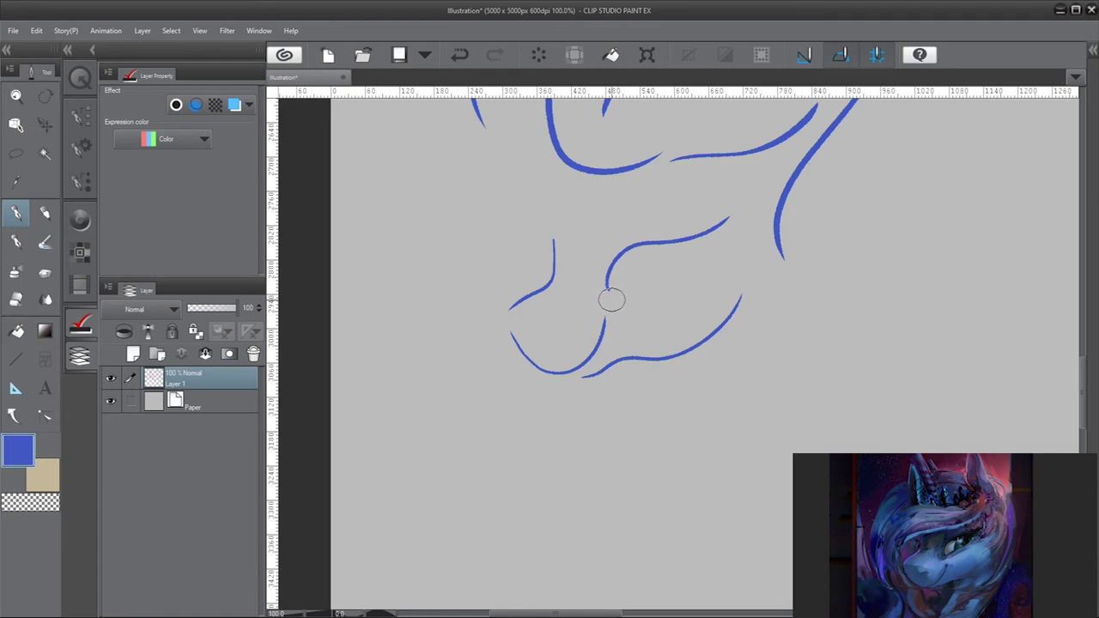
pyautogui.moveTo(616, 295)
pyautogui.mouseDown()
pyautogui.moveTo(675, 280)
pyautogui.moveTo(703, 225)
pyautogui.moveTo(666, 286)
pyautogui.mouseUp()
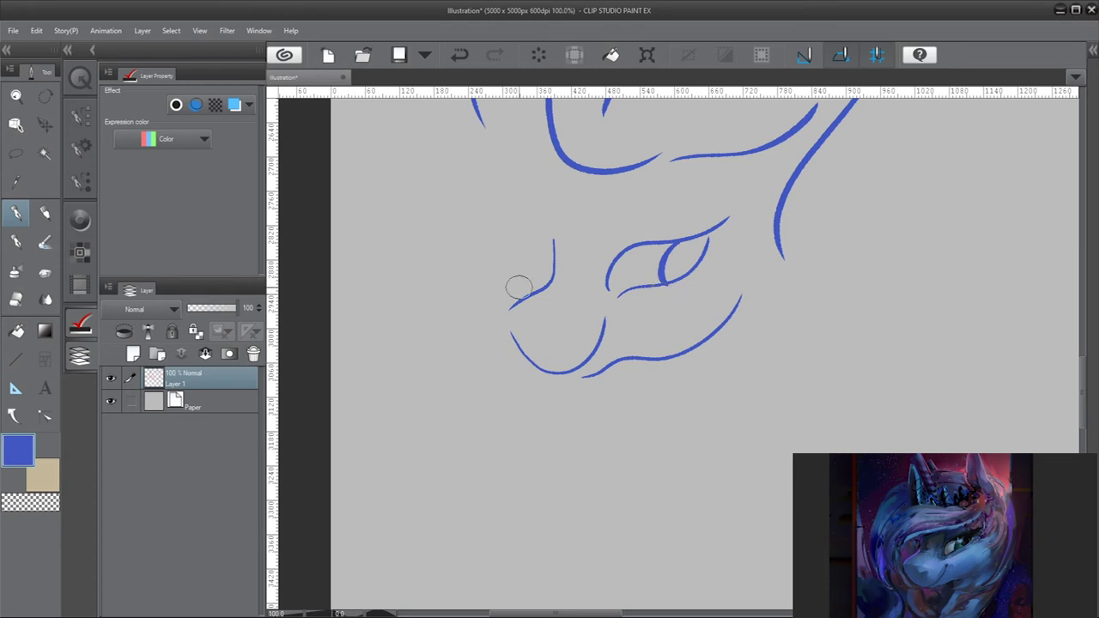
pyautogui.moveTo(534, 254)
pyautogui.mouseDown()
pyautogui.moveTo(550, 249)
pyautogui.moveTo(554, 265)
pyautogui.mouseUp()
# Lasso the second head's face strokes, move them lower on the canvas and clear the selection
pyautogui.click(17, 154)
pyautogui.moveTo(724, 189)
pyautogui.mouseDown()
pyautogui.moveTo(472, 311)
pyautogui.moveTo(624, 415)
pyautogui.moveTo(781, 318)
pyautogui.moveTo(754, 191)
pyautogui.mouseUp()
pyautogui.hotkey('ctrl', 't')
pyautogui.moveTo(701, 316); pyautogui.dragTo(654, 477)
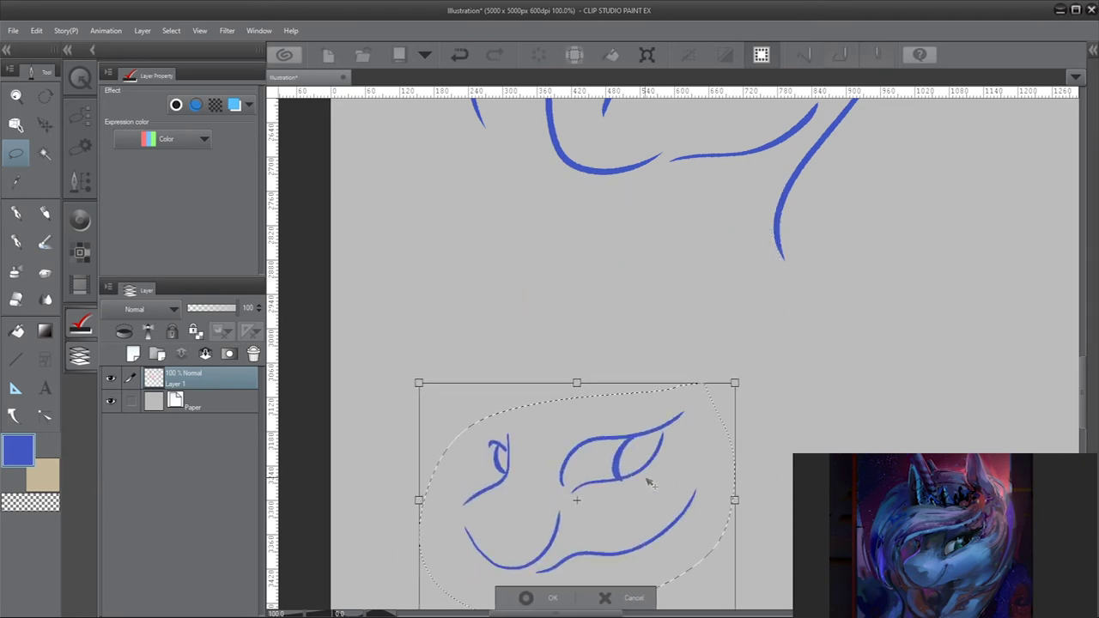
pyautogui.press('Return')
pyautogui.scroll(-3, 644, 472)
pyautogui.scroll(2, 634, 448)
pyautogui.hotkey('ctrl', 'd')
pyautogui.scroll(1, 634, 448)
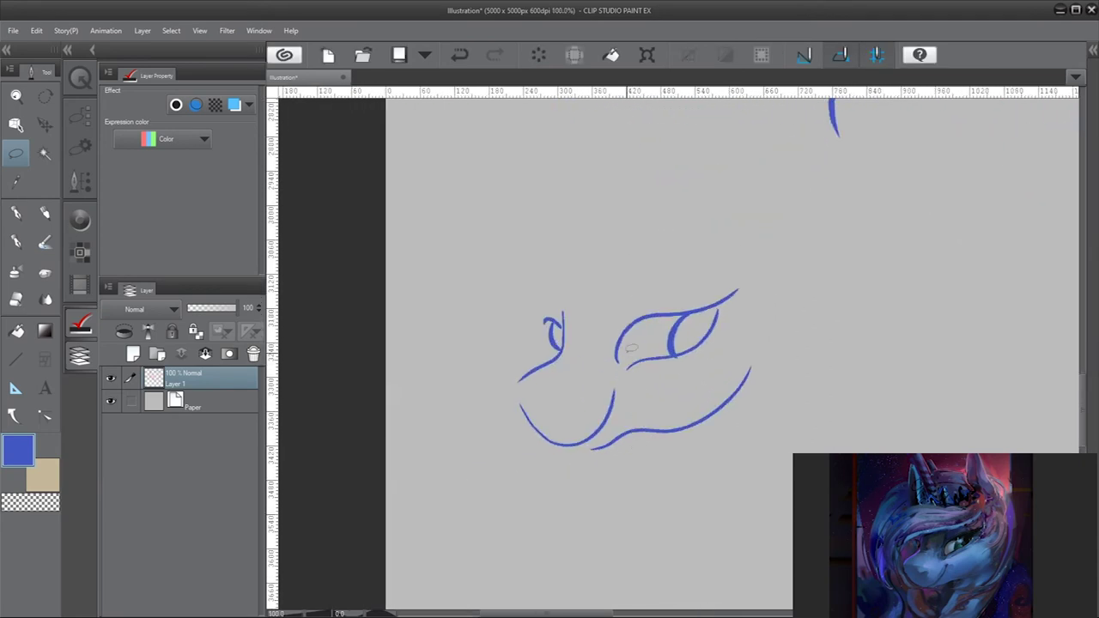
# Draw a sweeping forelock above the second head's eyes and a long curved mane line behind its cheek
pyautogui.click(12, 215)
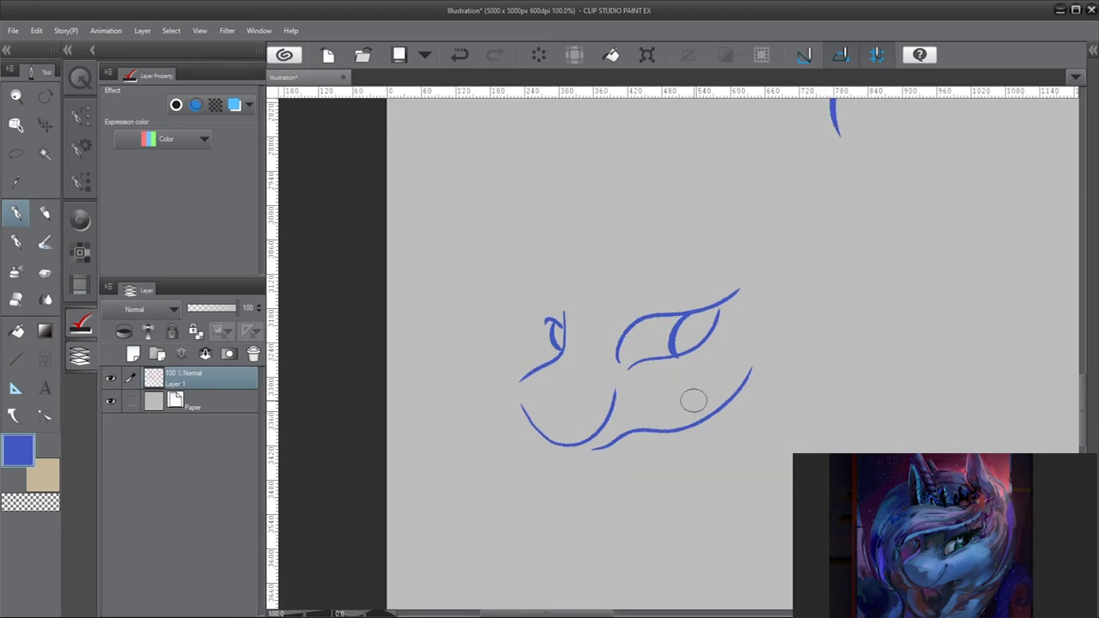
pyautogui.moveTo(727, 245)
pyautogui.mouseDown()
pyautogui.moveTo(722, 273)
pyautogui.moveTo(451, 415)
pyautogui.mouseUp()
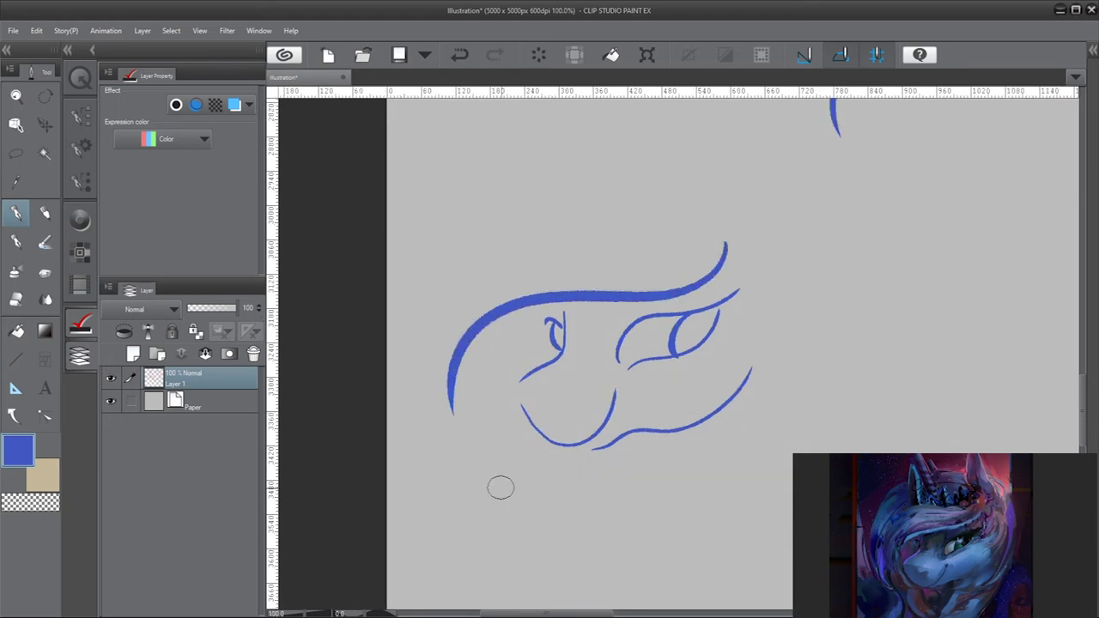
pyautogui.moveTo(769, 219)
pyautogui.mouseDown()
pyautogui.moveTo(736, 452)
pyautogui.moveTo(674, 564)
pyautogui.mouseUp()
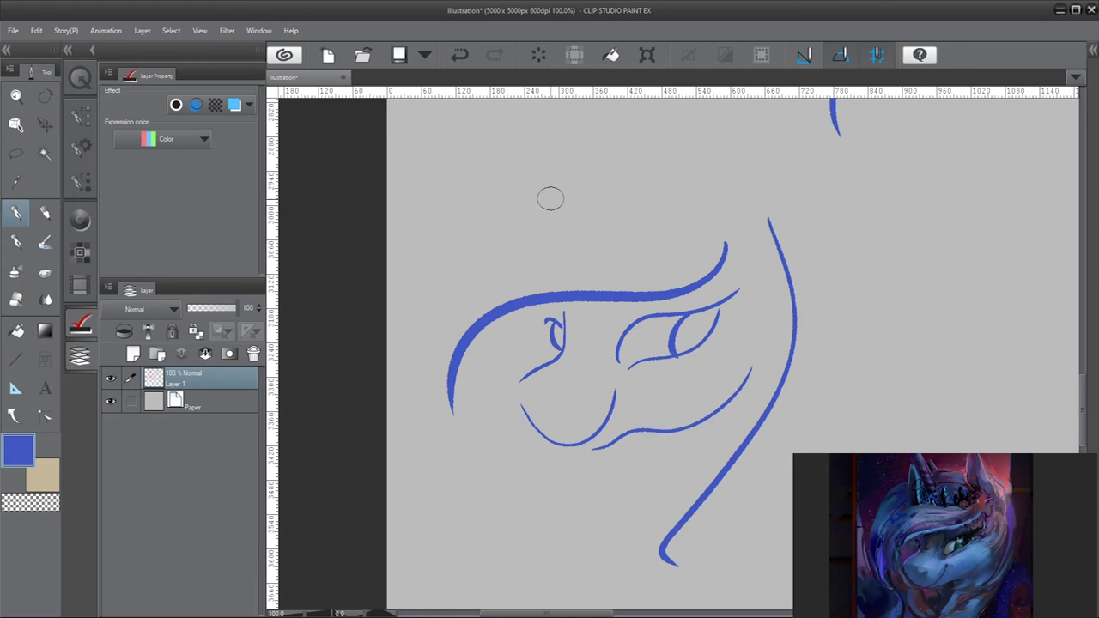
# Add the second head's horn with spiky crown points, the curved hairline across their base and a short nostril mark
pyautogui.moveTo(515, 98)
pyautogui.mouseDown()
pyautogui.moveTo(552, 175)
pyautogui.moveTo(560, 233)
pyautogui.moveTo(559, 150)
pyautogui.moveTo(592, 228)
pyautogui.moveTo(605, 191)
pyautogui.moveTo(642, 238)
pyautogui.mouseUp()
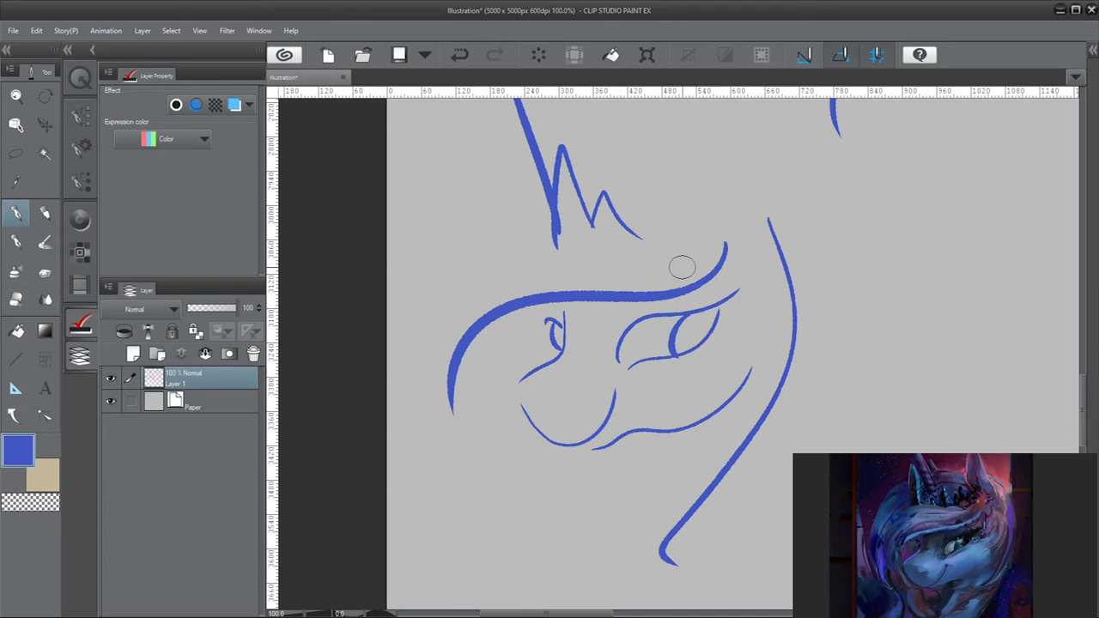
pyautogui.moveTo(666, 235)
pyautogui.mouseDown()
pyautogui.moveTo(466, 238)
pyautogui.moveTo(463, 265)
pyautogui.mouseUp()
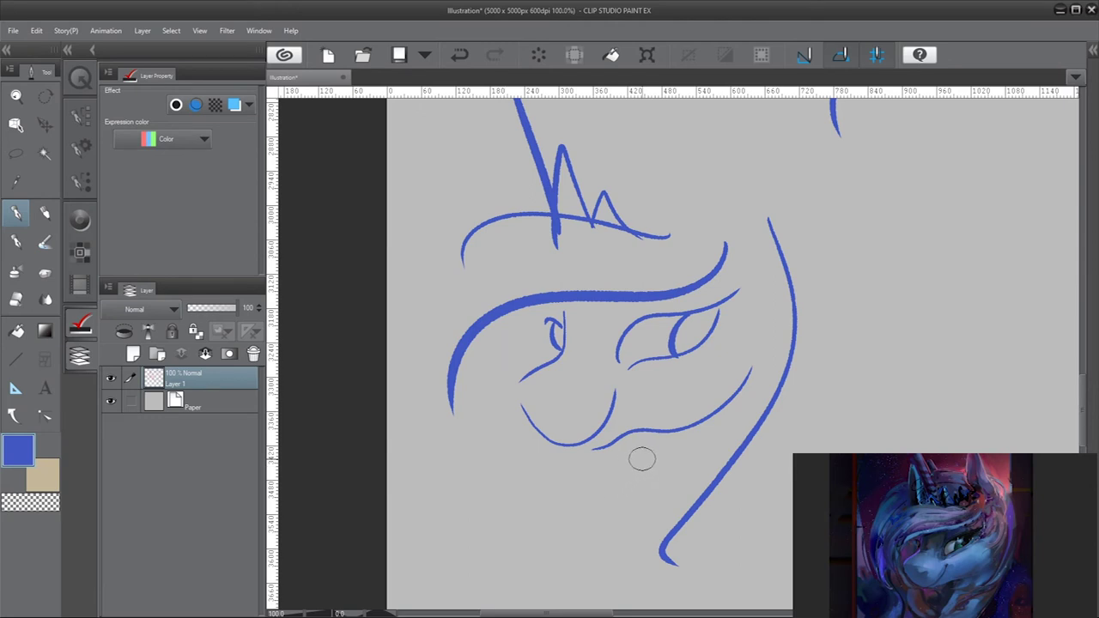
pyautogui.moveTo(566, 402); pyautogui.dragTo(581, 394)
# Compare the two blue unicorn head sketches with each other and with the surrounding drawings
pyautogui.scroll(-4, 598, 409)
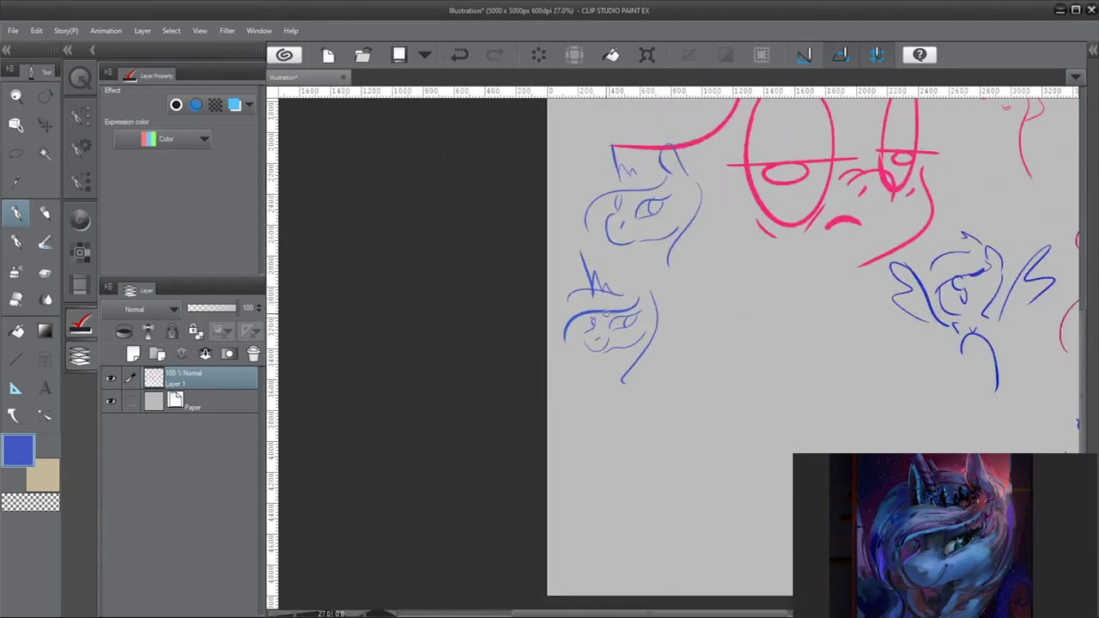
pyautogui.scroll(3, 619, 283)
pyautogui.scroll(-2, 643, 315)
pyautogui.scroll(2, 859, 309)
pyautogui.scroll(1, 763, 322)
pyautogui.scroll(-2, 601, 314)
pyautogui.scroll(2, 467, 311)
pyautogui.scroll(-1, 455, 312)
pyautogui.scroll(2, 454, 312)
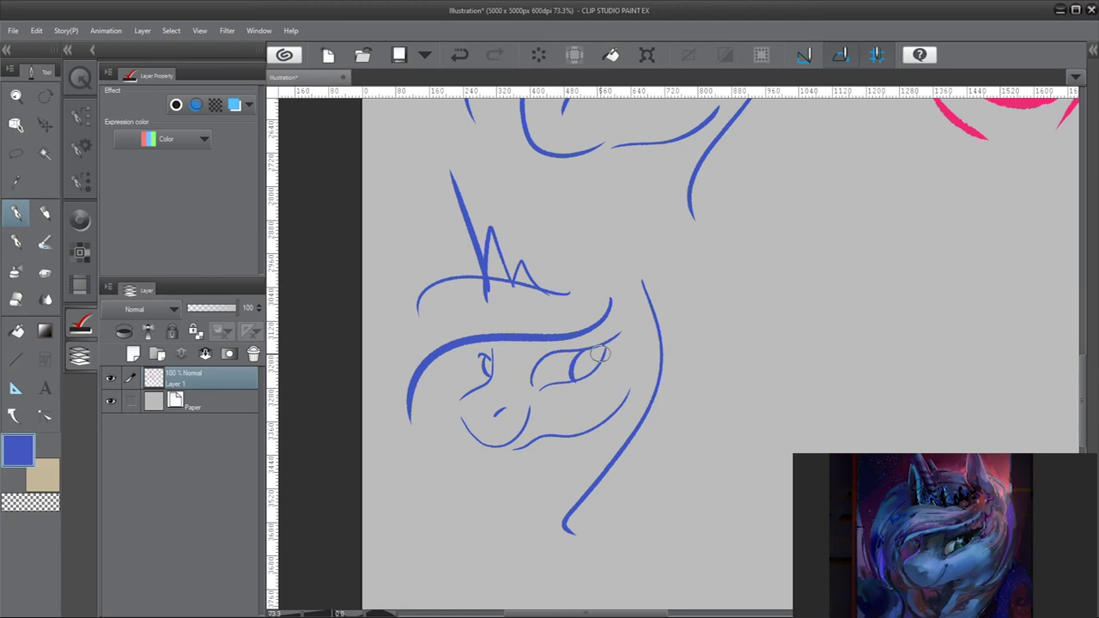
# Try an ear at the back of the second head, redrawing it several times as a sideways loop
pyautogui.moveTo(563, 346); pyautogui.dragTo(622, 311)
pyautogui.hotkey('ctrl', 'z')
pyautogui.moveTo(659, 271); pyautogui.dragTo(625, 222)
pyautogui.hotkey('ctrl', 'z')
pyautogui.moveTo(618, 322); pyautogui.dragTo(609, 311)
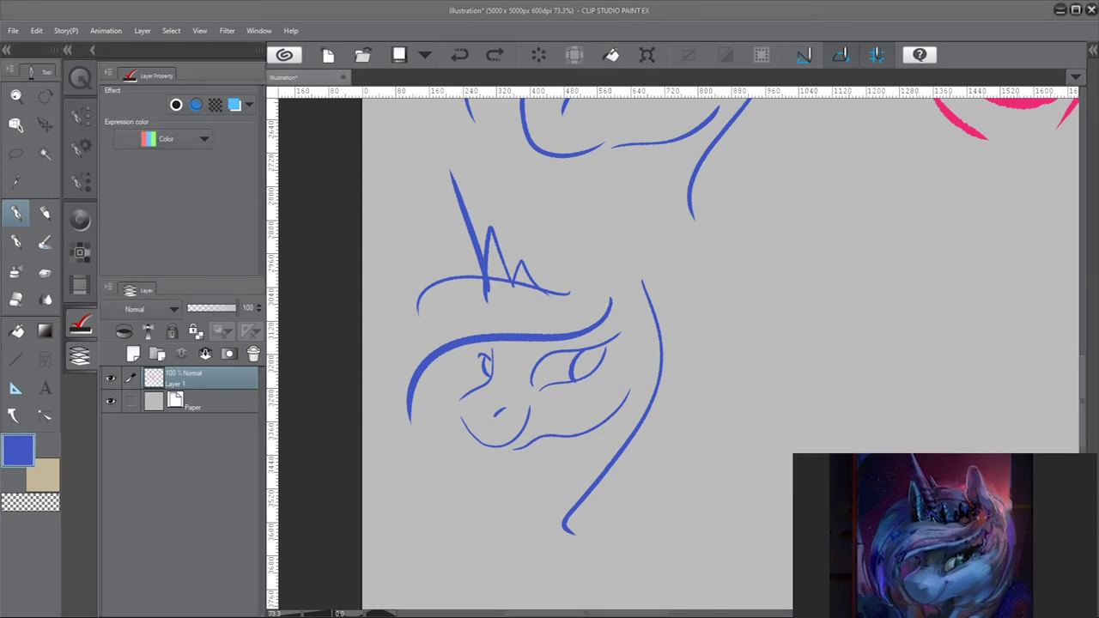
pyautogui.moveTo(701, 300)
pyautogui.mouseDown()
pyautogui.moveTo(716, 383)
pyautogui.moveTo(644, 326)
pyautogui.mouseUp()
pyautogui.hotkey('ctrl', 'z')
pyautogui.moveTo(625, 261)
pyautogui.mouseDown()
pyautogui.moveTo(678, 308)
pyautogui.moveTo(629, 335)
pyautogui.mouseUp()
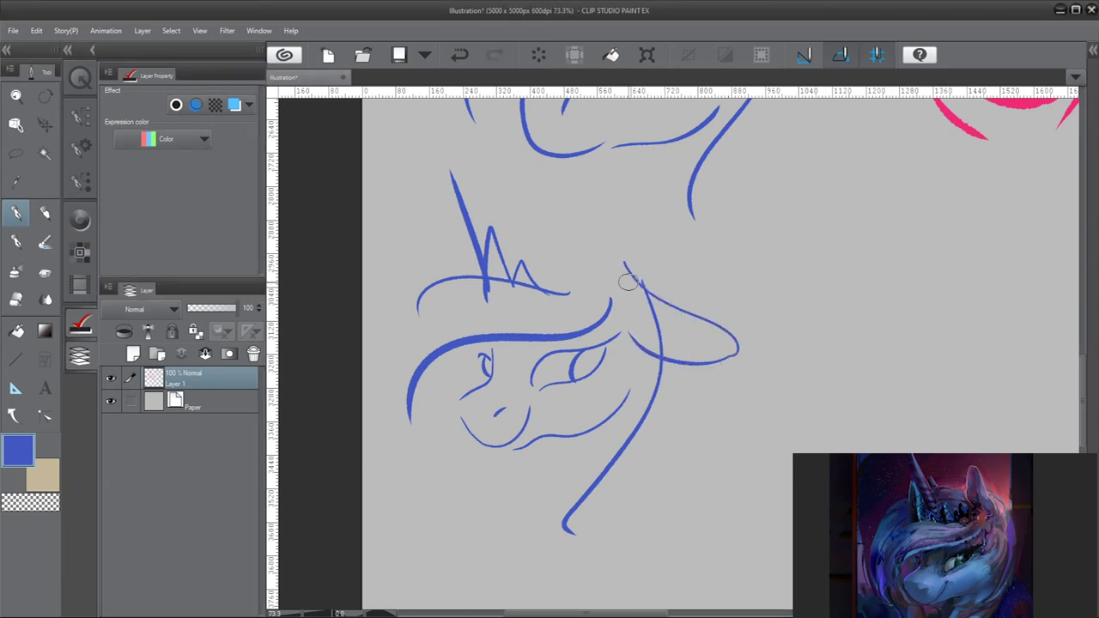
# Try a stroke from the near eye's upper lid toward the ear several times, undoing it along with the sideways ear
pyautogui.moveTo(549, 348); pyautogui.dragTo(643, 326)
pyautogui.hotkey('ctrl', 'z')
pyautogui.moveTo(543, 347); pyautogui.dragTo(635, 333)
pyautogui.hotkey('ctrl', 'z')
pyautogui.moveTo(562, 348)
pyautogui.mouseDown()
pyautogui.moveTo(594, 346)
pyautogui.moveTo(627, 333)
pyautogui.moveTo(588, 338)
pyautogui.moveTo(595, 349)
pyautogui.moveTo(637, 340)
pyautogui.mouseUp()
pyautogui.hotkey('ctrl', 'z')
pyautogui.hotkey('ctrl', 'z')
pyautogui.hotkey('ctrl', 'z')
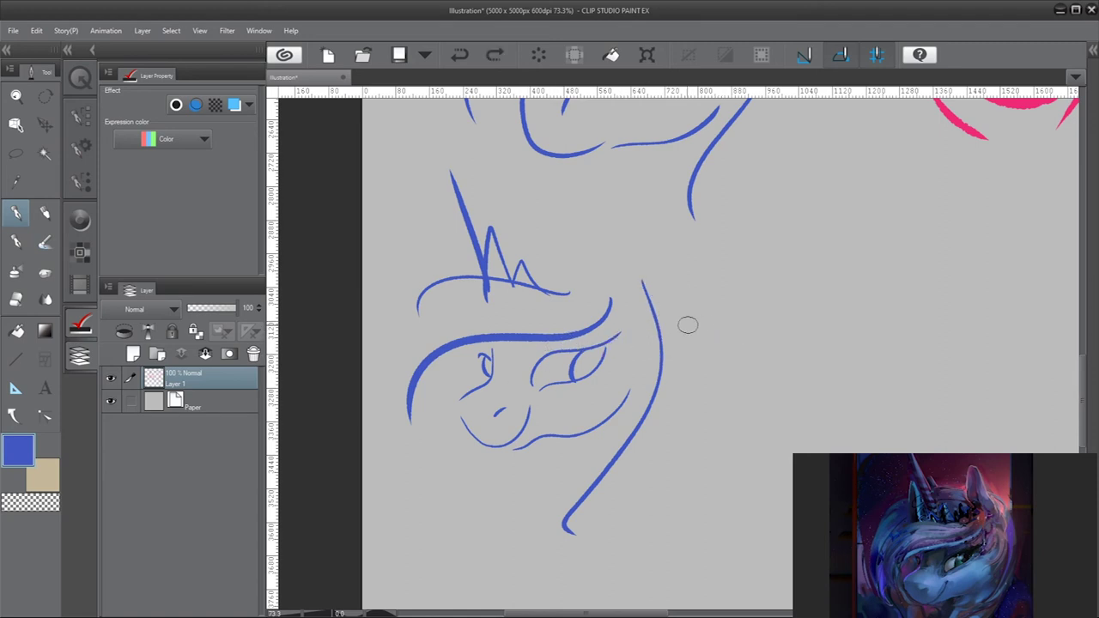
# Try a tall upright near ear and a far ear beside the horn twice, undoing both each time
pyautogui.moveTo(660, 279); pyautogui.dragTo(617, 264)
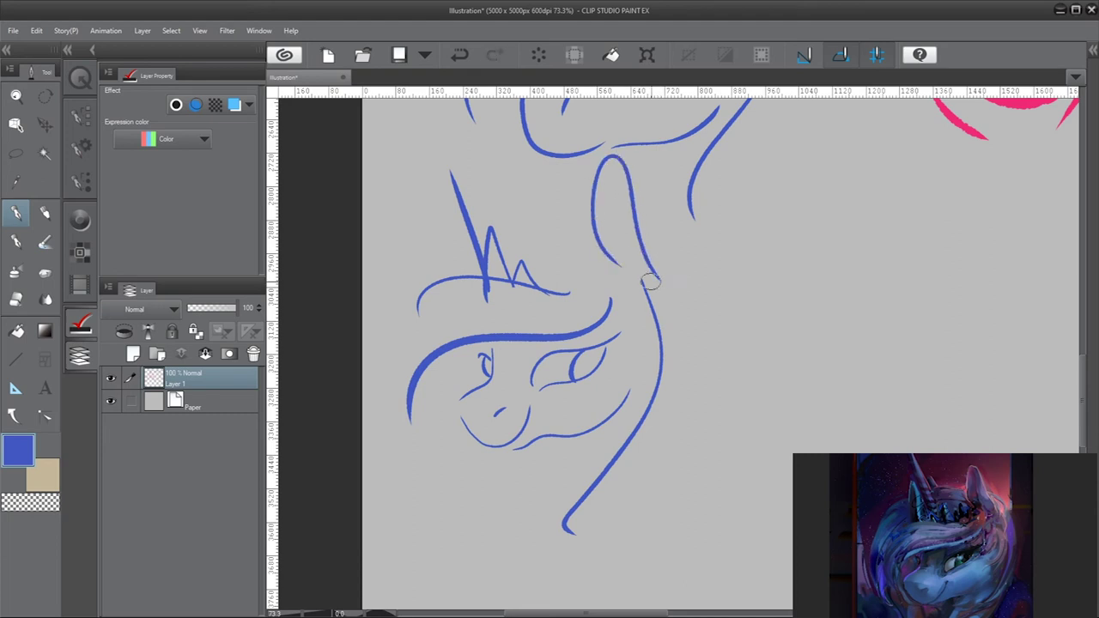
pyautogui.moveTo(464, 256); pyautogui.dragTo(425, 206)
pyautogui.hotkey('ctrl', 'z')
pyautogui.hotkey('ctrl', 'z')
pyautogui.moveTo(651, 276)
pyautogui.mouseDown()
pyautogui.moveTo(629, 200)
pyautogui.moveTo(626, 283)
pyautogui.mouseUp()
pyautogui.moveTo(479, 266); pyautogui.dragTo(393, 301)
pyautogui.hotkey('ctrl', 'z')
pyautogui.hotkey('ctrl', 'z')
# Try extra strokes along the second head's forelock and outer mane line, undoing each one
pyautogui.scroll(-1, 463, 298)
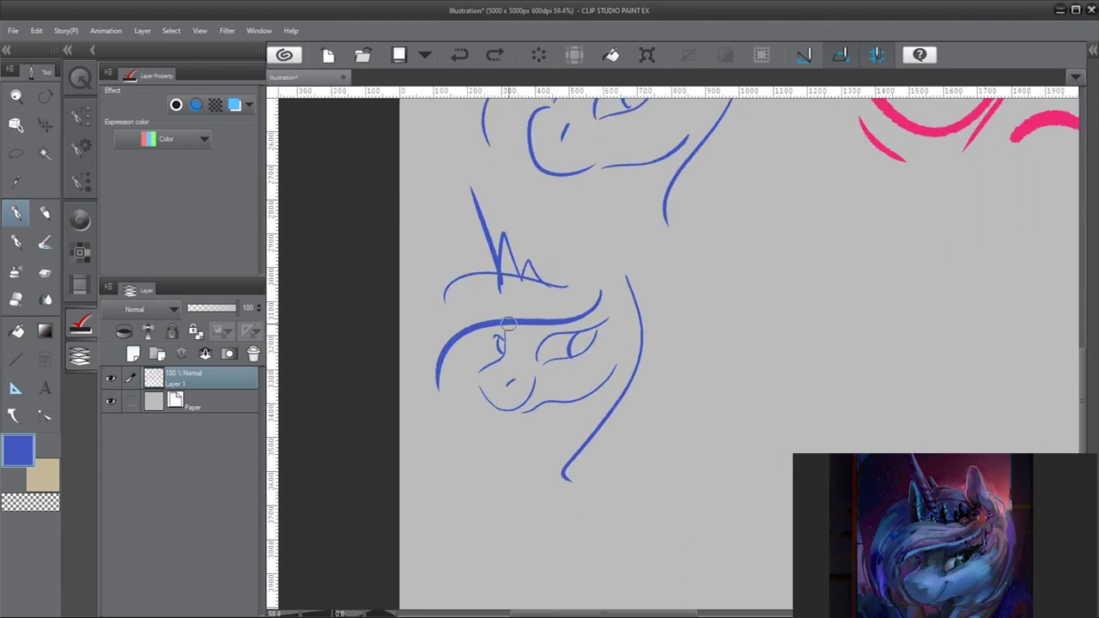
pyautogui.moveTo(601, 282)
pyautogui.mouseDown()
pyautogui.moveTo(568, 319)
pyautogui.moveTo(441, 407)
pyautogui.mouseUp()
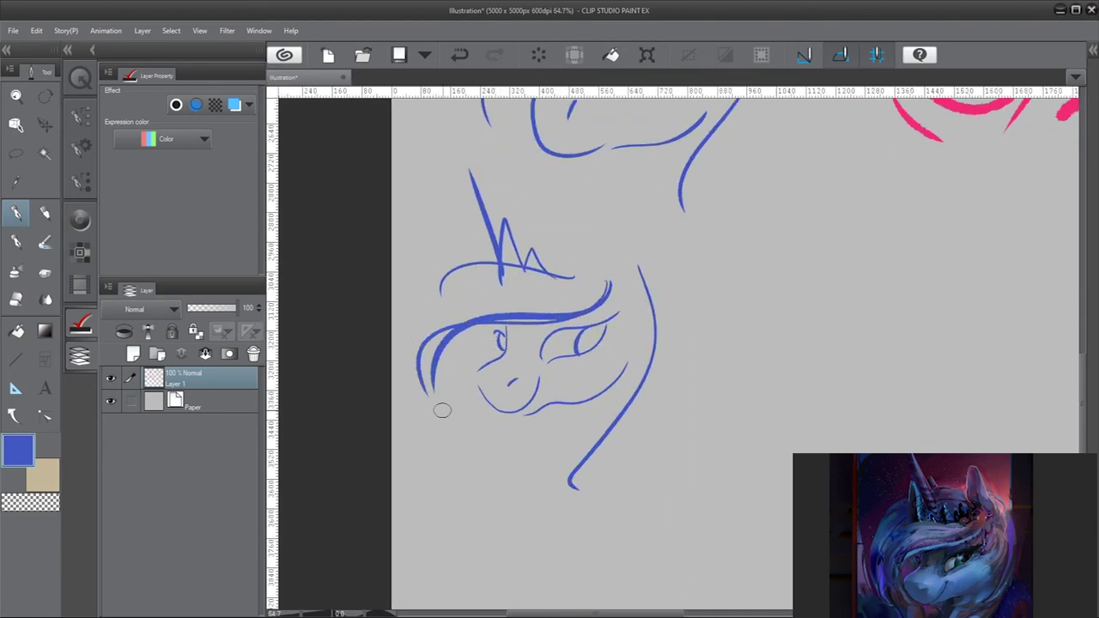
pyautogui.hotkey('ctrl', 'z')
pyautogui.moveTo(613, 269); pyautogui.dragTo(454, 413)
pyautogui.hotkey('ctrl', 'z')
pyautogui.moveTo(640, 254)
pyautogui.mouseDown()
pyautogui.moveTo(663, 299)
pyautogui.moveTo(601, 486)
pyautogui.mouseUp()
pyautogui.hotkey('ctrl', 'z')
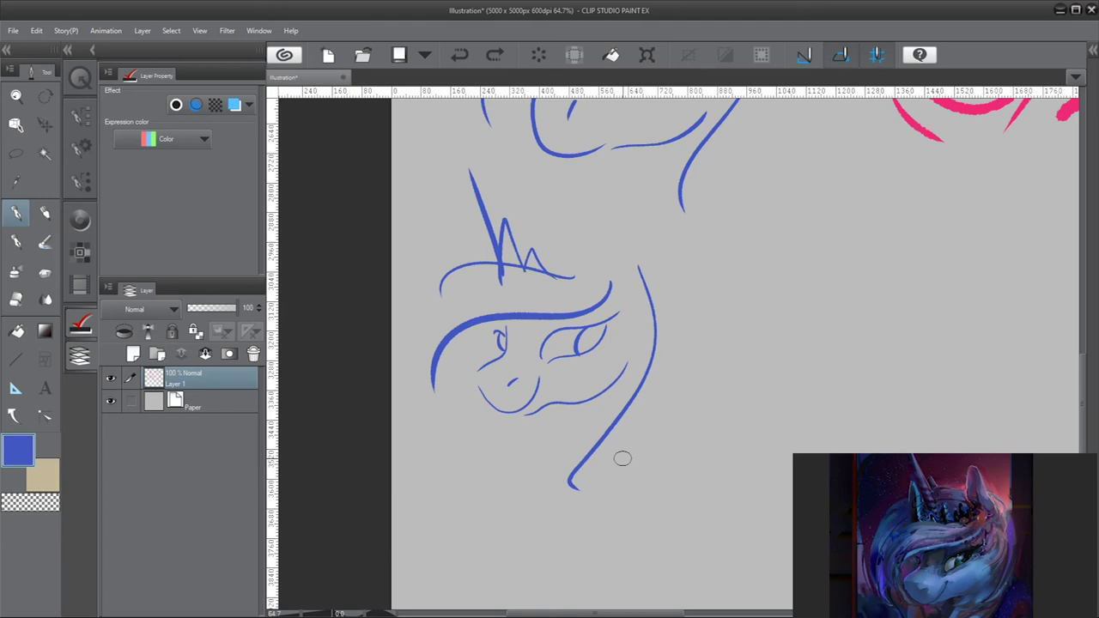
# Try additional strokes around the second head's near eye and across its muzzle, undoing each one
pyautogui.moveTo(550, 332)
pyautogui.mouseDown()
pyautogui.moveTo(607, 344)
pyautogui.moveTo(584, 347)
pyautogui.moveTo(603, 336)
pyautogui.mouseUp()
pyautogui.hotkey('ctrl', 'z')
pyautogui.hotkey('ctrl', 'z')
pyautogui.moveTo(570, 340); pyautogui.dragTo(577, 346)
pyautogui.hotkey('ctrl', 'z')
pyautogui.hotkey('ctrl', 'z')
pyautogui.moveTo(481, 375); pyautogui.dragTo(526, 378)
pyautogui.hotkey('ctrl', 'z')
# Test several colors in the empty area beside the second blue head and choose orange for the next sketch
pyautogui.scroll(-3, 530, 374)
pyautogui.scroll(3, 616, 393)
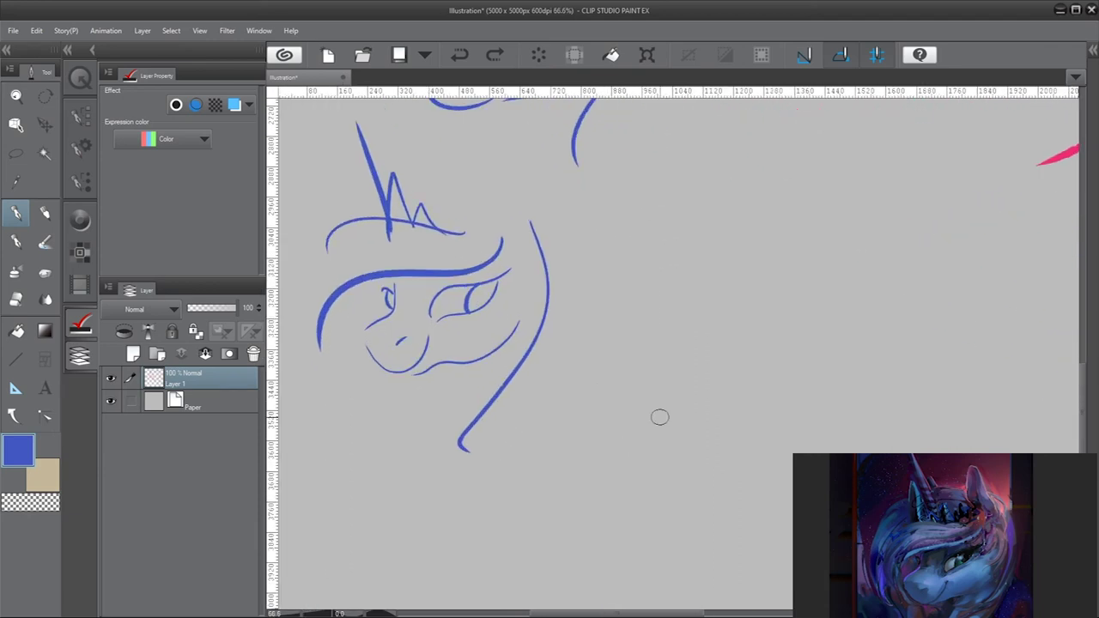
pyautogui.scroll(-3, 522, 318)
pyautogui.scroll(3, 594, 236)
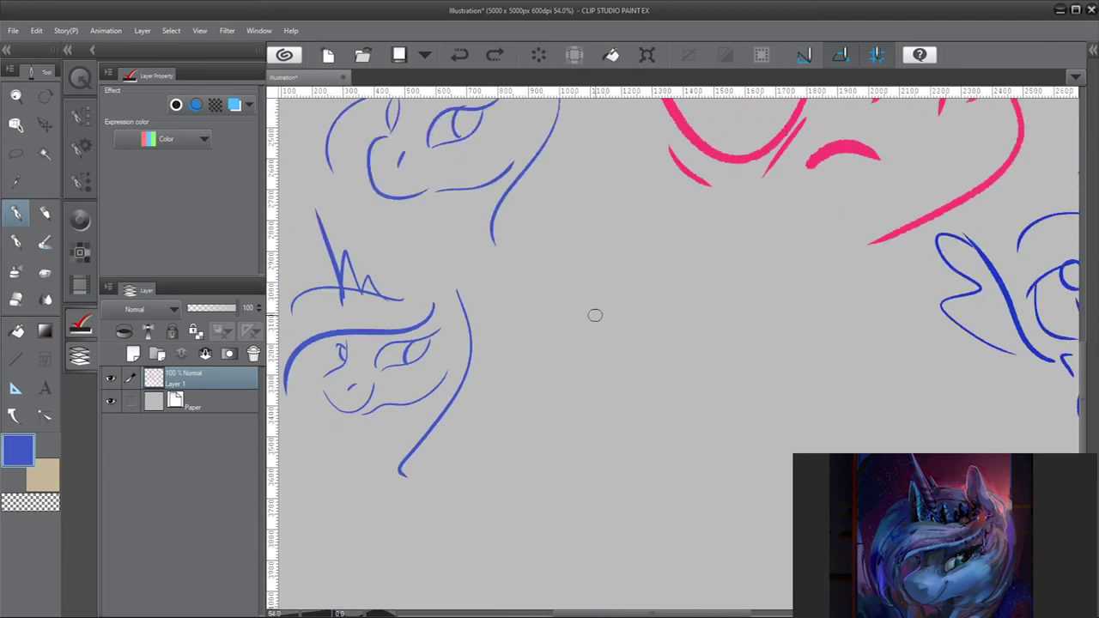
pyautogui.scroll(3, 489, 267)
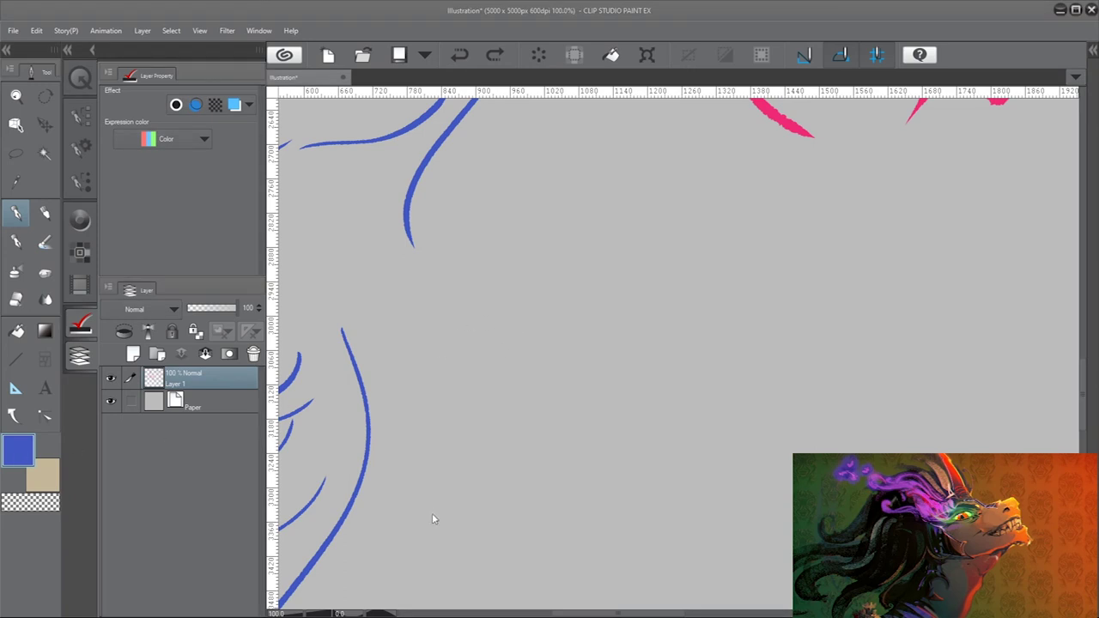
pyautogui.moveTo(663, 360); pyautogui.dragTo(624, 429)
pyautogui.hotkey('ctrl', 'z')
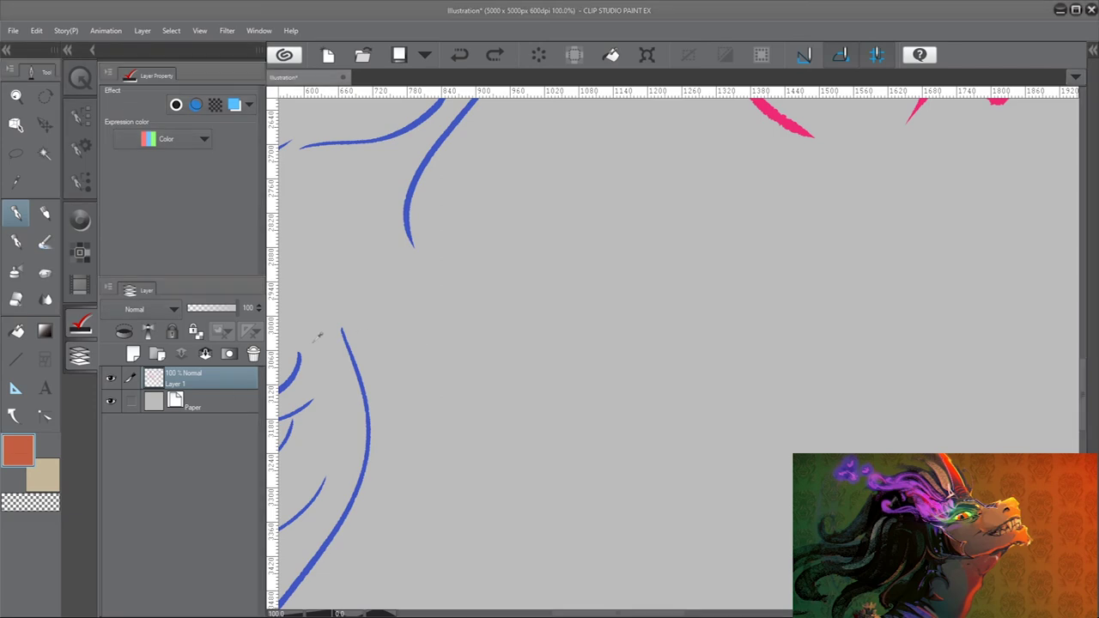
pyautogui.moveTo(633, 270)
pyautogui.mouseDown()
pyautogui.moveTo(675, 428)
pyautogui.moveTo(713, 327)
pyautogui.mouseUp()
pyautogui.hotkey('ctrl', 'z')
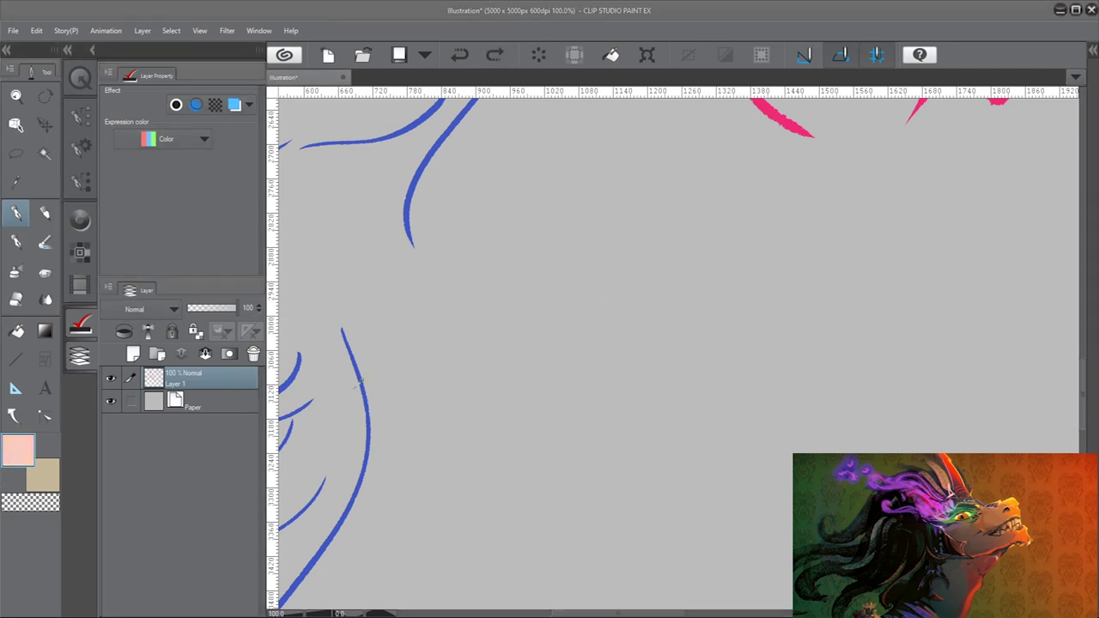
pyautogui.moveTo(519, 382)
pyautogui.mouseDown()
pyautogui.moveTo(550, 390)
pyautogui.moveTo(584, 320)
pyautogui.mouseUp()
pyautogui.hotkey('ctrl', 'z')
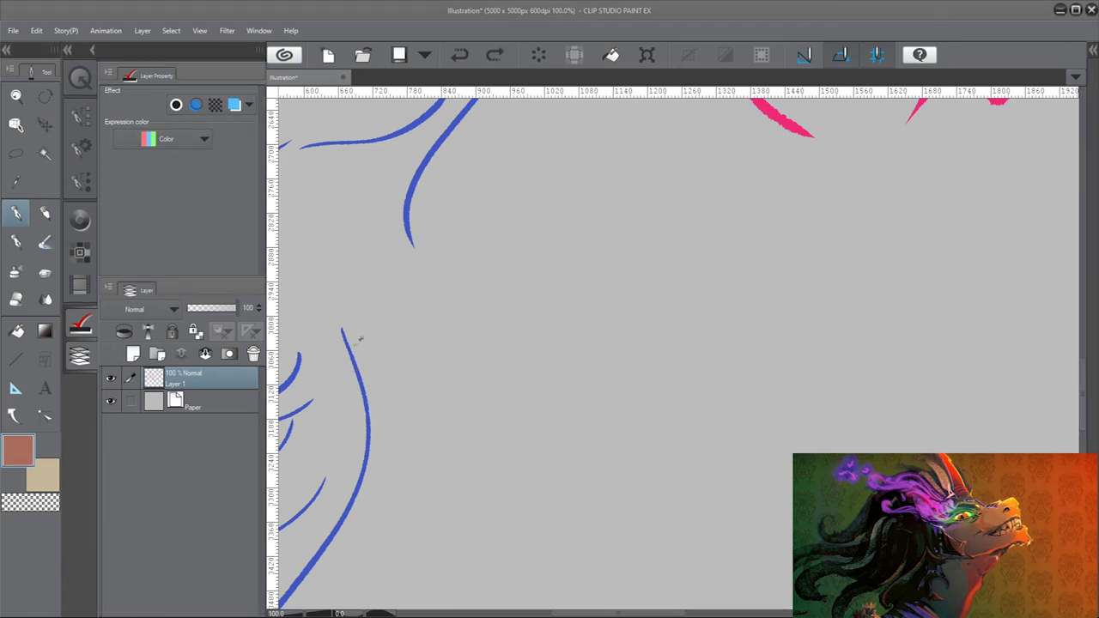
pyautogui.moveTo(568, 352); pyautogui.dragTo(636, 470)
pyautogui.hotkey('ctrl', 'z')
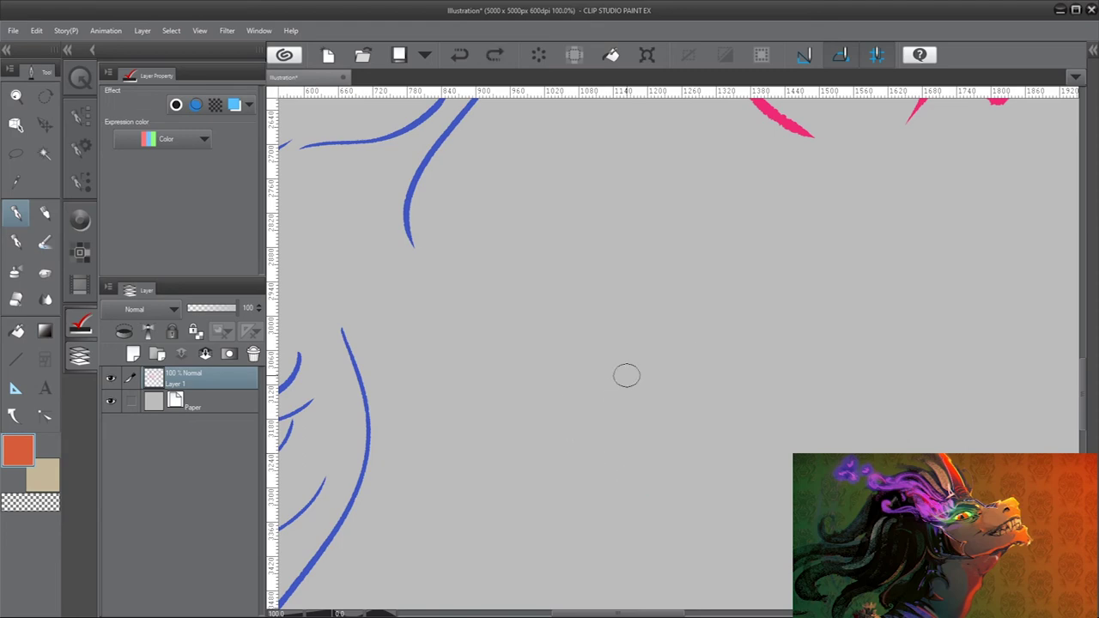
pyautogui.moveTo(621, 279)
pyautogui.mouseDown()
pyautogui.moveTo(481, 393)
pyautogui.moveTo(523, 278)
pyautogui.moveTo(617, 416)
pyautogui.mouseUp()
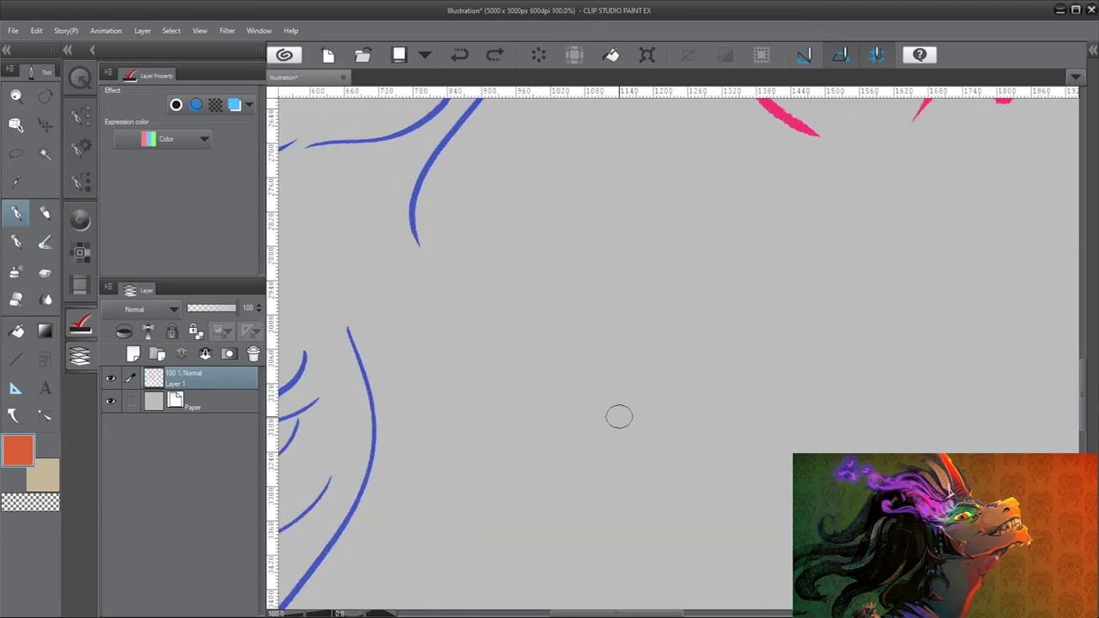
# Draw the orange horned head's snout, open mouth with a fang, brow with pupil, and lower jaw line
pyautogui.moveTo(687, 314)
pyautogui.mouseDown()
pyautogui.moveTo(773, 257)
pyautogui.moveTo(794, 296)
pyautogui.mouseUp()
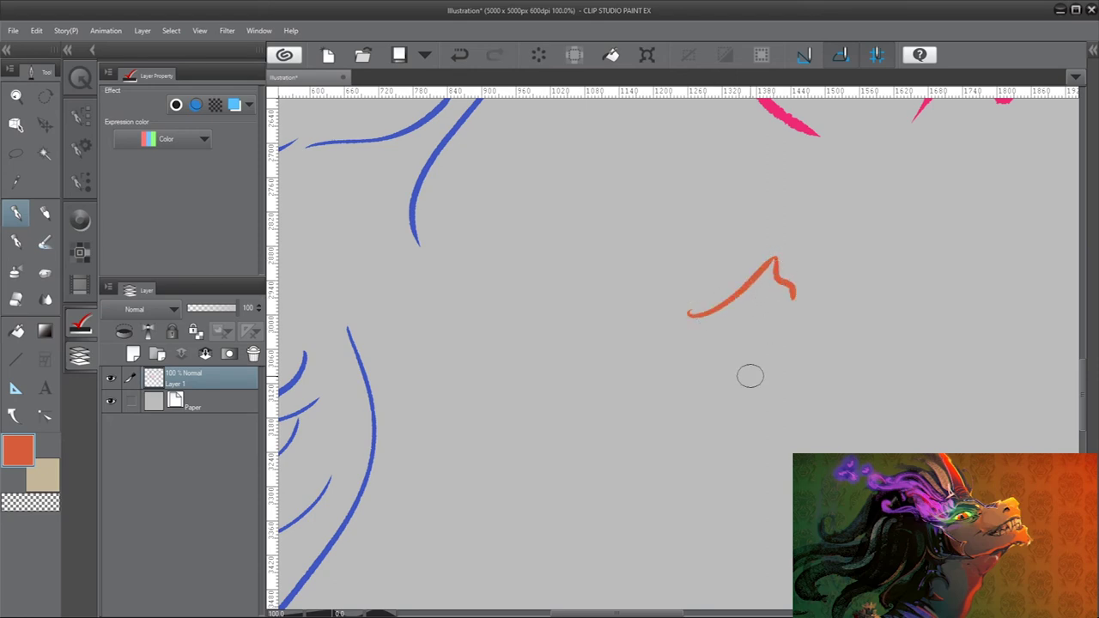
pyautogui.moveTo(793, 320)
pyautogui.mouseDown()
pyautogui.moveTo(763, 312)
pyautogui.moveTo(709, 357)
pyautogui.moveTo(777, 358)
pyautogui.moveTo(803, 332)
pyautogui.moveTo(770, 311)
pyautogui.moveTo(779, 335)
pyautogui.mouseUp()
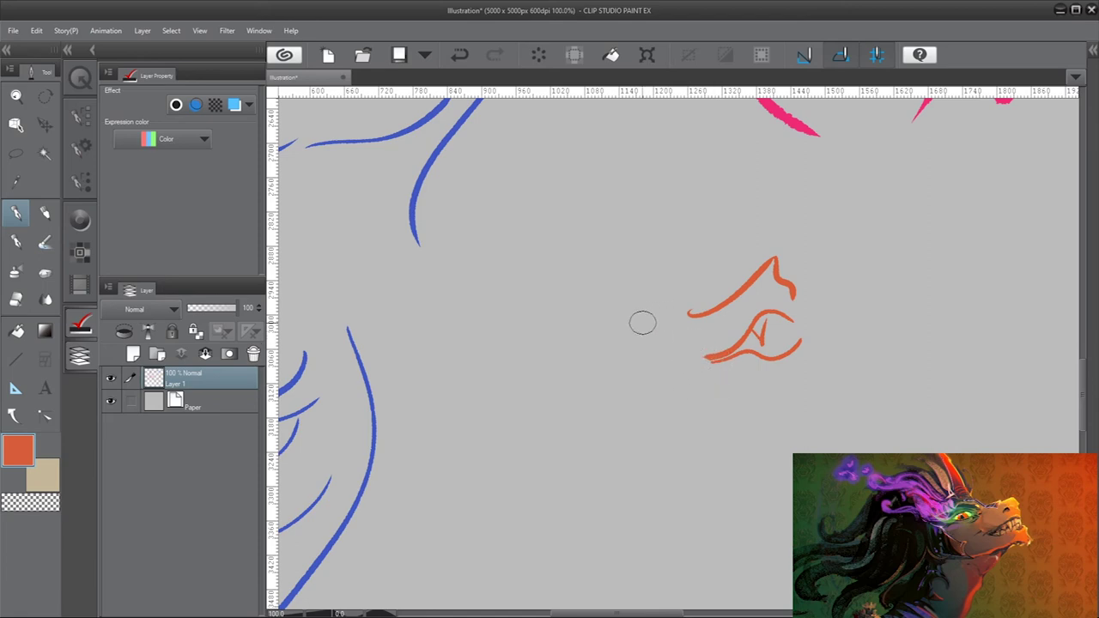
pyautogui.moveTo(651, 320)
pyautogui.mouseDown()
pyautogui.moveTo(618, 299)
pyautogui.moveTo(563, 301)
pyautogui.moveTo(608, 332)
pyautogui.mouseUp()
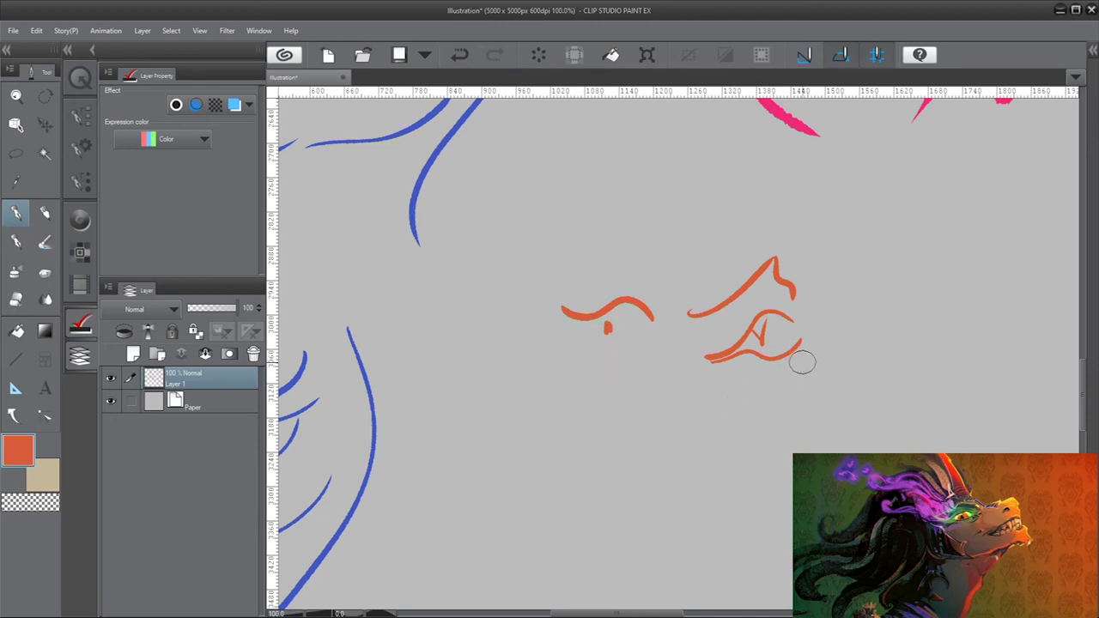
pyautogui.moveTo(801, 368); pyautogui.dragTo(630, 403)
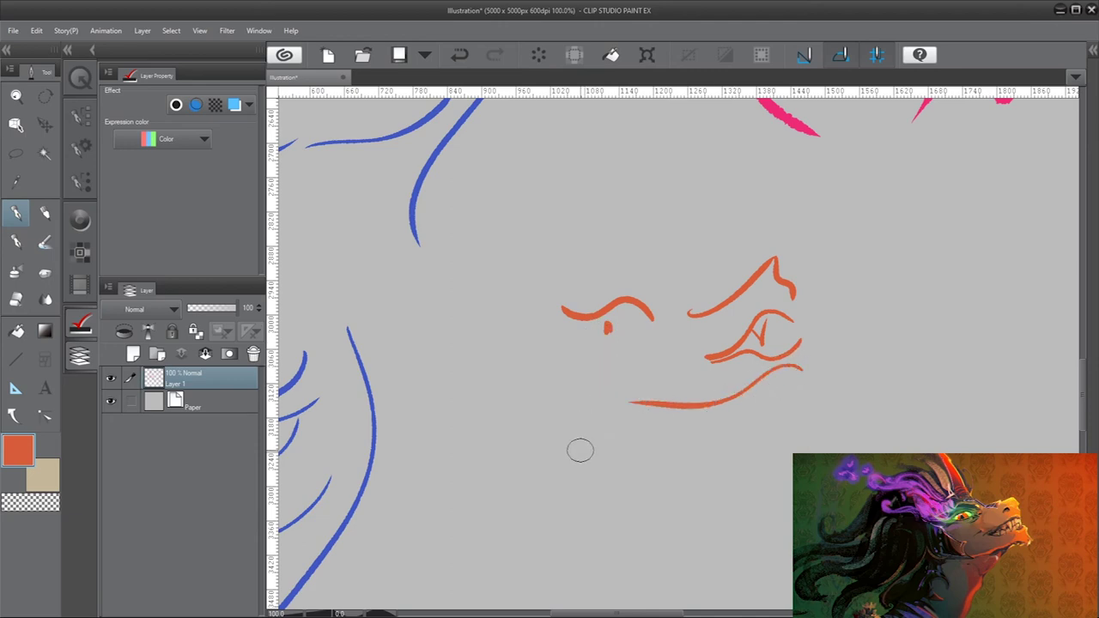
# Add the orange head's curling shape behind the eye, stepped forehead with curved horn, and angular cheek and neck line
pyautogui.moveTo(600, 305)
pyautogui.mouseDown()
pyautogui.moveTo(517, 238)
pyautogui.moveTo(477, 296)
pyautogui.mouseUp()
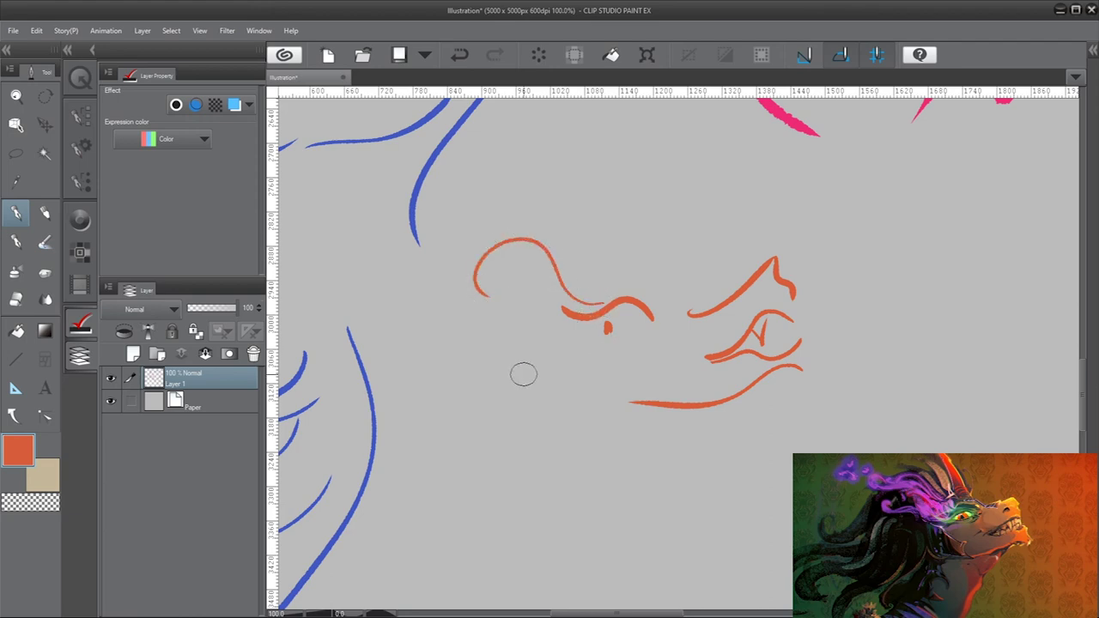
pyautogui.moveTo(477, 273); pyautogui.dragTo(582, 346)
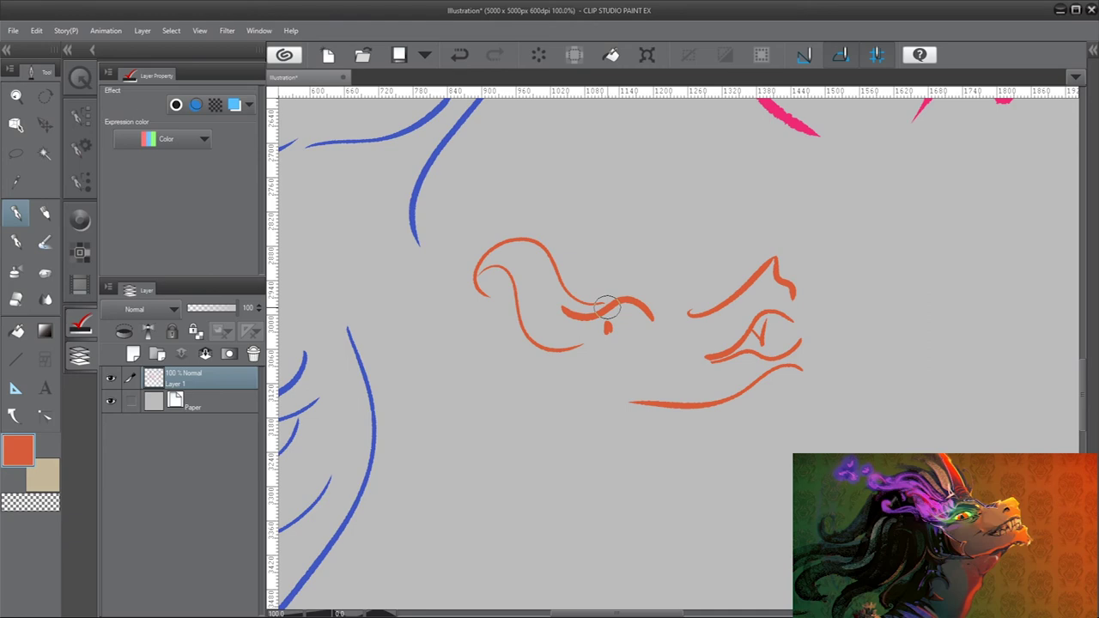
pyautogui.moveTo(601, 260)
pyautogui.mouseDown()
pyautogui.moveTo(669, 285)
pyautogui.moveTo(717, 277)
pyautogui.mouseUp()
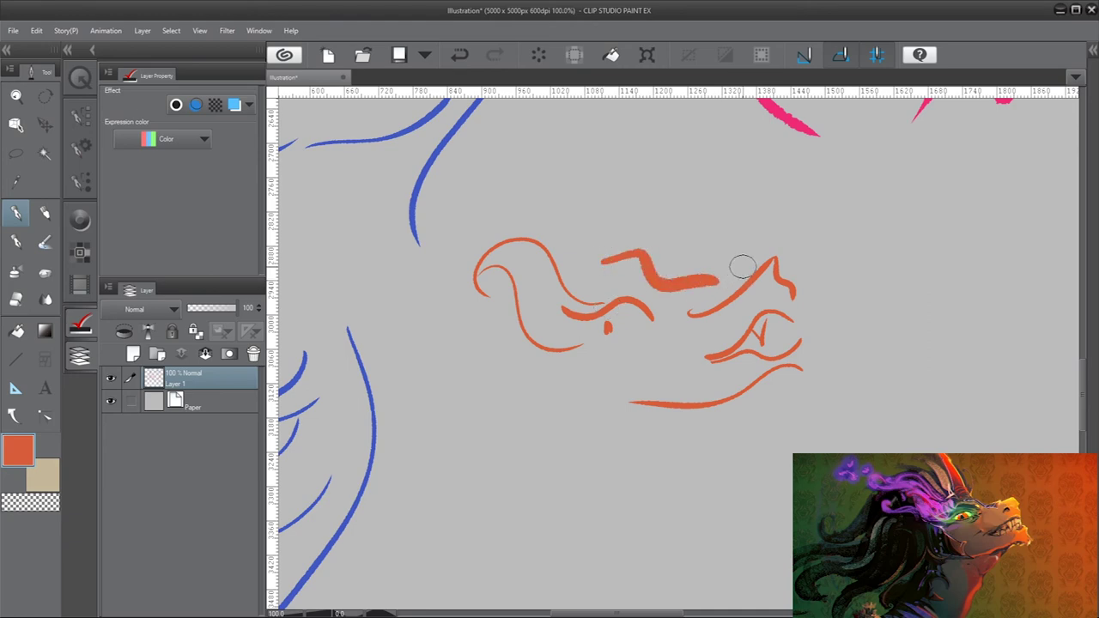
pyautogui.moveTo(635, 254); pyautogui.dragTo(601, 107)
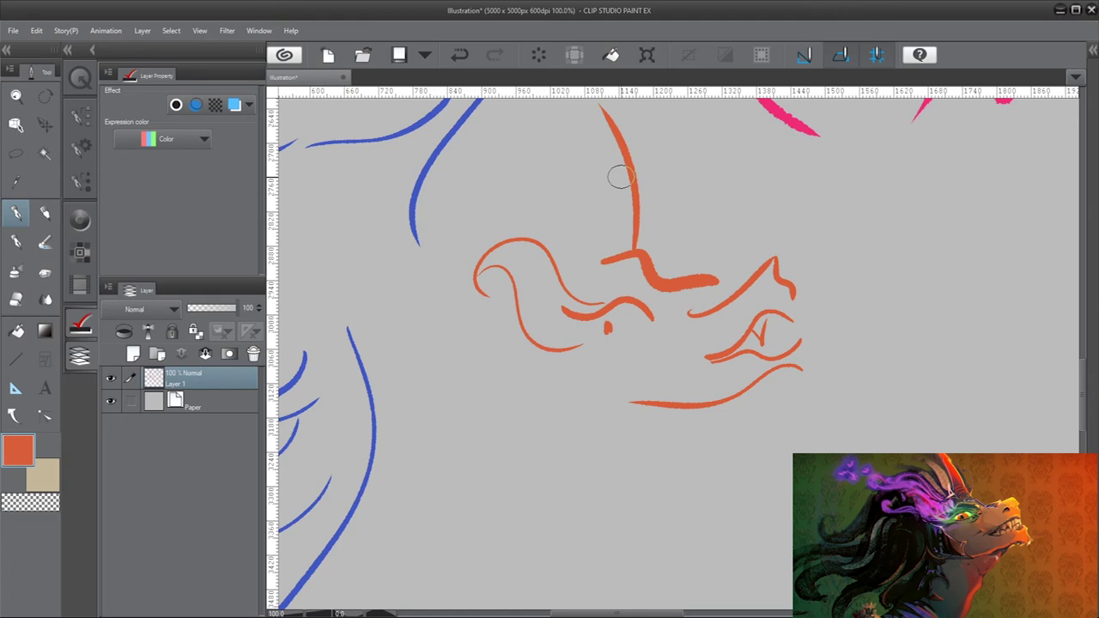
pyautogui.moveTo(498, 336)
pyautogui.mouseDown()
pyautogui.moveTo(592, 400)
pyautogui.moveTo(554, 422)
pyautogui.moveTo(584, 454)
pyautogui.mouseUp()
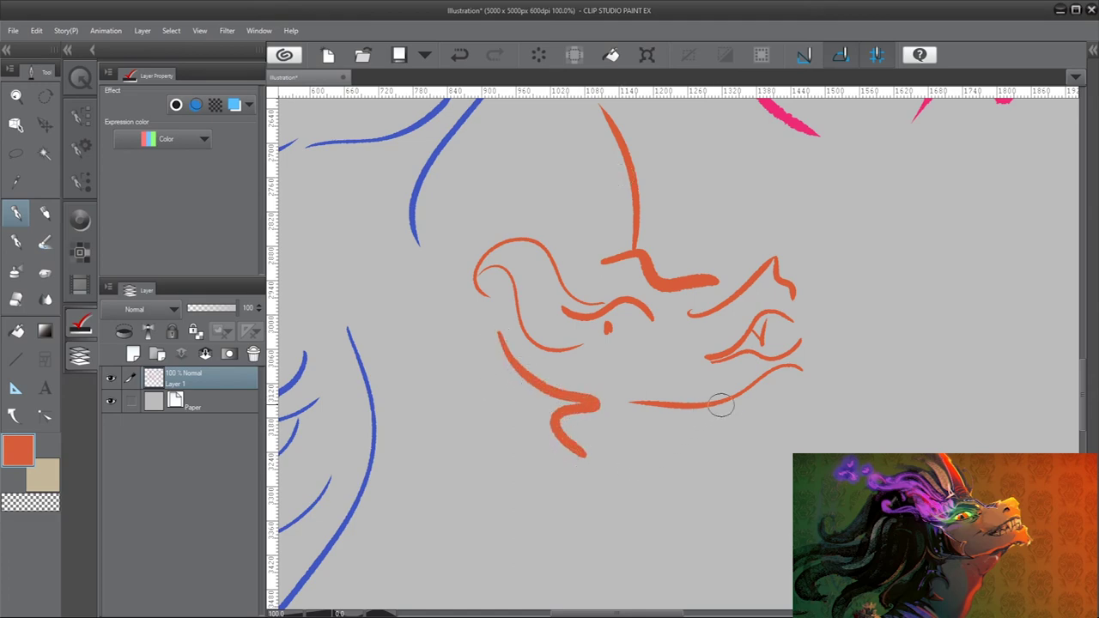
# Draw the orange horned head's throat line and the large sweeping mane outline behind it
pyautogui.moveTo(756, 392); pyautogui.dragTo(589, 584)
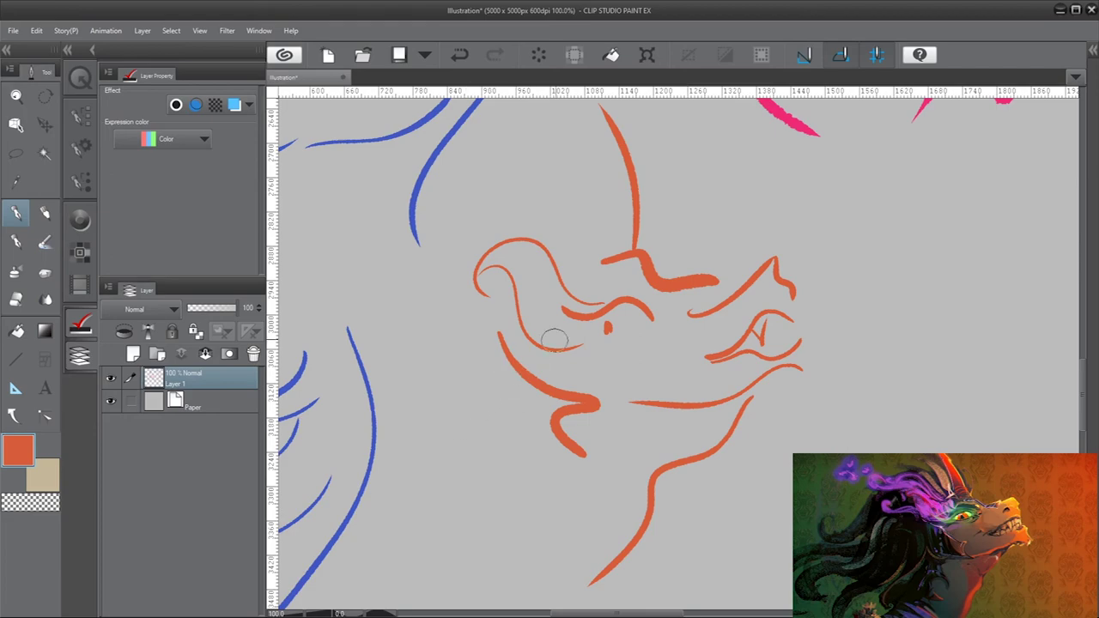
pyautogui.moveTo(615, 234)
pyautogui.mouseDown()
pyautogui.moveTo(526, 151)
pyautogui.moveTo(351, 446)
pyautogui.moveTo(545, 503)
pyautogui.mouseUp()
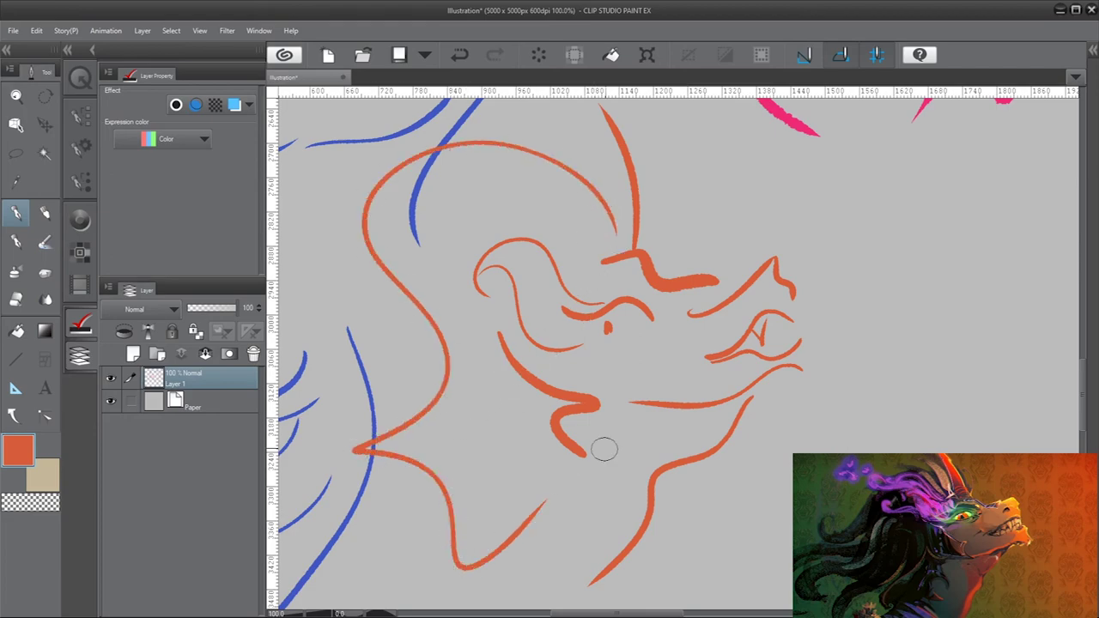
pyautogui.scroll(-6, 605, 448)
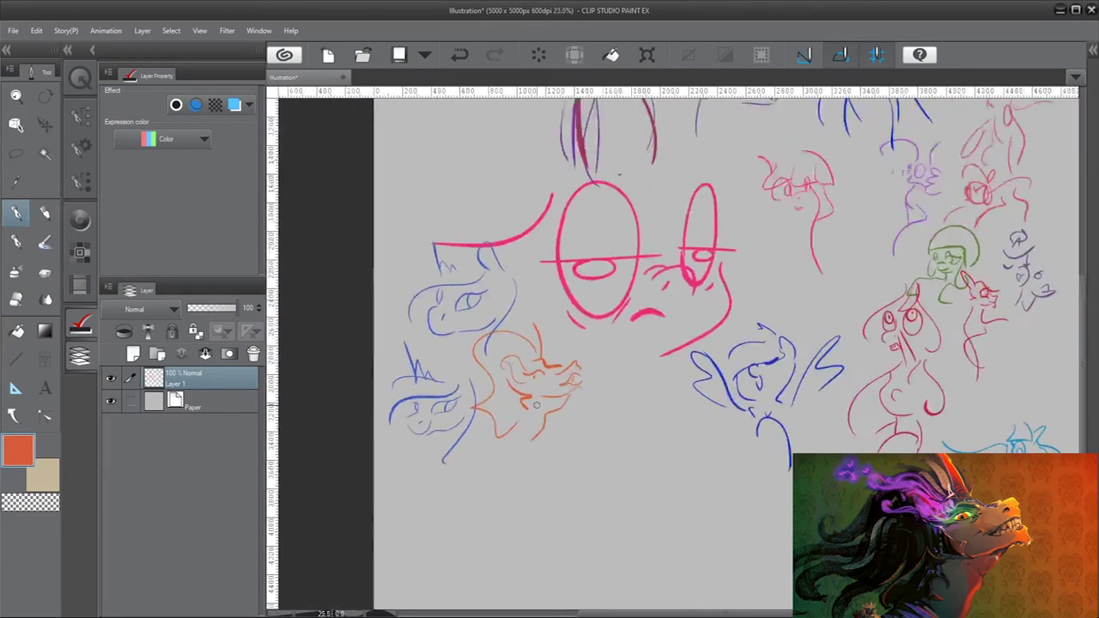
pyautogui.scroll(3, 489, 371)
pyautogui.scroll(-4, 490, 371)
pyautogui.scroll(2, 468, 373)
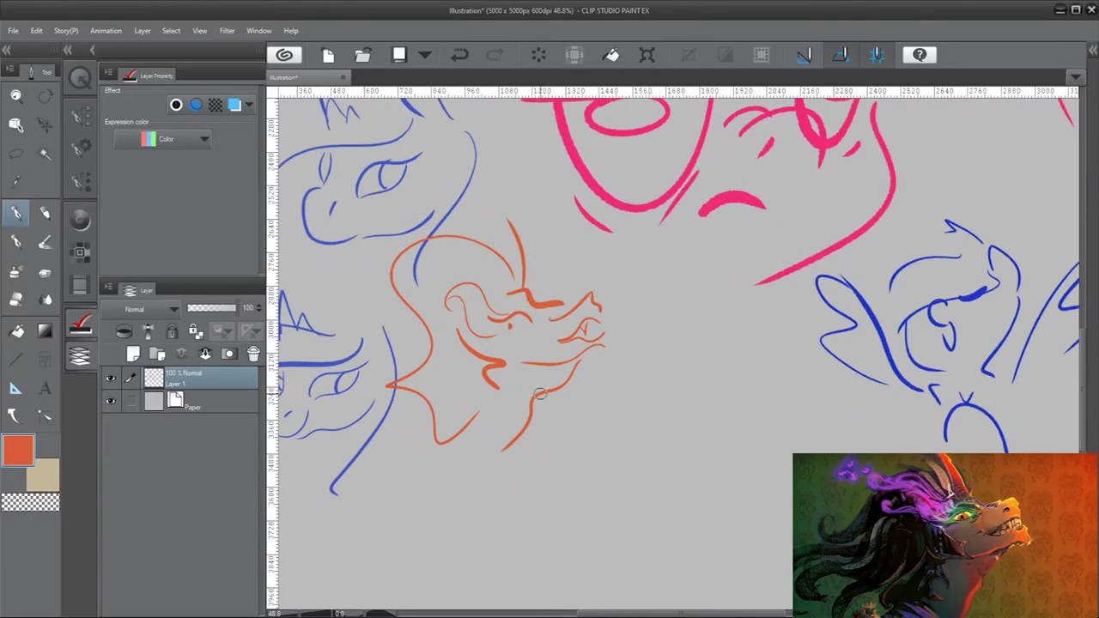
# Draw a second orange head beside the first with a thick nose-bridge line, raised snout, open mouth, and lower jaw
pyautogui.scroll(4, 641, 380)
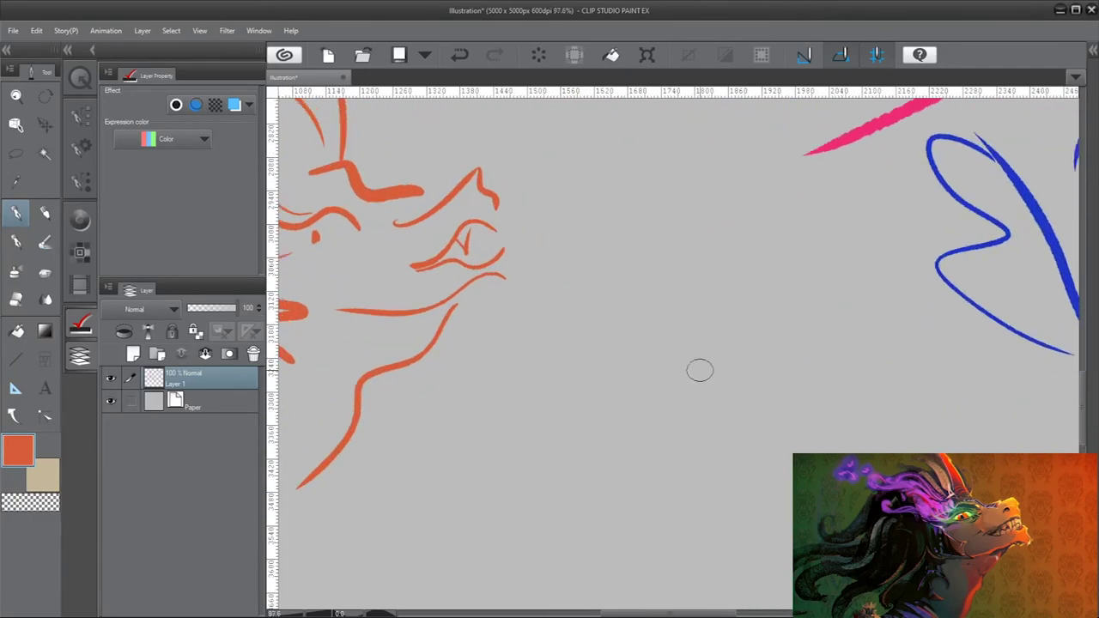
pyautogui.scroll(-1, 569, 382)
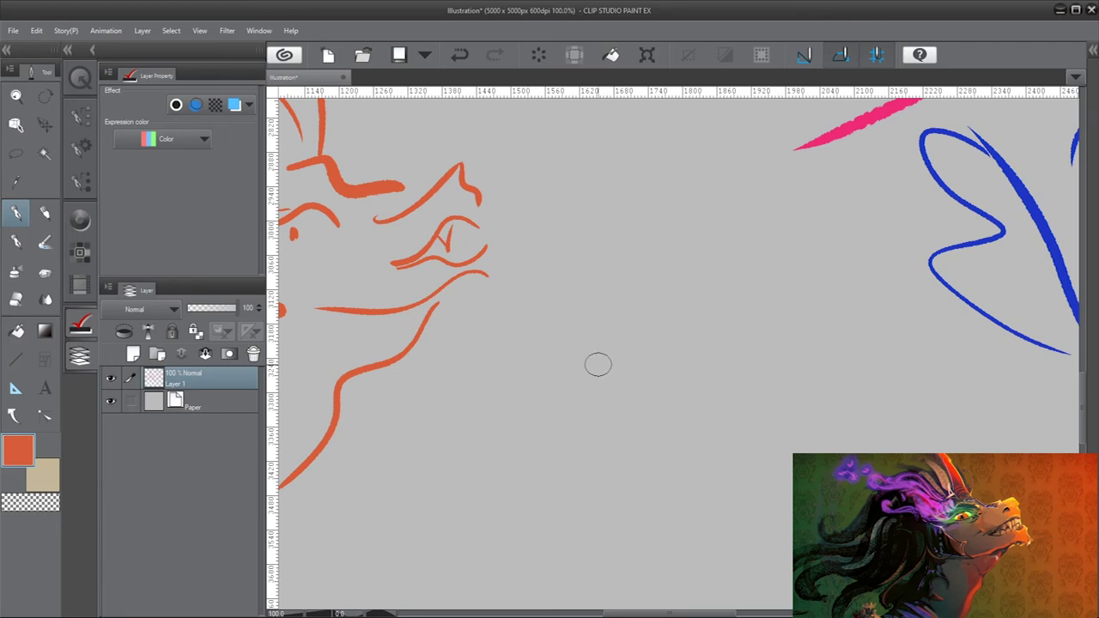
pyautogui.scroll(-2, 415, 392)
pyautogui.scroll(2, 715, 402)
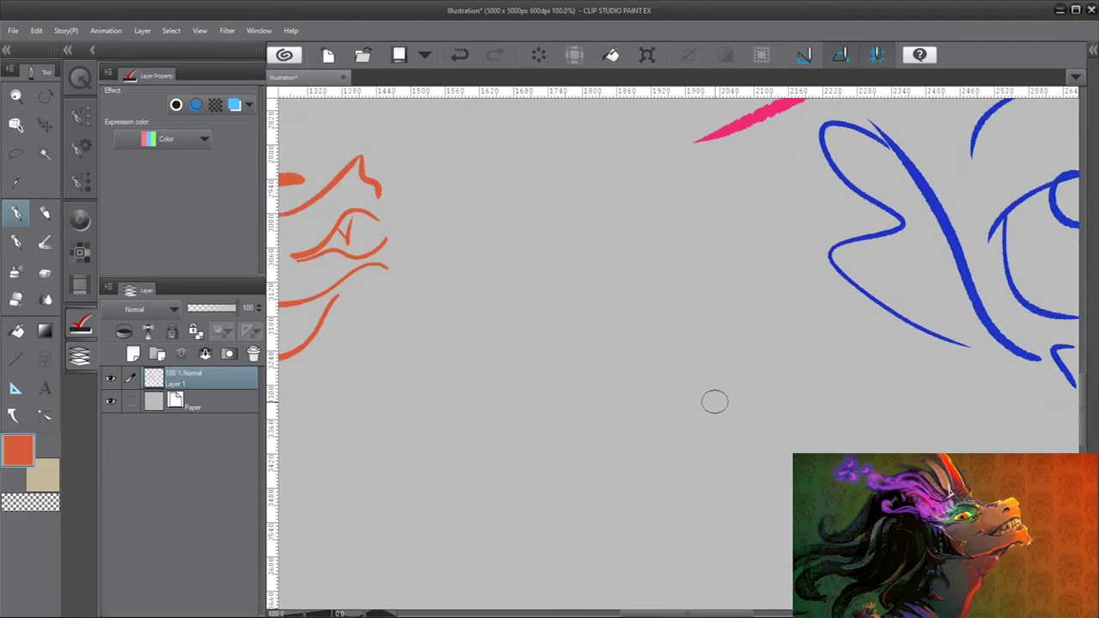
pyautogui.moveTo(496, 322)
pyautogui.mouseDown()
pyautogui.moveTo(550, 327)
pyautogui.moveTo(599, 371)
pyautogui.moveTo(667, 373)
pyautogui.mouseUp()
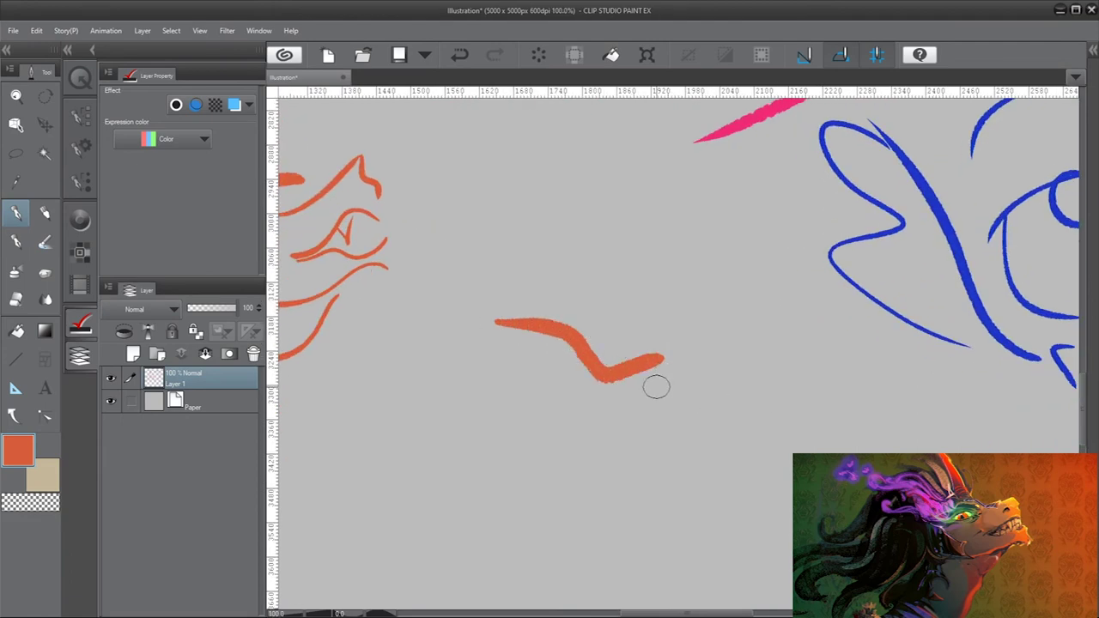
pyautogui.moveTo(673, 355)
pyautogui.mouseDown()
pyautogui.moveTo(716, 355)
pyautogui.moveTo(737, 416)
pyautogui.moveTo(570, 454)
pyautogui.mouseUp()
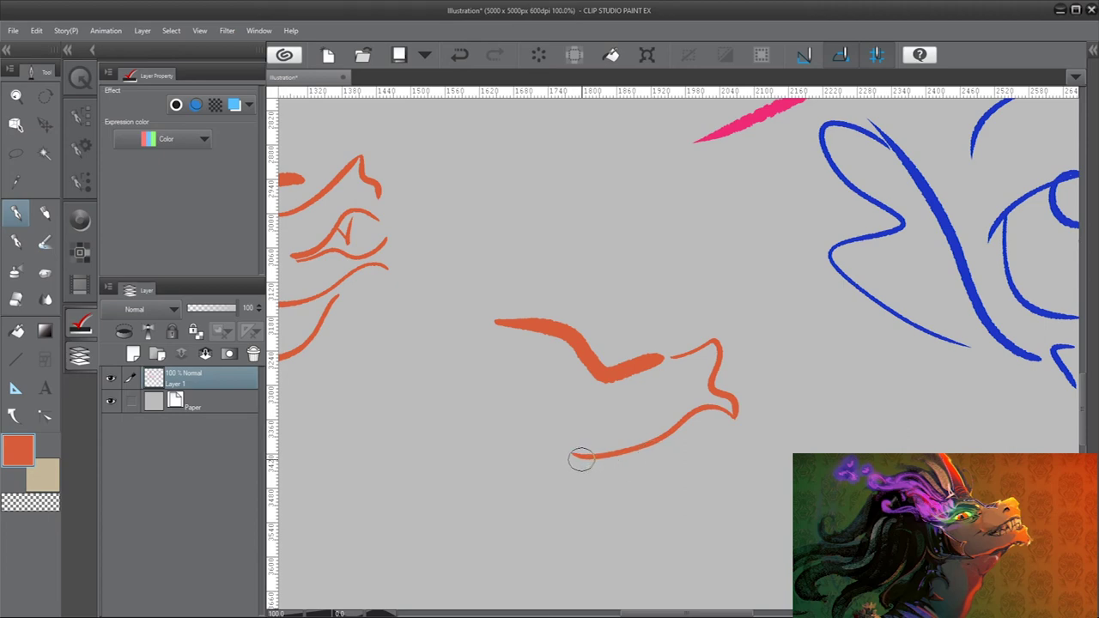
pyautogui.moveTo(574, 455)
pyautogui.mouseDown()
pyautogui.moveTo(716, 442)
pyautogui.moveTo(722, 478)
pyautogui.moveTo(576, 513)
pyautogui.mouseUp()
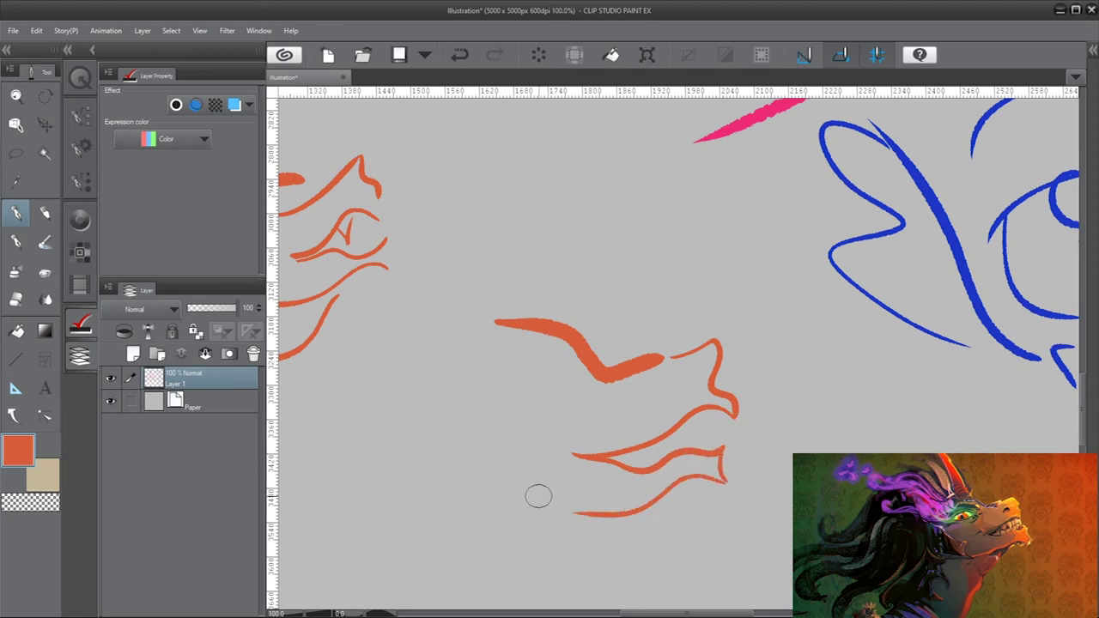
# Detail the second orange head with fangs, a nostril, and a slit-pupil eye trailing a flame-like shape
pyautogui.moveTo(675, 428); pyautogui.dragTo(686, 426)
pyautogui.moveTo(714, 413); pyautogui.dragTo(716, 431)
pyautogui.moveTo(663, 388); pyautogui.dragTo(678, 371)
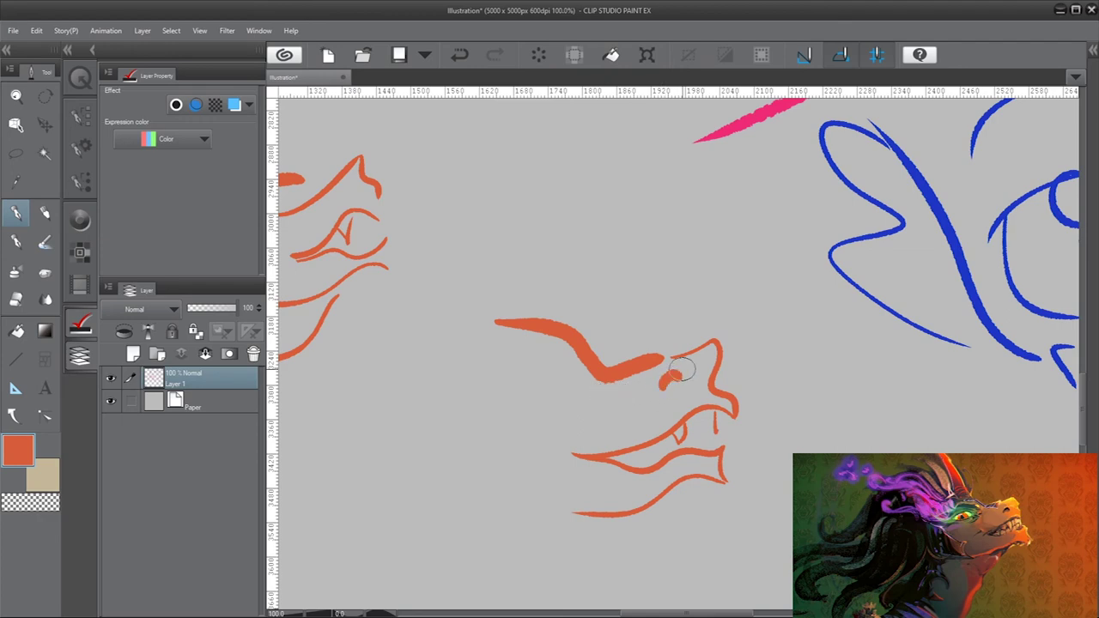
pyautogui.moveTo(429, 383)
pyautogui.mouseDown()
pyautogui.moveTo(533, 382)
pyautogui.moveTo(491, 396)
pyautogui.moveTo(437, 367)
pyautogui.moveTo(466, 394)
pyautogui.moveTo(460, 367)
pyautogui.moveTo(454, 392)
pyautogui.mouseUp()
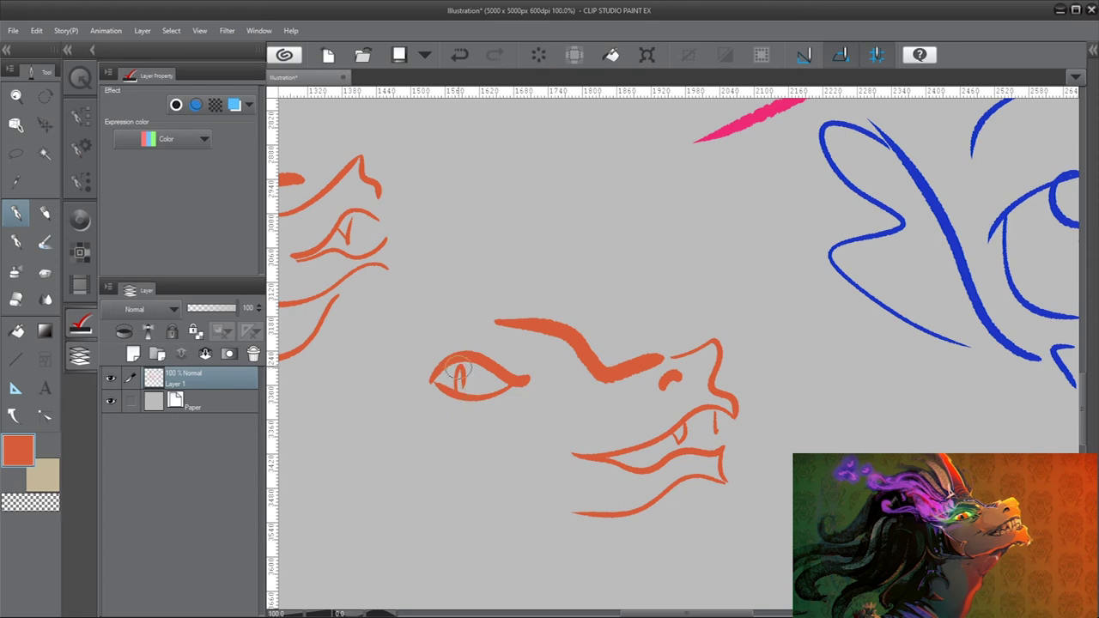
pyautogui.moveTo(489, 361)
pyautogui.mouseDown()
pyautogui.moveTo(465, 319)
pyautogui.moveTo(366, 296)
pyautogui.moveTo(357, 283)
pyautogui.moveTo(404, 344)
pyautogui.moveTo(395, 394)
pyautogui.moveTo(447, 374)
pyautogui.moveTo(460, 403)
pyautogui.moveTo(456, 357)
pyautogui.moveTo(473, 345)
pyautogui.moveTo(454, 359)
pyautogui.moveTo(467, 364)
pyautogui.moveTo(423, 362)
pyautogui.mouseUp()
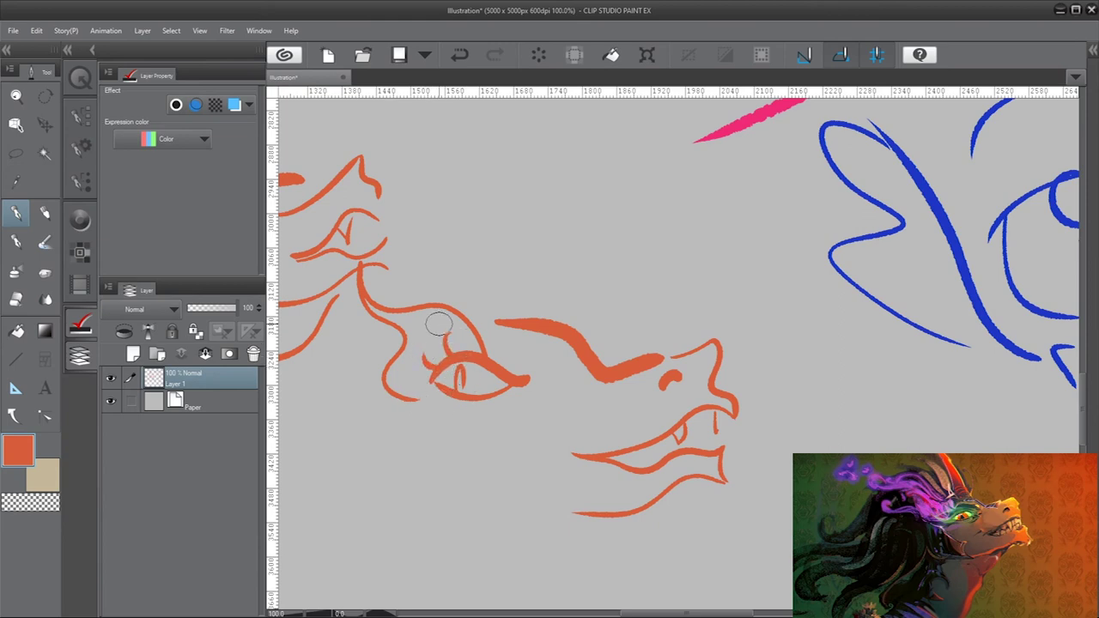
# Try opening strokes for a third orange head in the empty area below the first two, undoing each one
pyautogui.scroll(-5, 438, 323)
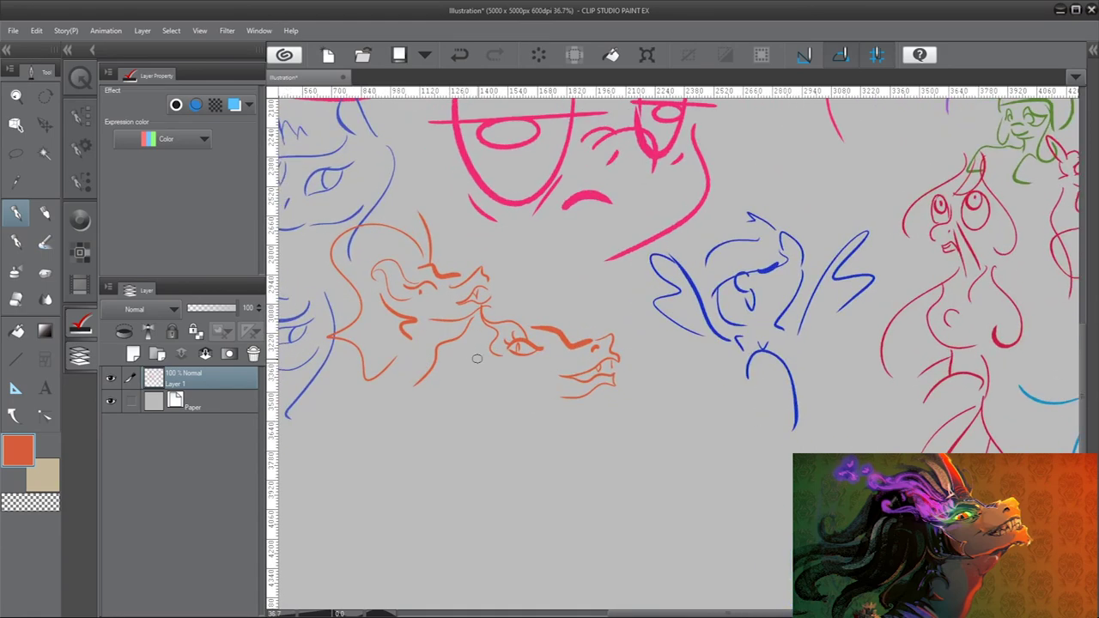
pyautogui.scroll(3, 476, 358)
pyautogui.scroll(-4, 562, 389)
pyautogui.scroll(4, 561, 390)
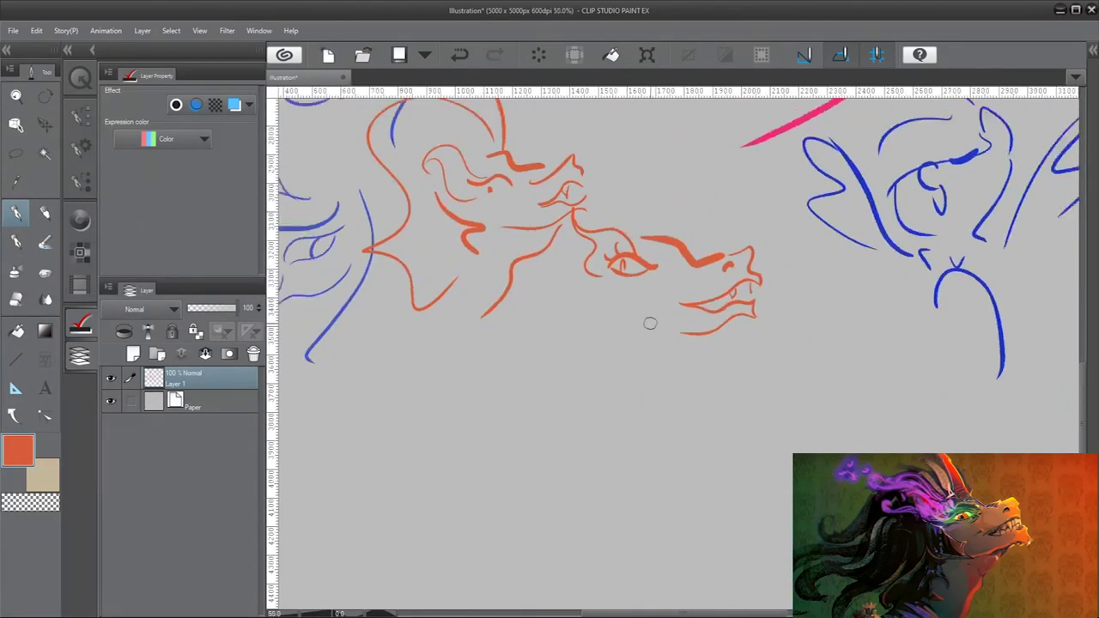
pyautogui.scroll(3, 577, 395)
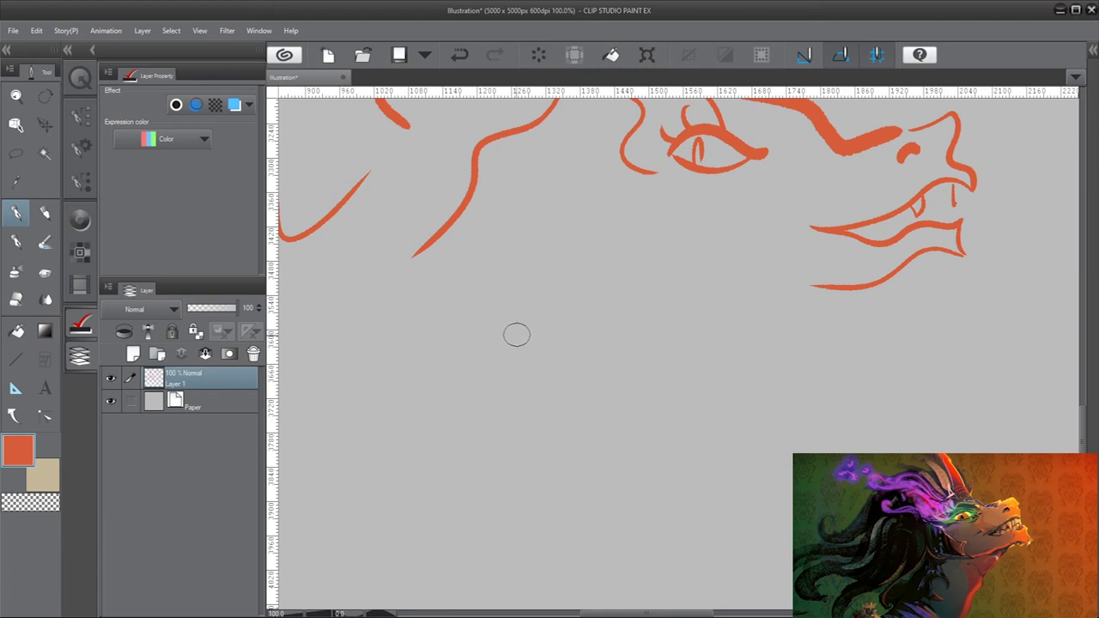
pyautogui.moveTo(518, 343); pyautogui.dragTo(678, 393)
pyautogui.hotkey('ctrl', 'z')
pyautogui.moveTo(633, 449)
pyautogui.mouseDown()
pyautogui.moveTo(692, 405)
pyautogui.moveTo(510, 498)
pyautogui.moveTo(676, 372)
pyautogui.mouseUp()
pyautogui.hotkey('ctrl', 'z')
# Draw the third orange head's angular pointed muzzle, long jaw line, and narrow open mouth
pyautogui.moveTo(551, 328)
pyautogui.mouseDown()
pyautogui.moveTo(678, 407)
pyautogui.moveTo(687, 436)
pyautogui.moveTo(434, 454)
pyautogui.moveTo(406, 438)
pyautogui.mouseUp()
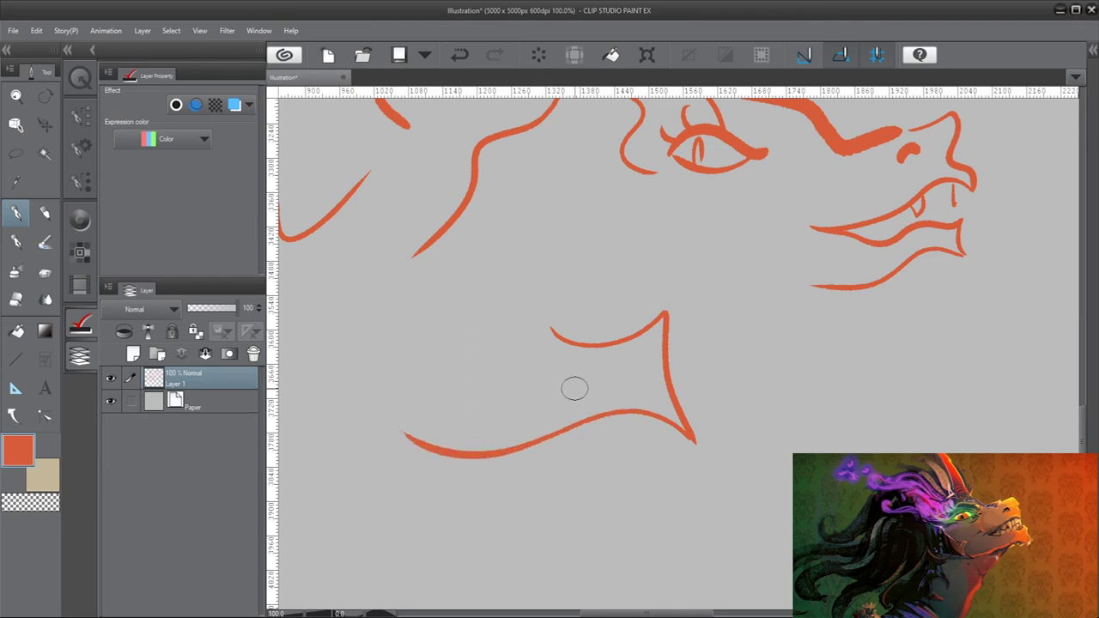
pyautogui.moveTo(573, 388); pyautogui.dragTo(665, 354)
pyautogui.moveTo(574, 395)
pyautogui.mouseDown()
pyautogui.moveTo(601, 383)
pyautogui.moveTo(666, 385)
pyautogui.moveTo(665, 373)
pyautogui.mouseUp()
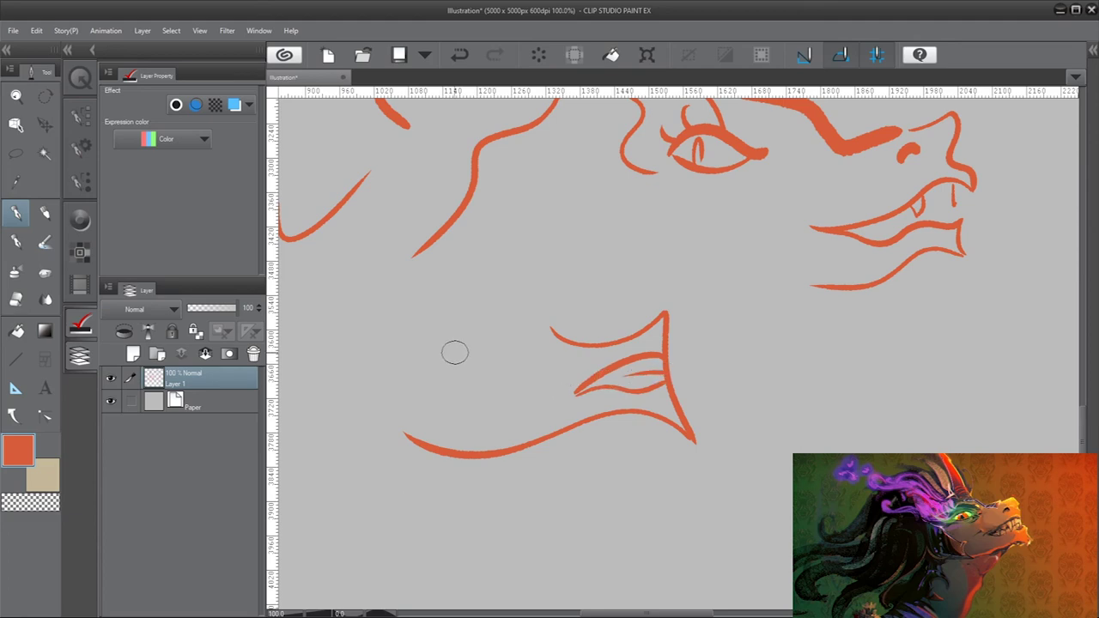
# Add the third head's small eye with pupil, flame-like shape behind it, and heavy upper lid
pyautogui.moveTo(469, 354); pyautogui.dragTo(507, 347)
pyautogui.moveTo(508, 347); pyautogui.dragTo(447, 359)
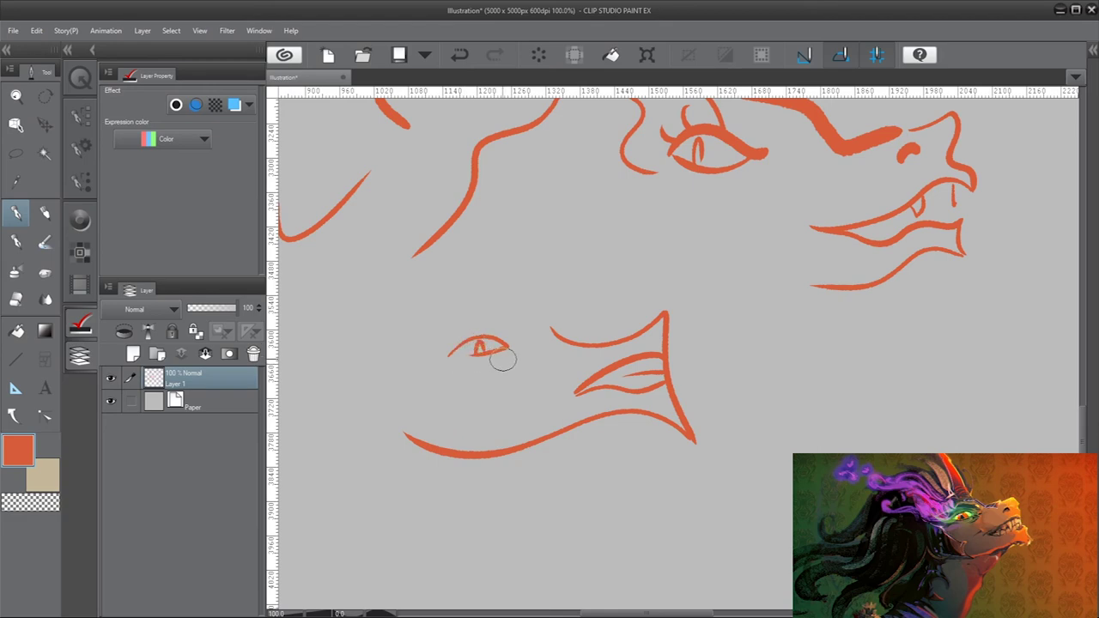
pyautogui.moveTo(477, 353)
pyautogui.mouseDown()
pyautogui.moveTo(497, 336)
pyautogui.moveTo(441, 304)
pyautogui.moveTo(383, 312)
pyautogui.moveTo(379, 295)
pyautogui.moveTo(451, 371)
pyautogui.mouseUp()
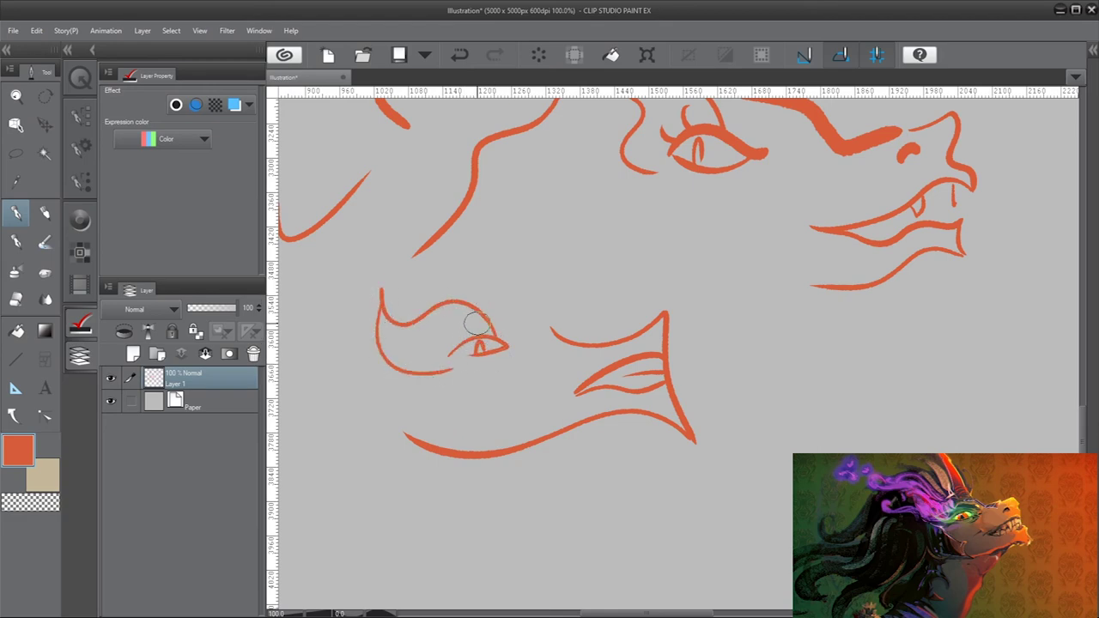
pyautogui.moveTo(477, 324)
pyautogui.mouseDown()
pyautogui.moveTo(454, 326)
pyautogui.moveTo(523, 333)
pyautogui.mouseUp()
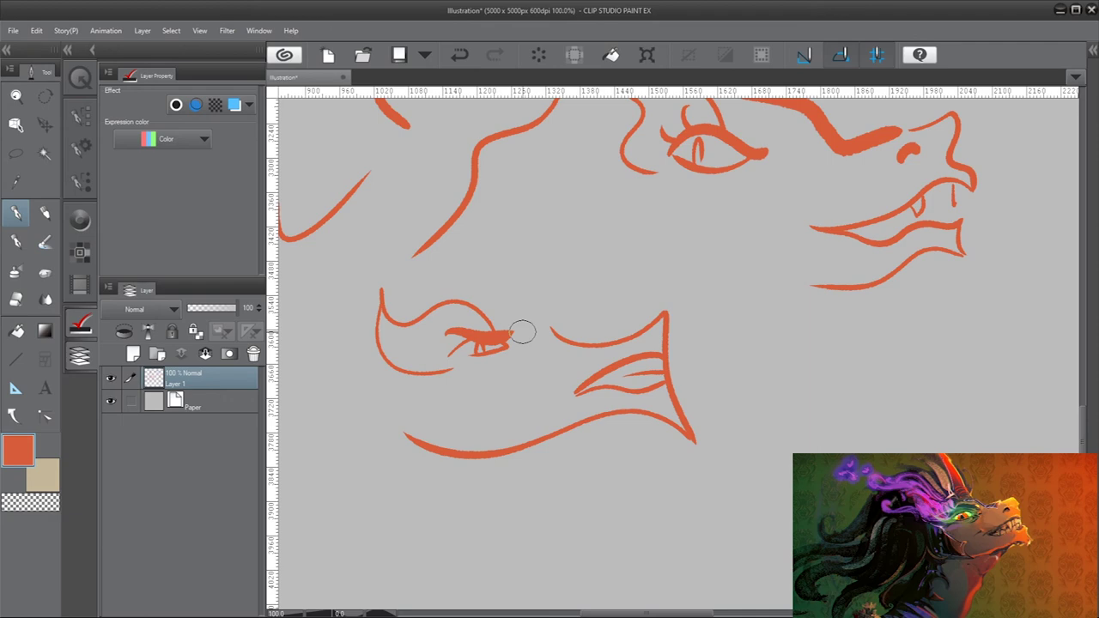
# Add the third head's wavy throat line, angular cheek contour, and curved horn and hair strokes above the eye
pyautogui.moveTo(648, 411)
pyautogui.mouseDown()
pyautogui.moveTo(603, 459)
pyautogui.moveTo(527, 608)
pyautogui.mouseUp()
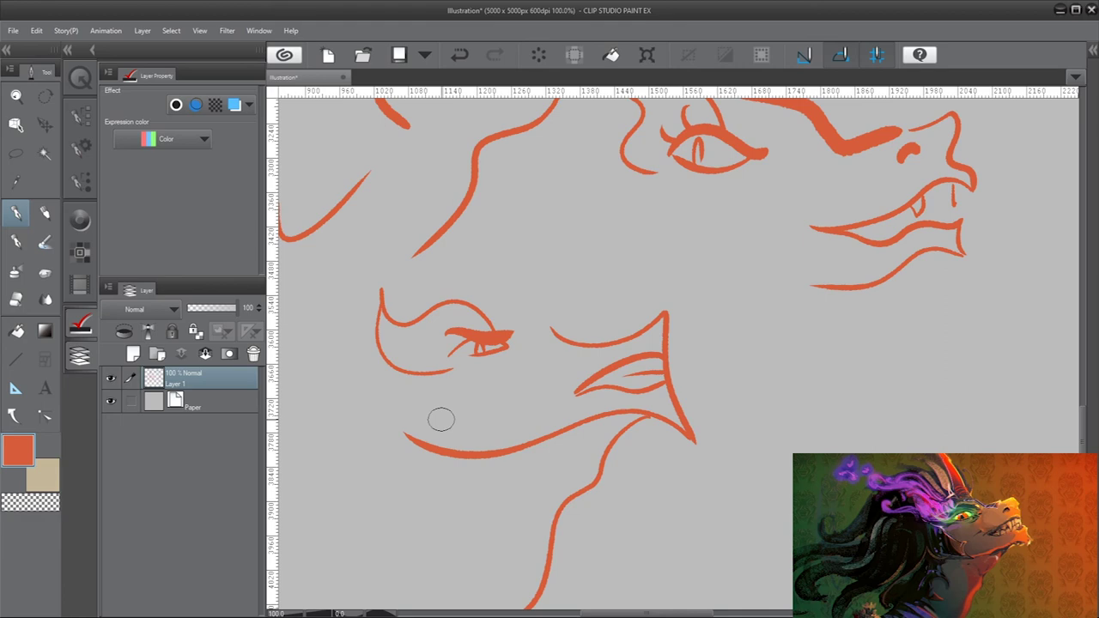
pyautogui.moveTo(369, 347)
pyautogui.mouseDown()
pyautogui.moveTo(438, 397)
pyautogui.moveTo(419, 437)
pyautogui.mouseUp()
pyautogui.moveTo(418, 436)
pyautogui.mouseDown()
pyautogui.moveTo(422, 466)
pyautogui.moveTo(451, 485)
pyautogui.mouseUp()
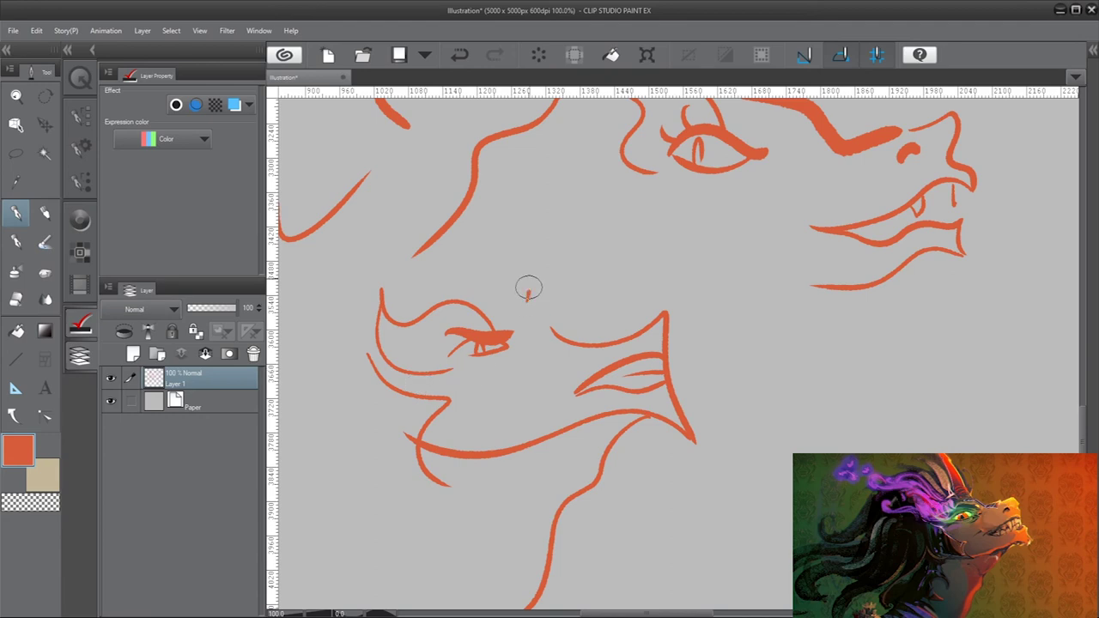
pyautogui.moveTo(530, 295); pyautogui.dragTo(472, 157)
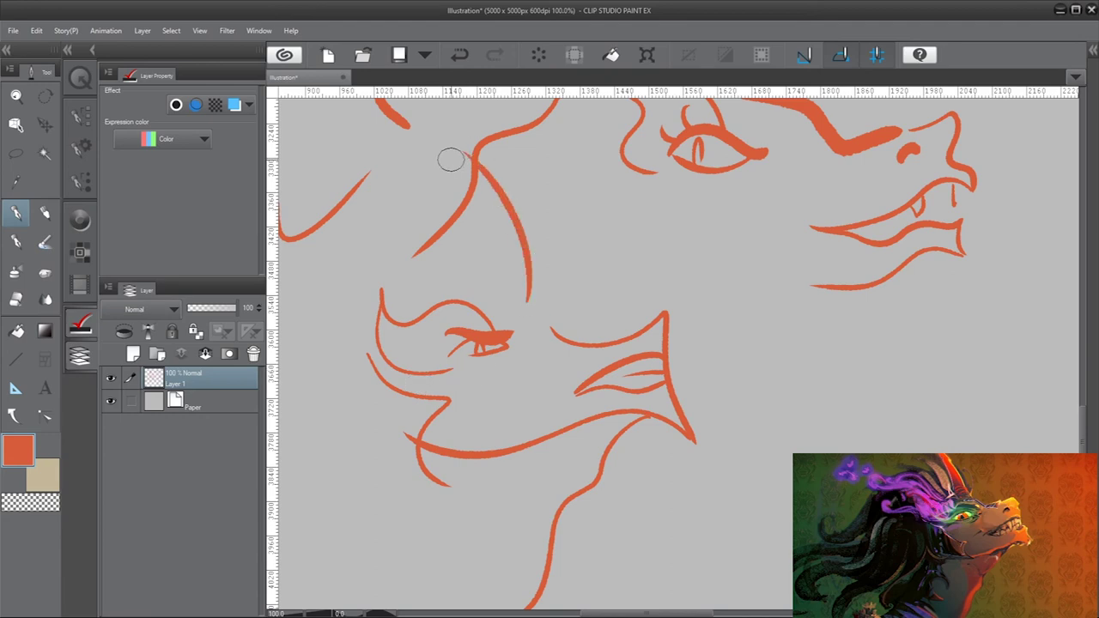
pyautogui.moveTo(533, 295); pyautogui.dragTo(566, 191)
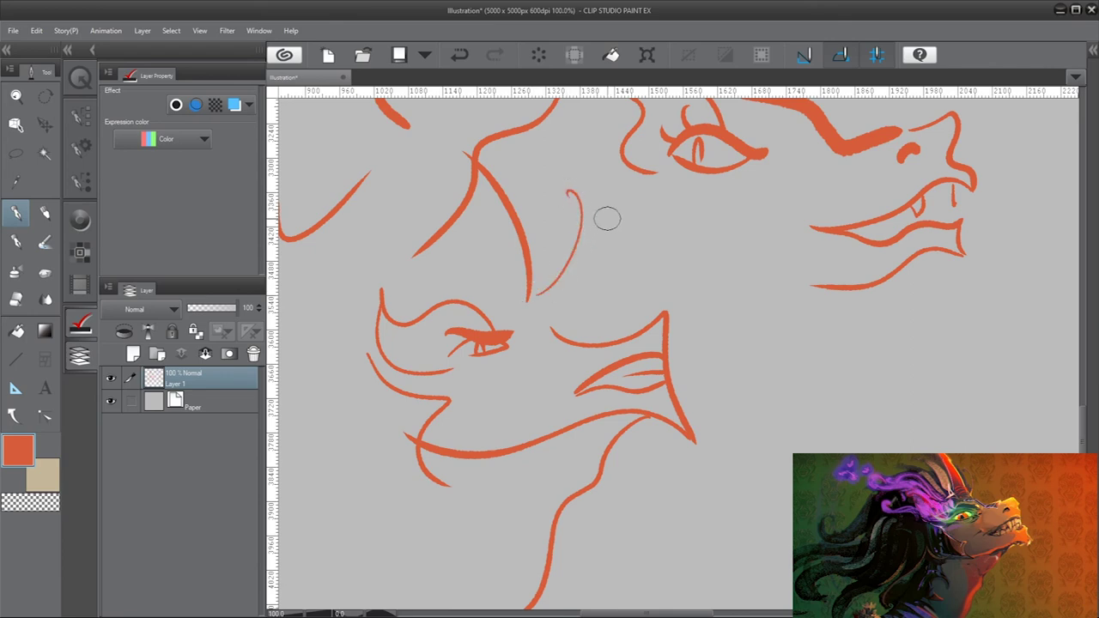
pyautogui.moveTo(464, 290); pyautogui.dragTo(459, 195)
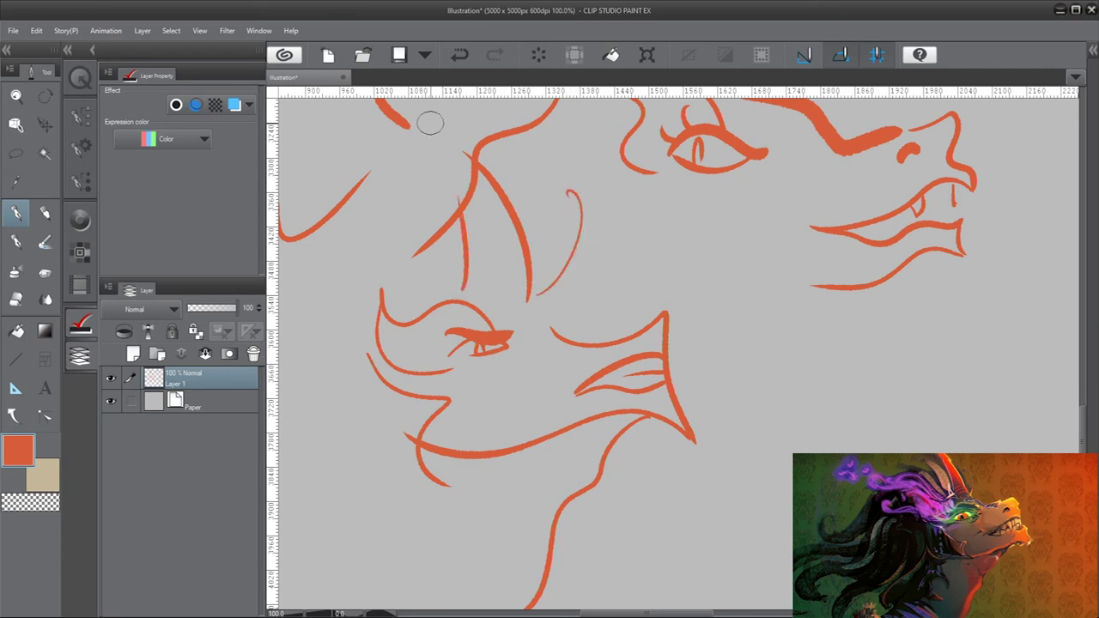
# Try an extra stroke along the third orange head's upper eyelid and undo it
pyautogui.scroll(-5, 431, 123)
pyautogui.scroll(6, 461, 363)
pyautogui.moveTo(553, 312)
pyautogui.mouseDown()
pyautogui.moveTo(655, 290)
pyautogui.moveTo(561, 278)
pyautogui.moveTo(647, 303)
pyautogui.mouseUp()
pyautogui.hotkey('ctrl', 'z')
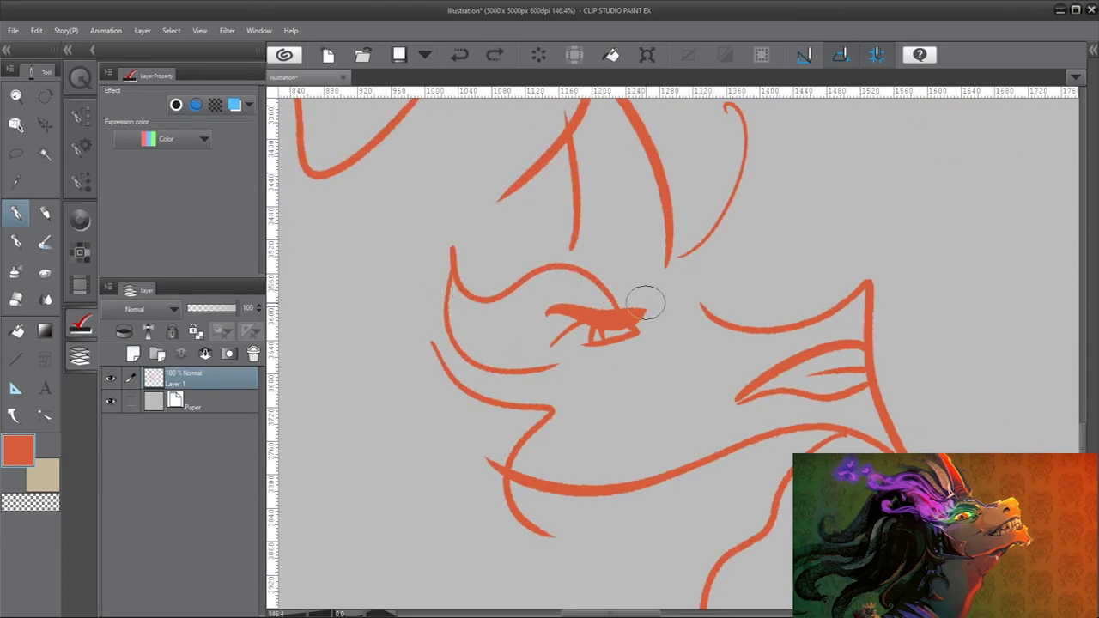
# Examine the three orange head studies together with the surrounding sketches
pyautogui.scroll(-5, 569, 297)
pyautogui.scroll(-2, 567, 286)
pyautogui.scroll(4, 456, 351)
pyautogui.scroll(-3, 638, 453)
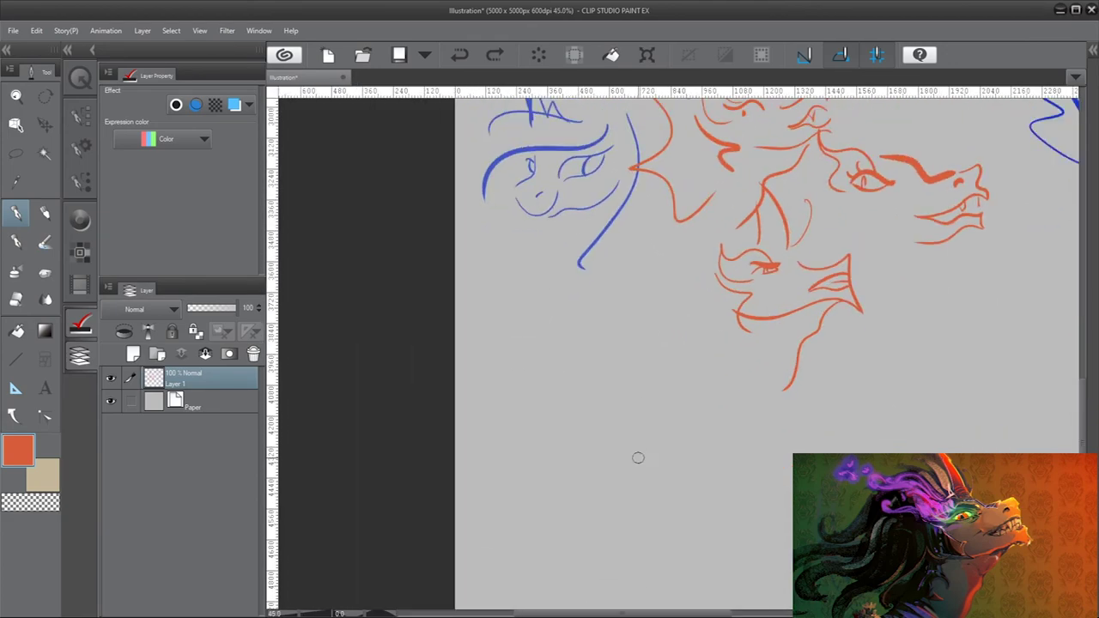
pyautogui.scroll(2, 711, 391)
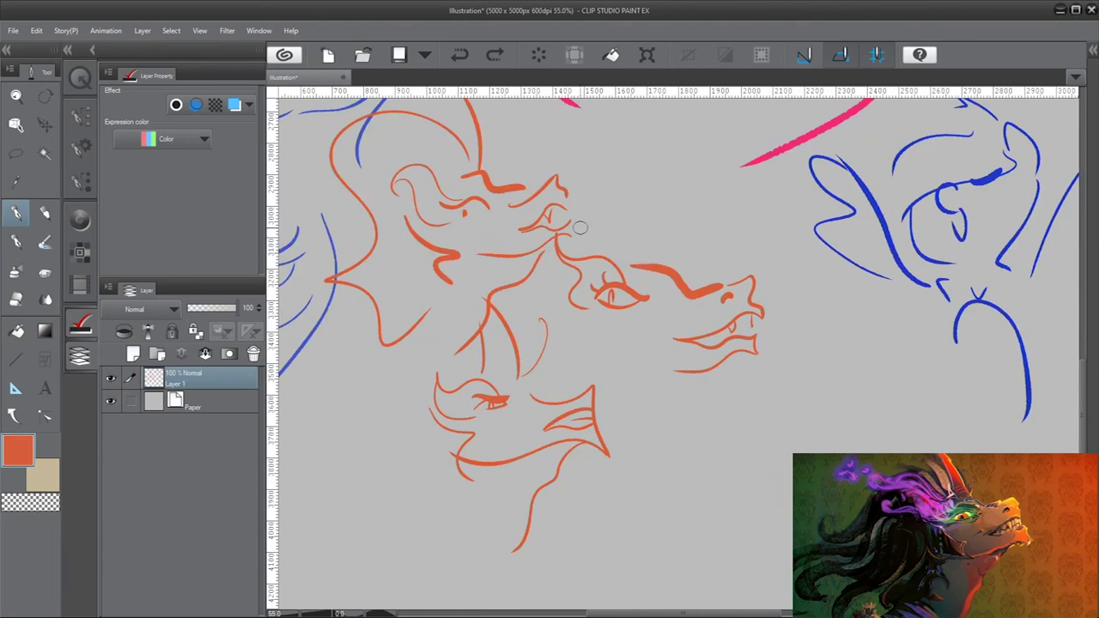
pyautogui.scroll(-3, 598, 242)
pyautogui.scroll(3, 662, 343)
# Sketch a seated pony's body in blue in the empty area, with chest line, crossing leg curves, and long rounded back
pyautogui.scroll(7, 628, 306)
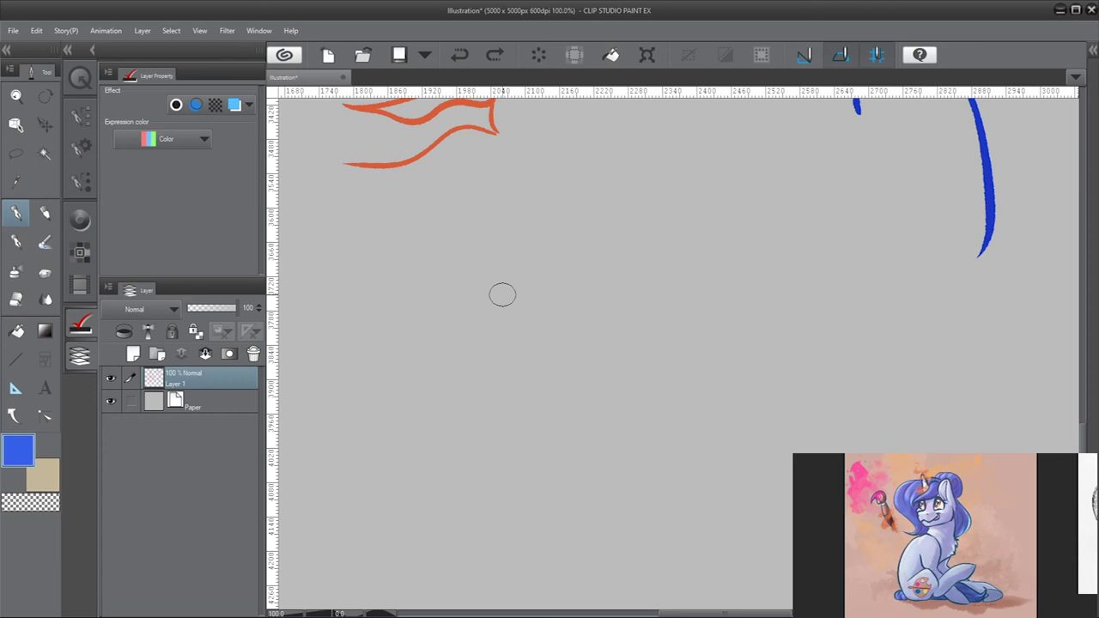
pyautogui.moveTo(628, 311); pyautogui.dragTo(562, 483)
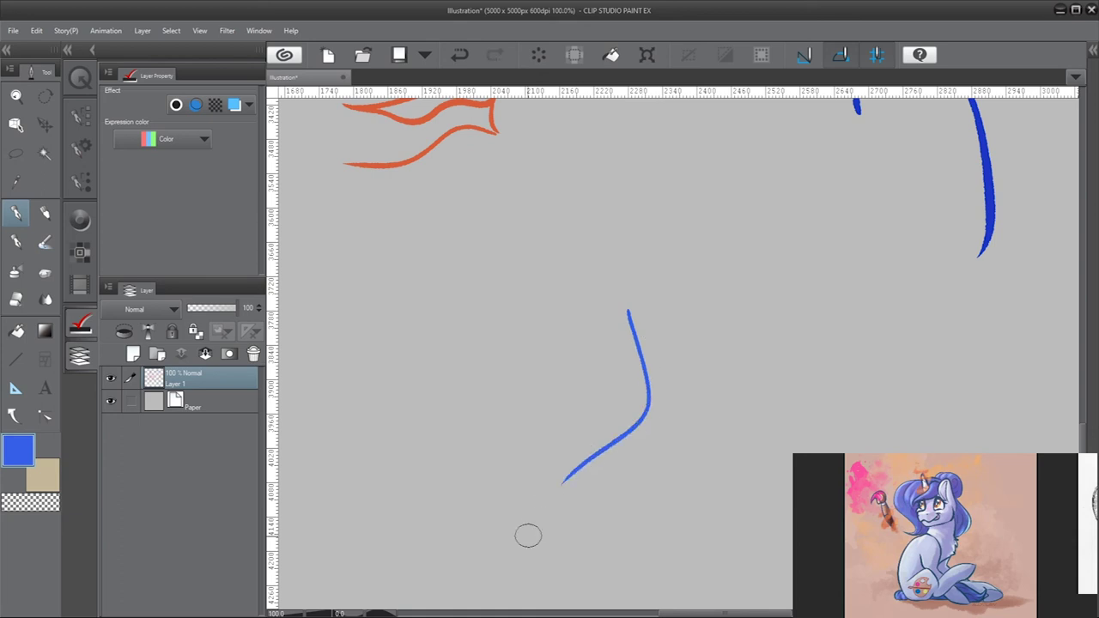
pyautogui.moveTo(486, 509)
pyautogui.mouseDown()
pyautogui.moveTo(509, 474)
pyautogui.moveTo(596, 539)
pyautogui.moveTo(739, 481)
pyautogui.mouseUp()
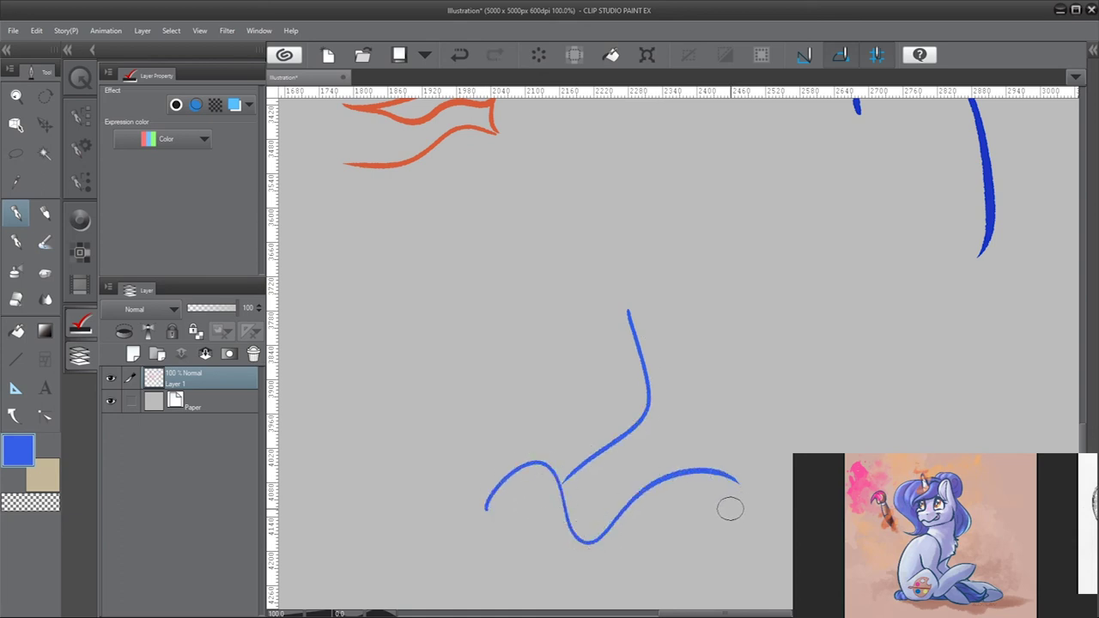
pyautogui.moveTo(559, 331)
pyautogui.mouseDown()
pyautogui.moveTo(571, 437)
pyautogui.moveTo(608, 511)
pyautogui.mouseUp()
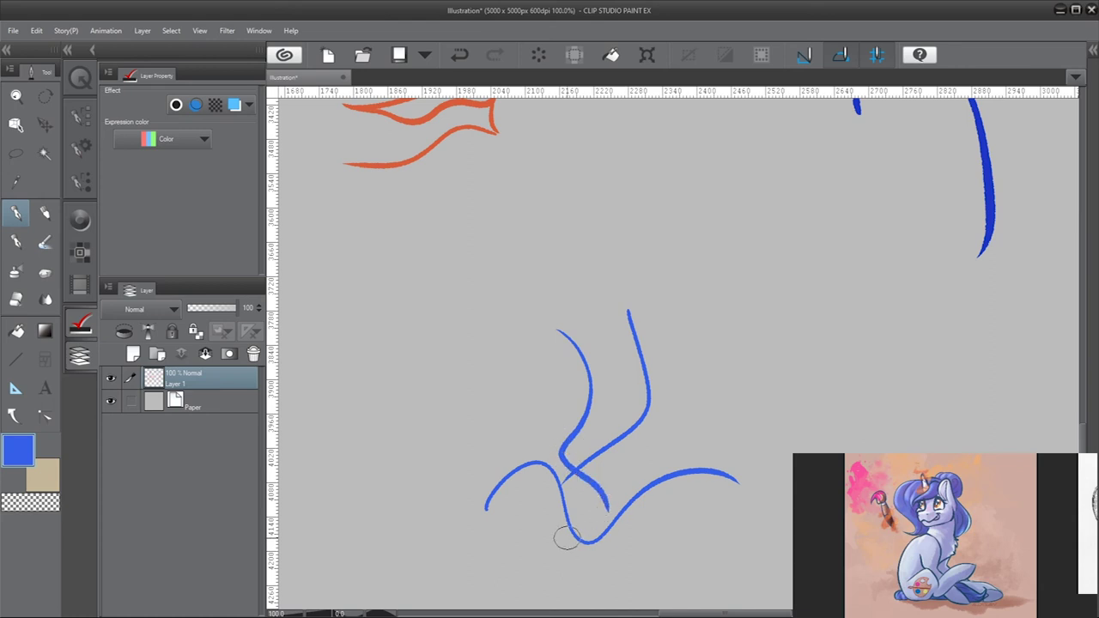
pyautogui.moveTo(566, 307)
pyautogui.mouseDown()
pyautogui.moveTo(442, 426)
pyautogui.moveTo(487, 559)
pyautogui.mouseUp()
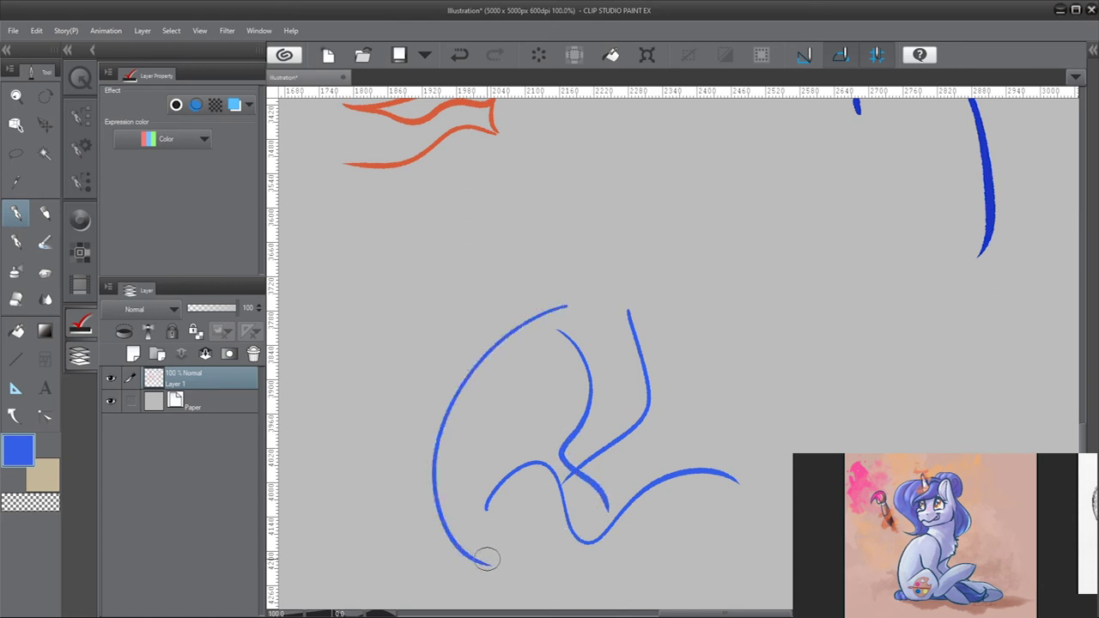
# Sketch the seated unicorn's small muzzle above the body, with a curved snout, wavy smile, and rounded chin
pyautogui.moveTo(543, 220); pyautogui.dragTo(513, 249)
pyautogui.moveTo(533, 262)
pyautogui.mouseDown()
pyautogui.moveTo(565, 258)
pyautogui.moveTo(586, 238)
pyautogui.mouseUp()
pyautogui.moveTo(584, 241); pyautogui.dragTo(568, 265)
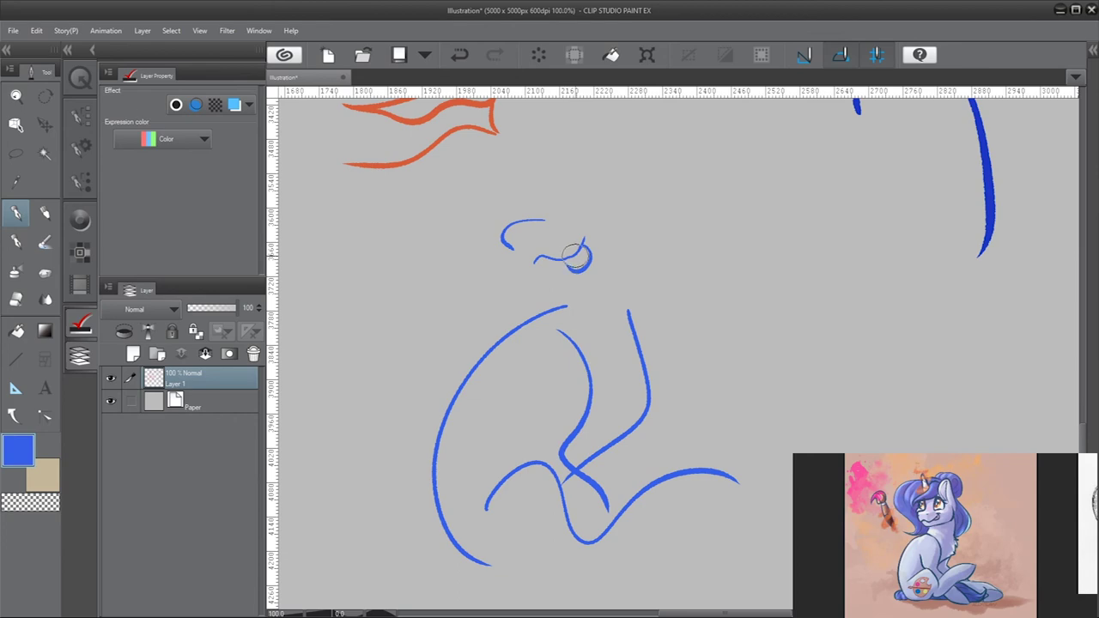
# Lasso the whole seated unicorn sketch, move it lower on the canvas, and deselect it
pyautogui.scroll(-4, 579, 296)
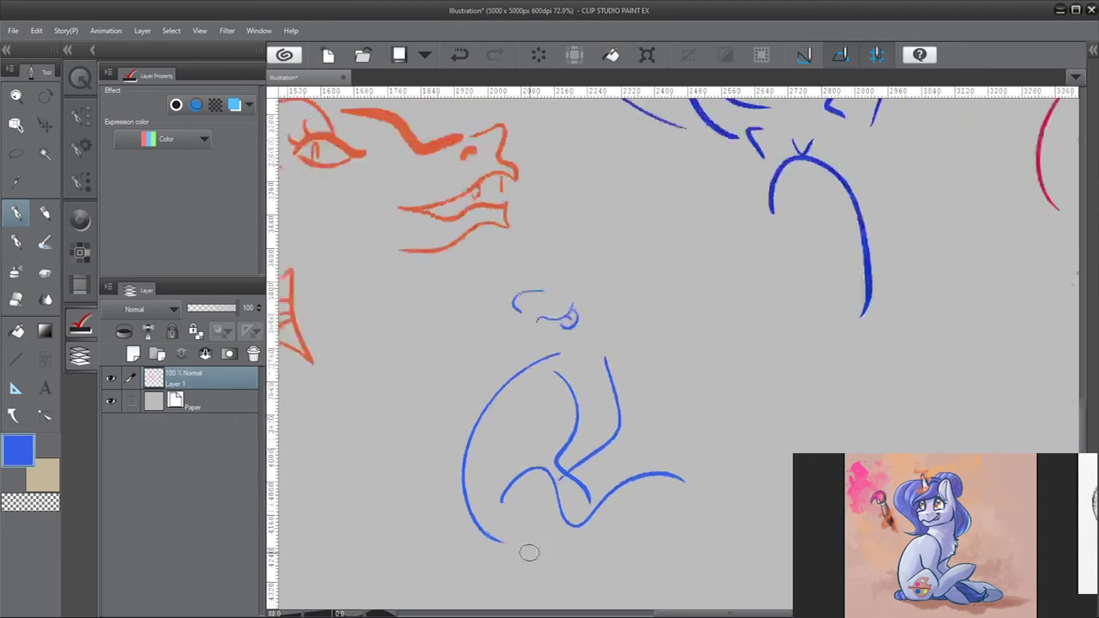
pyautogui.scroll(1, 581, 398)
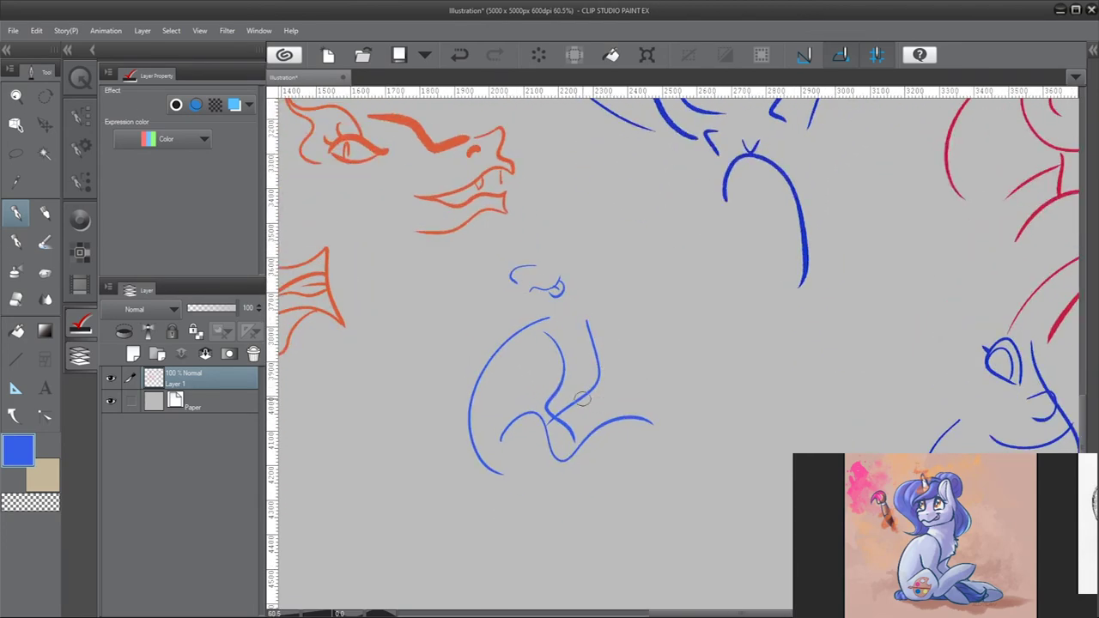
pyautogui.click(15, 159)
pyautogui.moveTo(598, 218)
pyautogui.mouseDown()
pyautogui.moveTo(516, 232)
pyautogui.moveTo(407, 439)
pyautogui.moveTo(600, 554)
pyautogui.moveTo(691, 262)
pyautogui.mouseUp()
pyautogui.moveTo(640, 333)
pyautogui.mouseDown()
pyautogui.moveTo(654, 378)
pyautogui.moveTo(675, 397)
pyautogui.mouseUp()
pyautogui.press('Return')
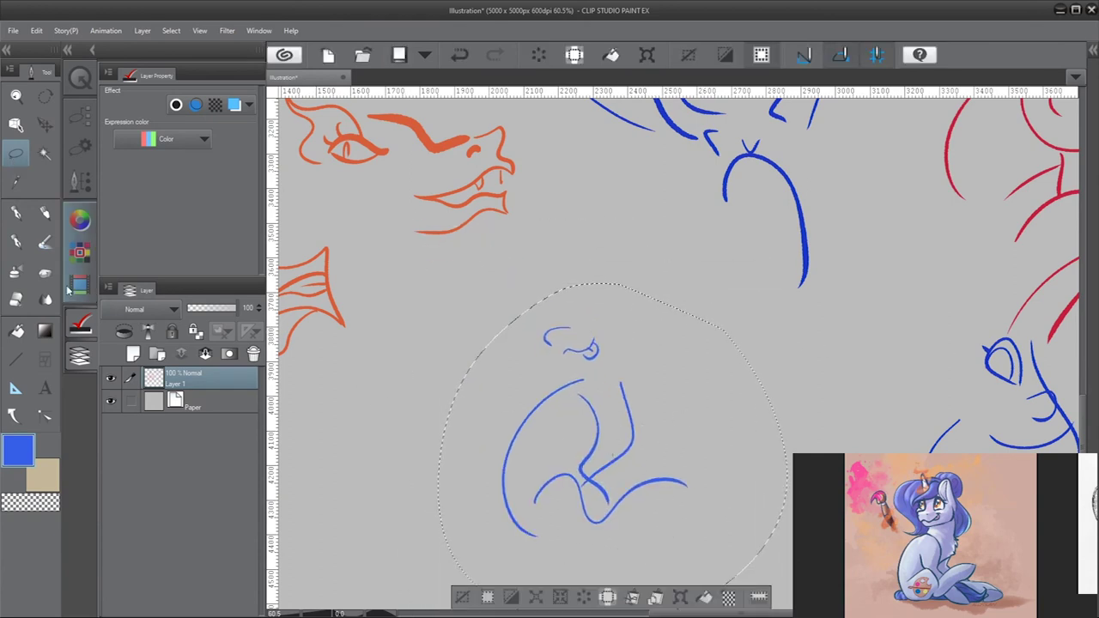
pyautogui.hotkey('ctrl', 'd')
pyautogui.press('p')
# Draw the seated unicorn's narrow far eye, large round near eye, and tall rounded ear
pyautogui.scroll(2, 635, 413)
pyautogui.scroll(1, 525, 327)
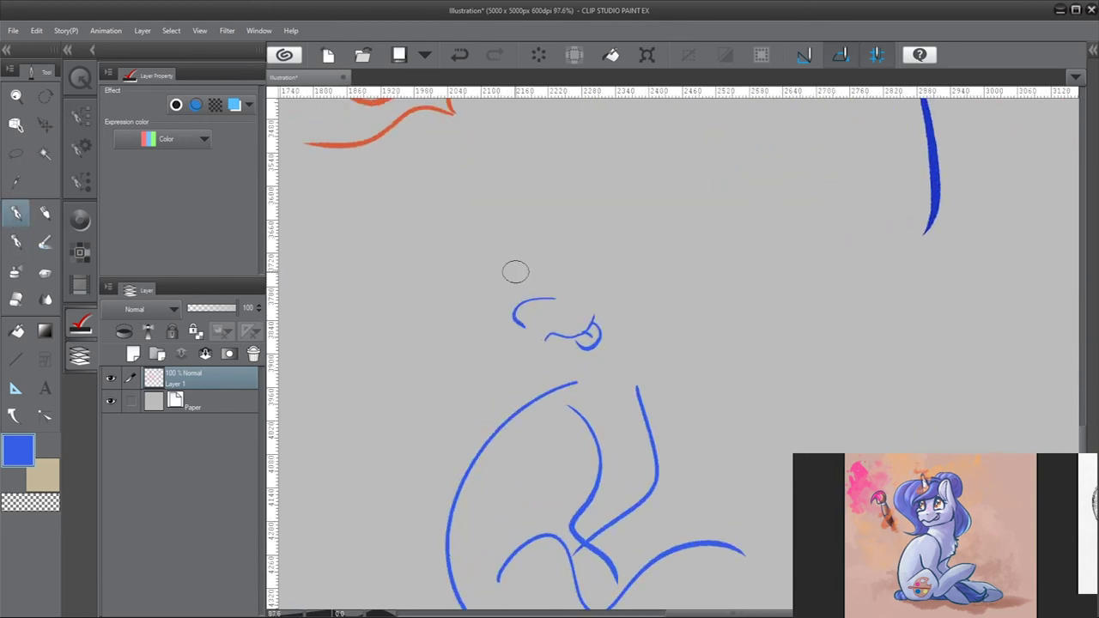
pyautogui.moveTo(525, 295)
pyautogui.mouseDown()
pyautogui.moveTo(633, 250)
pyautogui.moveTo(588, 302)
pyautogui.mouseUp()
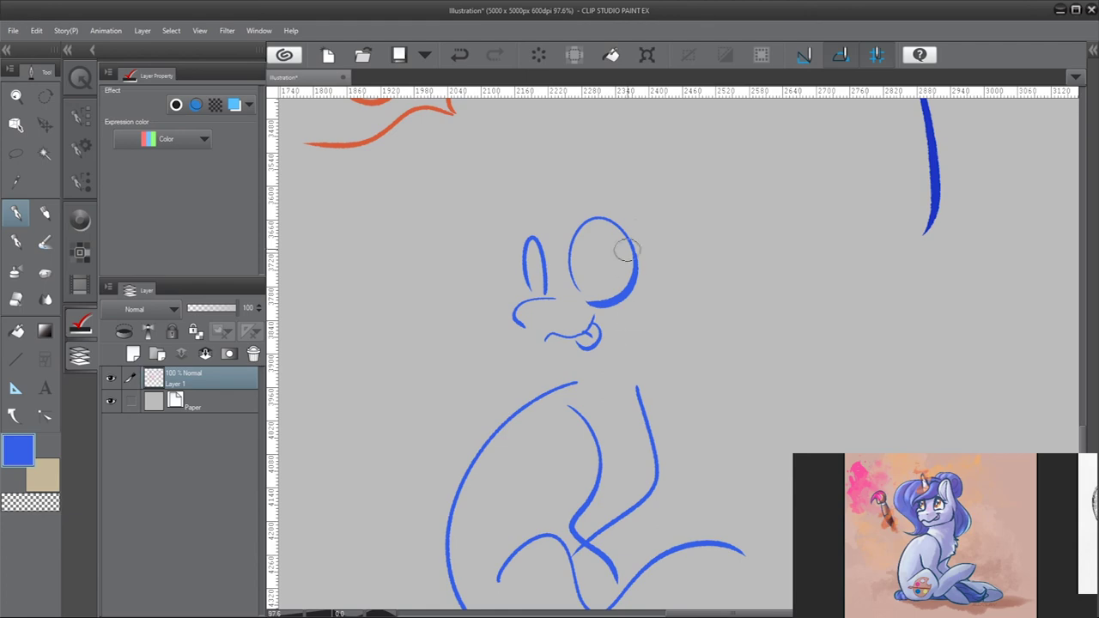
pyautogui.moveTo(646, 232); pyautogui.dragTo(687, 268)
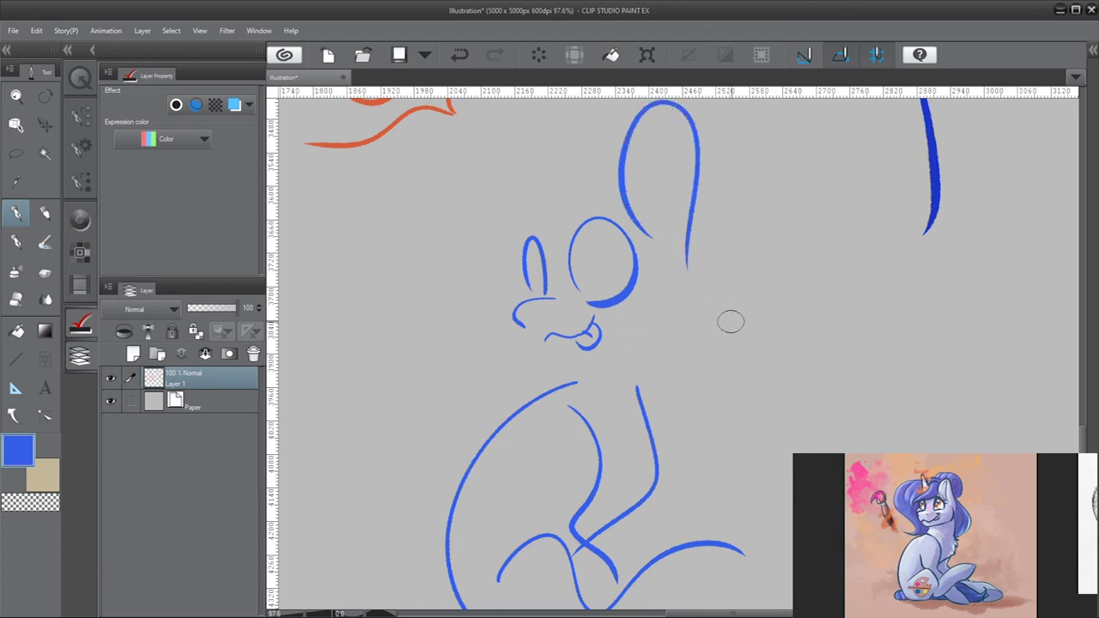
# Add the seated unicorn's pointed horn, fringe line over the eyes, and long mane curves on both sides of the head
pyautogui.scroll(-5, 731, 322)
pyautogui.scroll(4, 629, 251)
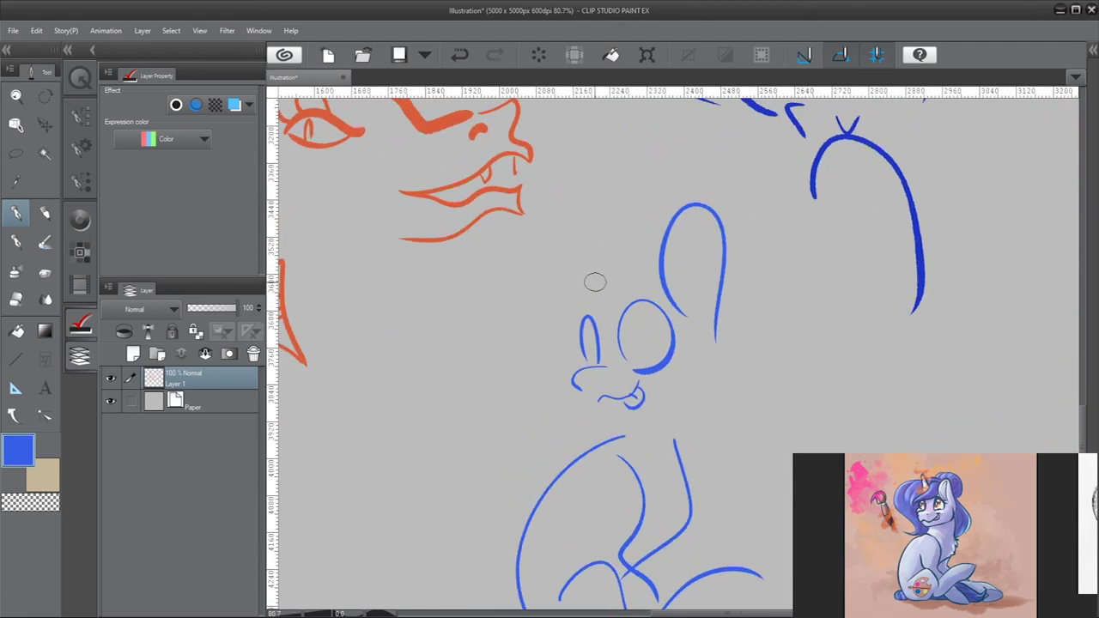
pyautogui.moveTo(601, 275); pyautogui.dragTo(610, 249)
pyautogui.moveTo(661, 282)
pyautogui.mouseDown()
pyautogui.moveTo(576, 297)
pyautogui.moveTo(543, 324)
pyautogui.mouseUp()
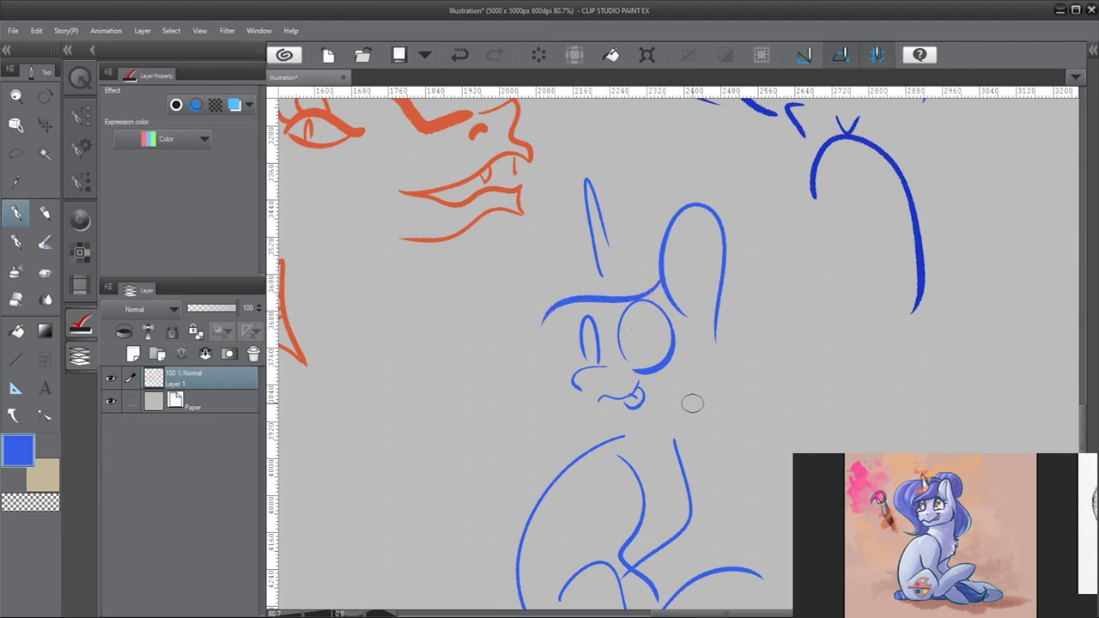
pyautogui.moveTo(724, 273)
pyautogui.mouseDown()
pyautogui.moveTo(798, 392)
pyautogui.moveTo(726, 462)
pyautogui.mouseUp()
pyautogui.moveTo(637, 209)
pyautogui.mouseDown()
pyautogui.moveTo(479, 262)
pyautogui.moveTo(553, 419)
pyautogui.mouseUp()
# Examine the seated unicorn sketch against the surrounding studies and the blank canvas area beneath the orange heads
pyautogui.scroll(-3, 528, 442)
pyautogui.scroll(2, 528, 443)
pyautogui.scroll(1, 573, 432)
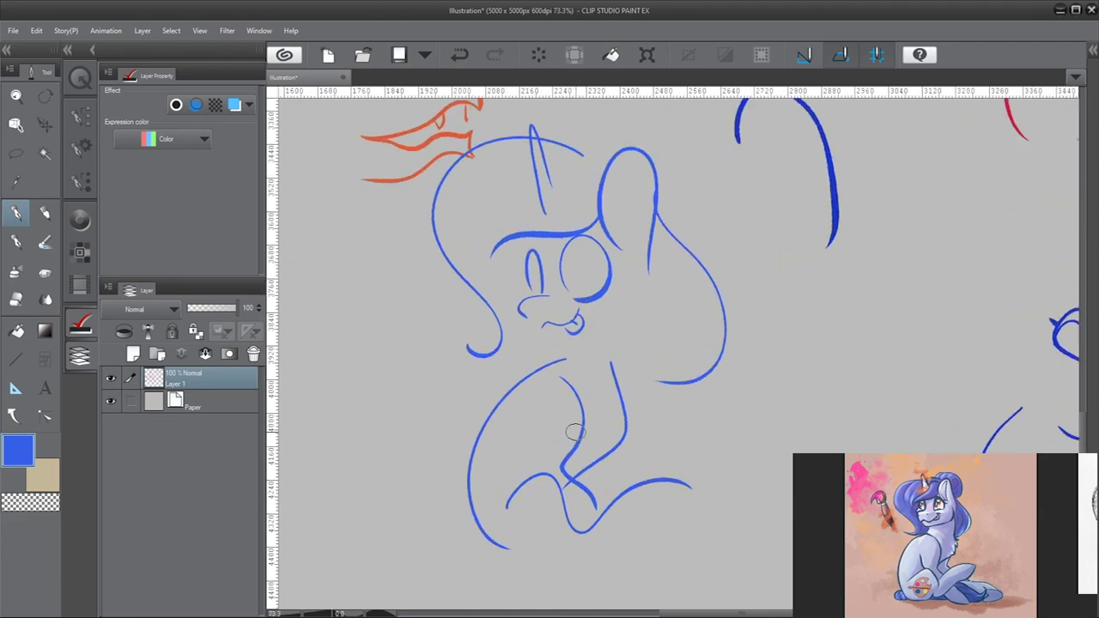
pyautogui.scroll(1, 575, 463)
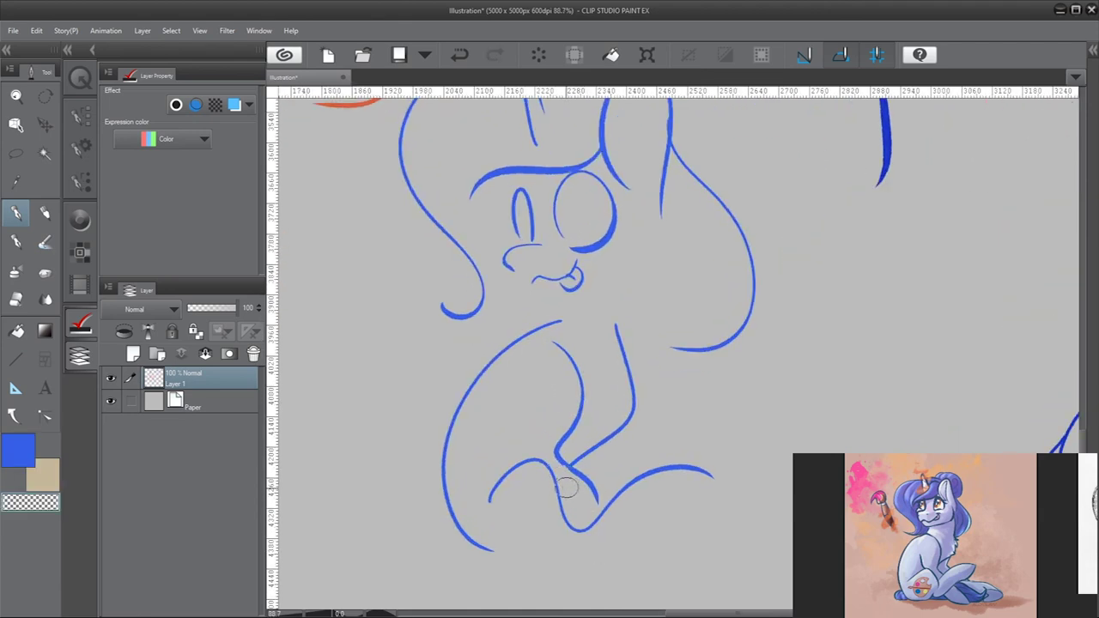
pyautogui.scroll(-3, 593, 451)
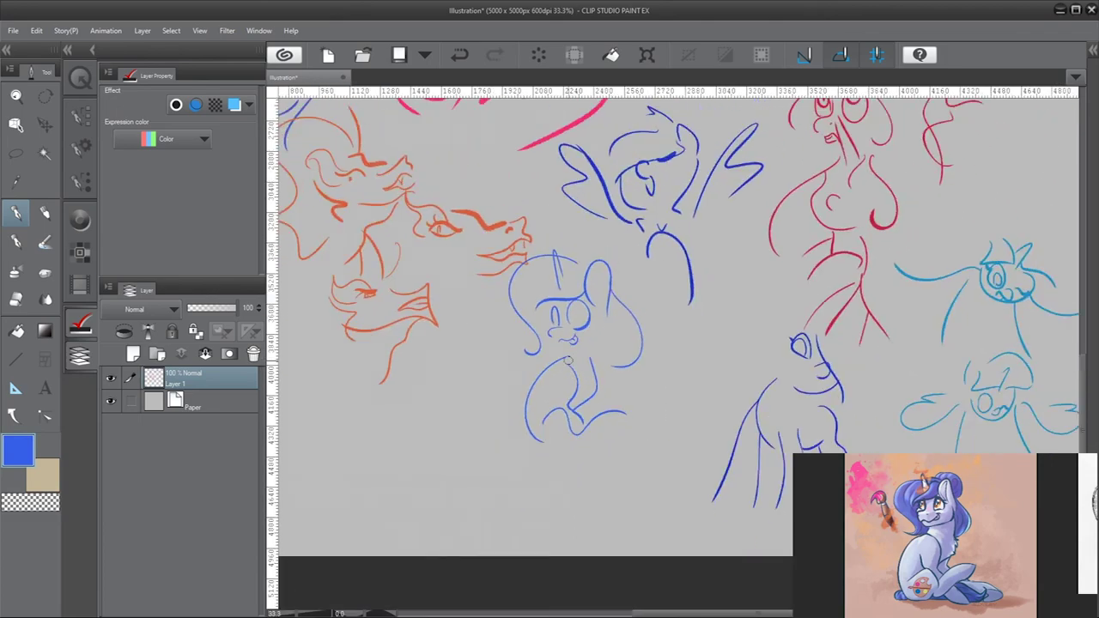
pyautogui.scroll(1, 545, 297)
pyautogui.scroll(-3, 547, 343)
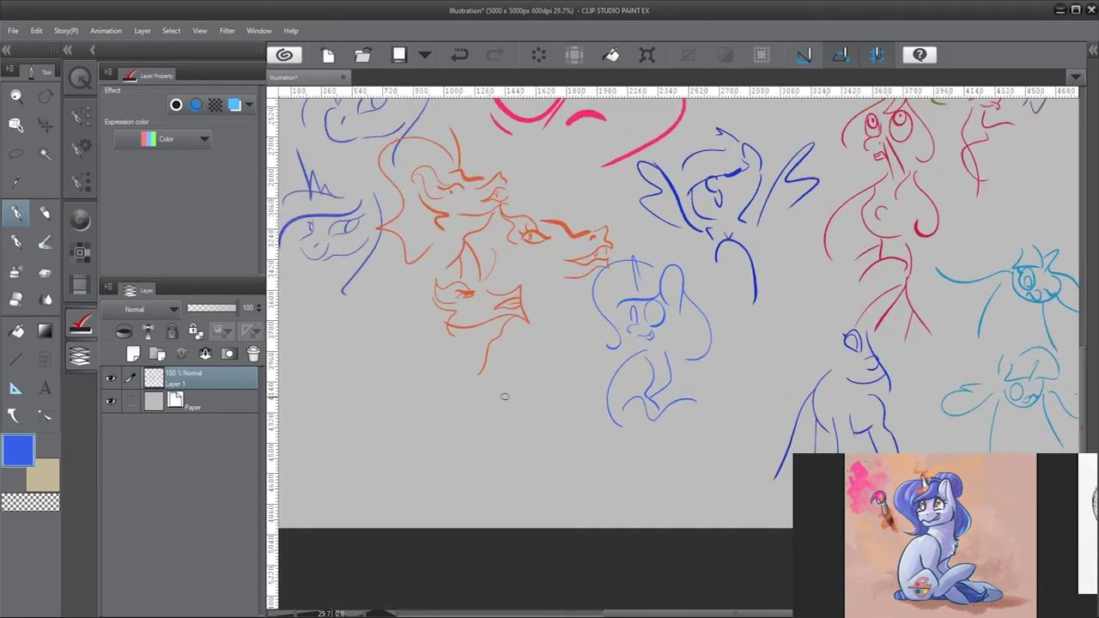
pyautogui.scroll(3, 506, 387)
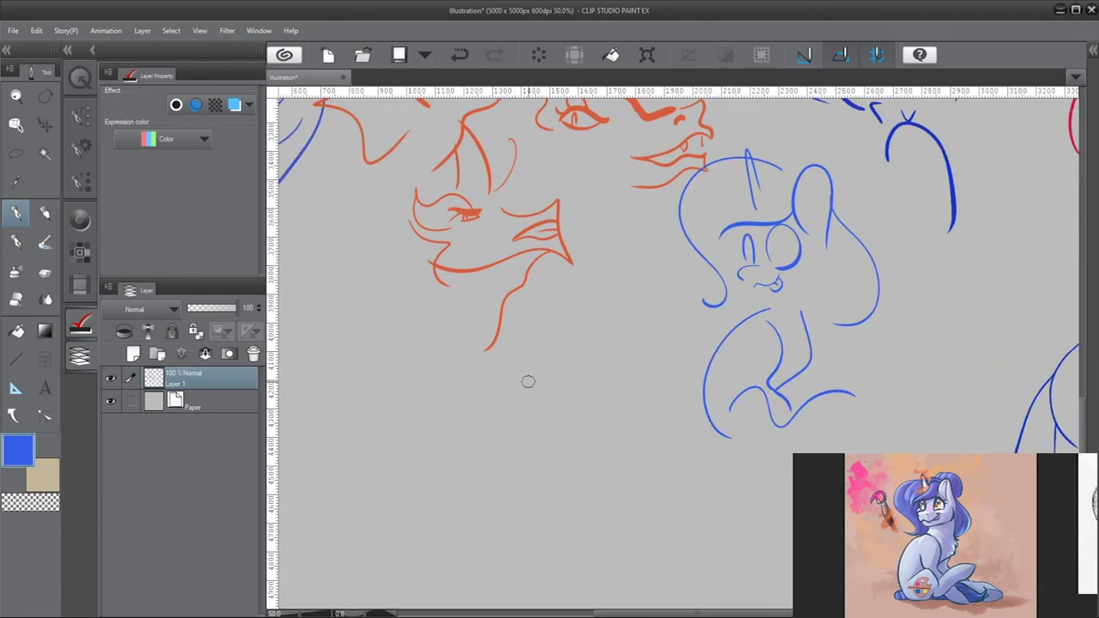
pyautogui.scroll(2, 527, 381)
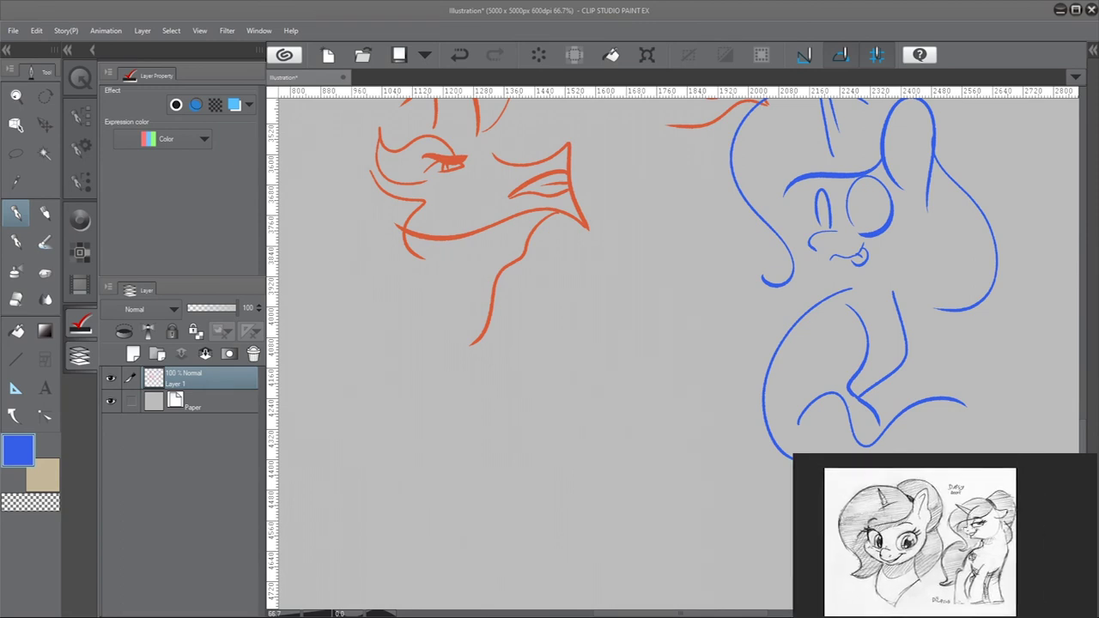
pyautogui.scroll(-1, 797, 430)
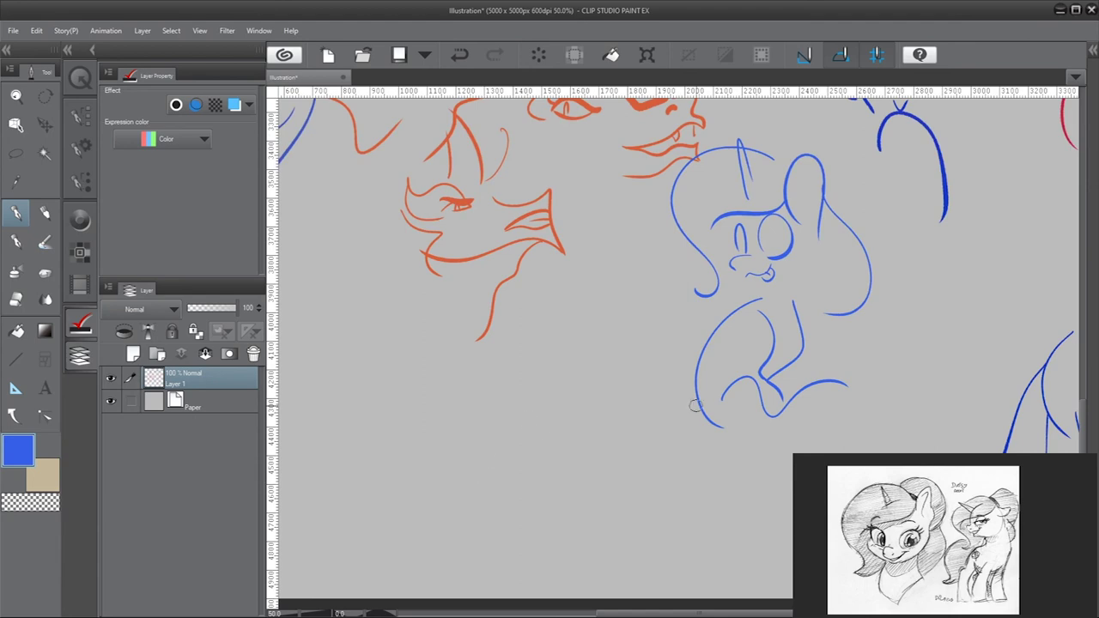
pyautogui.scroll(-5, 696, 405)
pyautogui.scroll(5, 625, 417)
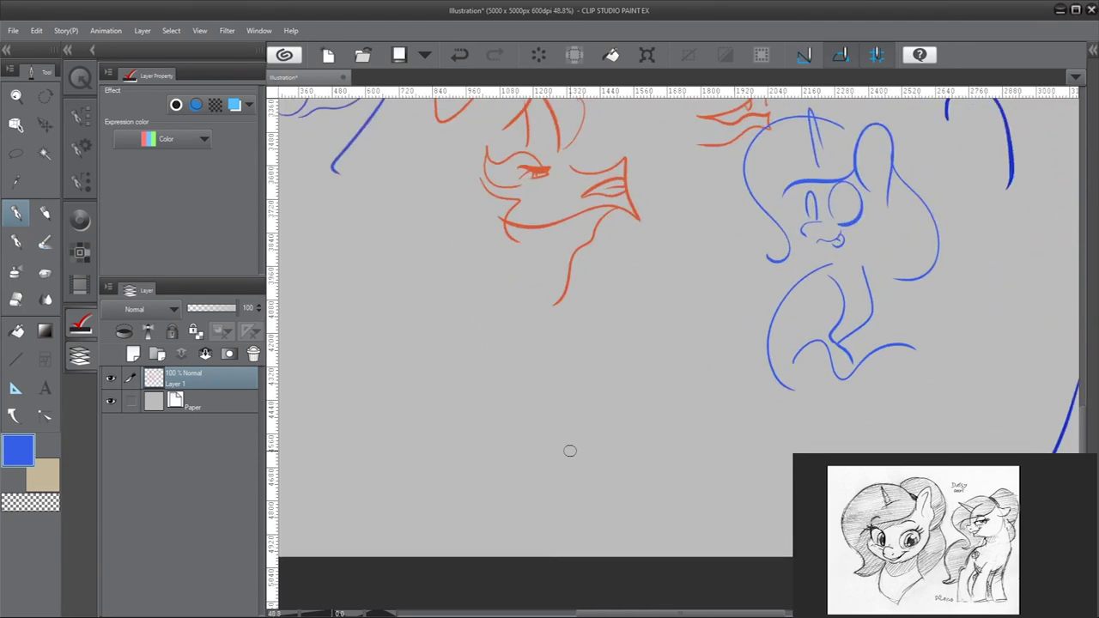
pyautogui.scroll(2, 562, 445)
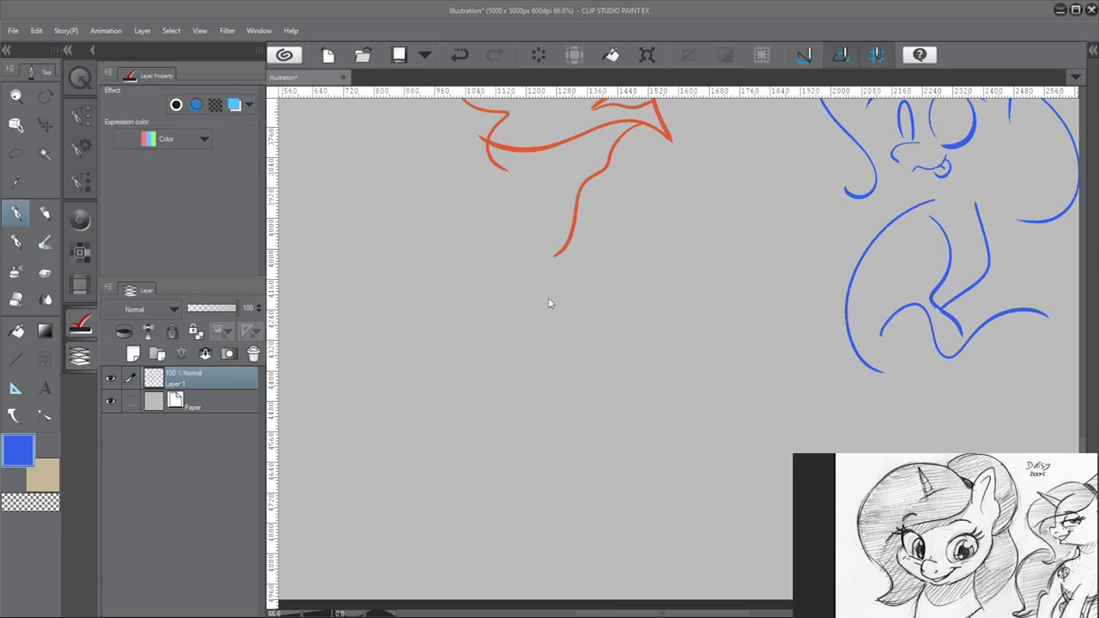
# Sketch a smiling pony face in lighter blue beneath the orange heads, with a sweeping fringe line, muzzle, and large eyes with irises
pyautogui.moveTo(583, 339)
pyautogui.mouseDown()
pyautogui.moveTo(571, 340)
pyautogui.moveTo(636, 348)
pyautogui.mouseUp()
pyautogui.hotkey('ctrl', 'z')
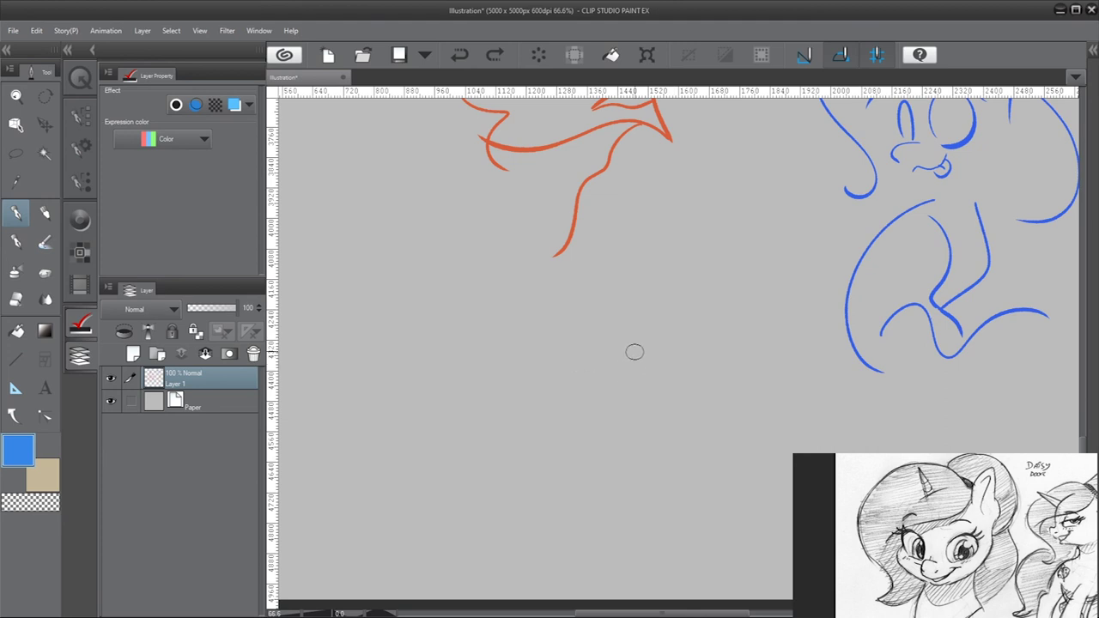
pyautogui.moveTo(671, 299); pyautogui.dragTo(455, 405)
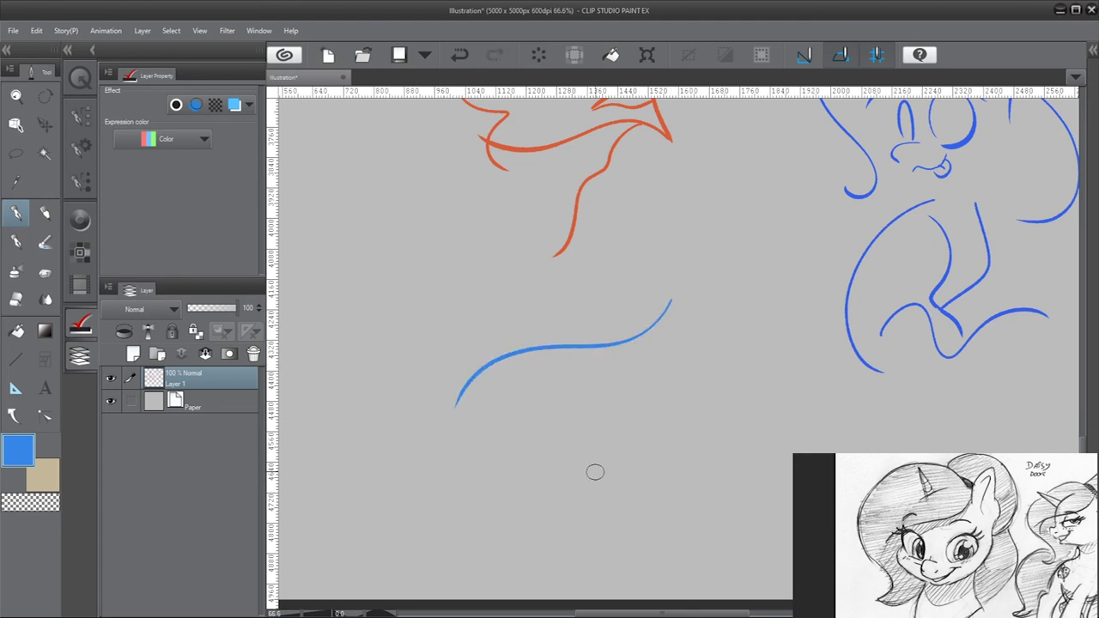
pyautogui.moveTo(599, 456)
pyautogui.mouseDown()
pyautogui.moveTo(565, 483)
pyautogui.moveTo(631, 484)
pyautogui.moveTo(580, 498)
pyautogui.mouseUp()
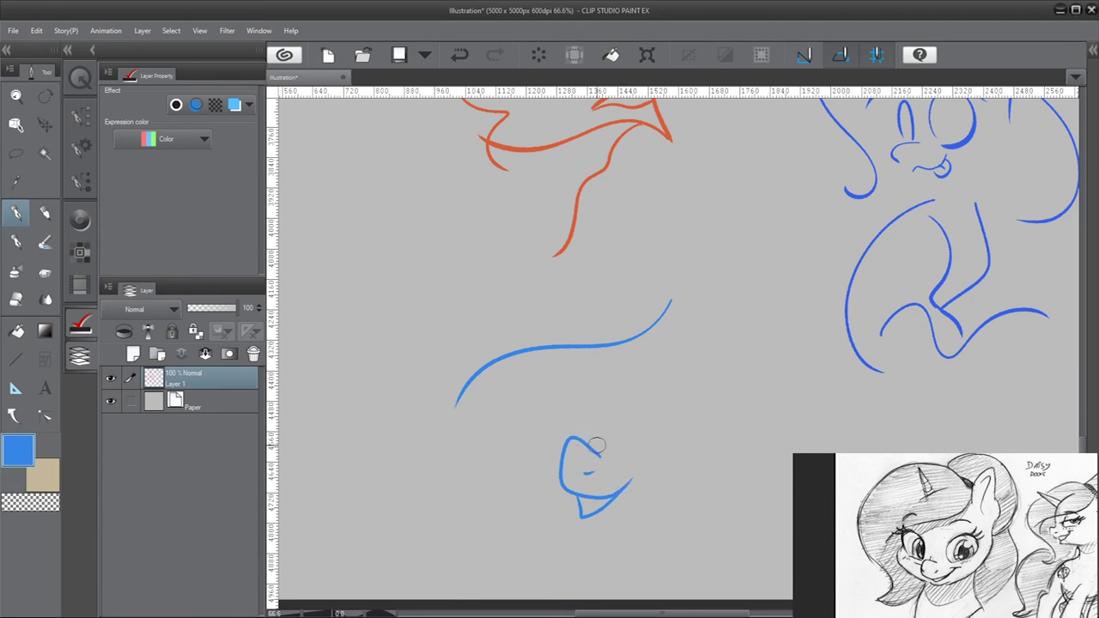
pyautogui.moveTo(632, 445)
pyautogui.mouseDown()
pyautogui.moveTo(709, 427)
pyautogui.moveTo(668, 450)
pyautogui.mouseUp()
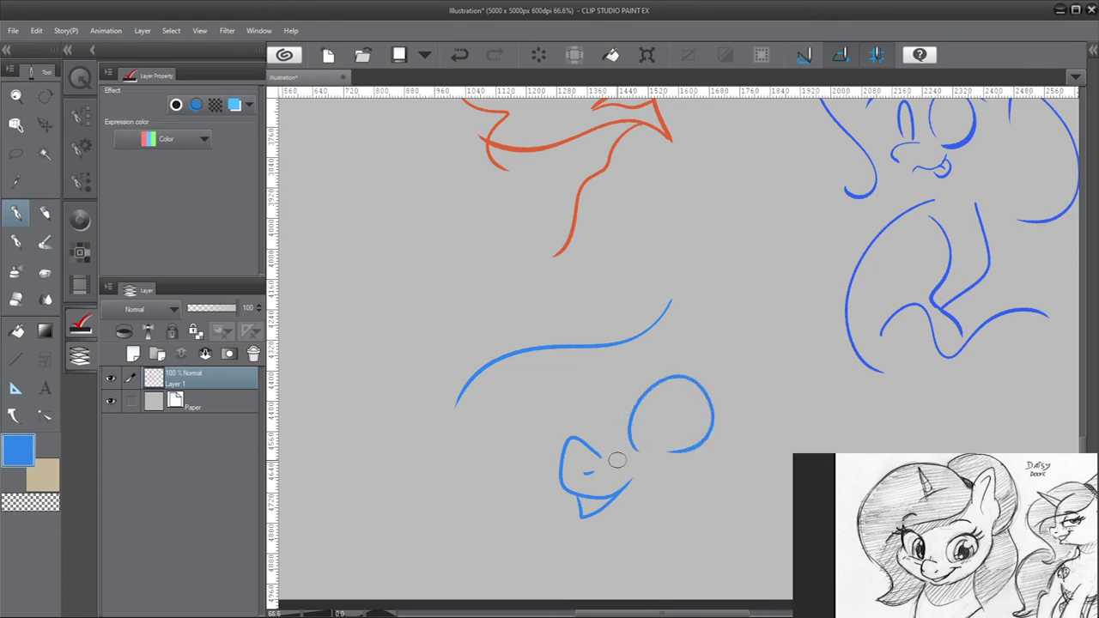
pyautogui.moveTo(584, 440)
pyautogui.mouseDown()
pyautogui.moveTo(581, 387)
pyautogui.moveTo(548, 434)
pyautogui.moveTo(554, 415)
pyautogui.moveTo(580, 409)
pyautogui.mouseUp()
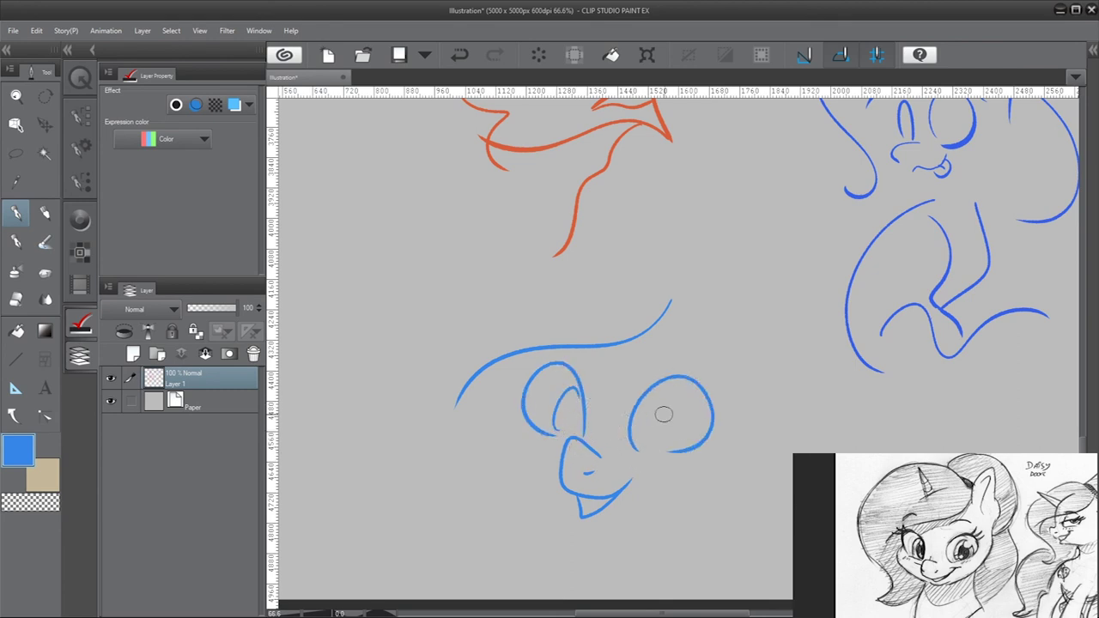
pyautogui.moveTo(668, 448); pyautogui.dragTo(688, 429)
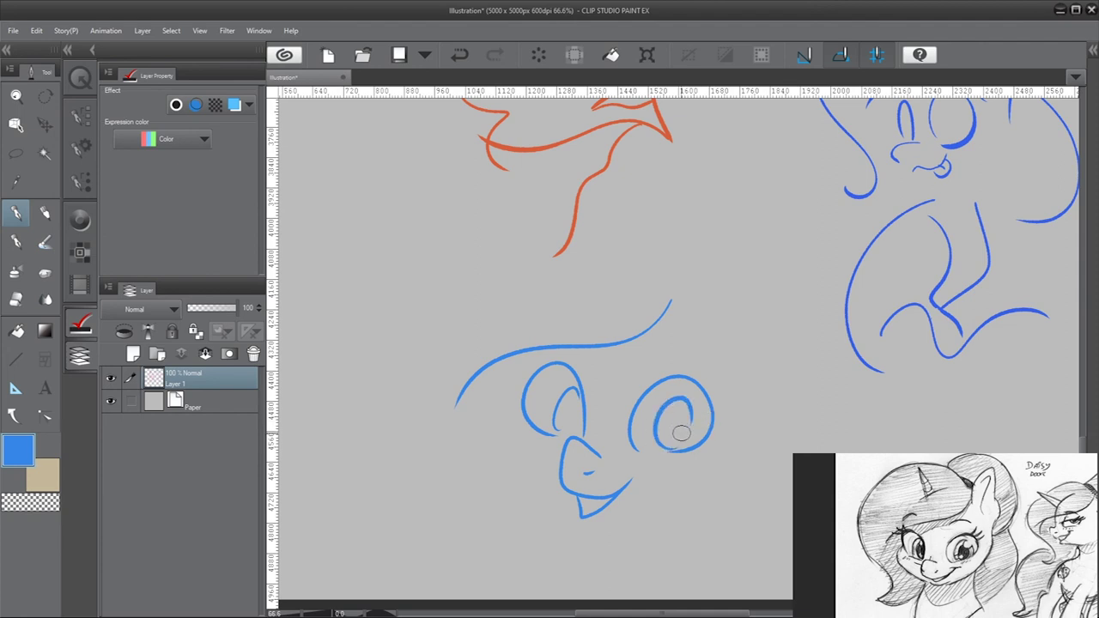
# Add the smiling pony's cheek contours, tall ear, neck lines, and an eyelash stroke on each eye
pyautogui.moveTo(517, 401)
pyautogui.mouseDown()
pyautogui.moveTo(541, 515)
pyautogui.moveTo(571, 528)
pyautogui.mouseUp()
pyautogui.moveTo(749, 353)
pyautogui.mouseDown()
pyautogui.moveTo(770, 315)
pyautogui.moveTo(677, 215)
pyautogui.moveTo(687, 280)
pyautogui.mouseUp()
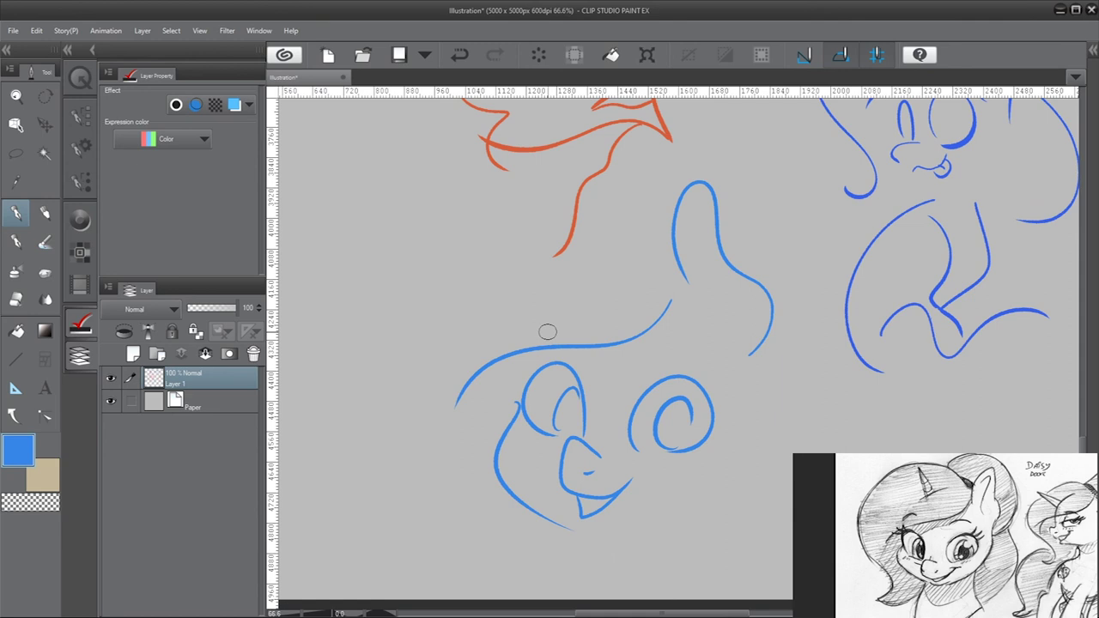
pyautogui.moveTo(743, 379)
pyautogui.mouseDown()
pyautogui.moveTo(741, 467)
pyautogui.moveTo(682, 524)
pyautogui.moveTo(717, 544)
pyautogui.moveTo(724, 597)
pyautogui.mouseUp()
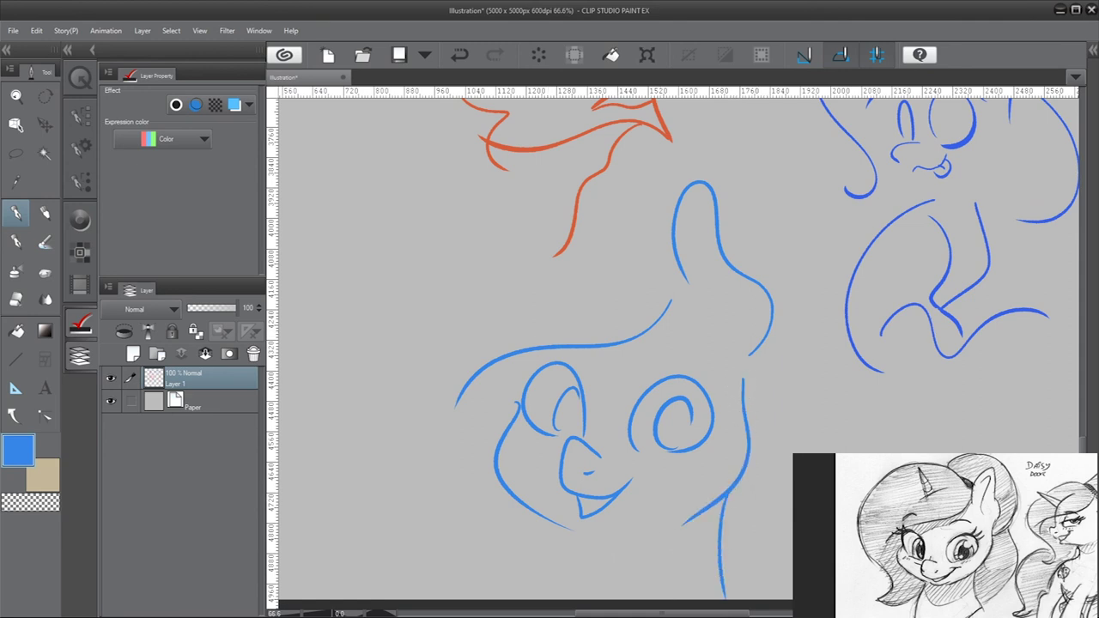
pyautogui.moveTo(553, 524); pyautogui.dragTo(519, 600)
pyautogui.moveTo(531, 369); pyautogui.dragTo(525, 336)
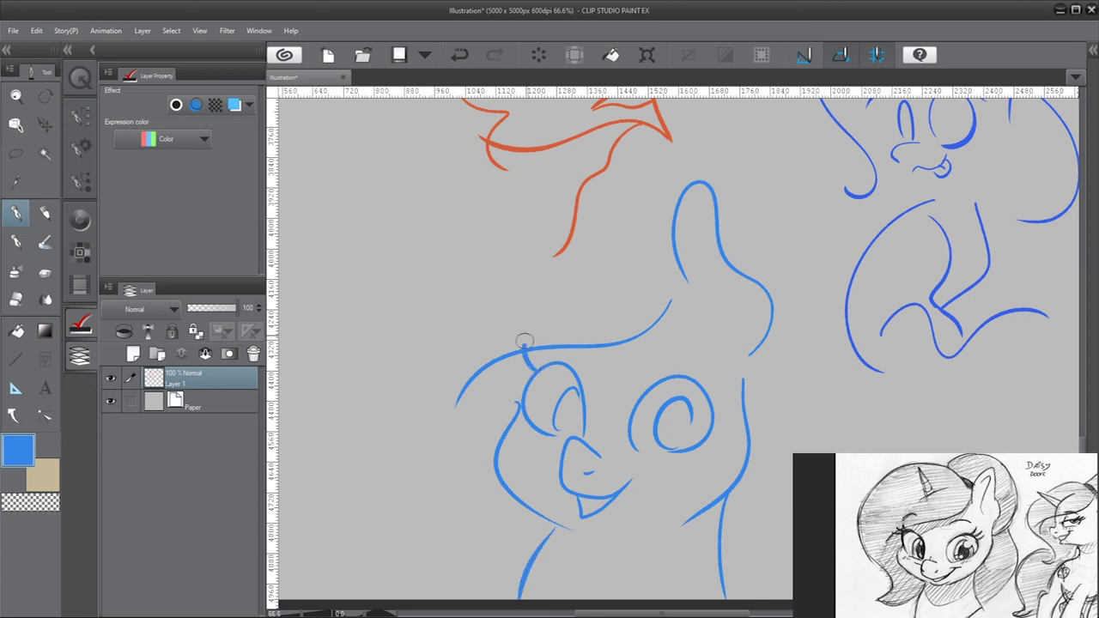
pyautogui.moveTo(697, 384); pyautogui.dragTo(738, 362)
# Sketch a side-facing unicorn's S-curved back line, throat and chest curve, and short inner leg line in the blank area beside the smiling pony
pyautogui.scroll(-4, 725, 326)
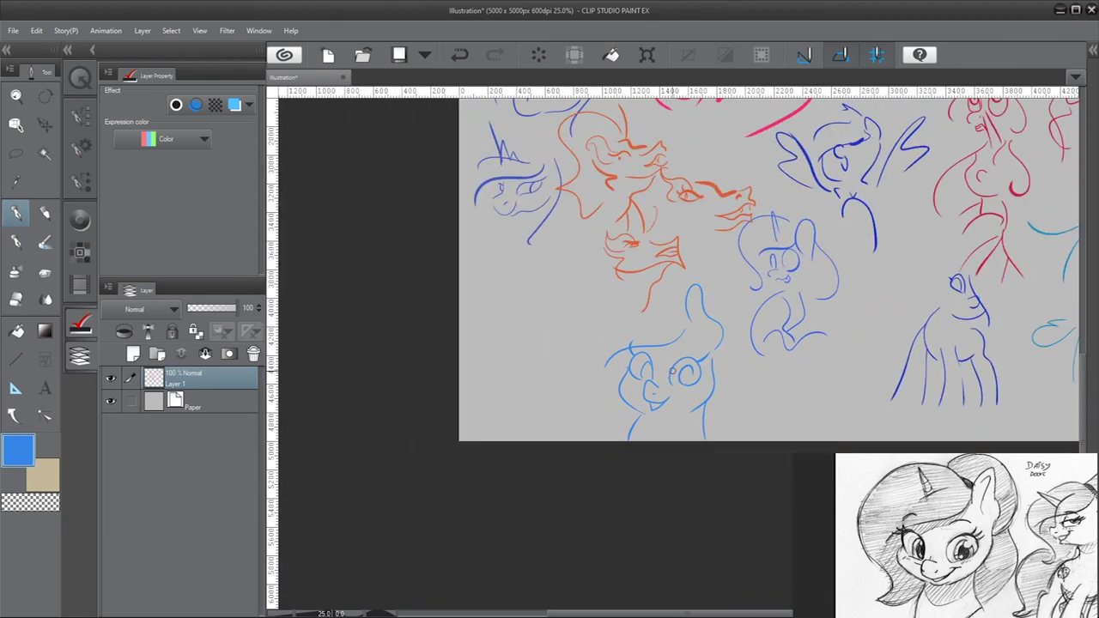
pyautogui.scroll(3, 669, 389)
pyautogui.scroll(-1, 670, 390)
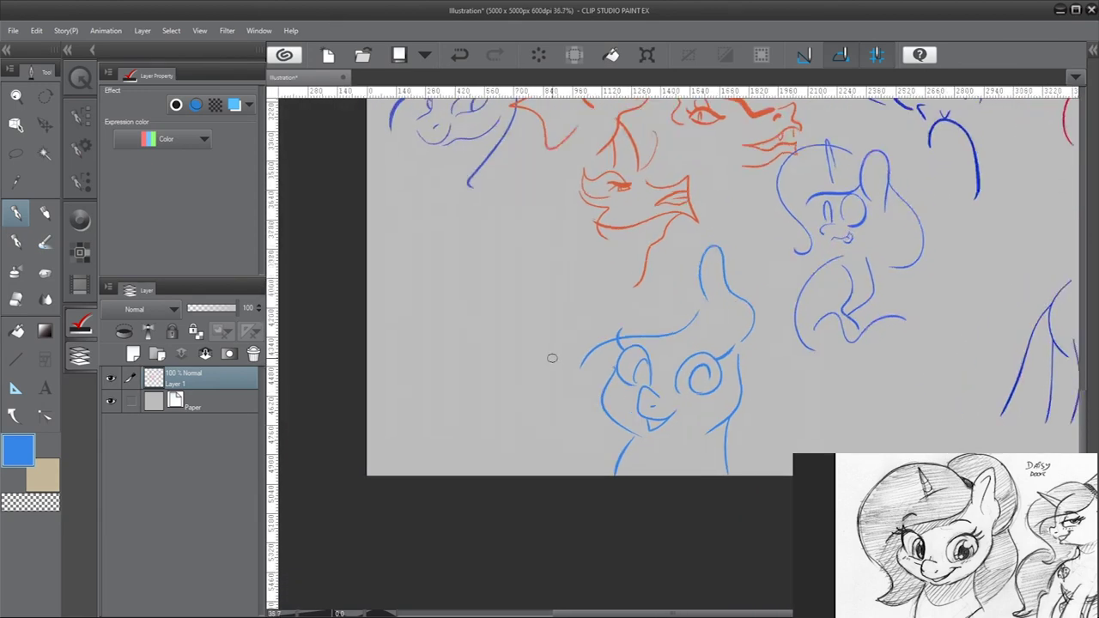
pyautogui.scroll(2, 549, 355)
pyautogui.scroll(3, 515, 386)
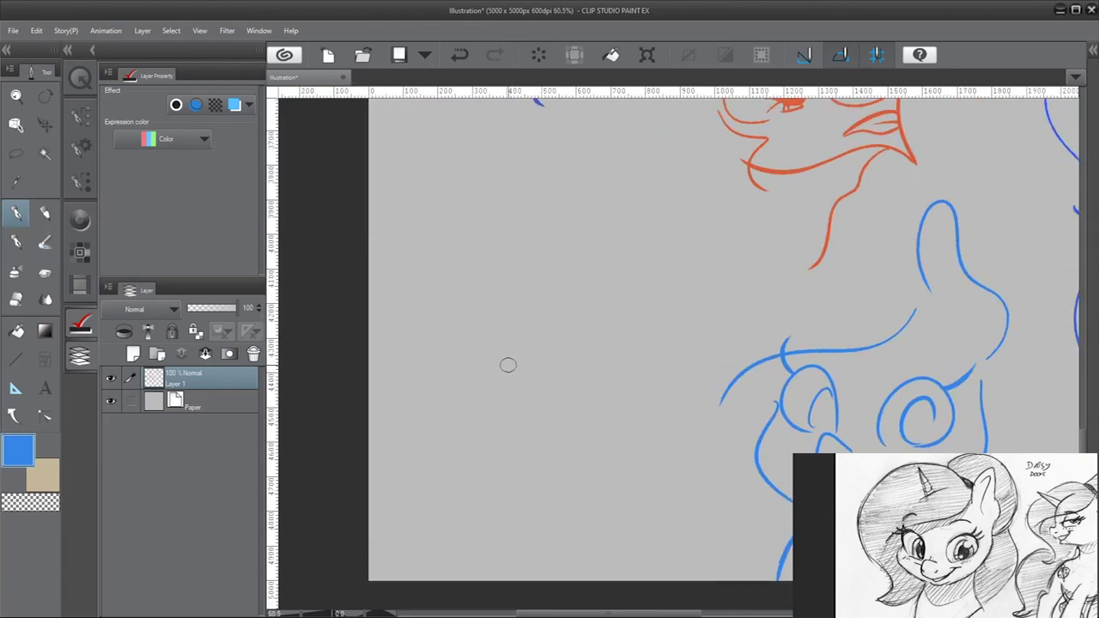
pyautogui.scroll(4, 525, 263)
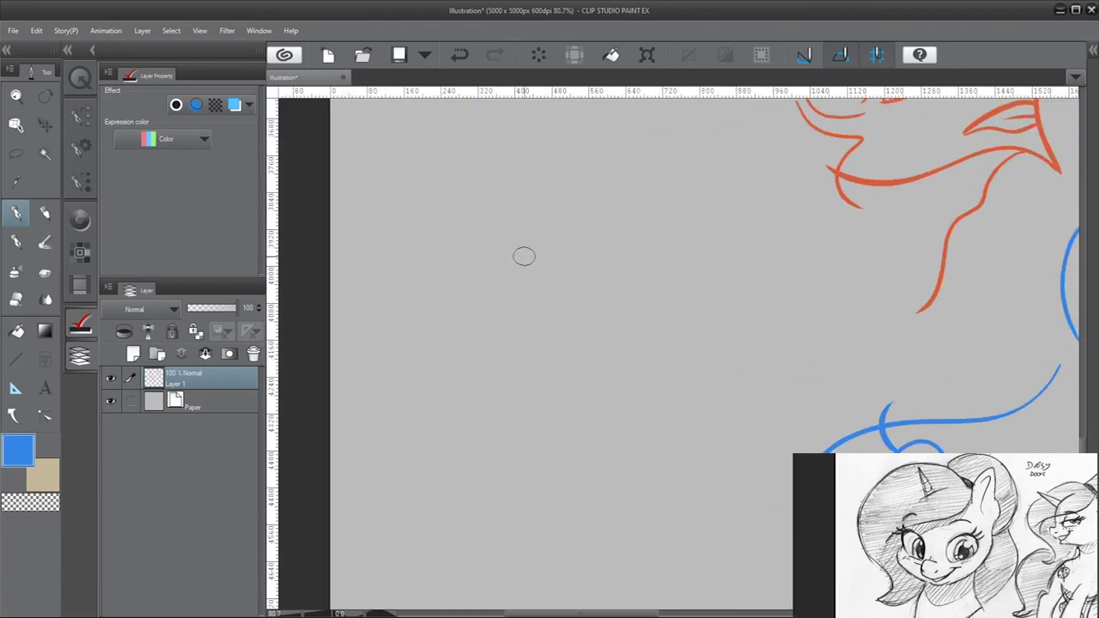
pyautogui.scroll(1, 525, 256)
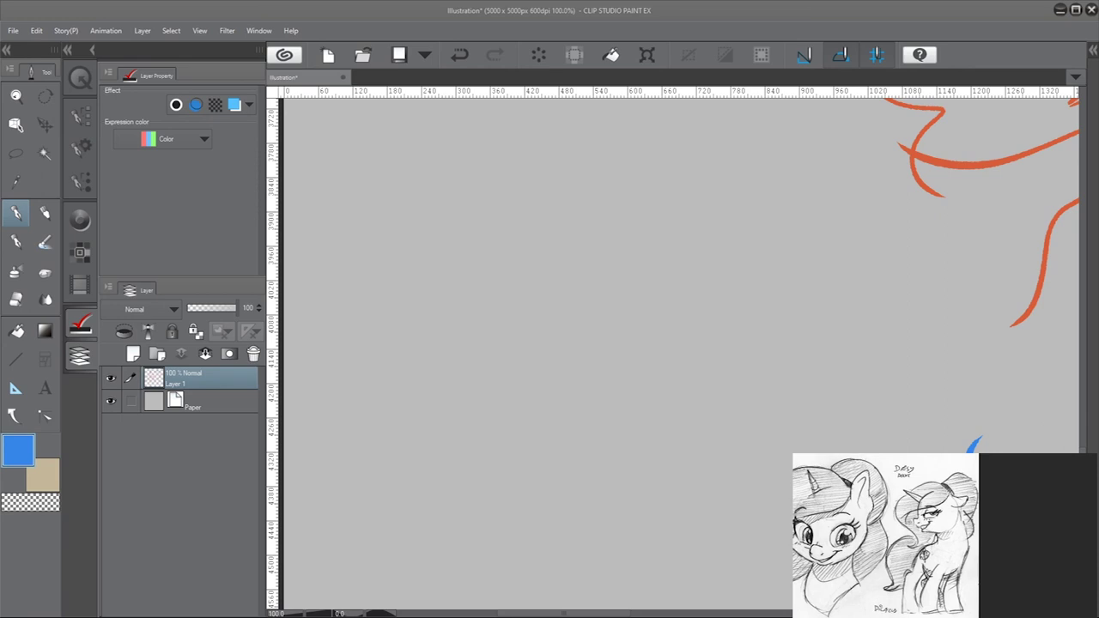
pyautogui.moveTo(579, 200)
pyautogui.mouseDown()
pyautogui.moveTo(587, 230)
pyautogui.moveTo(574, 568)
pyautogui.mouseUp()
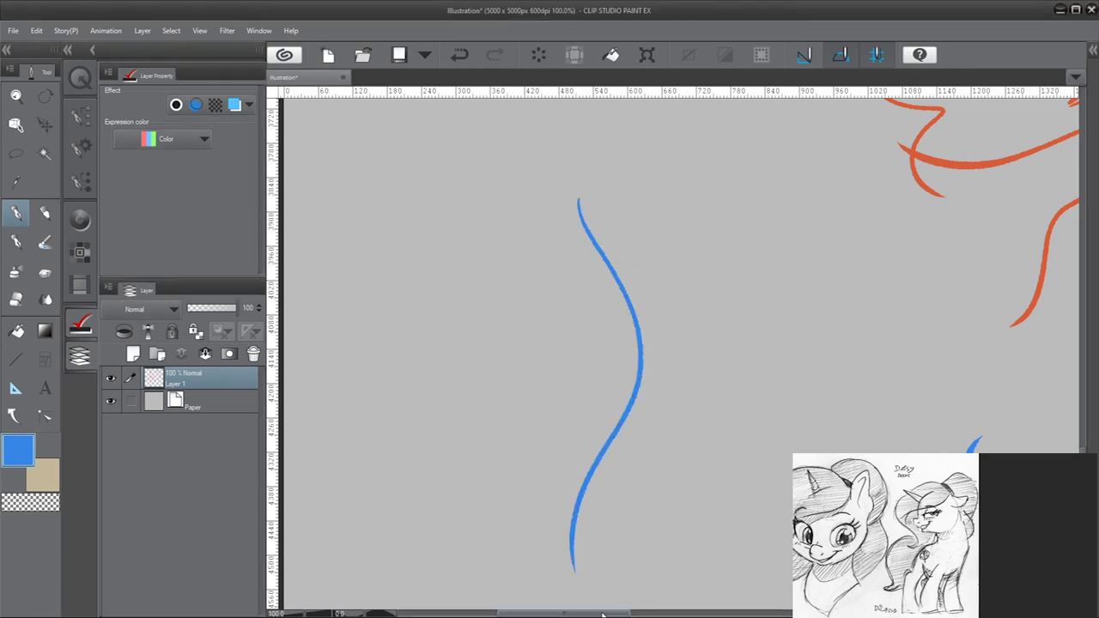
pyautogui.moveTo(522, 315)
pyautogui.mouseDown()
pyautogui.moveTo(538, 352)
pyautogui.moveTo(478, 381)
pyautogui.moveTo(454, 483)
pyautogui.mouseUp()
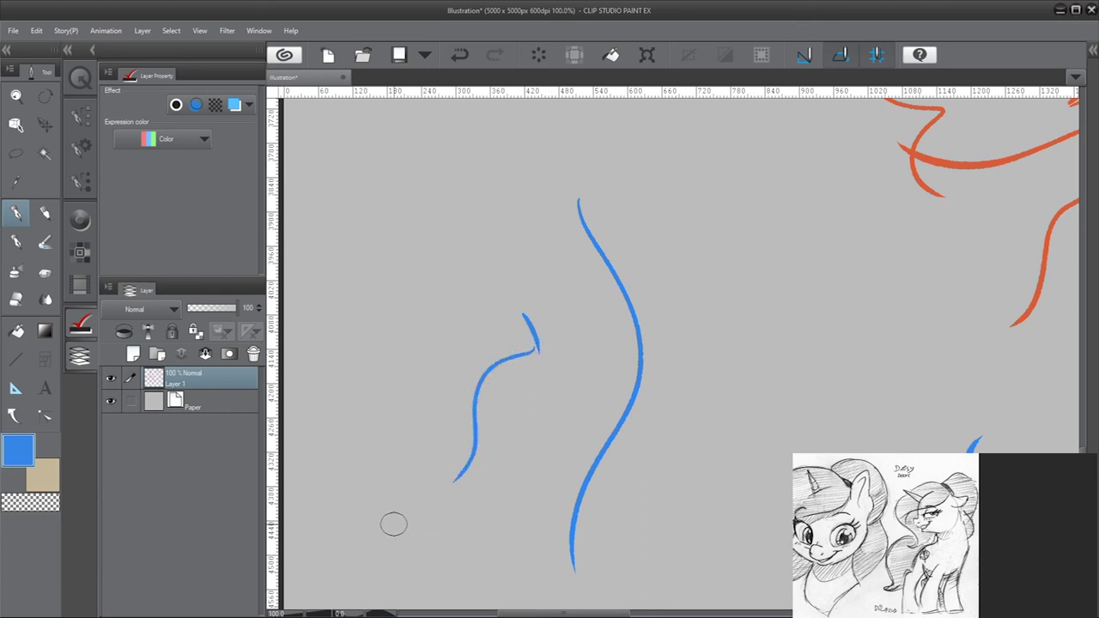
pyautogui.moveTo(543, 421); pyautogui.dragTo(469, 607)
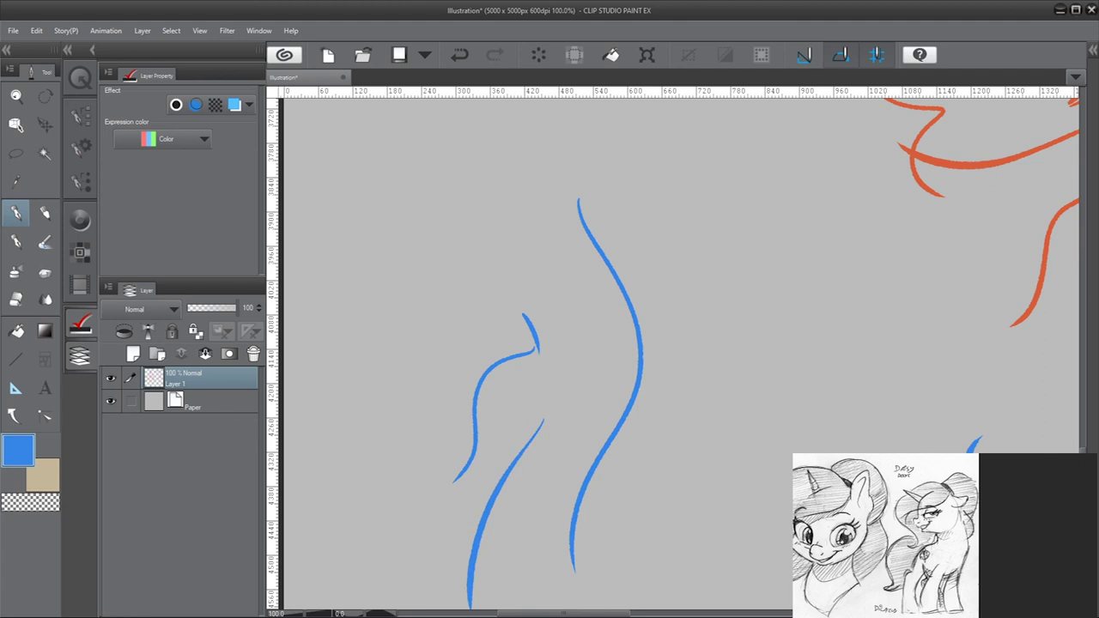
pyautogui.hotkey('ctrl', 'z')
pyautogui.moveTo(546, 417)
pyautogui.mouseDown()
pyautogui.moveTo(523, 456)
pyautogui.moveTo(488, 548)
pyautogui.mouseUp()
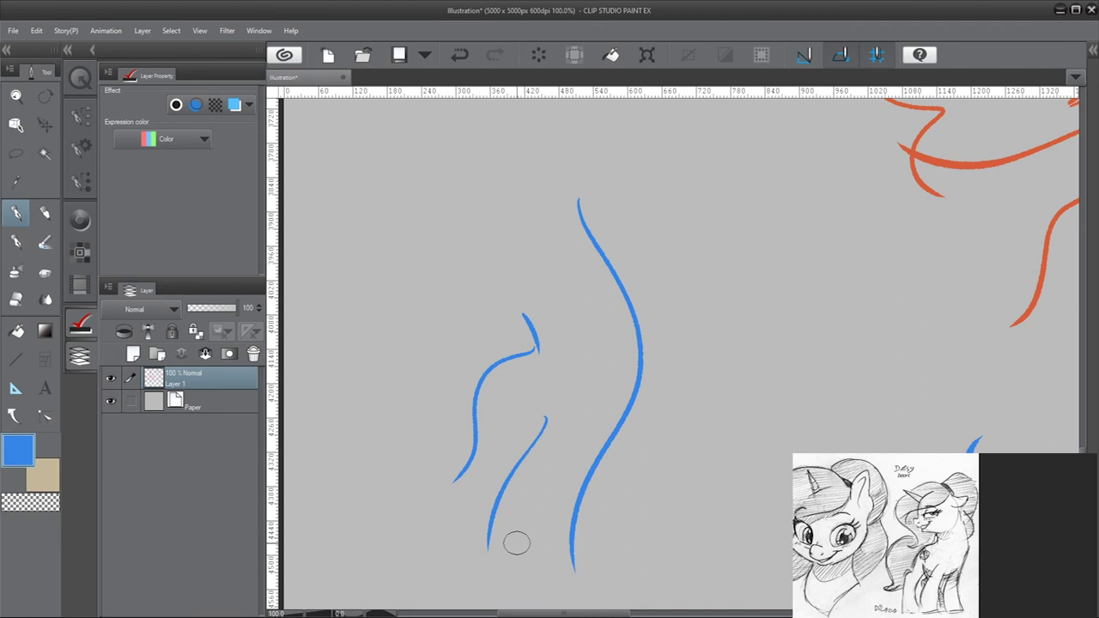
# Draw the side-facing unicorn's muzzle, mouth and jaw, with a half-closed round eye
pyautogui.moveTo(502, 247)
pyautogui.mouseDown()
pyautogui.moveTo(486, 263)
pyautogui.moveTo(483, 304)
pyautogui.mouseUp()
pyautogui.moveTo(481, 303); pyautogui.dragTo(518, 285)
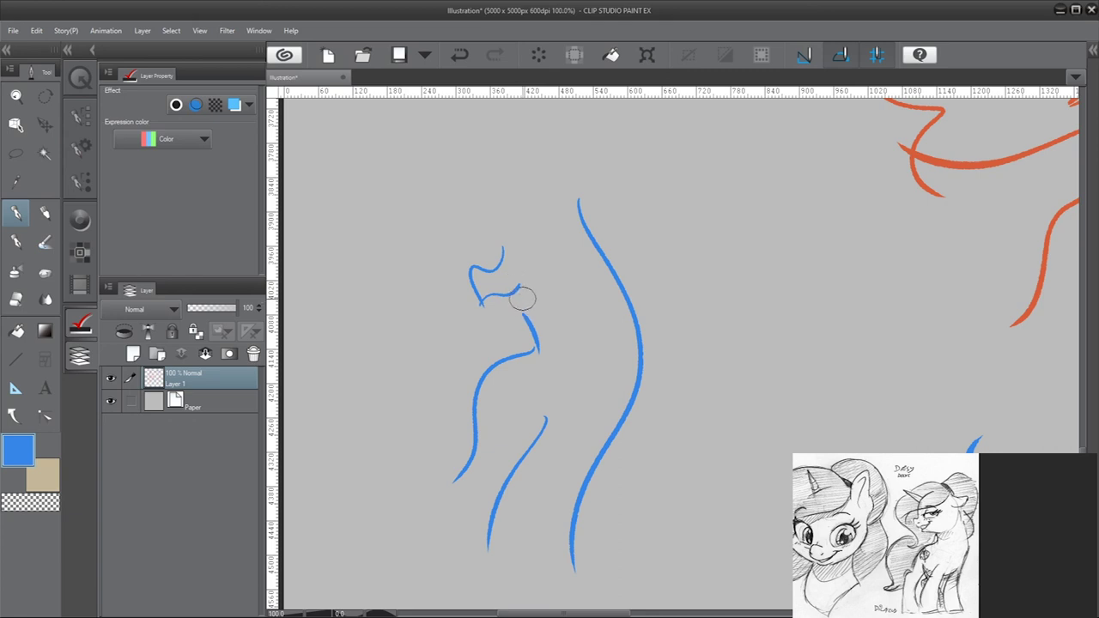
pyautogui.moveTo(518, 289)
pyautogui.mouseDown()
pyautogui.moveTo(508, 301)
pyautogui.moveTo(544, 319)
pyautogui.mouseUp()
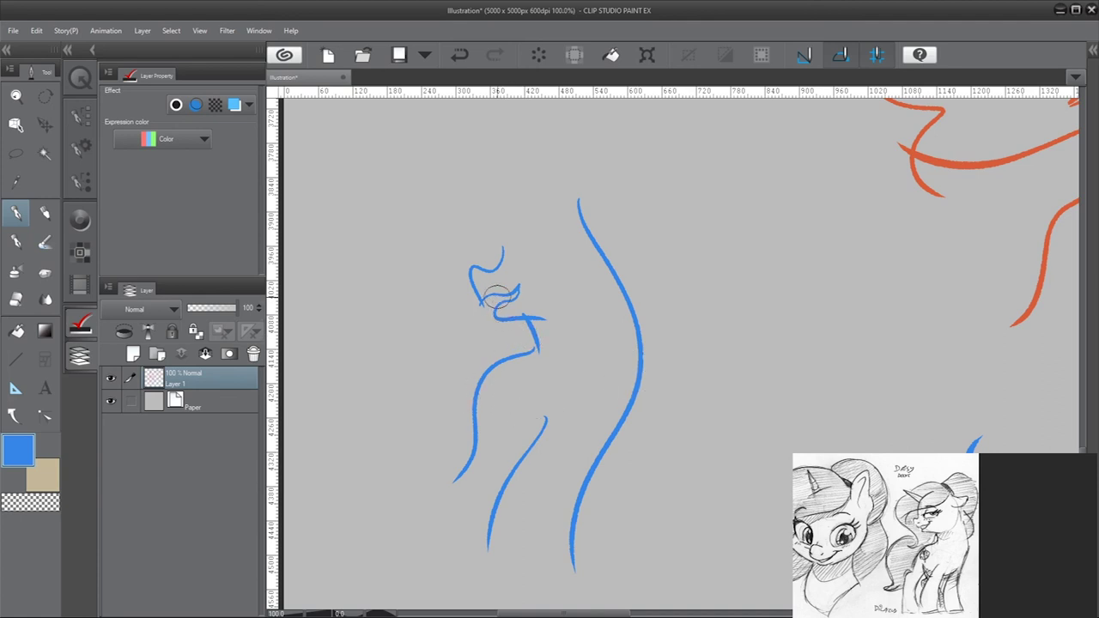
pyautogui.moveTo(528, 252)
pyautogui.mouseDown()
pyautogui.moveTo(521, 260)
pyautogui.moveTo(576, 247)
pyautogui.moveTo(553, 255)
pyautogui.mouseUp()
# Add the side-facing unicorn's sweeping fringe, folded-back ear, rounded mane curves around the head, and pointed horn
pyautogui.scroll(-3, 471, 381)
pyautogui.scroll(3, 437, 309)
pyautogui.moveTo(581, 235); pyautogui.dragTo(431, 325)
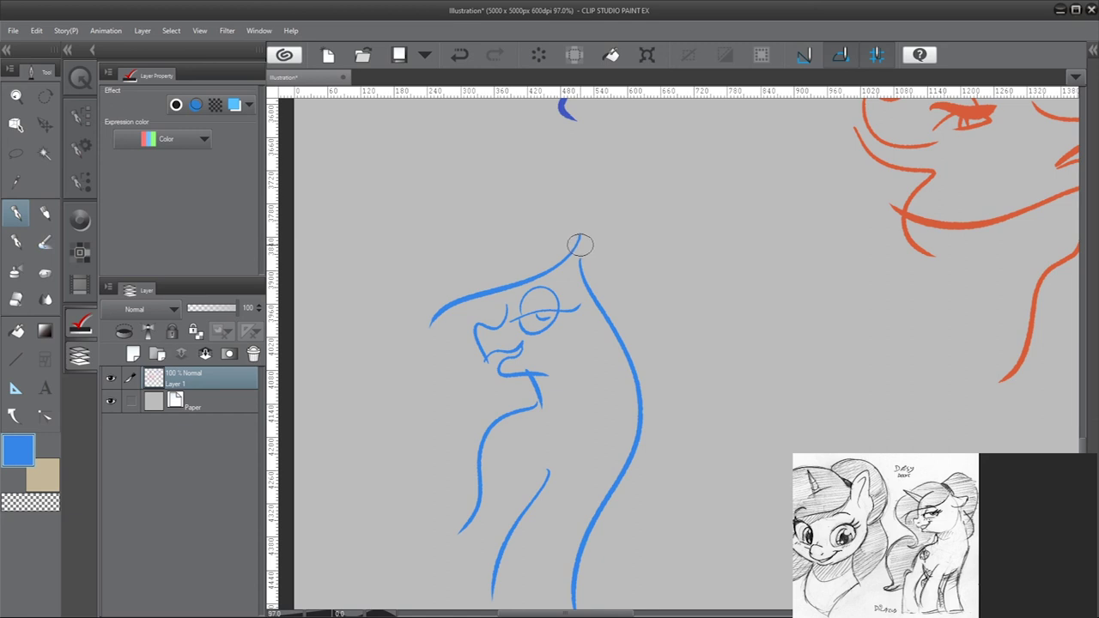
pyautogui.moveTo(580, 248)
pyautogui.mouseDown()
pyautogui.moveTo(642, 255)
pyautogui.moveTo(588, 265)
pyautogui.mouseUp()
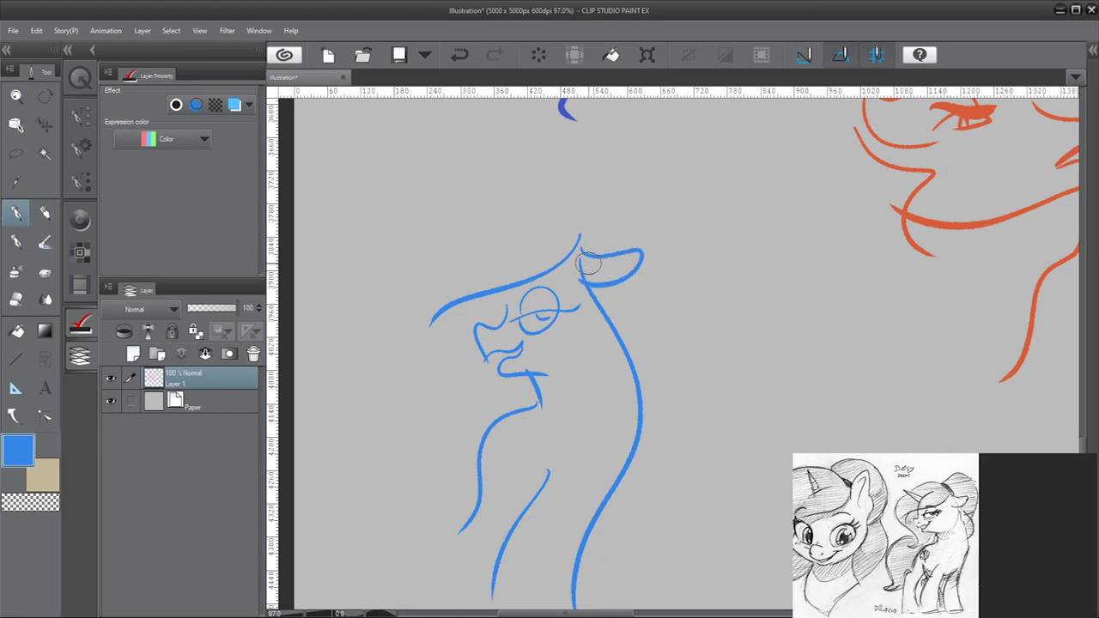
pyautogui.moveTo(576, 190)
pyautogui.mouseDown()
pyautogui.moveTo(603, 176)
pyautogui.moveTo(662, 348)
pyautogui.mouseUp()
pyautogui.moveTo(559, 196)
pyautogui.mouseDown()
pyautogui.moveTo(403, 312)
pyautogui.moveTo(476, 423)
pyautogui.mouseUp()
pyautogui.moveTo(493, 255); pyautogui.dragTo(517, 245)
# Start another side-facing pony in cyan-blue beneath the faint pink figure, with an S-curved back, throat and chest curve, and inner leg line
pyautogui.scroll(-8, 548, 240)
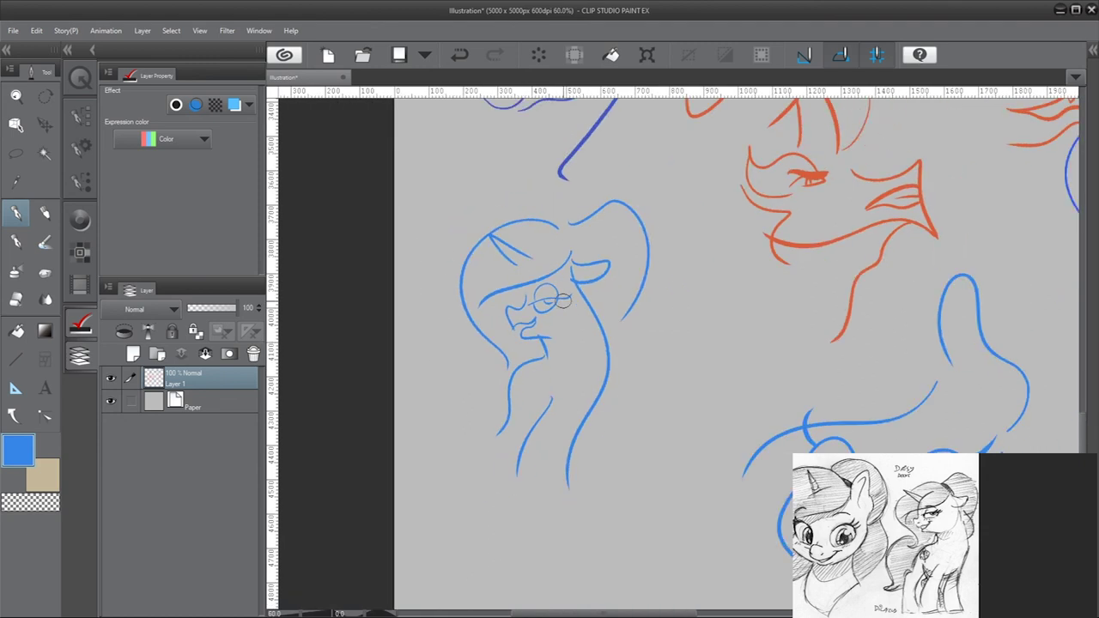
pyautogui.scroll(-3, 582, 437)
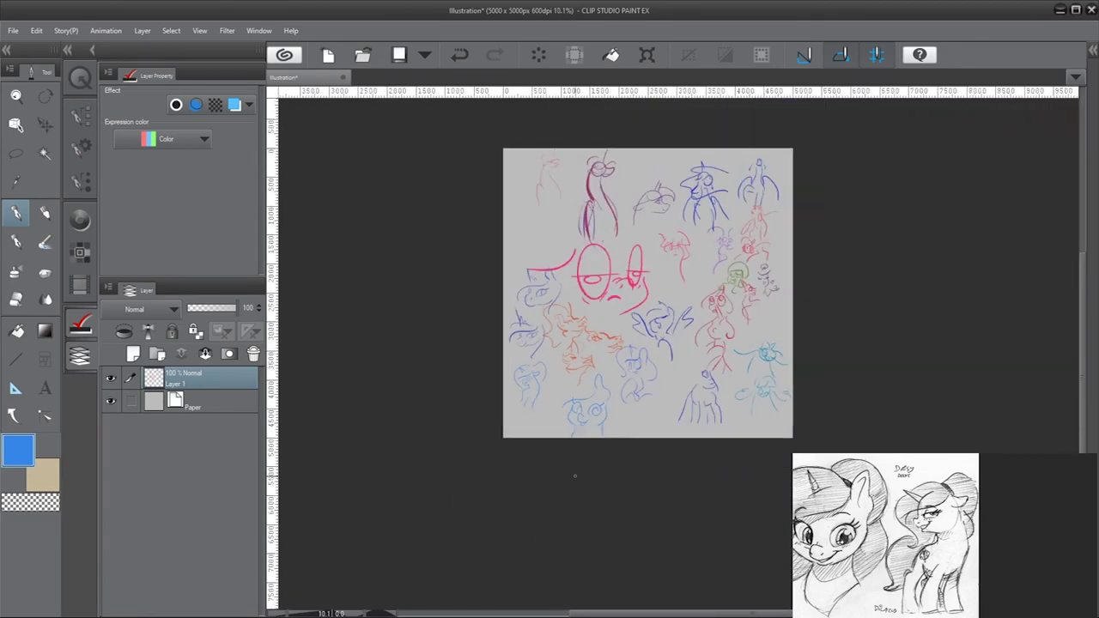
pyautogui.scroll(8, 501, 211)
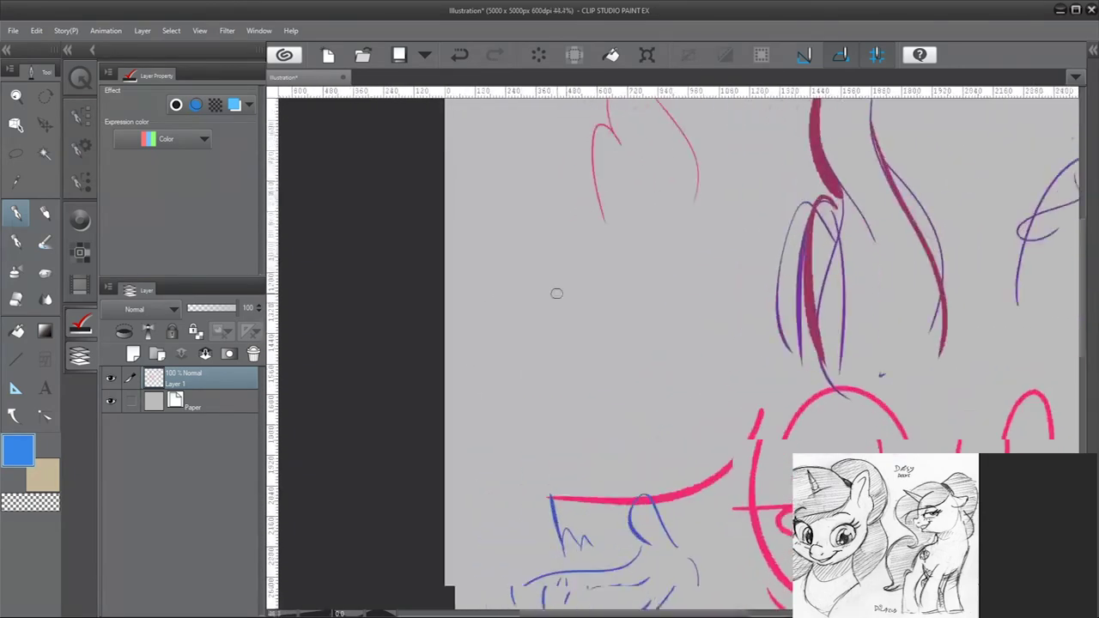
pyautogui.scroll(4, 564, 296)
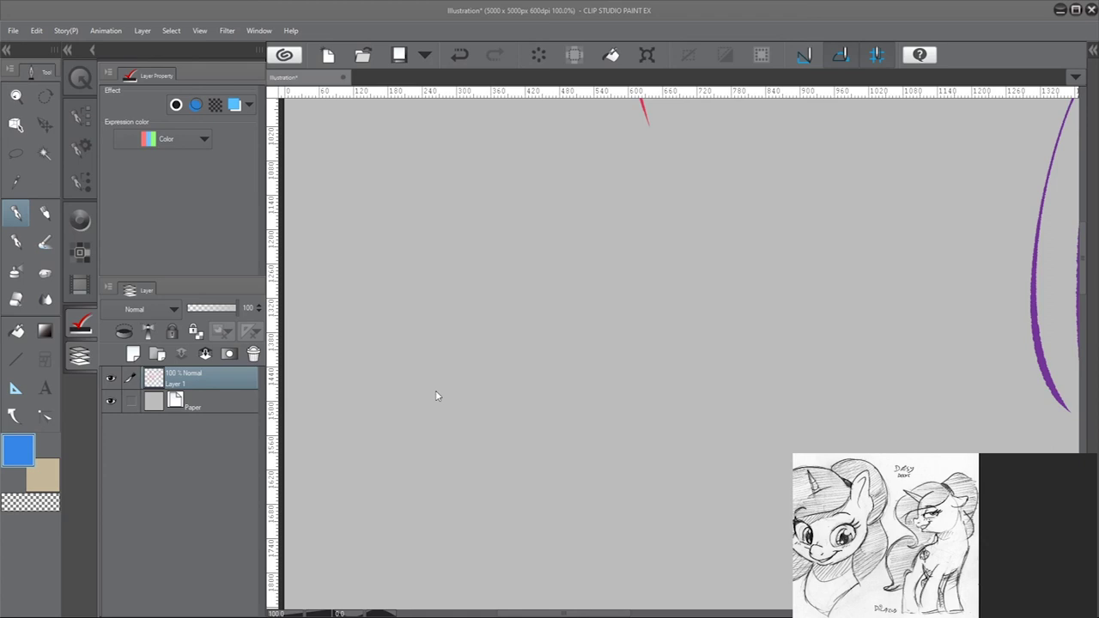
pyautogui.moveTo(563, 384)
pyautogui.mouseDown()
pyautogui.moveTo(539, 354)
pyautogui.moveTo(631, 465)
pyautogui.mouseUp()
pyautogui.hotkey('ctrl', 'z')
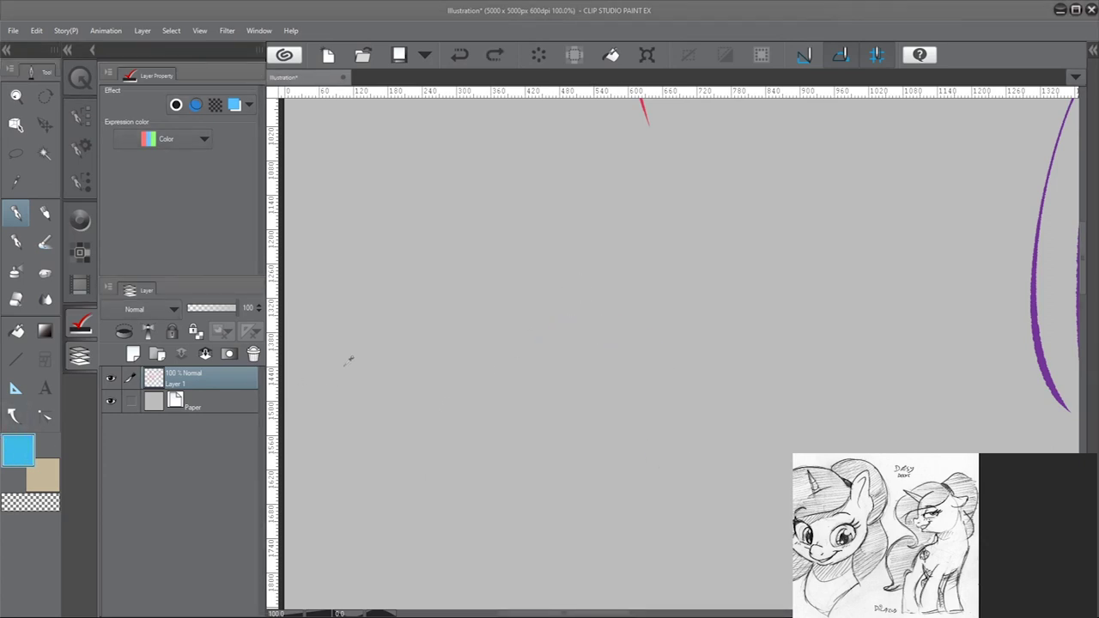
pyautogui.moveTo(505, 382); pyautogui.dragTo(633, 436)
pyautogui.hotkey('ctrl', 'z')
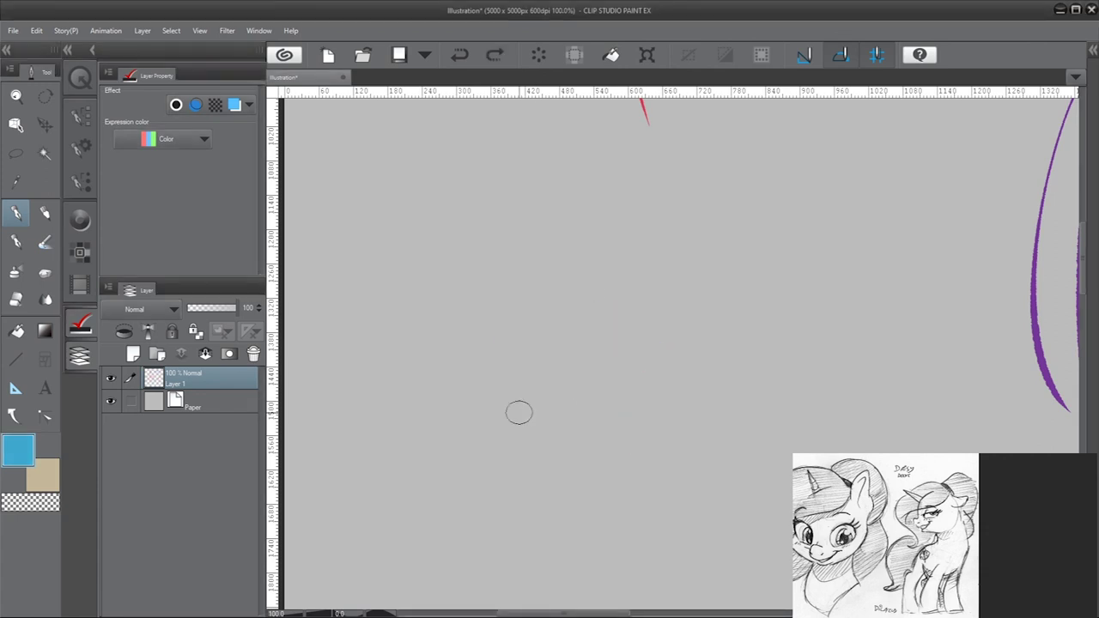
pyautogui.moveTo(621, 205)
pyautogui.mouseDown()
pyautogui.moveTo(658, 288)
pyautogui.moveTo(667, 425)
pyautogui.moveTo(640, 598)
pyautogui.mouseUp()
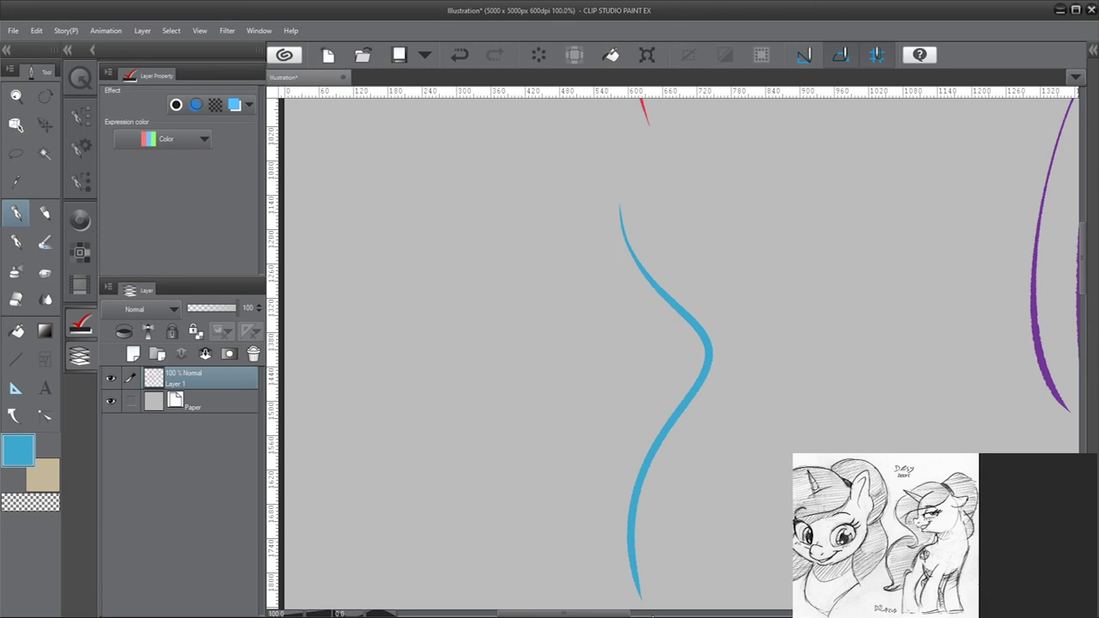
pyautogui.moveTo(590, 335)
pyautogui.mouseDown()
pyautogui.moveTo(608, 387)
pyautogui.moveTo(538, 381)
pyautogui.moveTo(440, 505)
pyautogui.mouseUp()
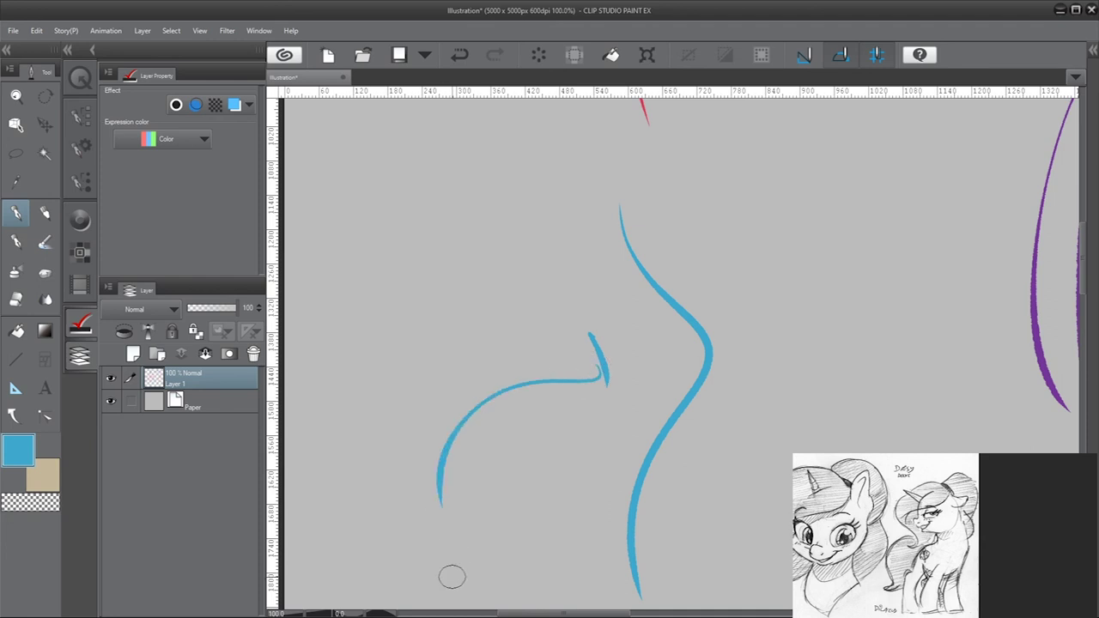
pyautogui.moveTo(576, 450); pyautogui.dragTo(492, 601)
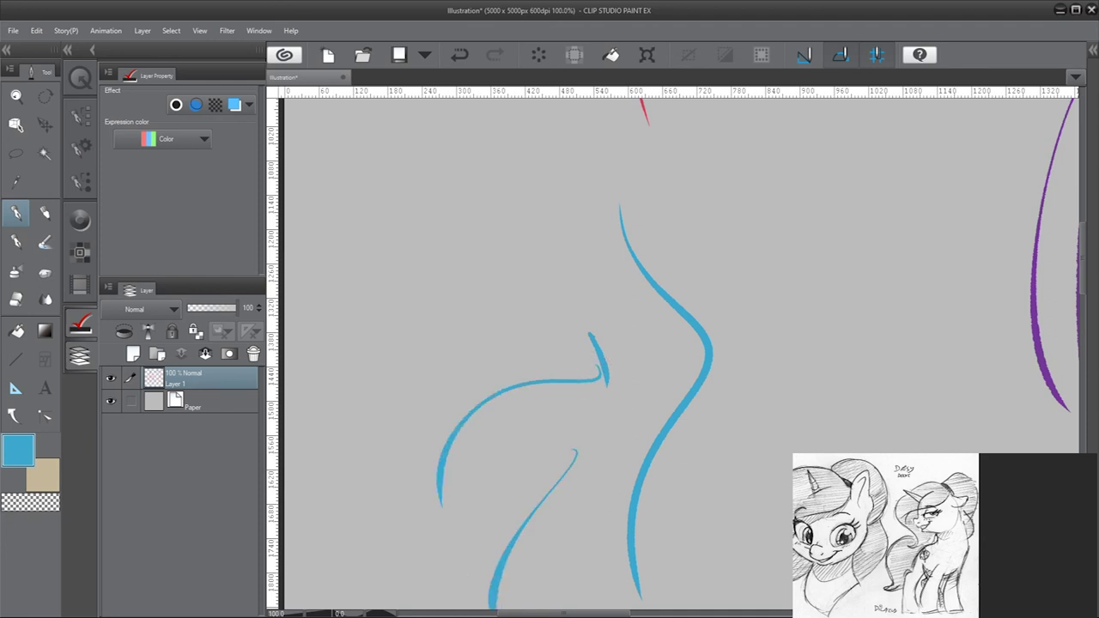
# Draw the cyan-blue pony's rounded muzzle, smirking mouth, jawline, and half-lidded eye
pyautogui.moveTo(542, 267); pyautogui.dragTo(503, 277)
pyautogui.hotkey('ctrl', 'z')
pyautogui.moveTo(644, 317)
pyautogui.mouseDown()
pyautogui.moveTo(621, 307)
pyautogui.moveTo(626, 288)
pyautogui.mouseUp()
pyautogui.hotkey('ctrl', 'z')
pyautogui.moveTo(559, 273)
pyautogui.mouseDown()
pyautogui.moveTo(550, 335)
pyautogui.moveTo(597, 303)
pyautogui.moveTo(552, 328)
pyautogui.moveTo(561, 347)
pyautogui.moveTo(628, 340)
pyautogui.moveTo(648, 326)
pyautogui.mouseUp()
pyautogui.moveTo(552, 327); pyautogui.dragTo(599, 312)
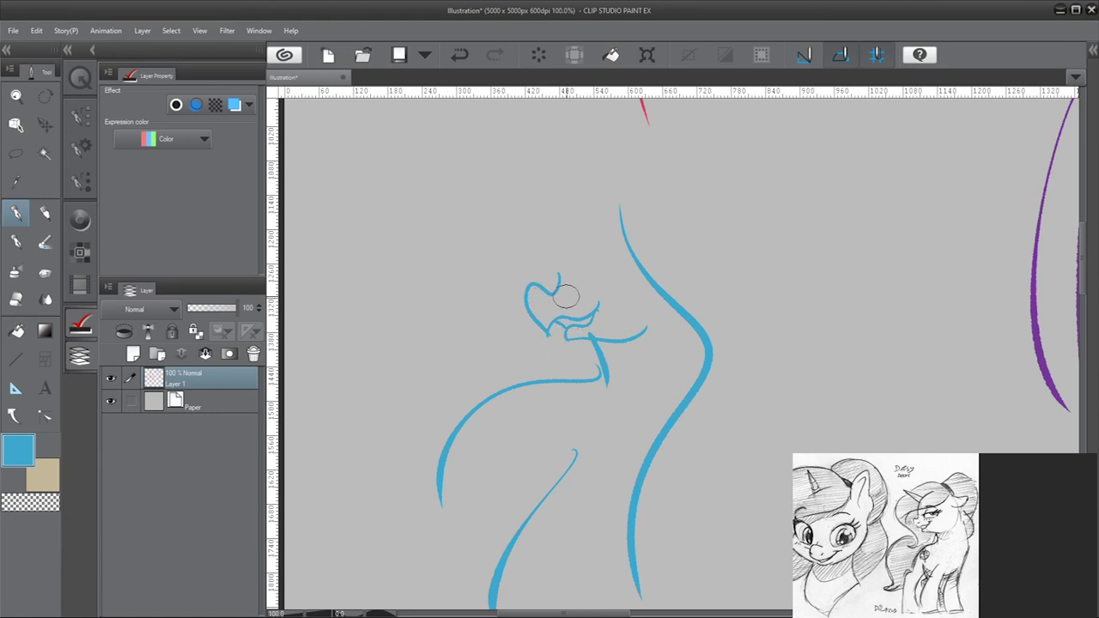
pyautogui.moveTo(572, 270)
pyautogui.mouseDown()
pyautogui.moveTo(606, 255)
pyautogui.moveTo(571, 286)
pyautogui.moveTo(623, 259)
pyautogui.mouseUp()
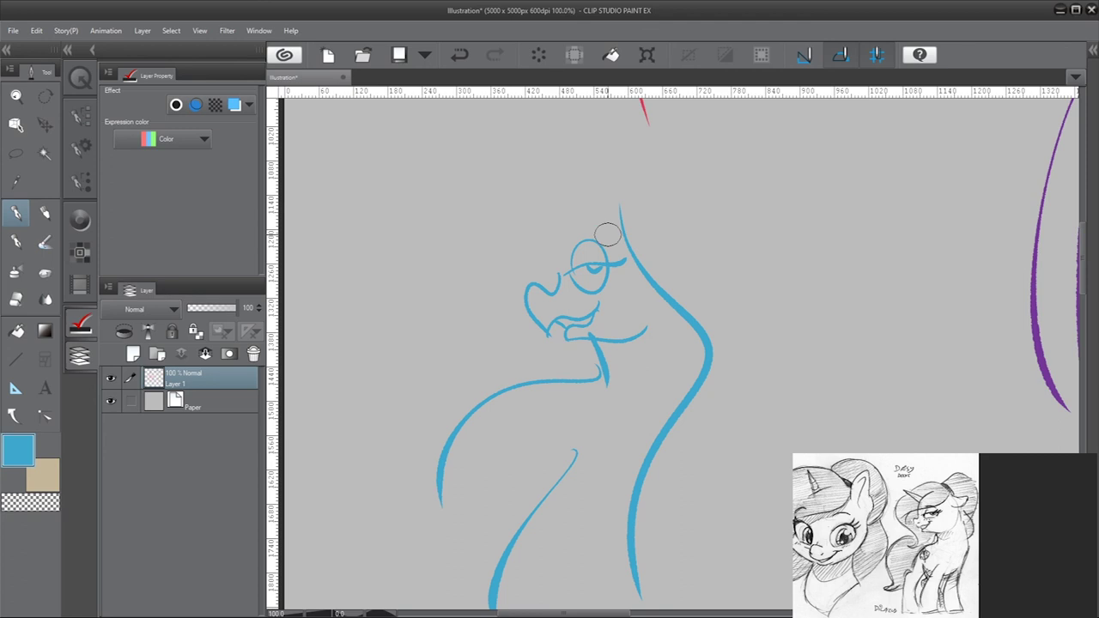
# Add the cyan-blue pony's backswept pointed ear, fringe line above the eye, and large rounded mane outline
pyautogui.scroll(-3, 590, 225)
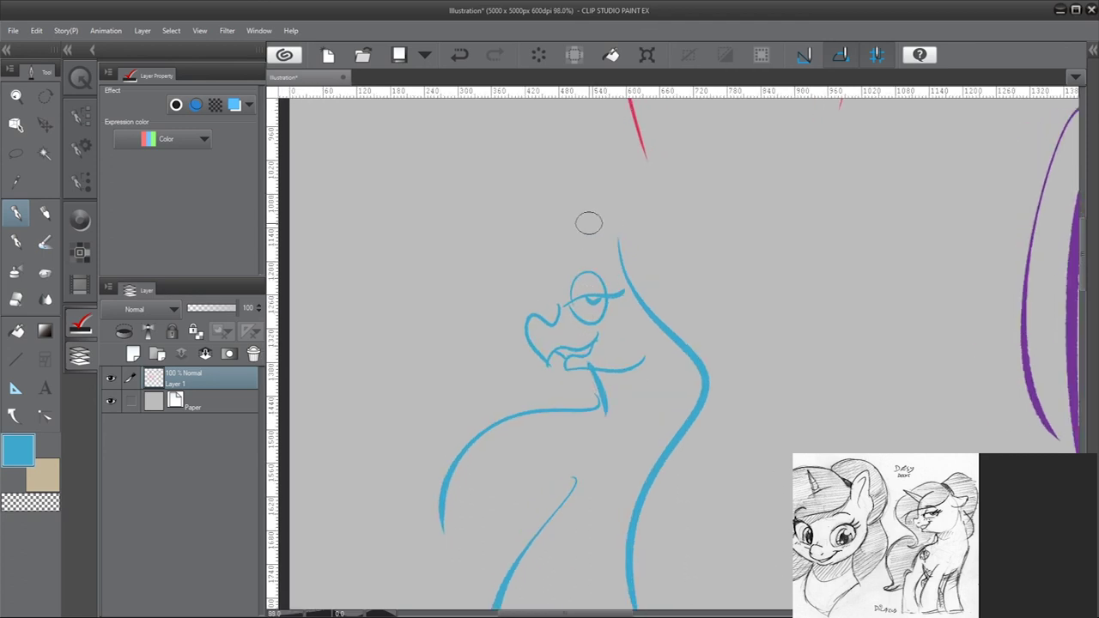
pyautogui.moveTo(620, 248)
pyautogui.mouseDown()
pyautogui.moveTo(611, 224)
pyautogui.moveTo(707, 238)
pyautogui.moveTo(624, 266)
pyautogui.mouseUp()
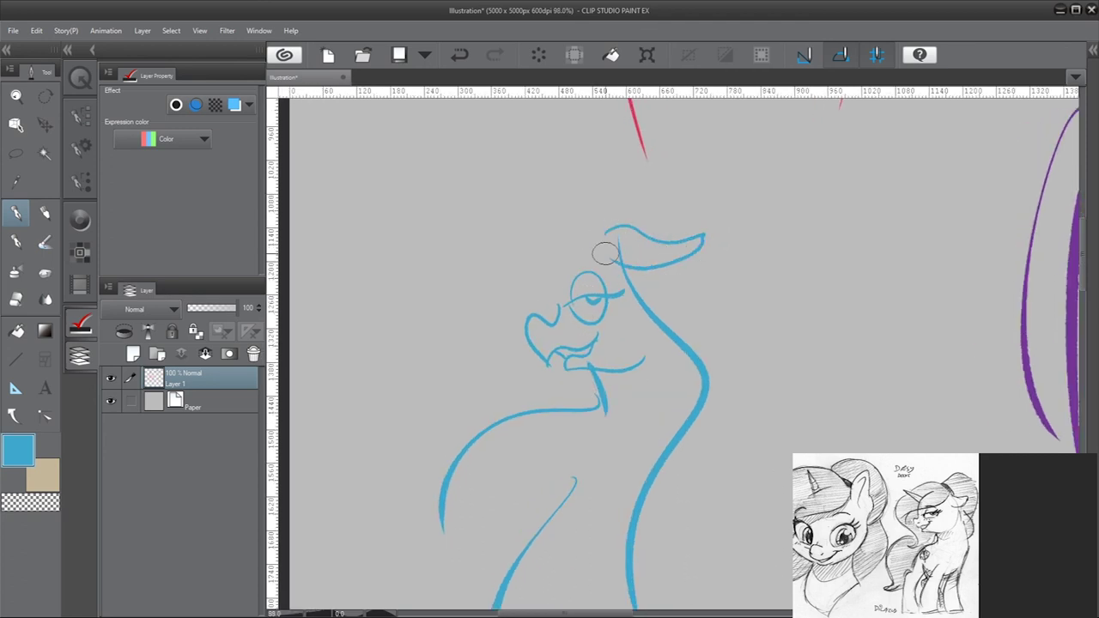
pyautogui.moveTo(604, 202); pyautogui.dragTo(495, 298)
pyautogui.moveTo(622, 189)
pyautogui.mouseDown()
pyautogui.moveTo(452, 201)
pyautogui.moveTo(537, 397)
pyautogui.mouseUp()
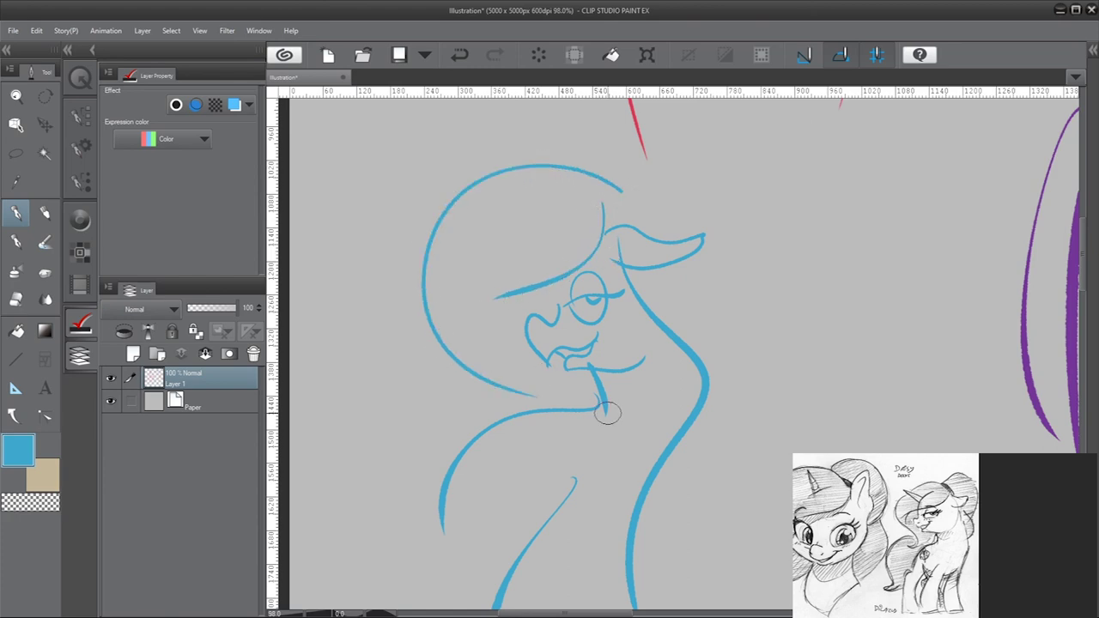
# Examine the finished cyan-blue pony, the neighbouring blue unicorn studies, and the overall spread of sketches on the canvas
pyautogui.scroll(-10, 607, 413)
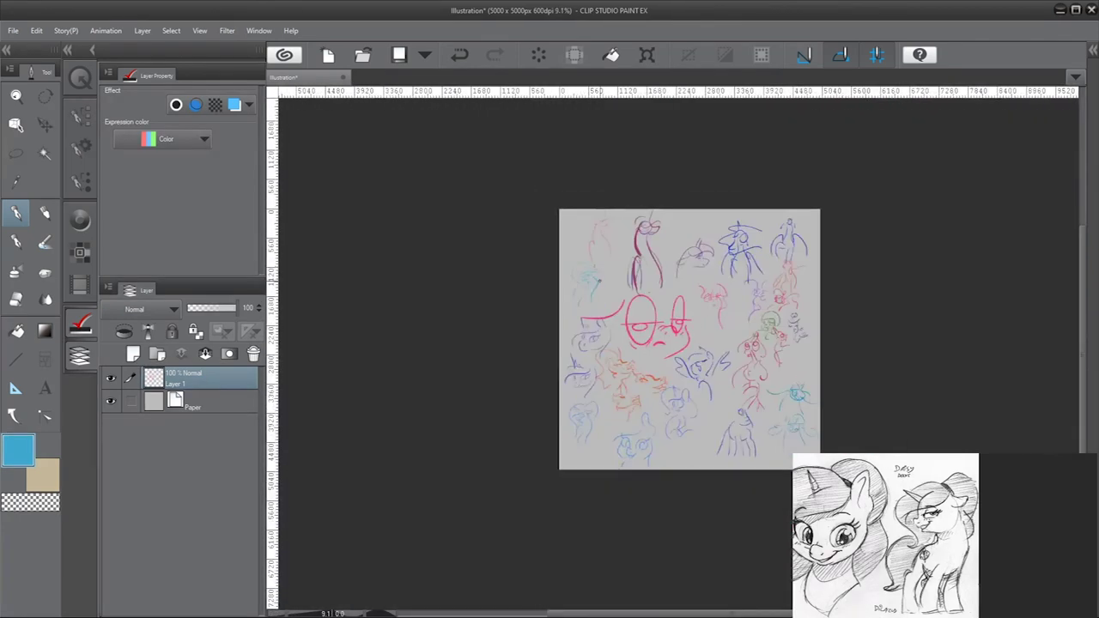
pyautogui.scroll(2, 629, 523)
pyautogui.scroll(2, 506, 258)
pyautogui.scroll(-4, 516, 214)
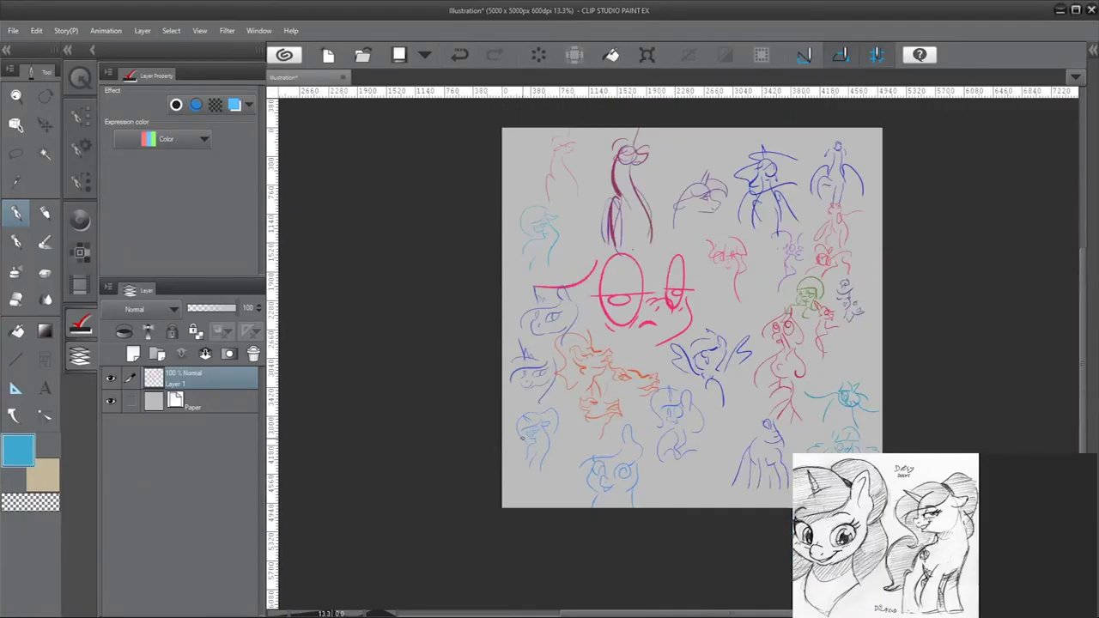
pyautogui.scroll(4, 521, 195)
pyautogui.scroll(2, 566, 258)
pyautogui.scroll(-4, 565, 262)
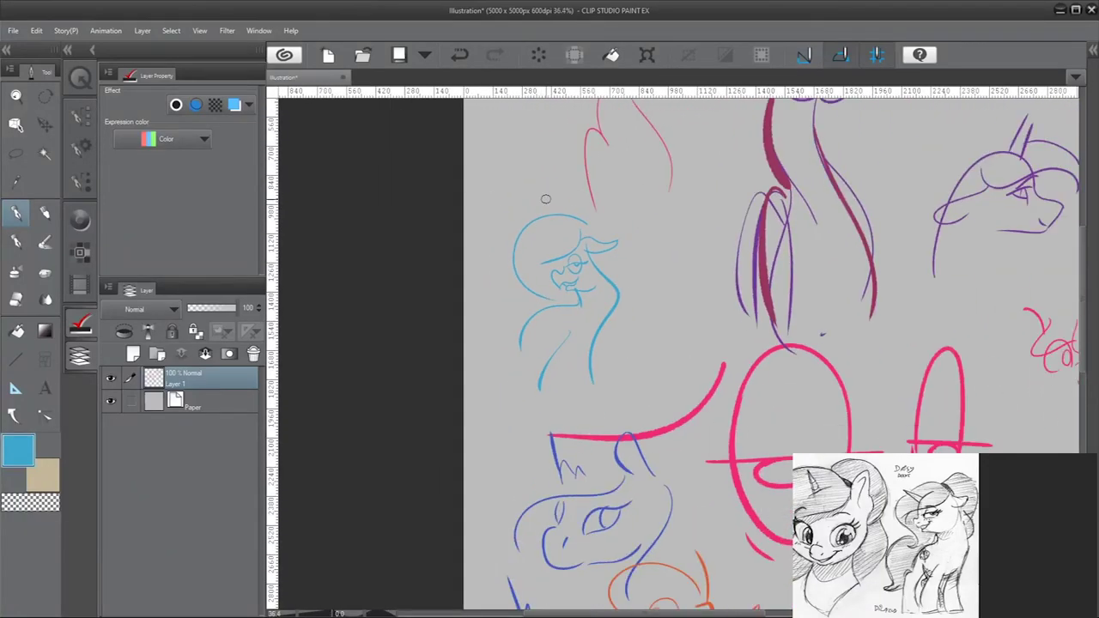
pyautogui.scroll(3, 563, 257)
pyautogui.scroll(2, 557, 253)
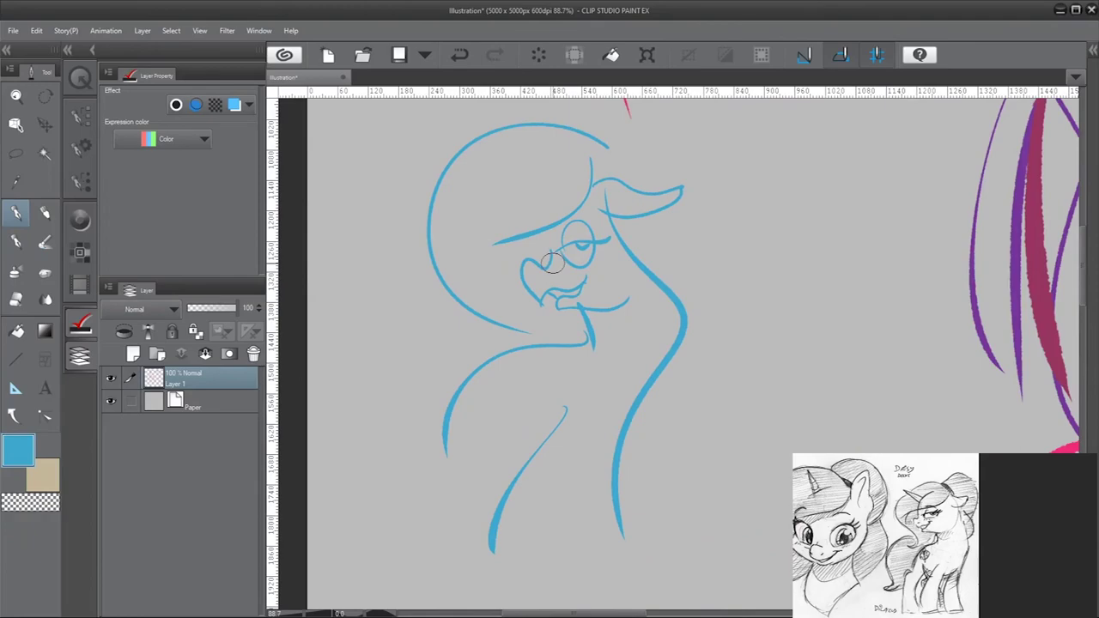
pyautogui.scroll(-8, 541, 387)
pyautogui.scroll(5, 563, 277)
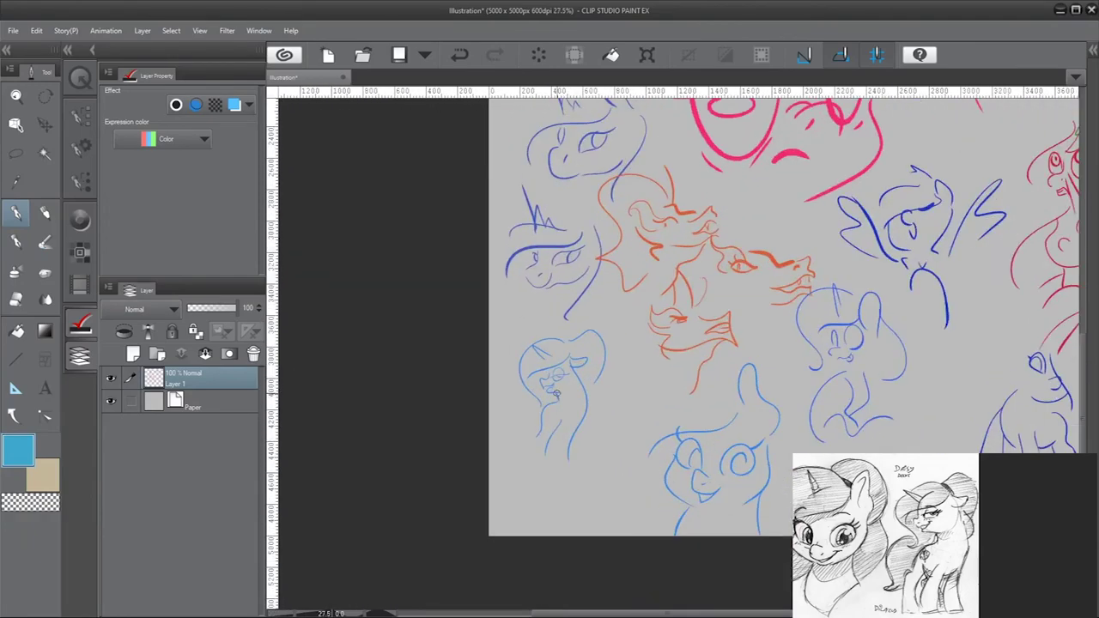
pyautogui.scroll(3, 563, 277)
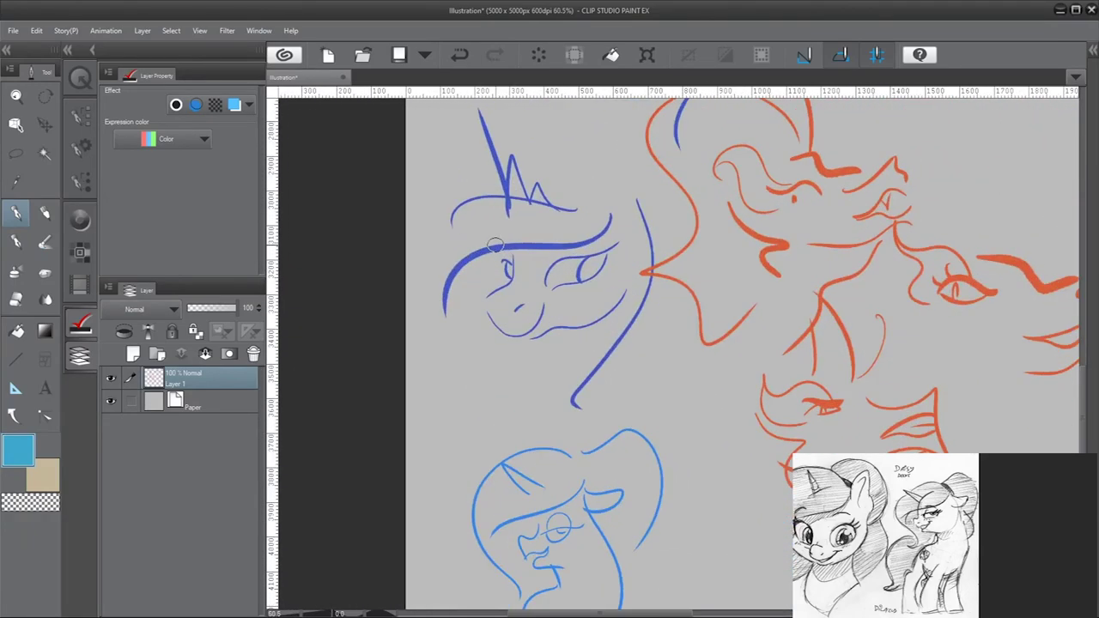
pyautogui.scroll(-3, 532, 266)
pyautogui.scroll(2, 508, 258)
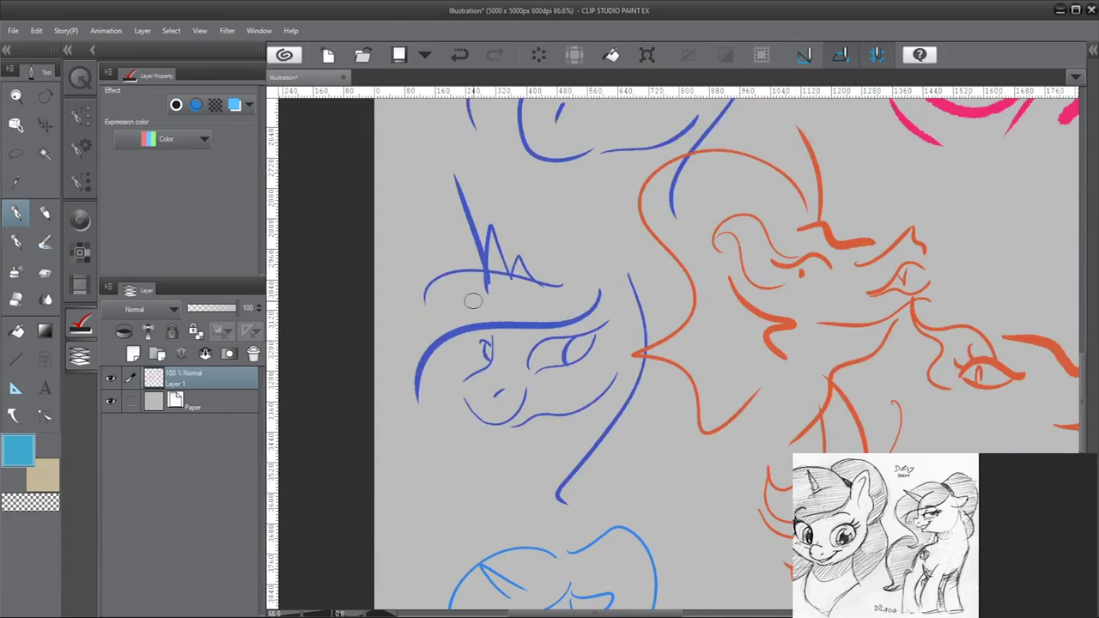
pyautogui.moveTo(549, 233)
pyautogui.mouseDown()
pyautogui.moveTo(419, 369)
pyautogui.moveTo(567, 227)
pyautogui.mouseUp()
pyautogui.hotkey('ctrl', 'z')
pyautogui.scroll(-2, 565, 324)
pyautogui.scroll(-5, 565, 323)
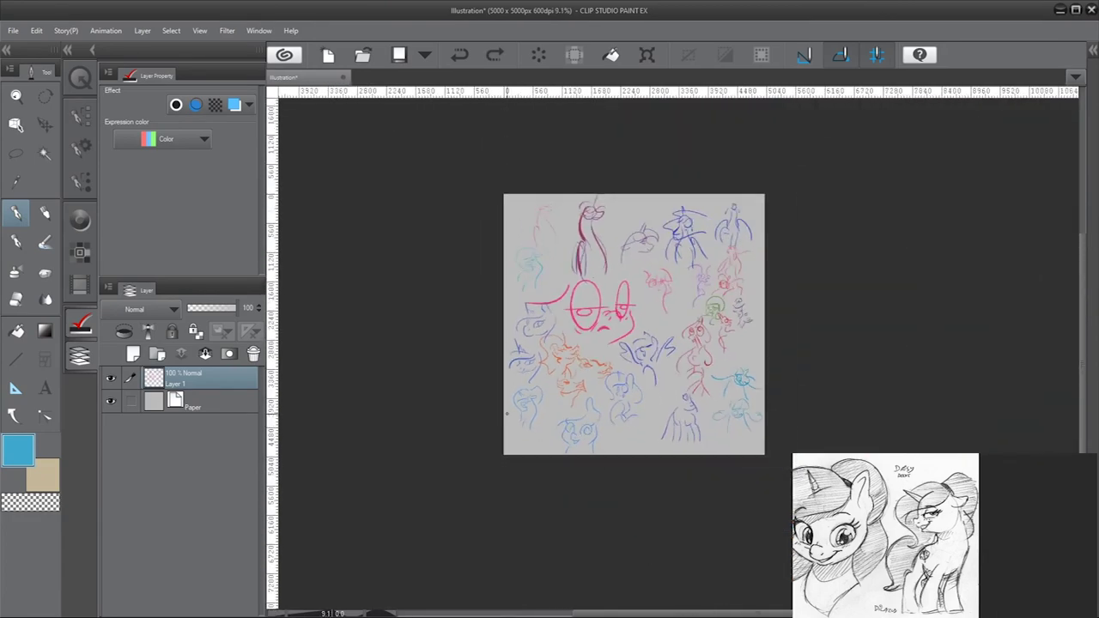
# Examine the large pink face and the pink, maroon and purple long-necked figures along the canvas's upper edge
pyautogui.scroll(2, 616, 286)
pyautogui.scroll(2, 616, 286)
pyautogui.moveTo(506, 404); pyautogui.dragTo(670, 421)
pyautogui.hotkey('ctrl', 'z')
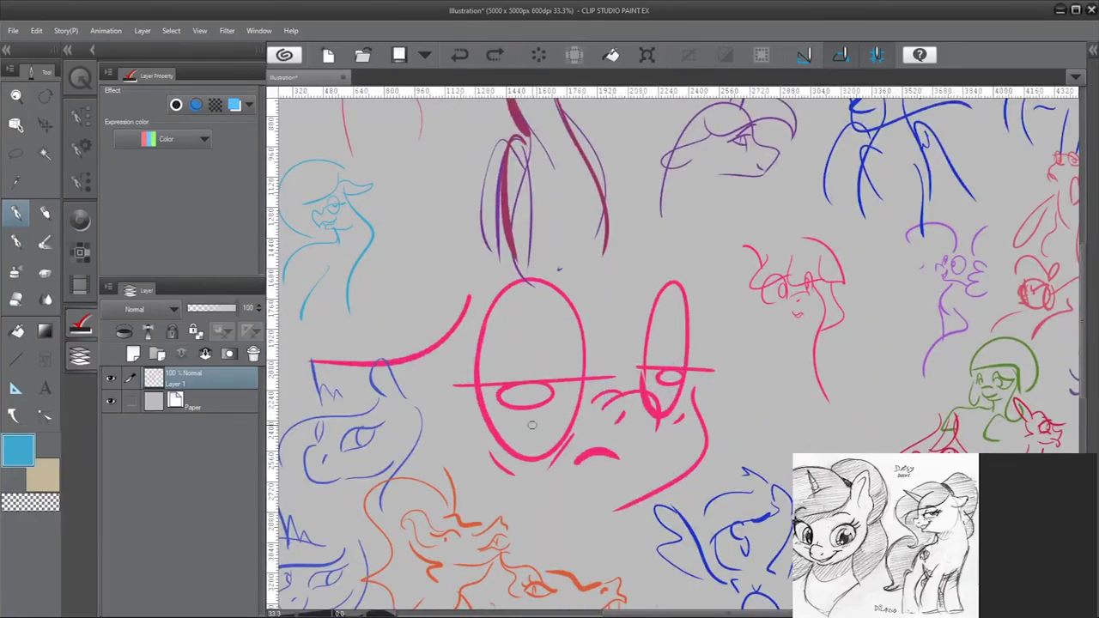
pyautogui.scroll(-3, 601, 386)
pyautogui.scroll(2, 432, 251)
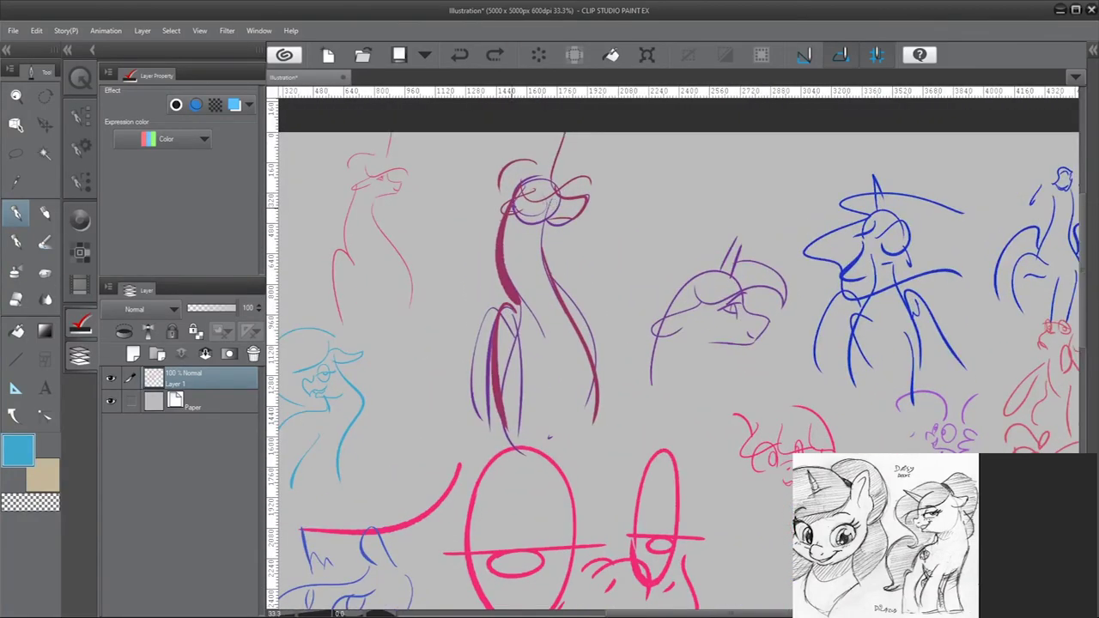
pyautogui.scroll(-1, 434, 248)
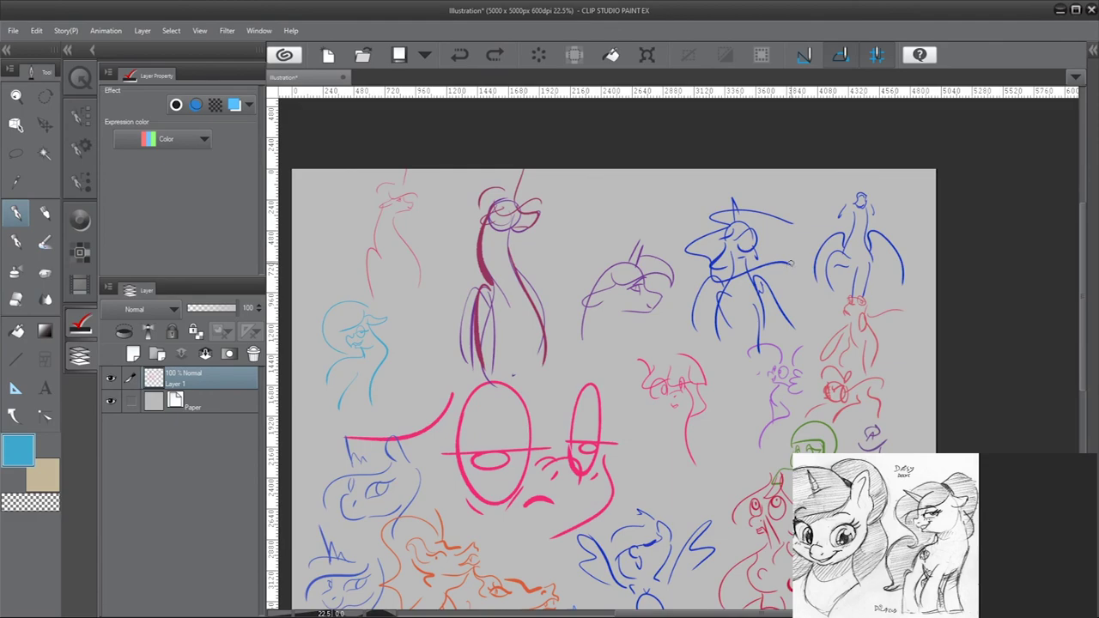
# Examine the blue hatted unicorn, the blue winged figure, and the small red and purple sketches below them
pyautogui.scroll(3, 739, 257)
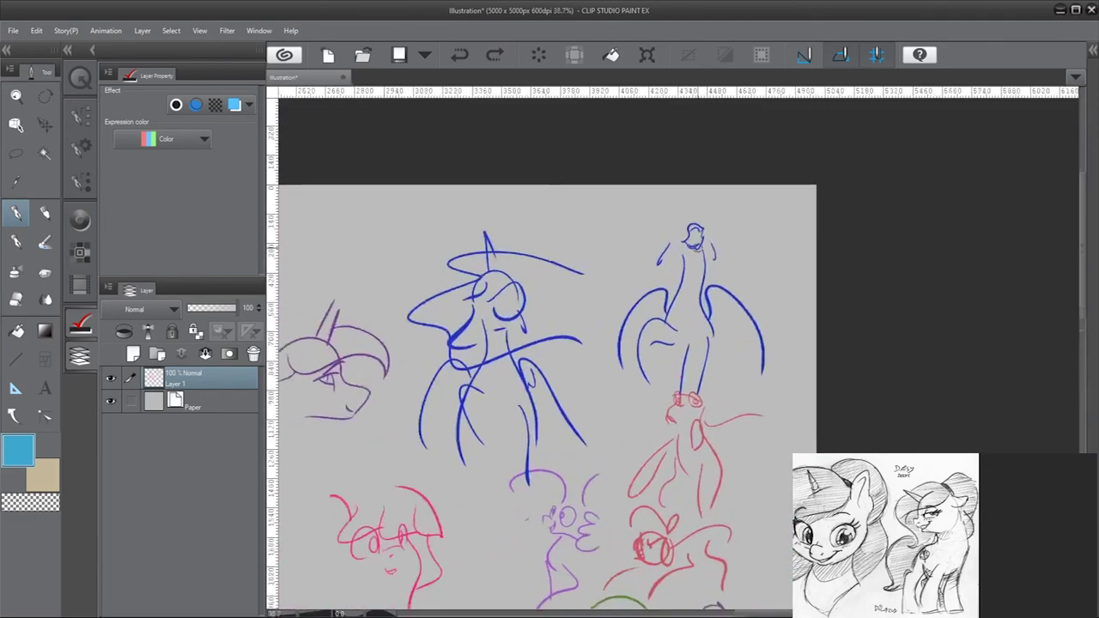
pyautogui.scroll(1, 701, 248)
pyautogui.moveTo(610, 274)
pyautogui.mouseDown()
pyautogui.moveTo(785, 344)
pyautogui.moveTo(776, 221)
pyautogui.mouseUp()
pyautogui.hotkey('ctrl', 'z')
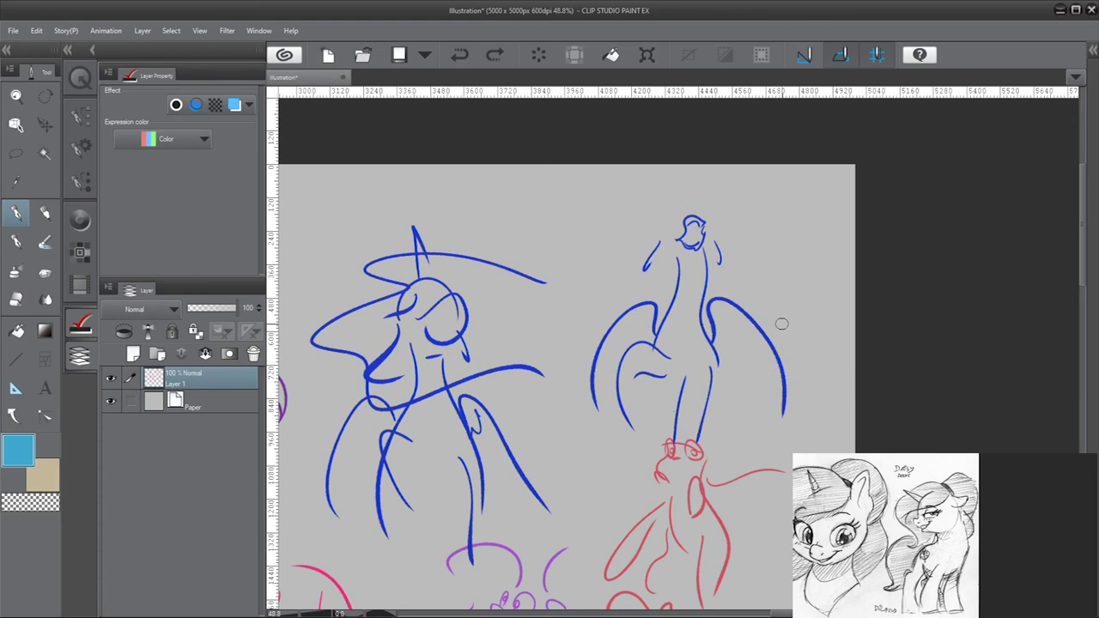
pyautogui.scroll(-2, 627, 247)
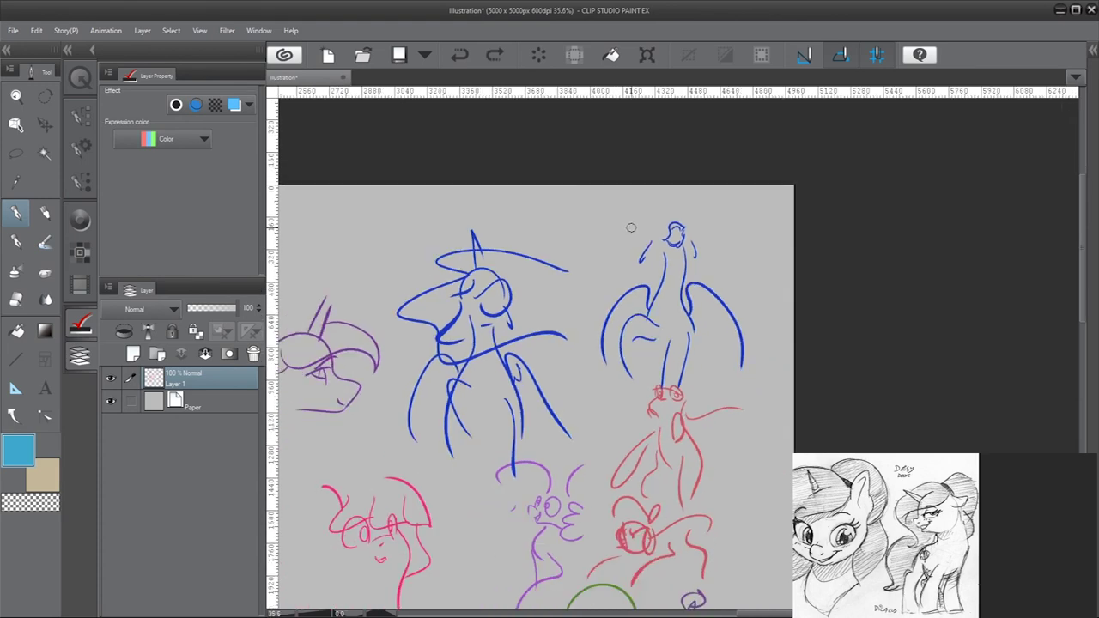
pyautogui.scroll(-2, 631, 228)
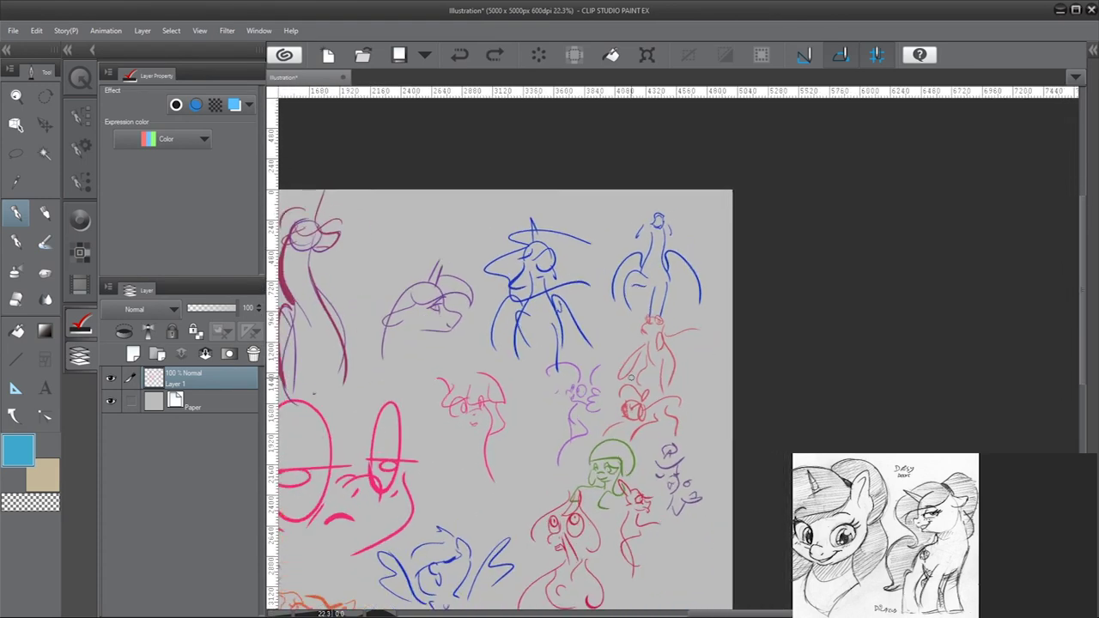
pyautogui.scroll(3, 609, 443)
pyautogui.moveTo(550, 296)
pyautogui.mouseDown()
pyautogui.moveTo(502, 365)
pyautogui.moveTo(550, 296)
pyautogui.mouseUp()
pyautogui.hotkey('ctrl', 'z')
pyautogui.moveTo(615, 379); pyautogui.dragTo(700, 351)
pyautogui.hotkey('ctrl', 'z')
pyautogui.scroll(-5, 720, 365)
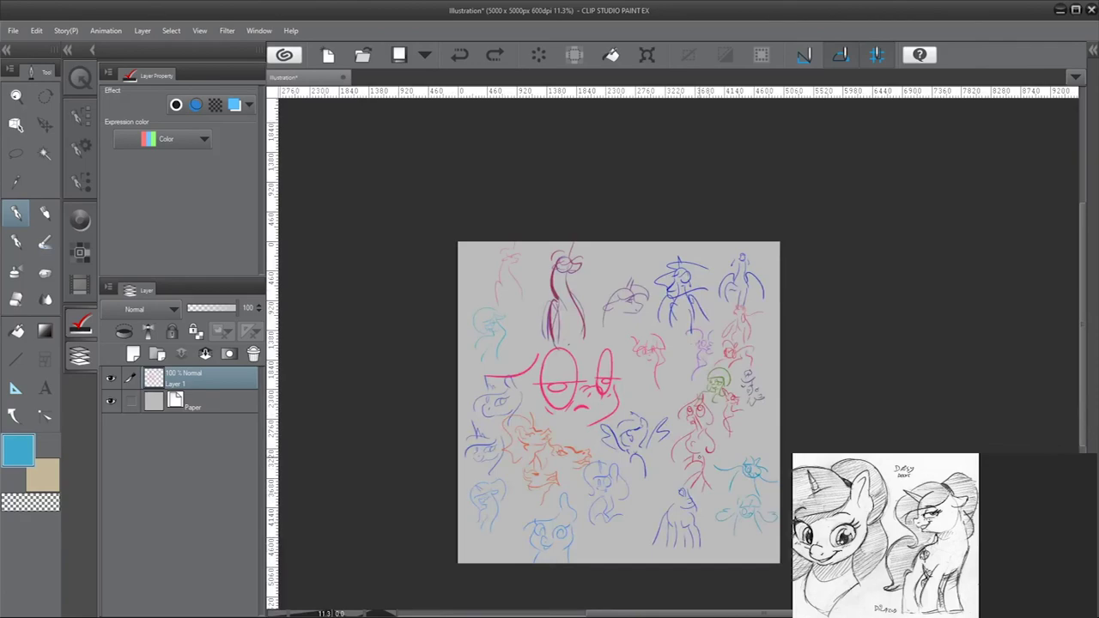
# Examine the red big-eyed figure and the two cyan round-headed ponies near the canvas's lower right corner
pyautogui.scroll(2, 712, 481)
pyautogui.scroll(-1, 711, 478)
pyautogui.scroll(3, 709, 474)
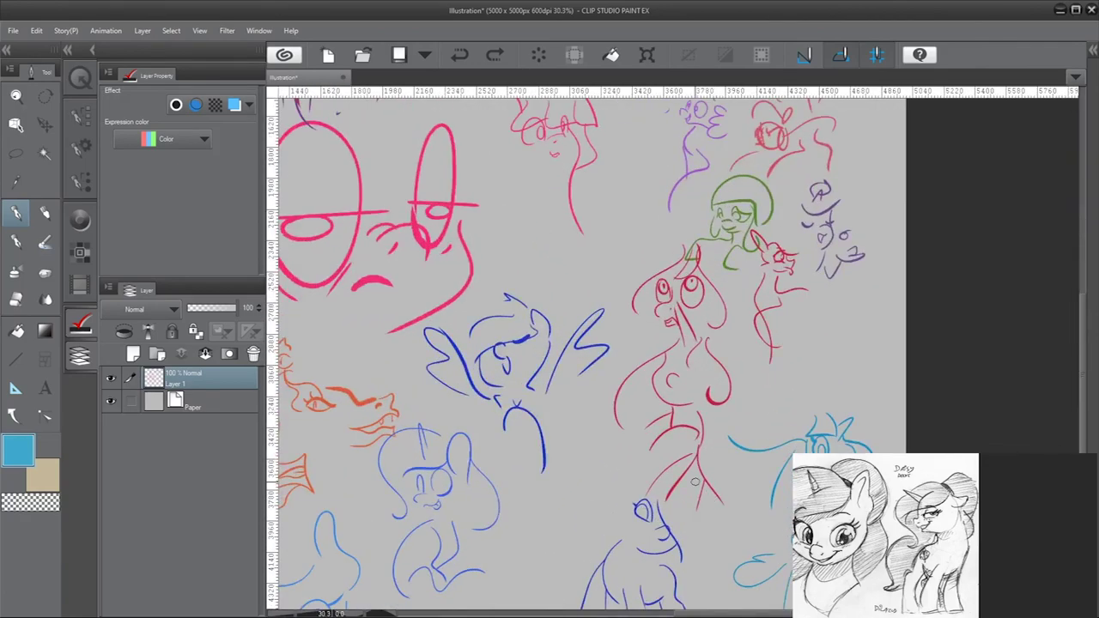
pyautogui.scroll(1, 704, 481)
pyautogui.scroll(-2, 633, 430)
pyautogui.scroll(1, 710, 522)
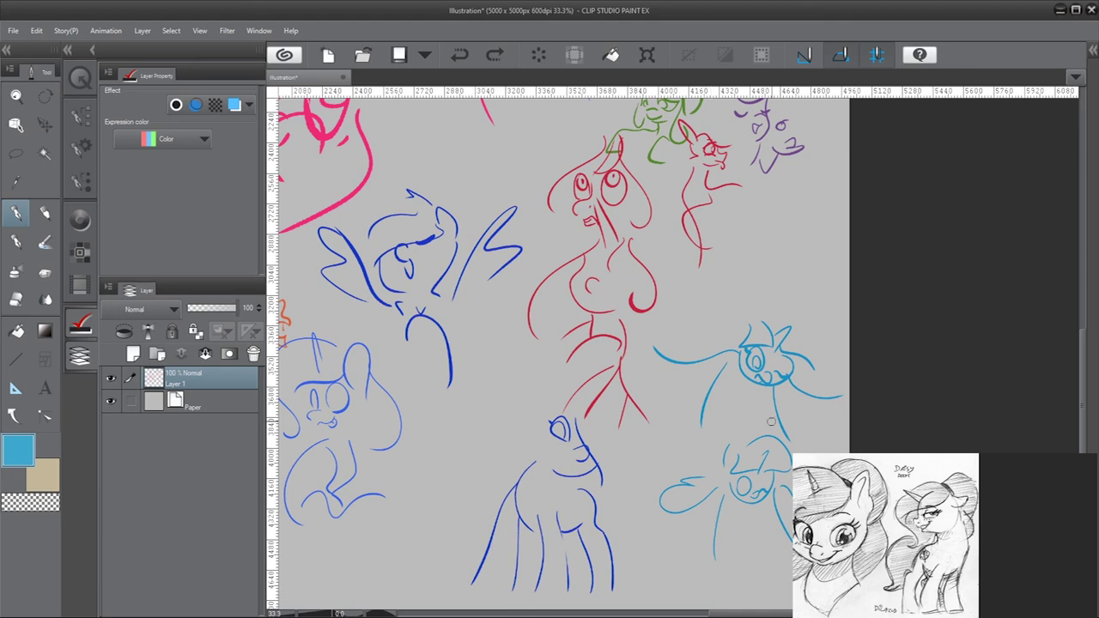
pyautogui.scroll(5, 817, 358)
pyautogui.scroll(1, 817, 359)
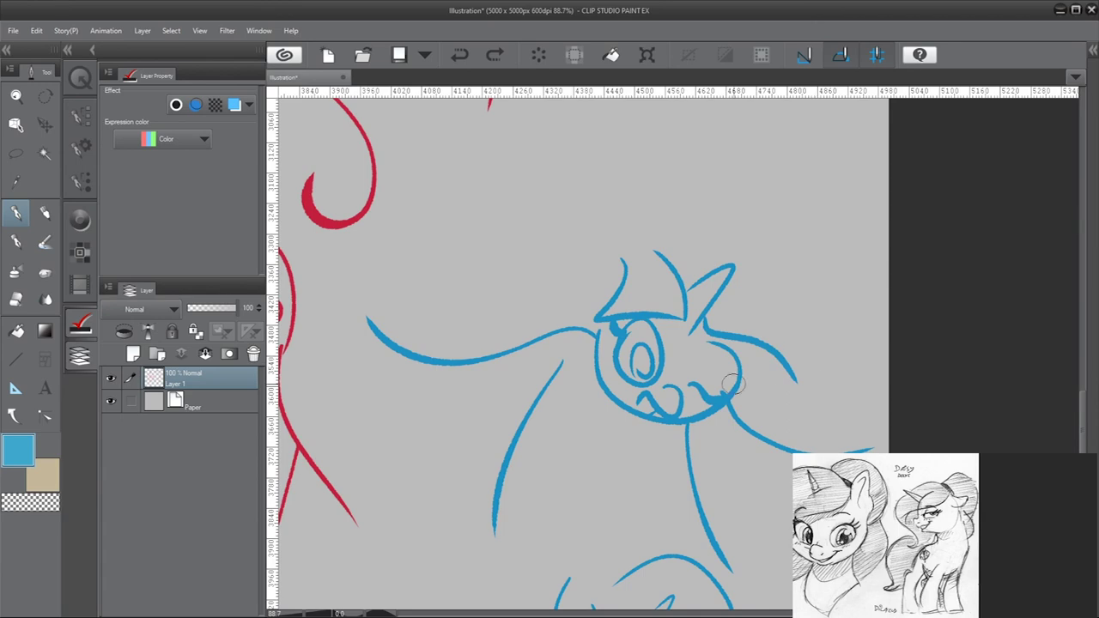
pyautogui.scroll(-1, 657, 439)
pyautogui.scroll(-3, 657, 439)
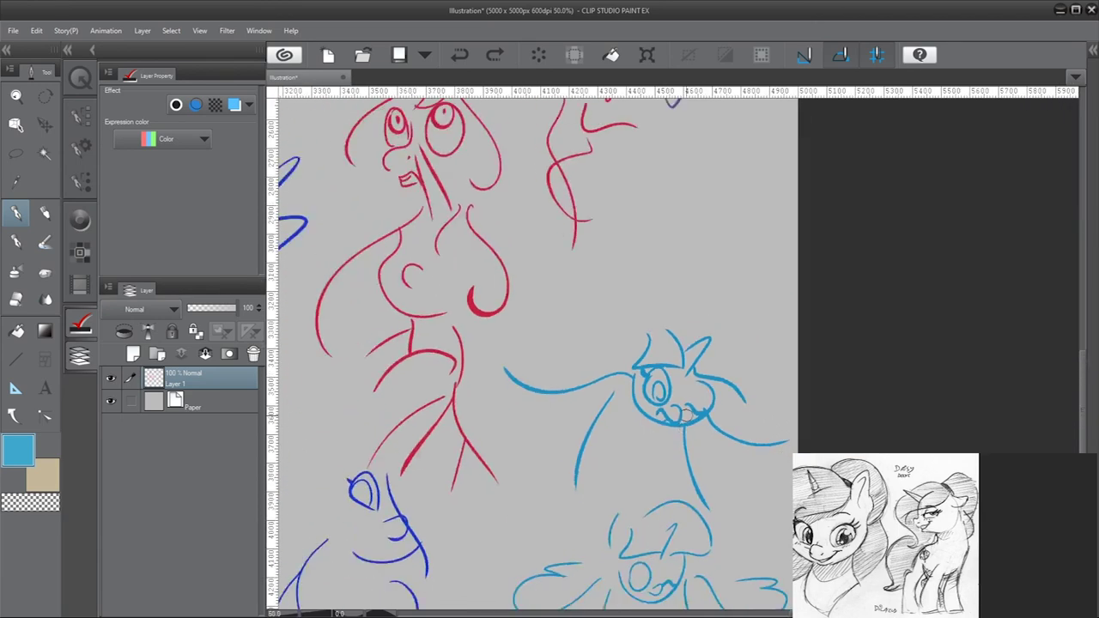
pyautogui.scroll(2, 657, 439)
pyautogui.scroll(-6, 639, 408)
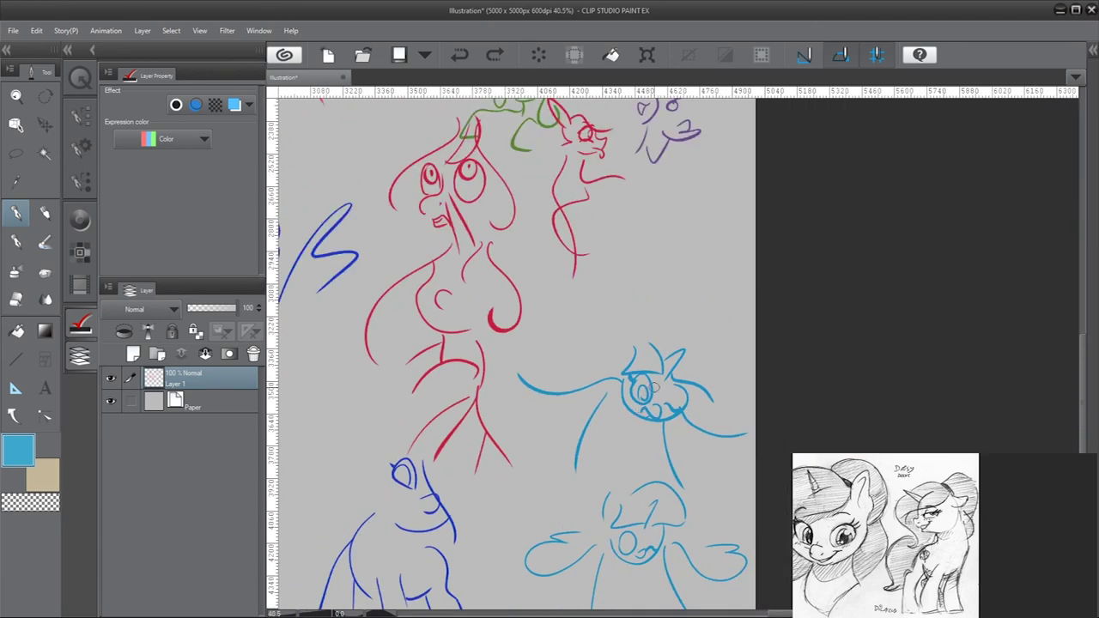
pyautogui.scroll(5, 576, 295)
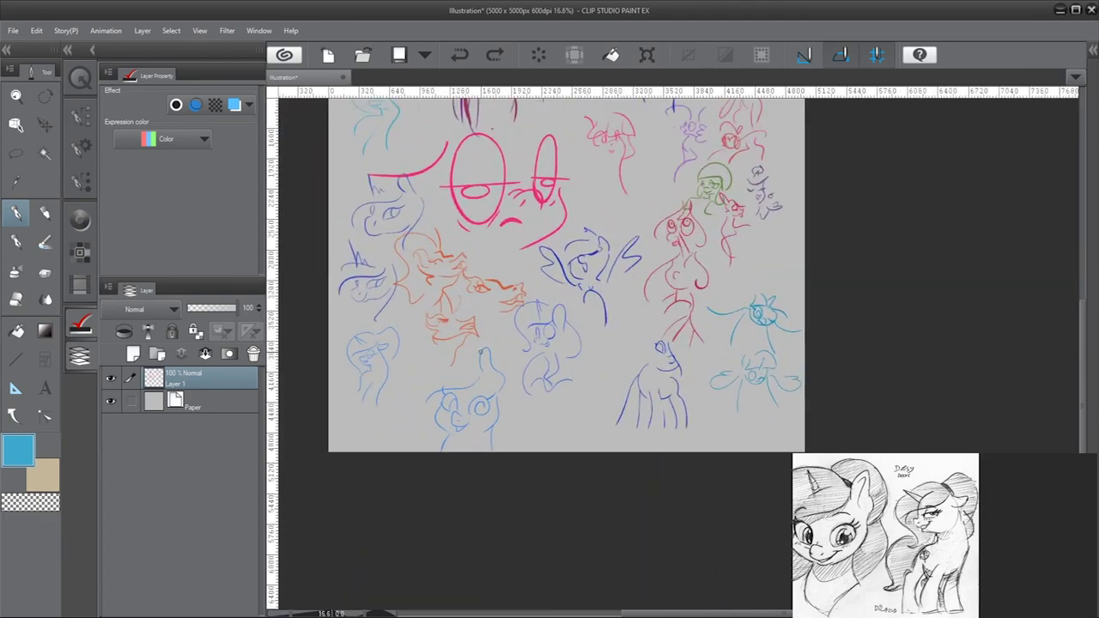
# Examine the orange dragon heads up close and review the full spread of sketches across the canvas
pyautogui.scroll(5, 576, 295)
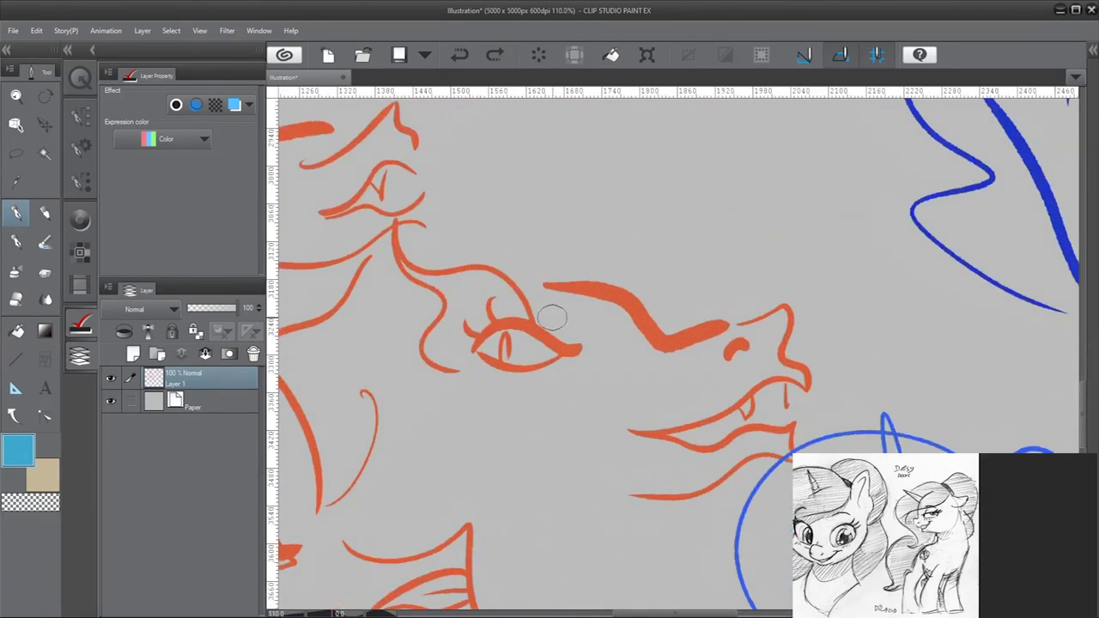
pyautogui.scroll(-5, 609, 418)
pyautogui.scroll(3, 610, 429)
pyautogui.scroll(3, 609, 429)
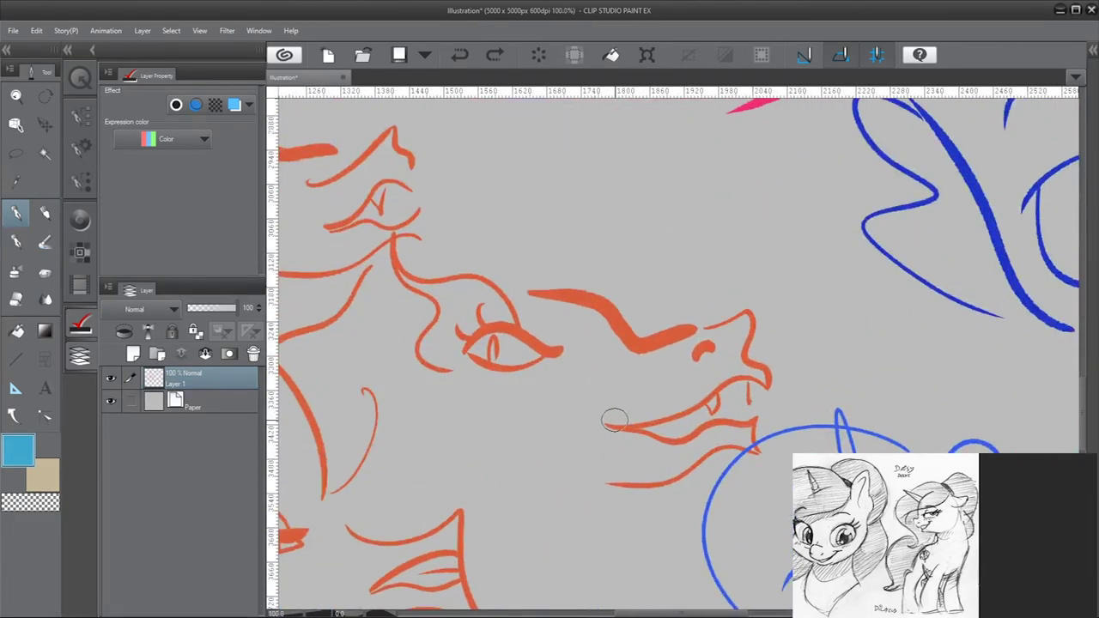
pyautogui.scroll(-5, 606, 425)
pyautogui.scroll(-3, 578, 417)
pyautogui.scroll(4, 527, 398)
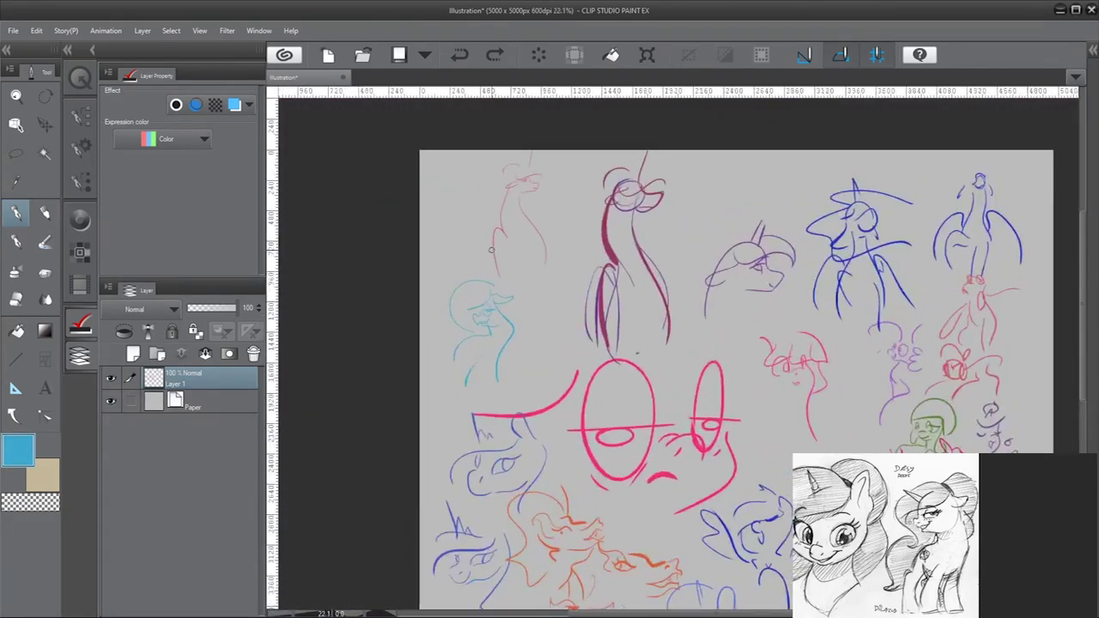
pyautogui.scroll(1, 499, 151)
pyautogui.scroll(-2, 490, 206)
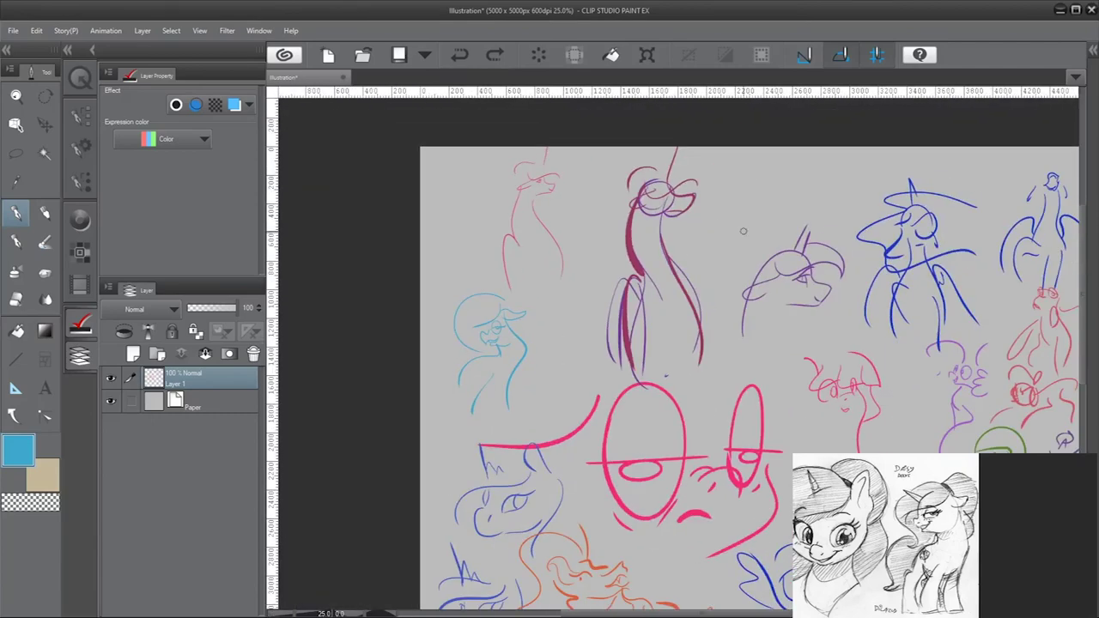
pyautogui.scroll(4, 479, 266)
pyautogui.scroll(-5, 479, 267)
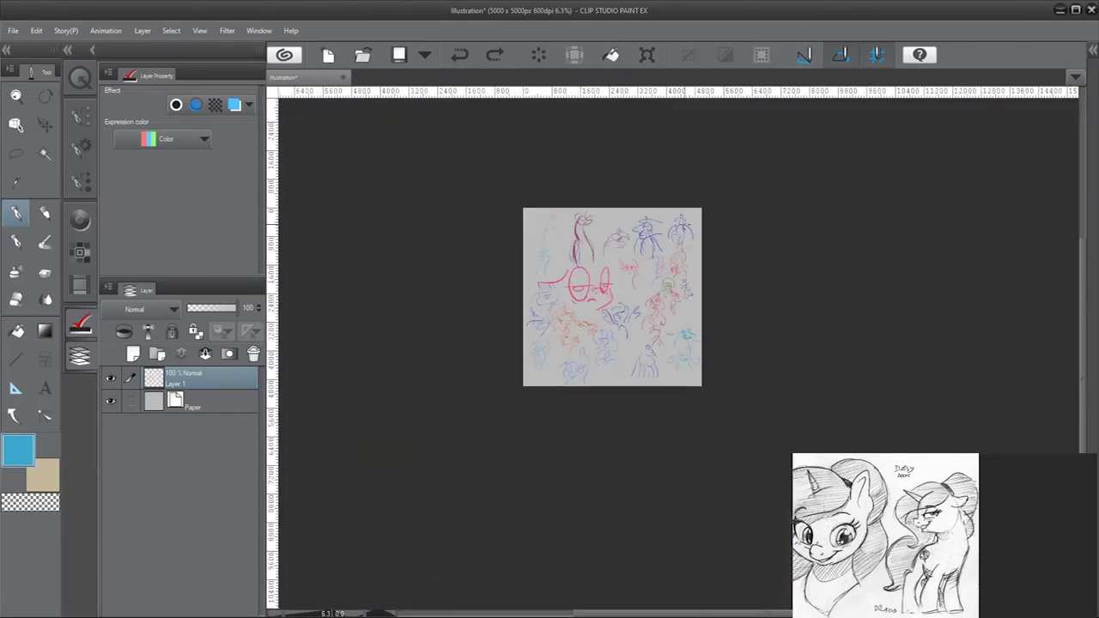
pyautogui.scroll(2, 645, 263)
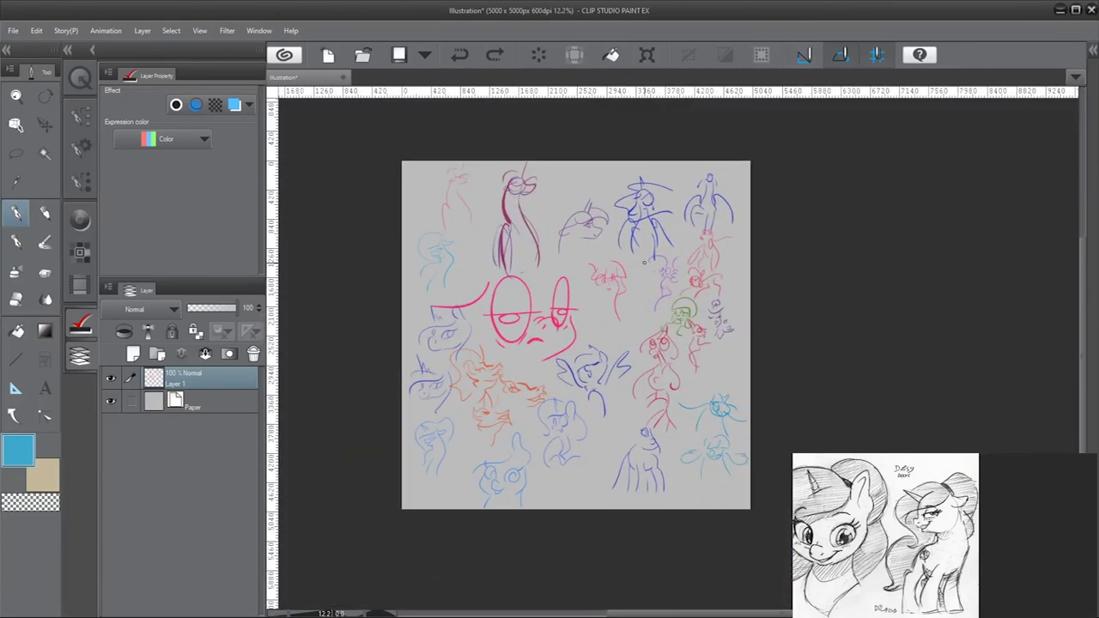